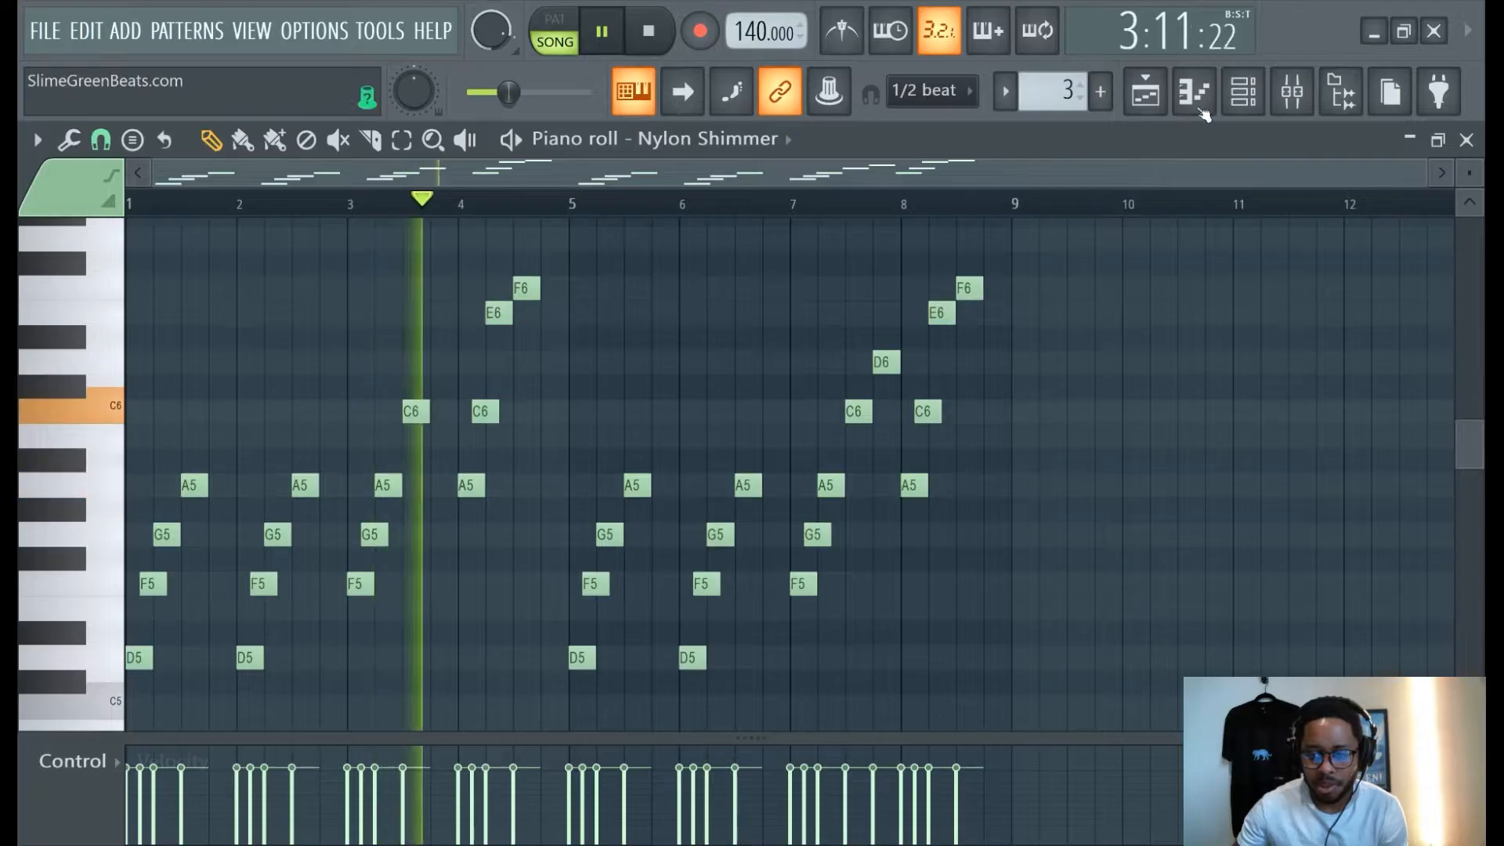
Stop playback and review the Nylon Shimmer melody in the playlist and its piano roll
{"action": "left_click", "coordinate": [548, 565]}
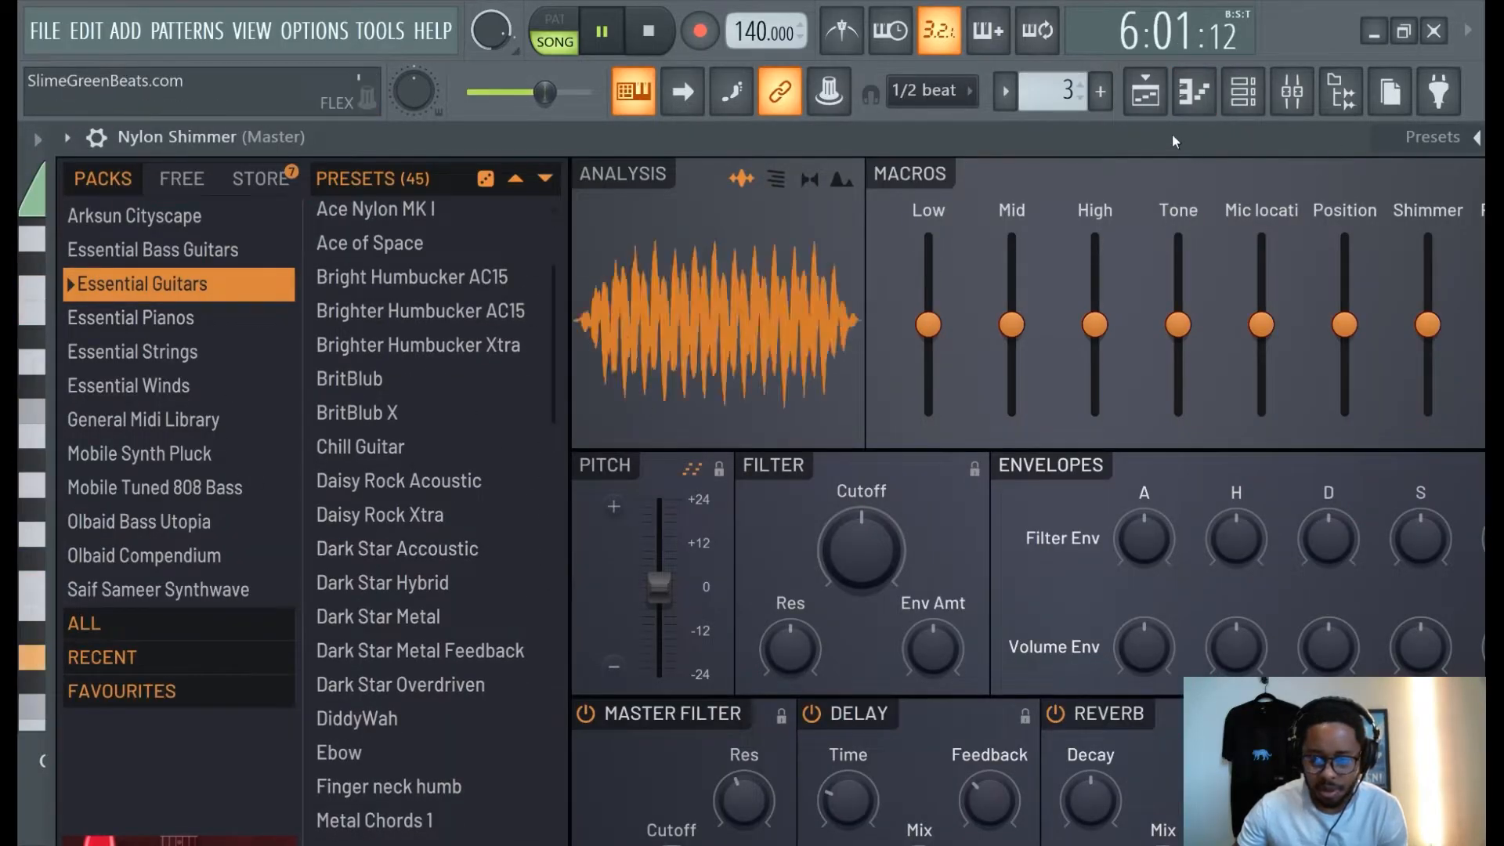
{"action": "left_click", "coordinate": [1144, 92]}
{"action": "left_click", "coordinate": [646, 35]}
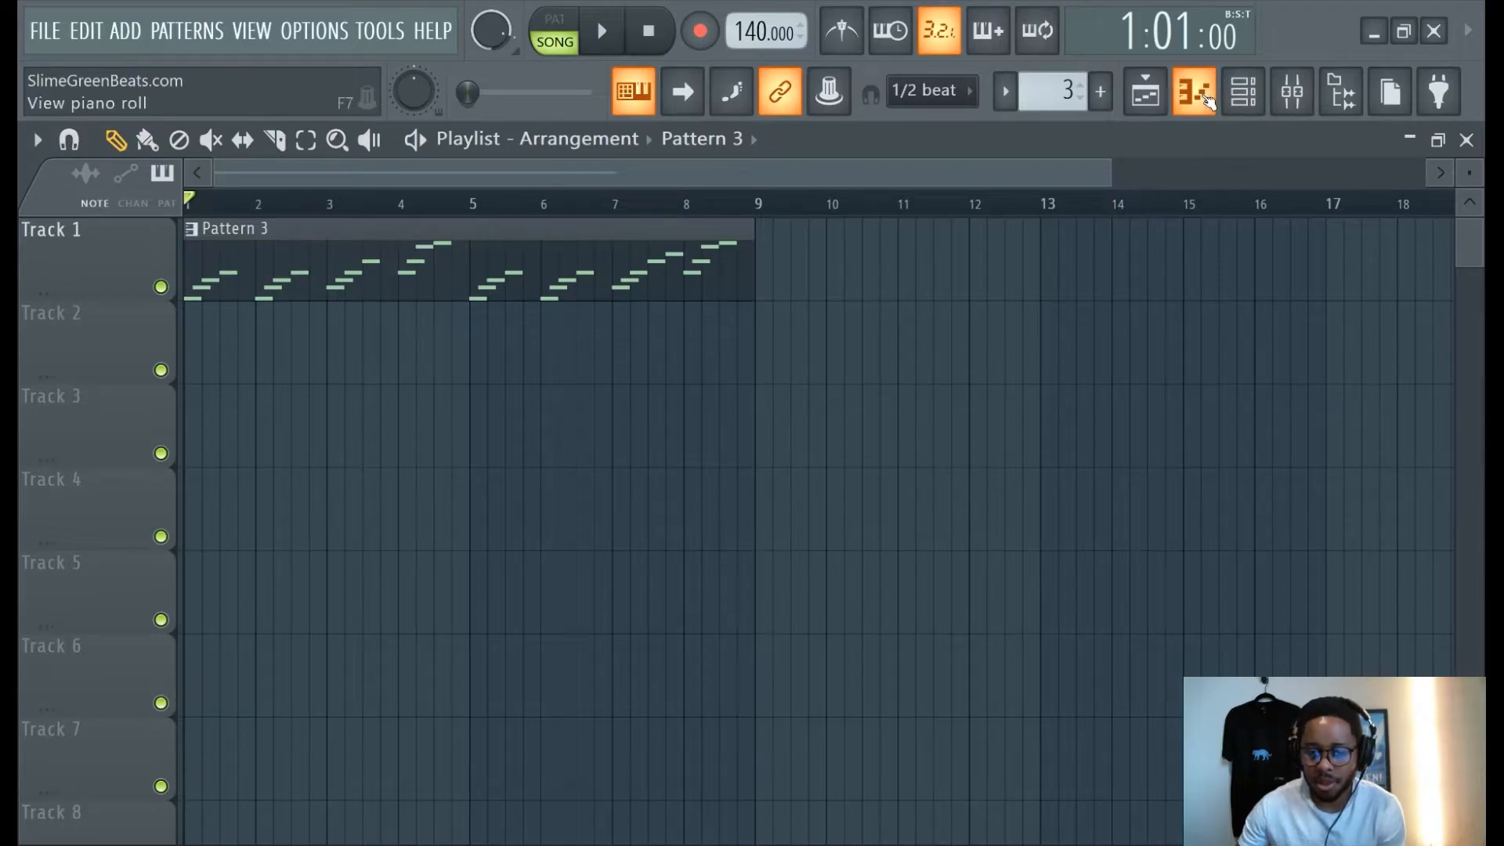
{"action": "left_click", "coordinate": [1206, 98]}
{"action": "scroll", "coordinate": [715, 361], "scroll_direction": "down", "scroll_amount": 2}
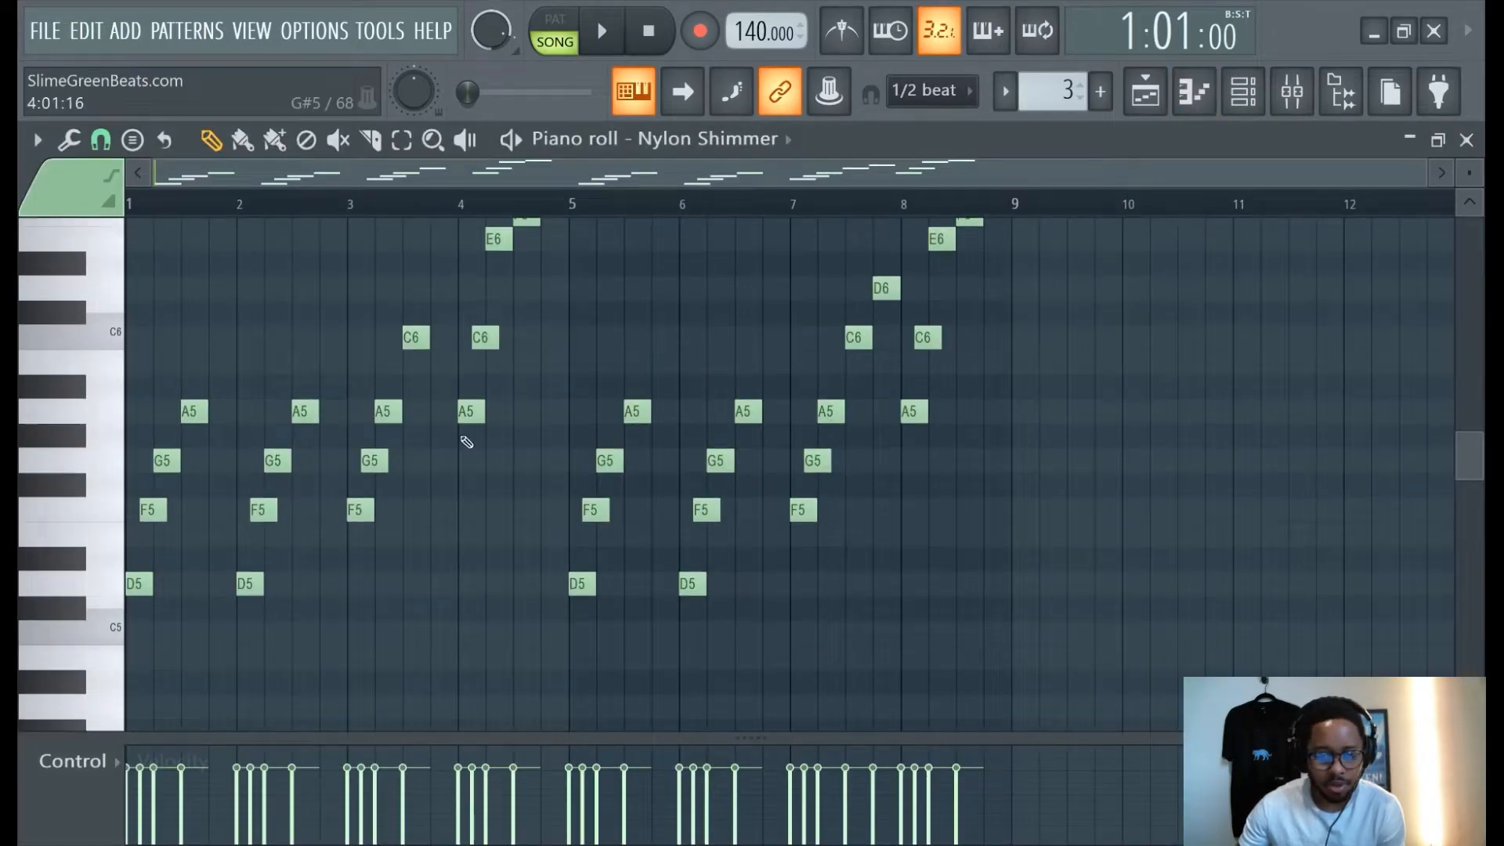
{"action": "scroll", "coordinate": [491, 352], "scroll_direction": "up", "scroll_amount": 2}
{"action": "scroll", "coordinate": [526, 338], "scroll_direction": "down", "scroll_amount": 2}
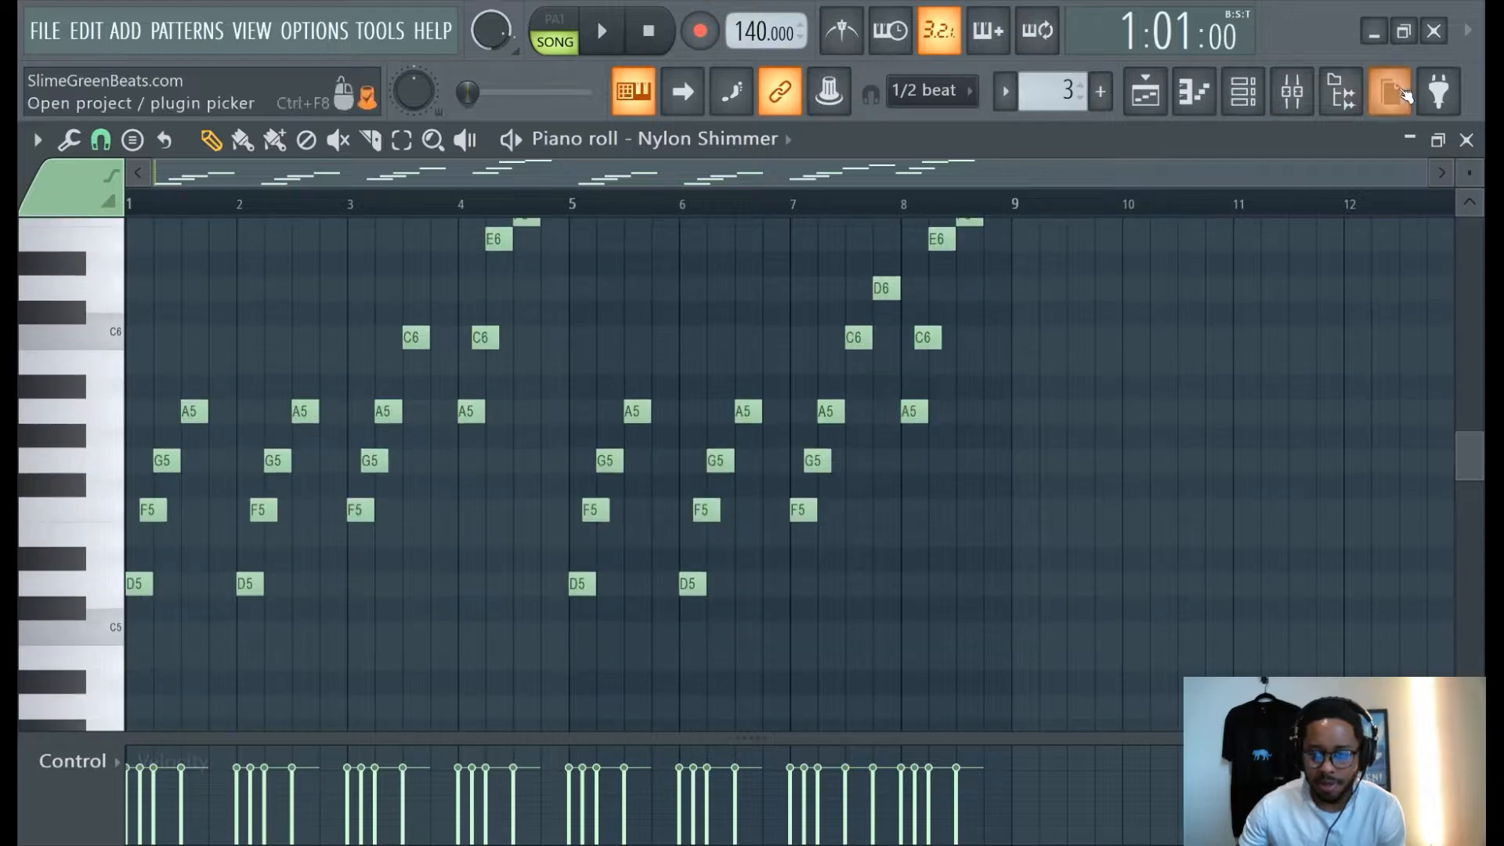
Copy the Nylon Shimmer notes into the Flutes Staccato channel
{"action": "left_click", "coordinate": [1243, 92]}
{"action": "right_click", "coordinate": [601, 569]}
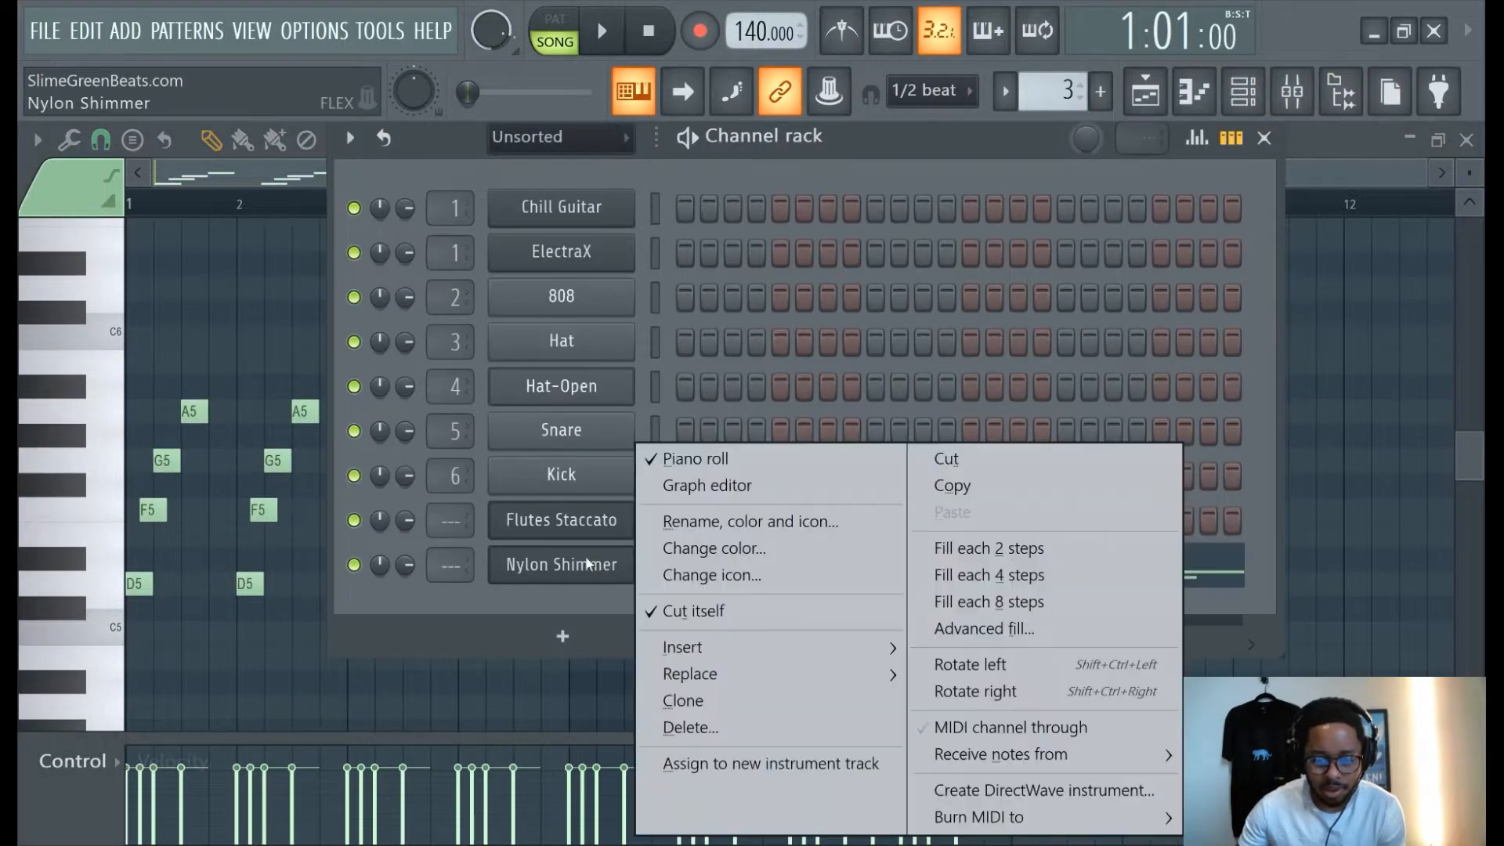
{"action": "left_click", "coordinate": [954, 486]}
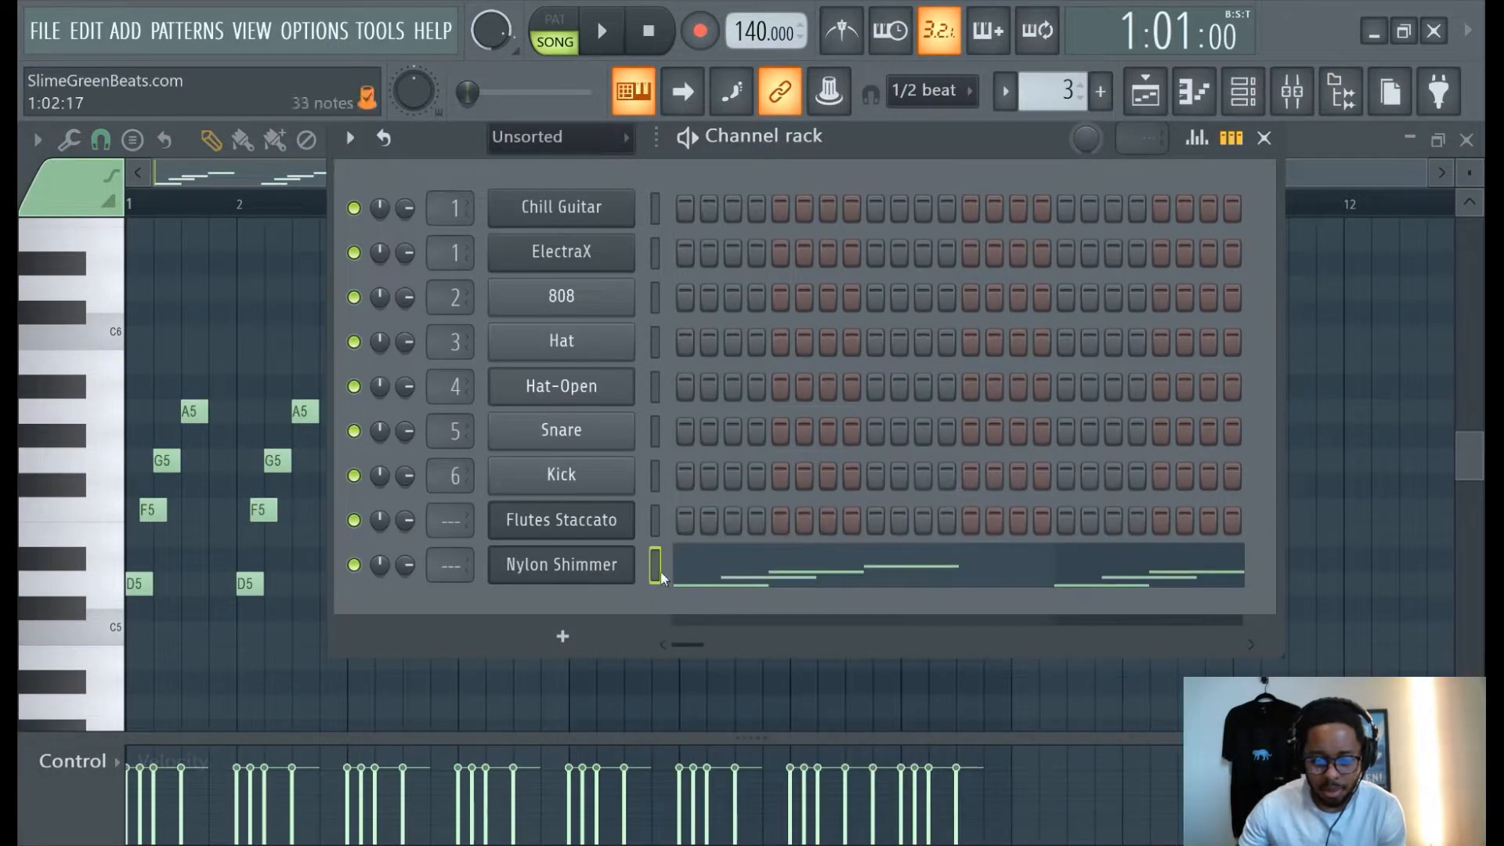
{"action": "right_click", "coordinate": [555, 528]}
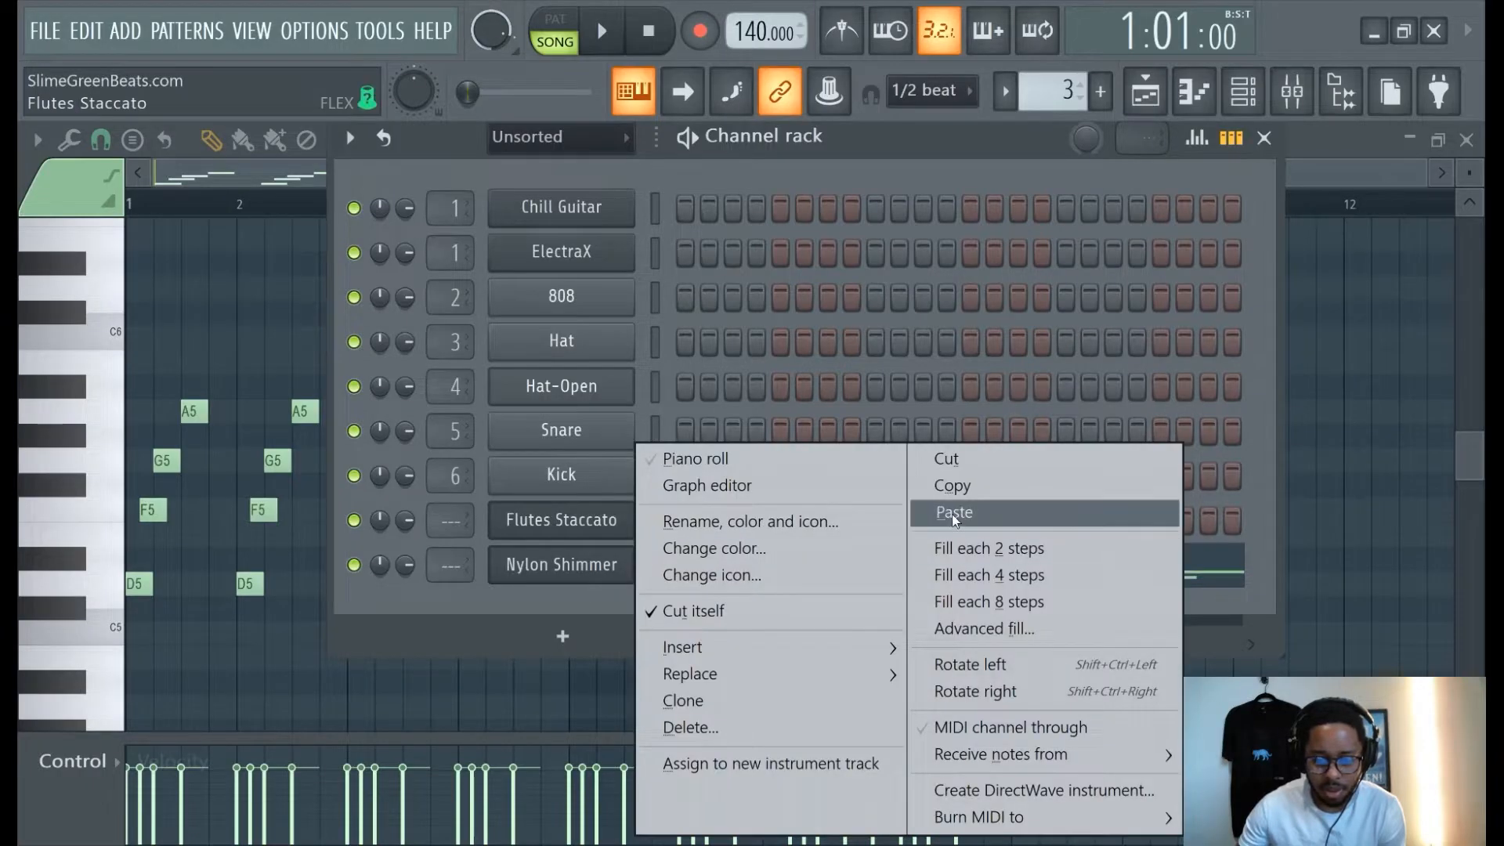
{"action": "left_click", "coordinate": [954, 515]}
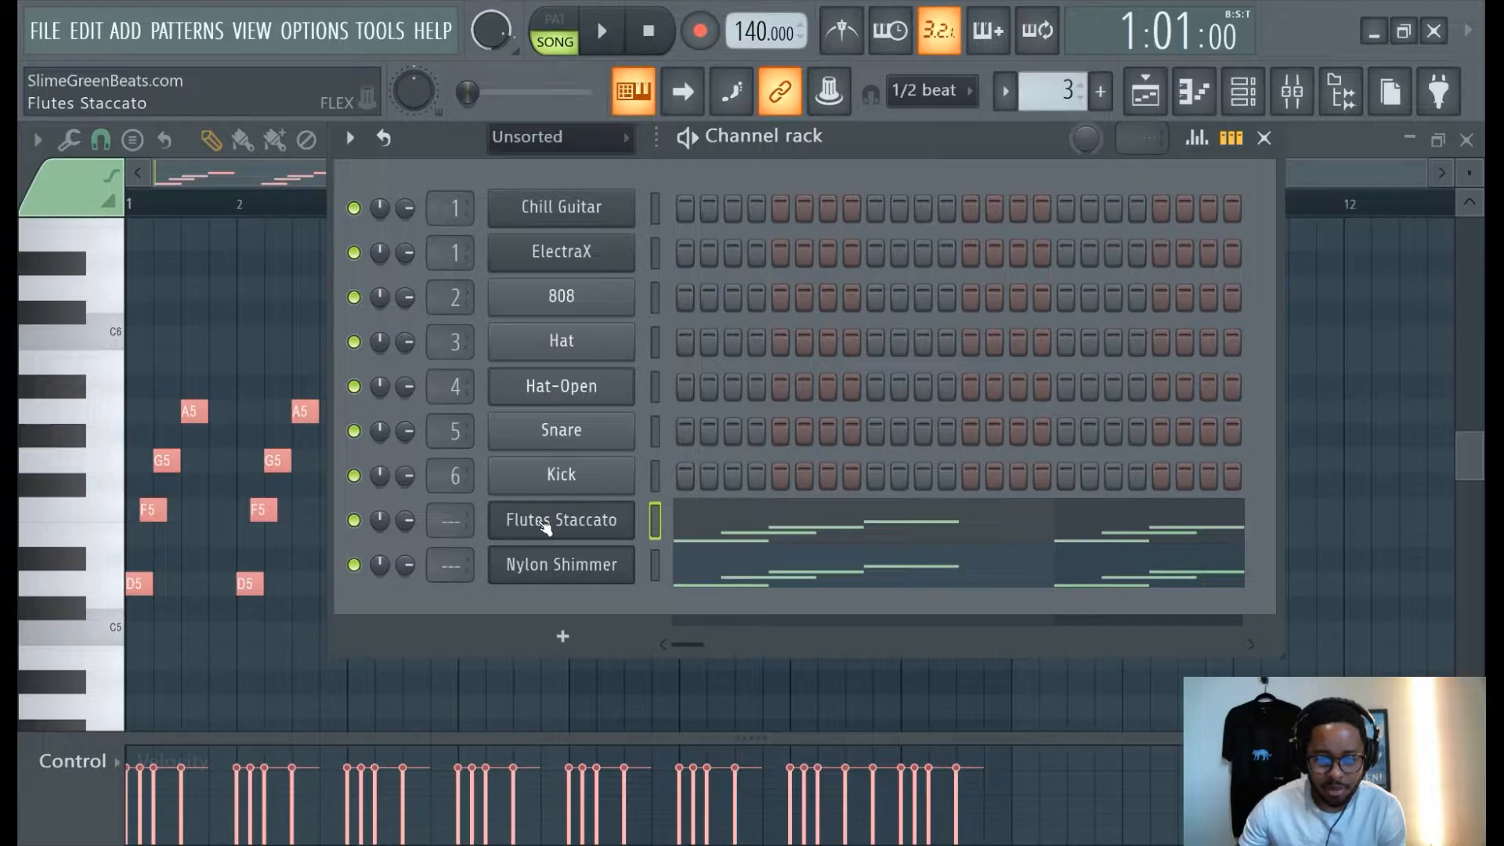
Delete the Flutes Staccato channel from the channel rack
{"action": "right_click", "coordinate": [546, 527]}
{"action": "left_click", "coordinate": [846, 728]}
{"action": "left_click", "coordinate": [896, 537]}
Add a Sytrus instrument as a new channel and bring the channel rack back to the front
{"action": "left_click", "coordinate": [126, 31]}
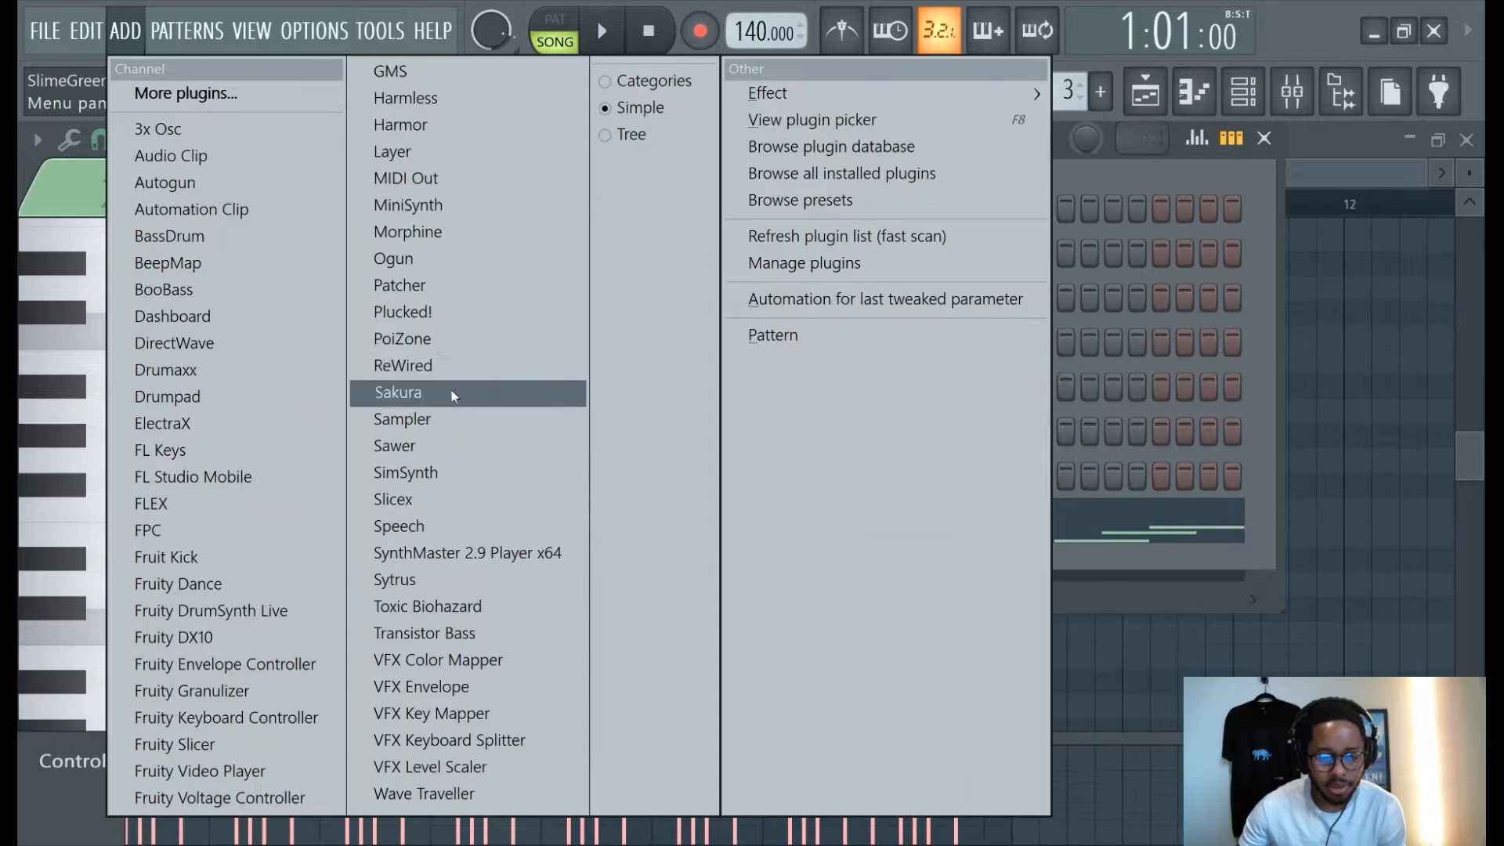
{"action": "left_click", "coordinate": [462, 578]}
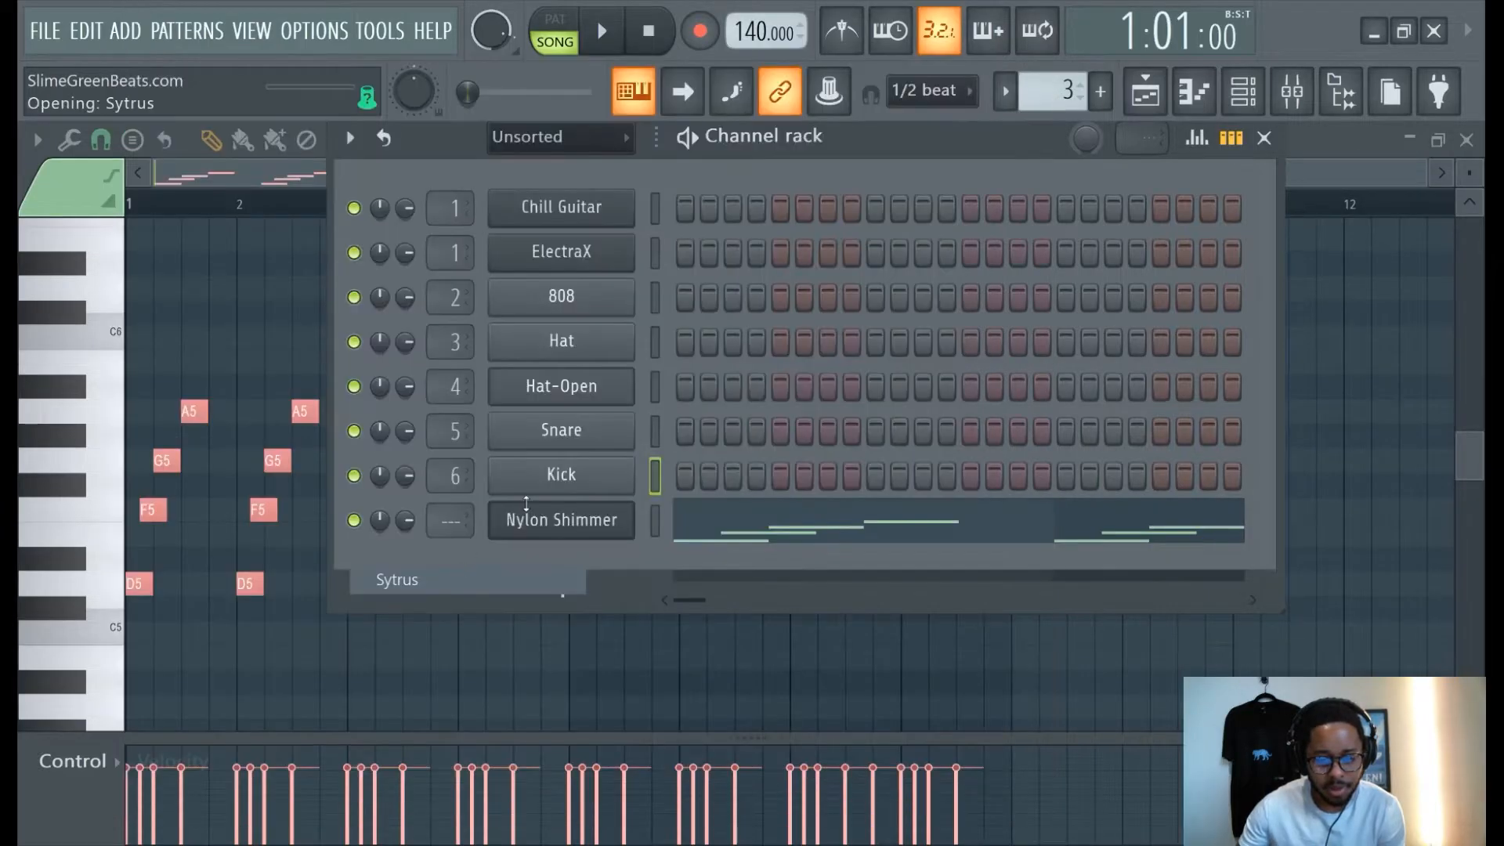
{"action": "left_click", "coordinate": [769, 162]}
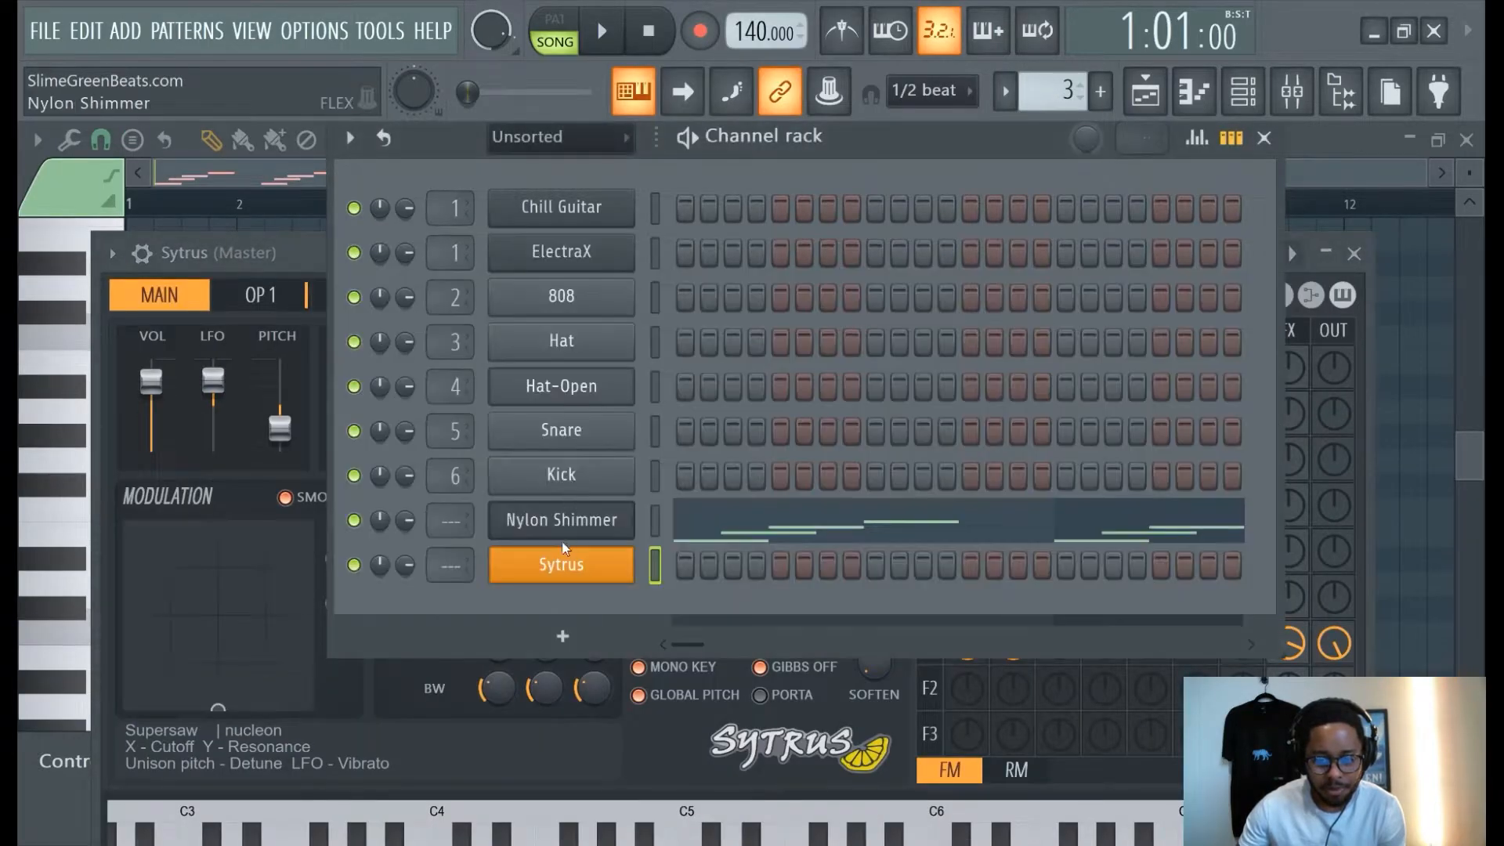
Copy the Nylon Shimmer notes and paste them into the Sytrus channel
{"action": "right_click", "coordinate": [561, 526]}
{"action": "left_click", "coordinate": [980, 490]}
{"action": "right_click", "coordinate": [583, 564]}
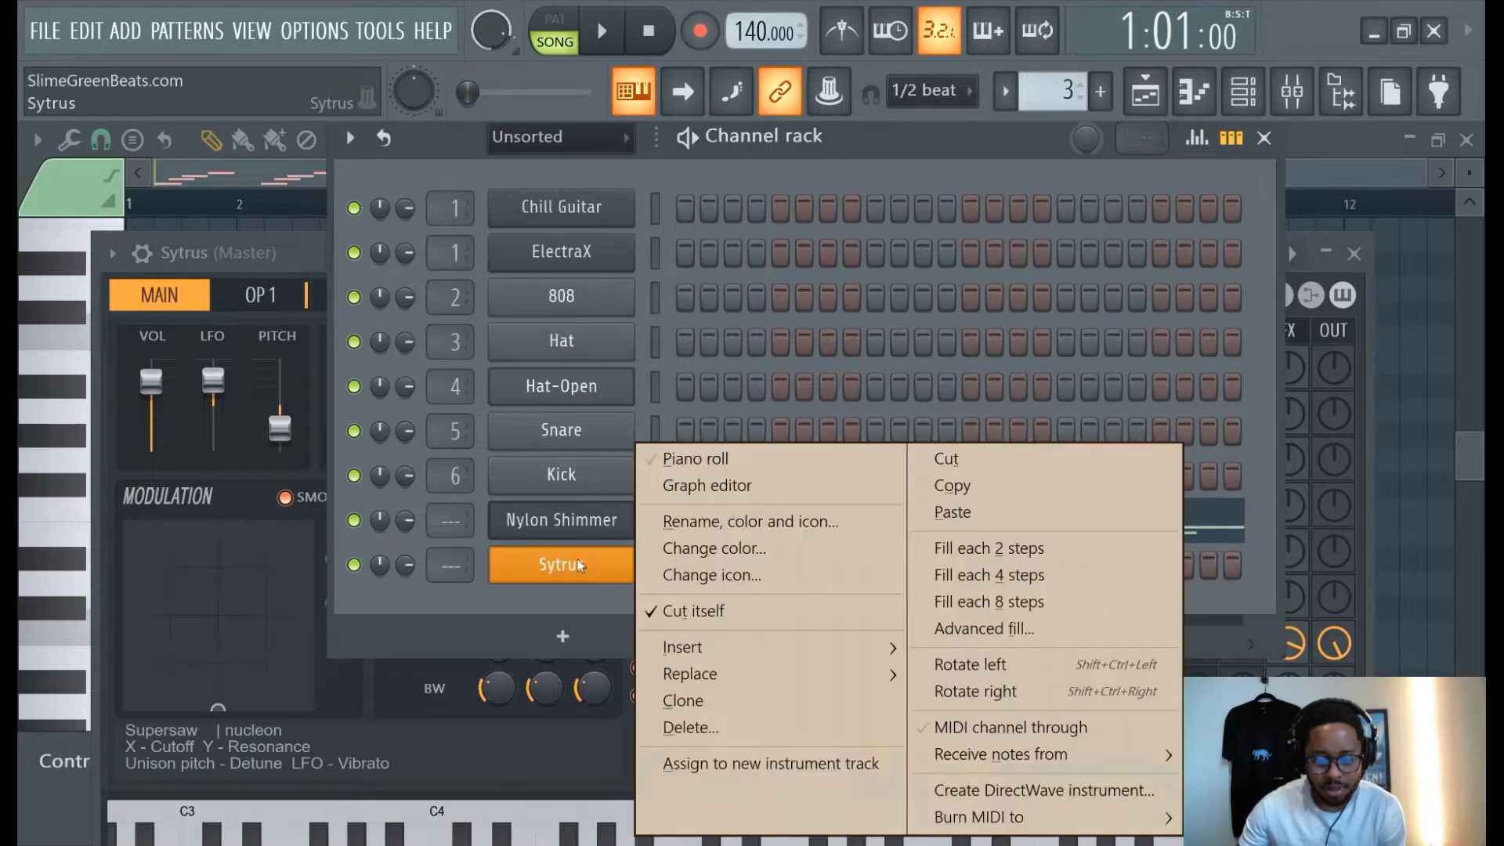
{"action": "left_click", "coordinate": [999, 513]}
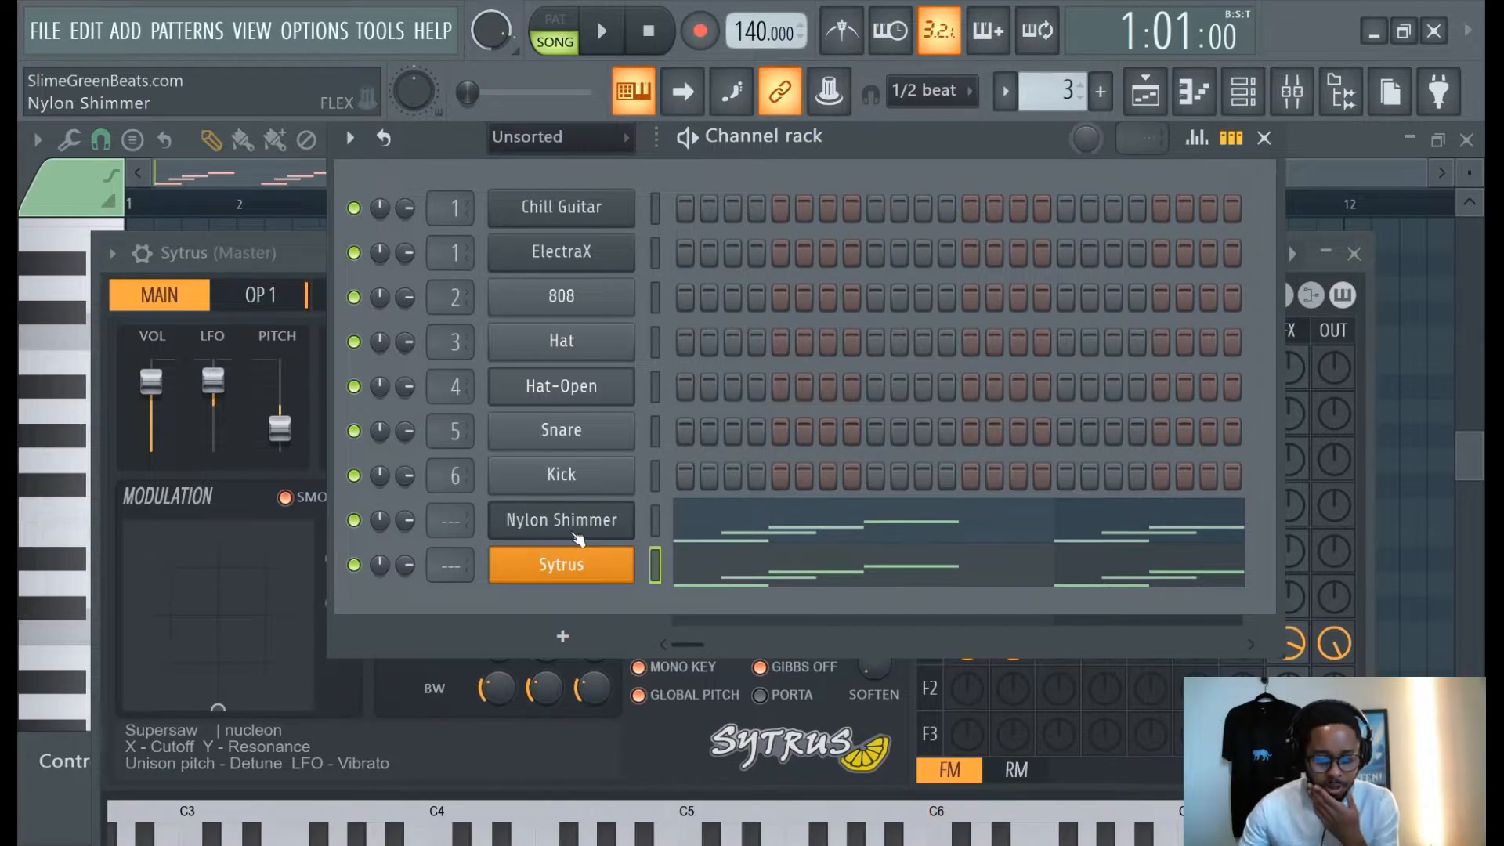
Route both the Nylon Shimmer and Sytrus channels to mixer track 1
{"action": "scroll", "coordinate": [450, 520], "scroll_direction": "up", "scroll_amount": 2}
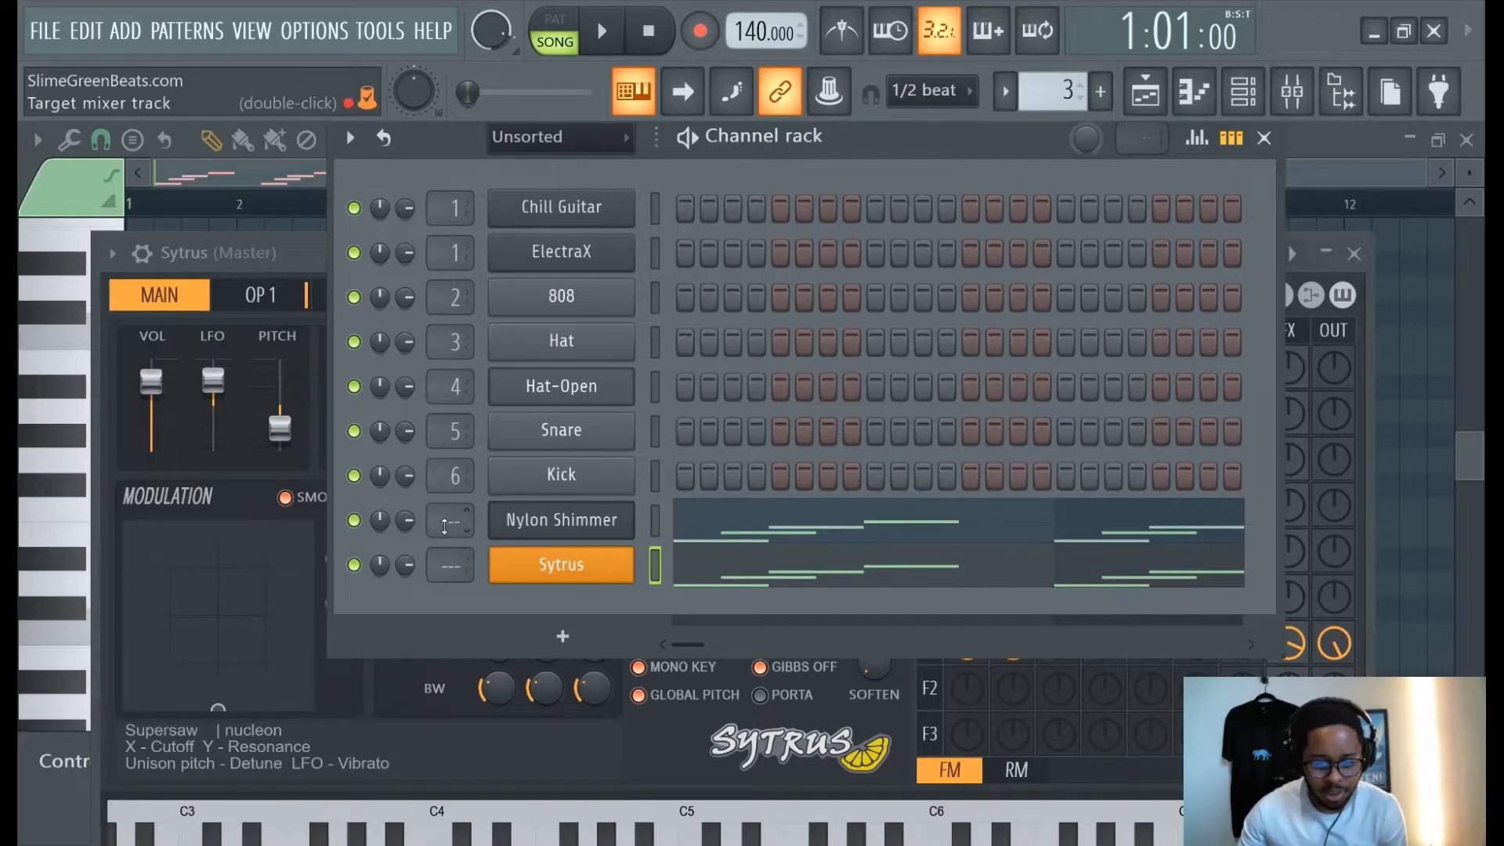
{"action": "scroll", "coordinate": [450, 520], "scroll_direction": "up", "scroll_amount": 1}
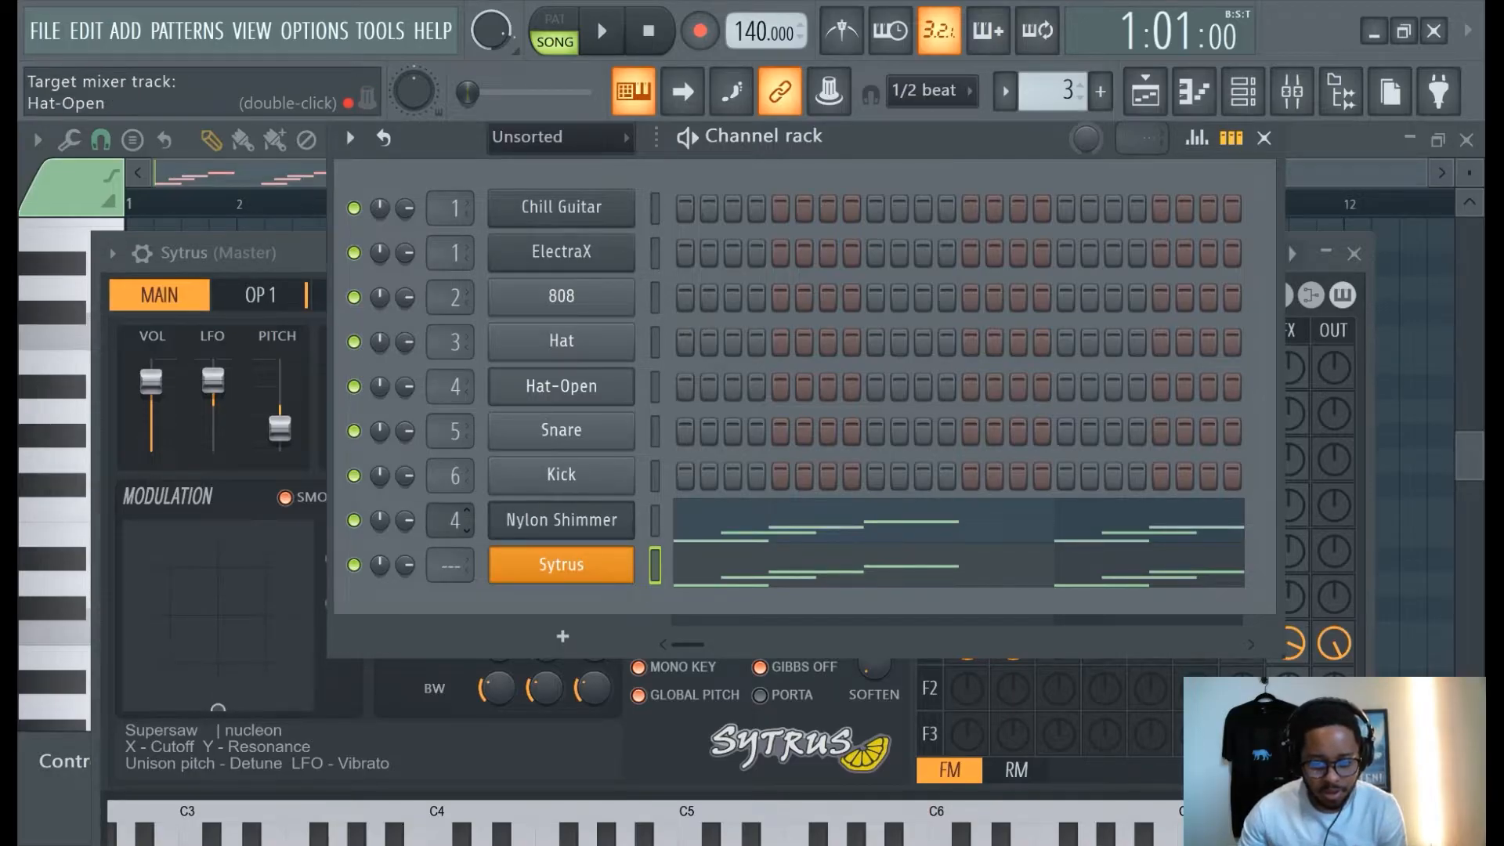
{"action": "left_click_drag", "start_coordinate": [446, 524], "coordinate": [445, 544]}
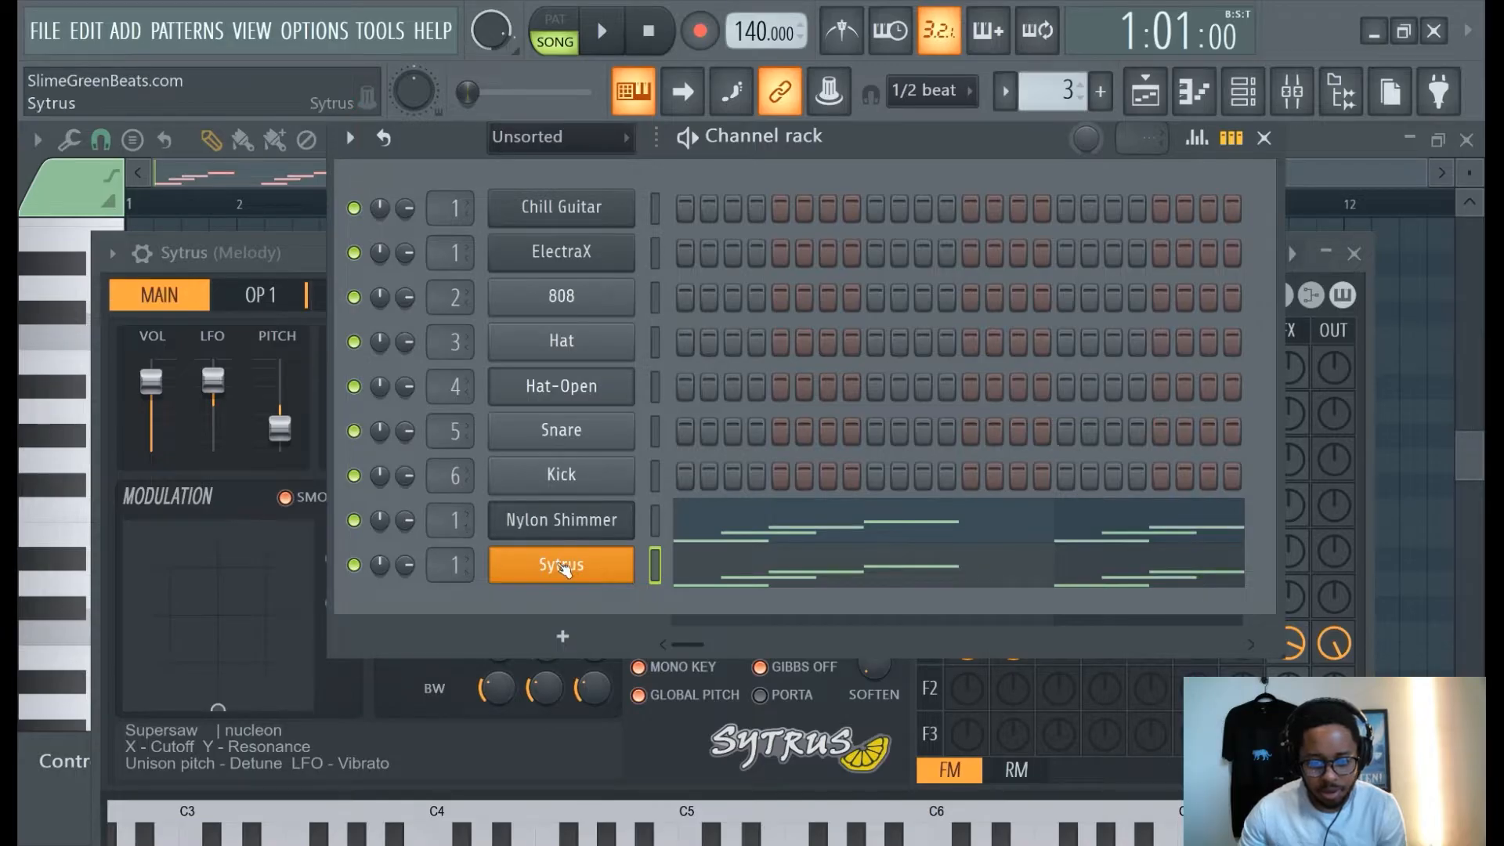
Open the Sytrus instrument and load the Above clouds preset from its Pad category
{"action": "left_click", "coordinate": [583, 565]}
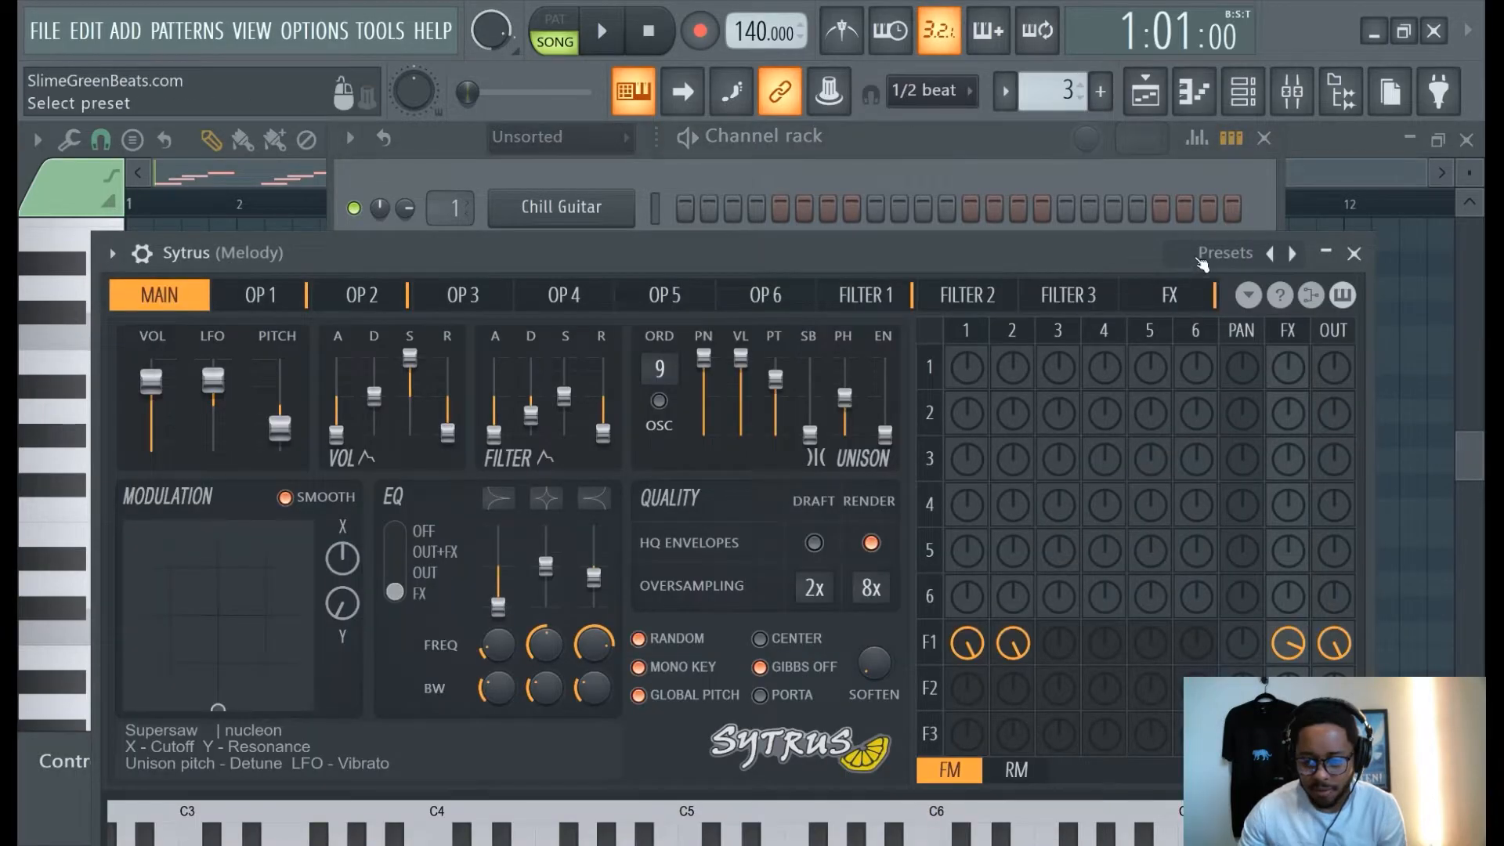
{"action": "left_click", "coordinate": [1354, 253]}
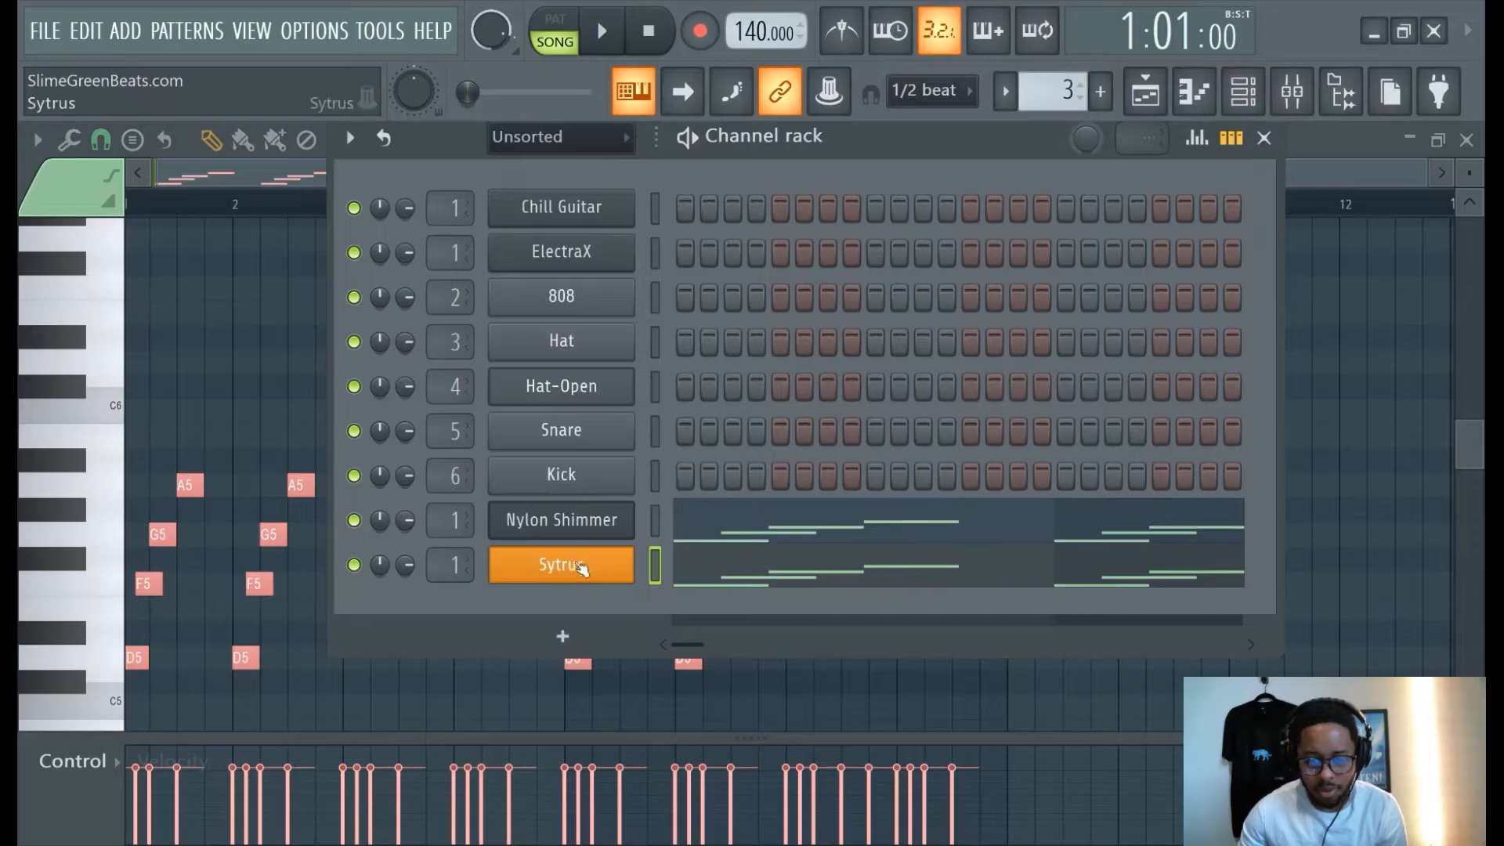
{"action": "left_click", "coordinate": [580, 567]}
{"action": "left_click_drag", "start_coordinate": [1105, 257], "coordinate": [1033, 193]}
{"action": "left_click", "coordinate": [1171, 196]}
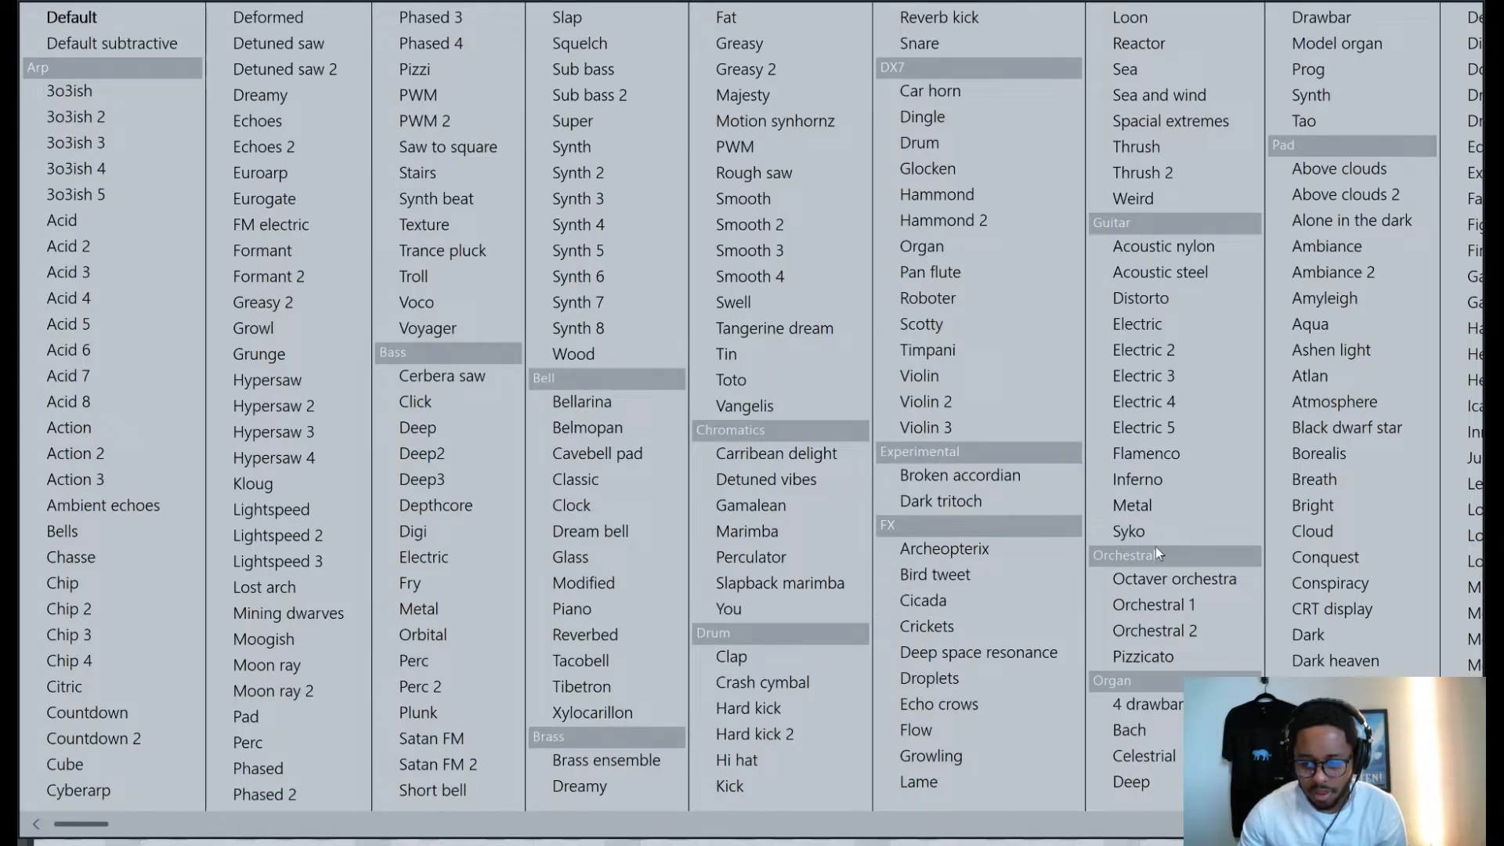
{"action": "left_click", "coordinate": [1348, 170]}
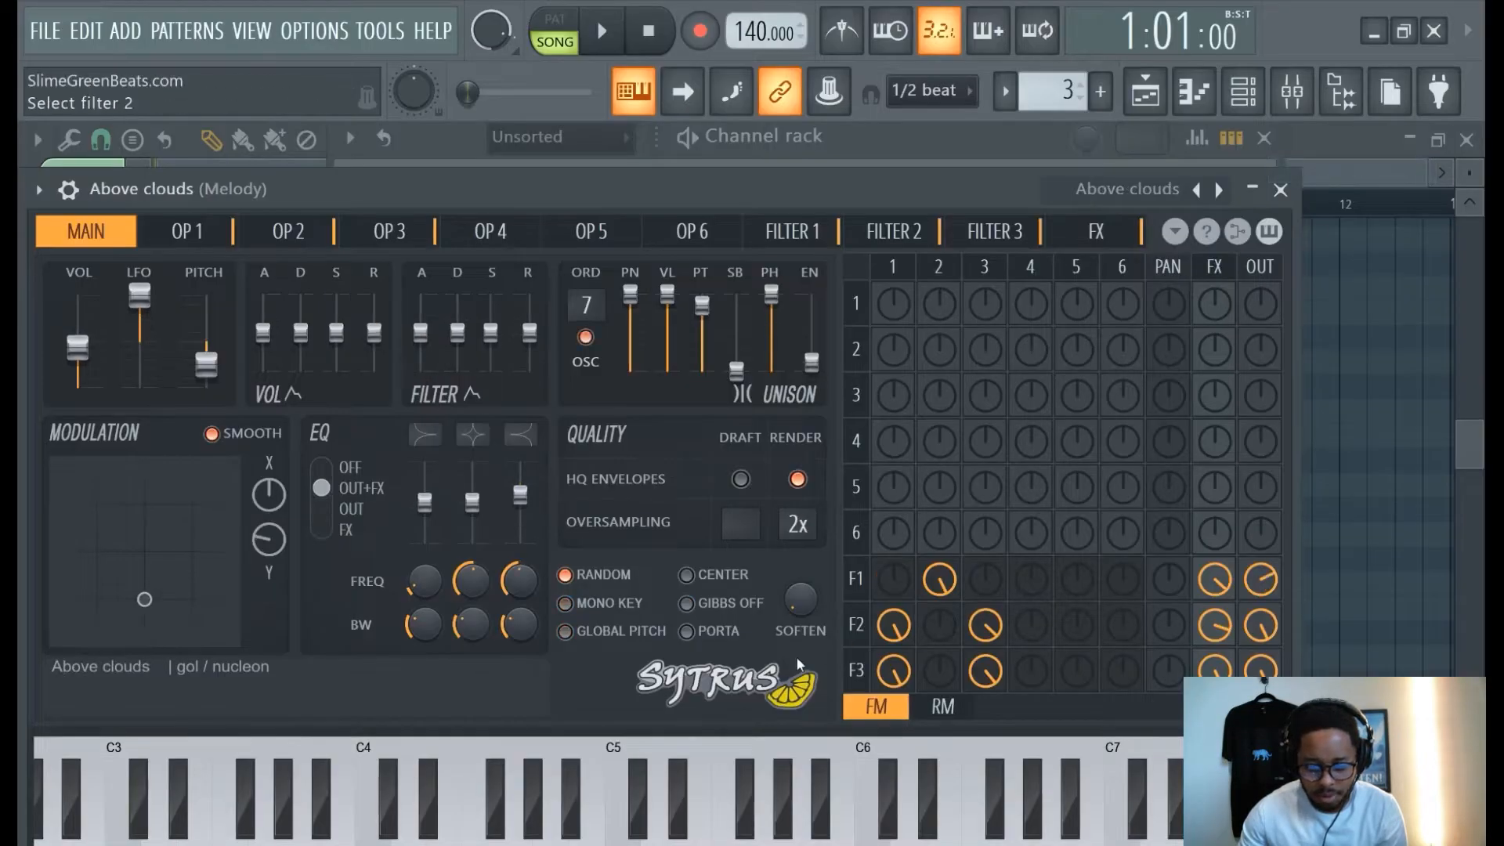
Audition the neighbouring Sytrus pad presets during playback, settle on Alone in the dark, and stop the song
{"action": "key", "text": "space"}
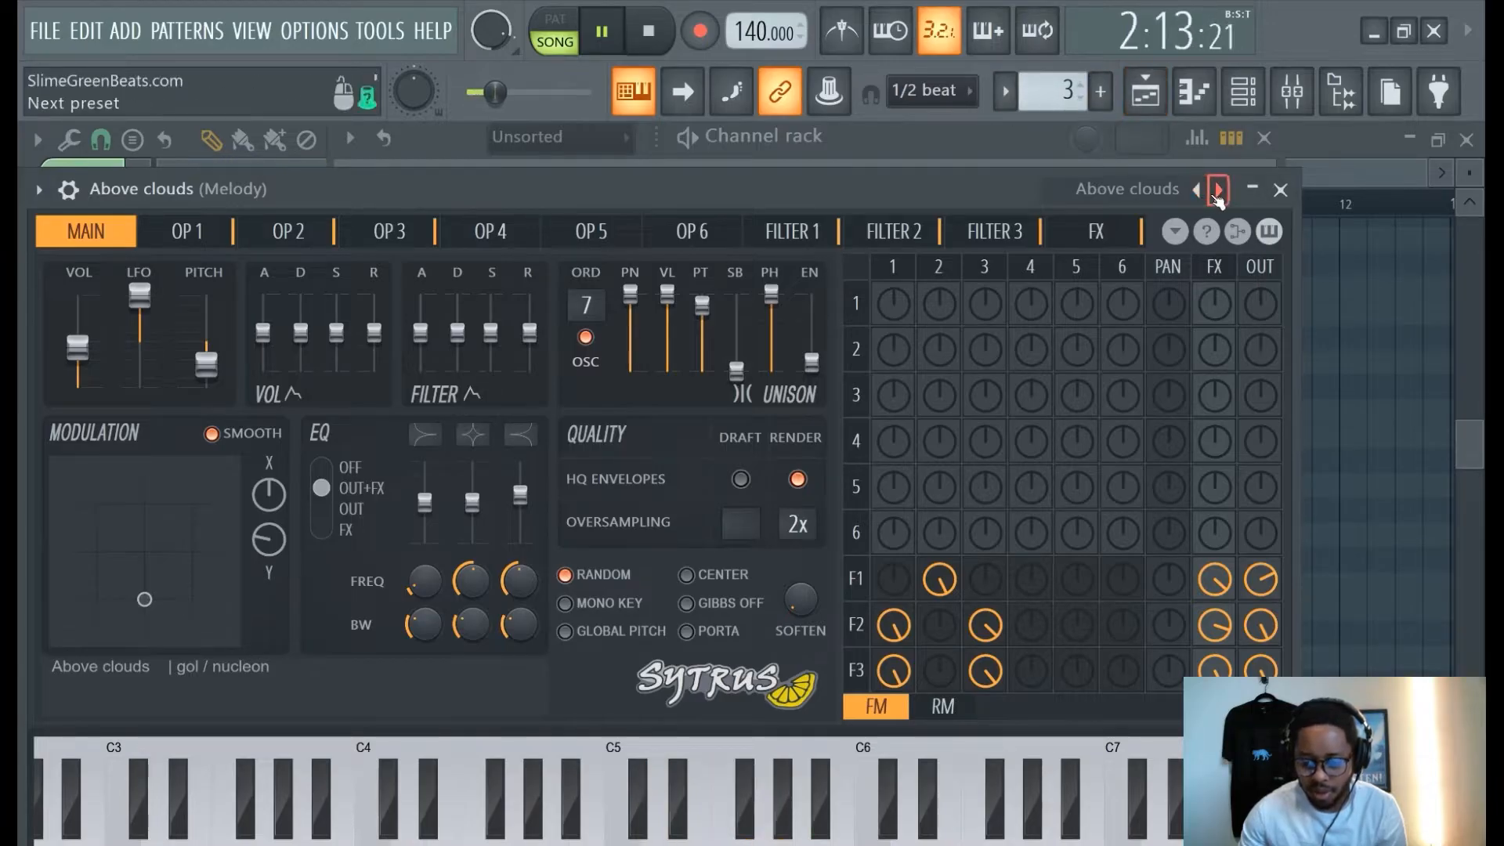
{"action": "left_click", "coordinate": [1217, 190]}
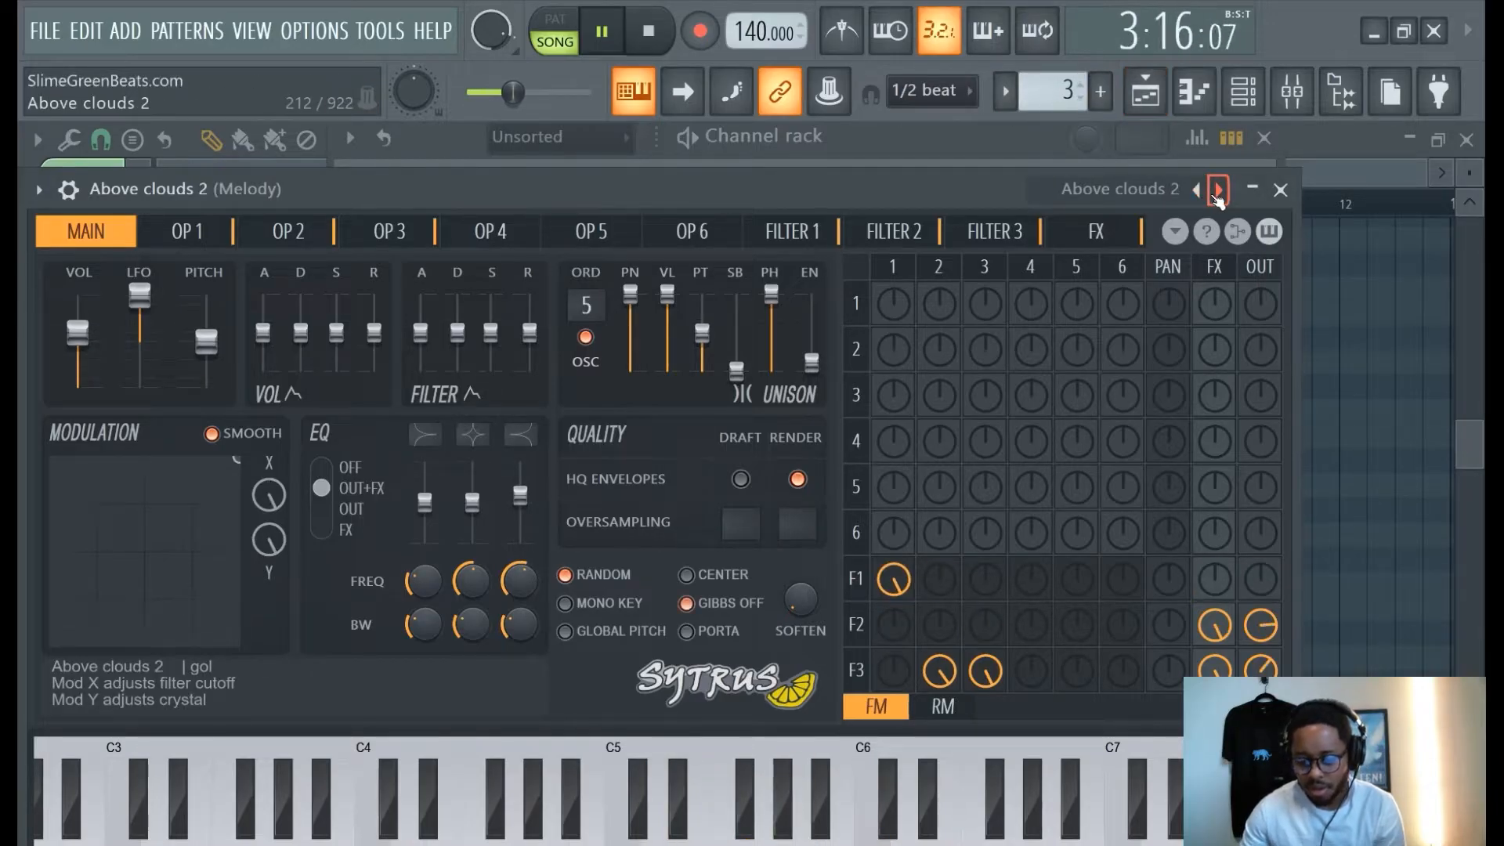
{"action": "left_click", "coordinate": [1218, 190]}
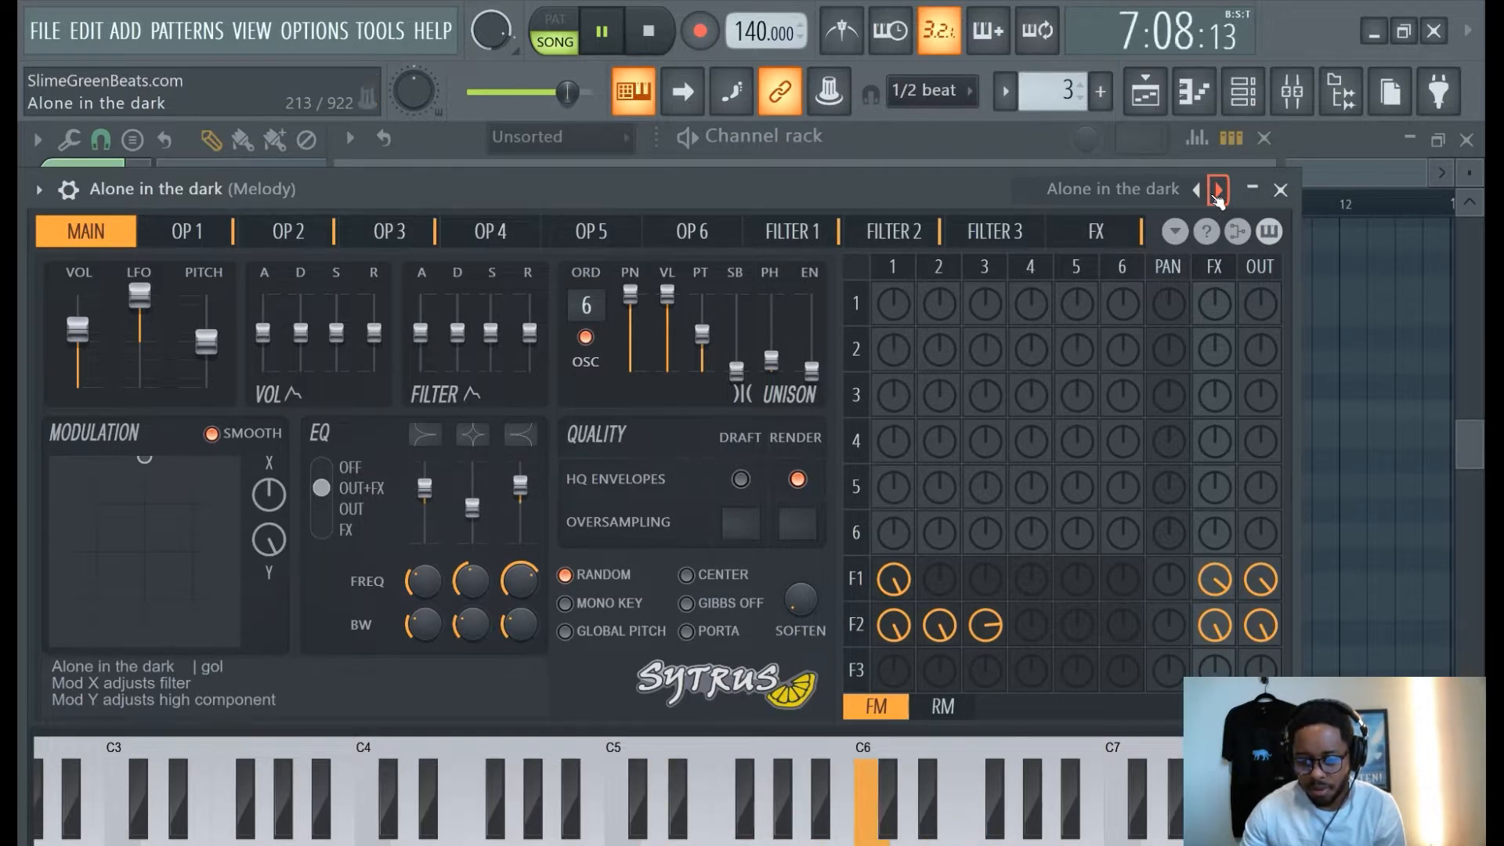
{"action": "left_click", "coordinate": [1218, 190]}
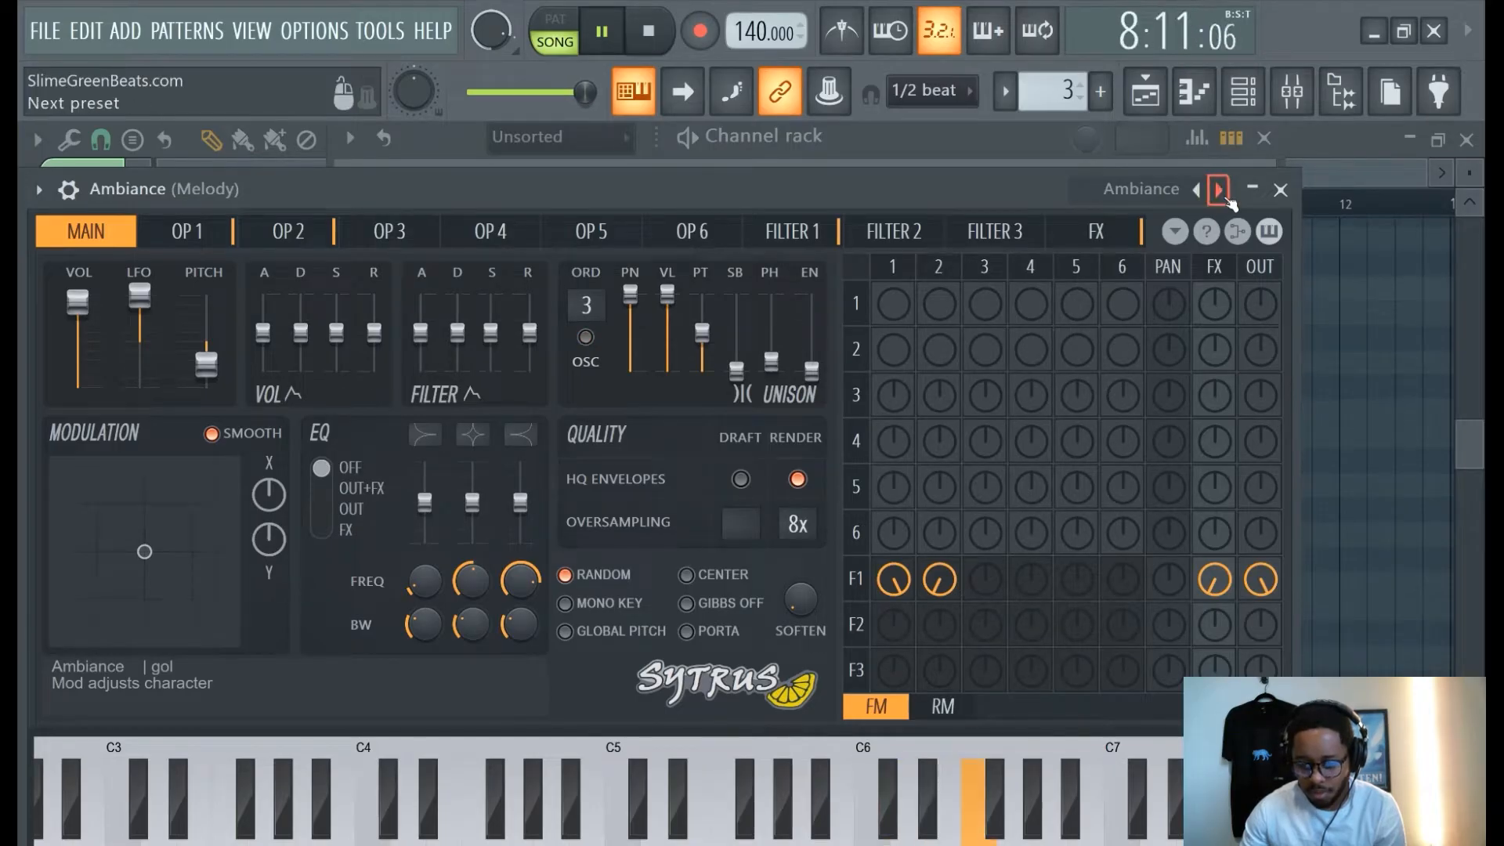
{"action": "left_click", "coordinate": [1218, 191]}
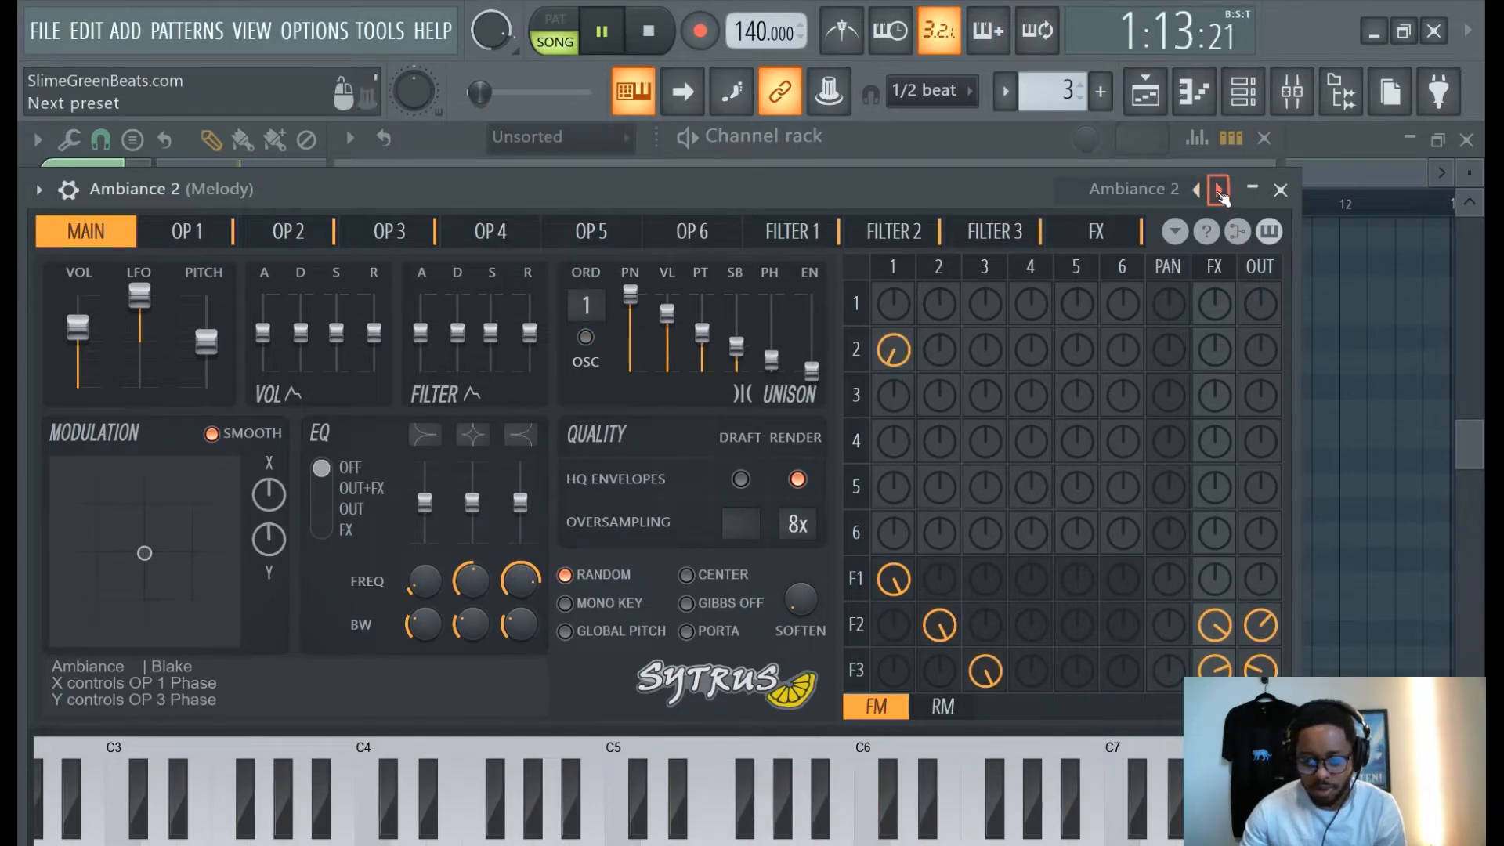
{"action": "left_click", "coordinate": [1206, 194]}
{"action": "left_click", "coordinate": [1206, 194]}
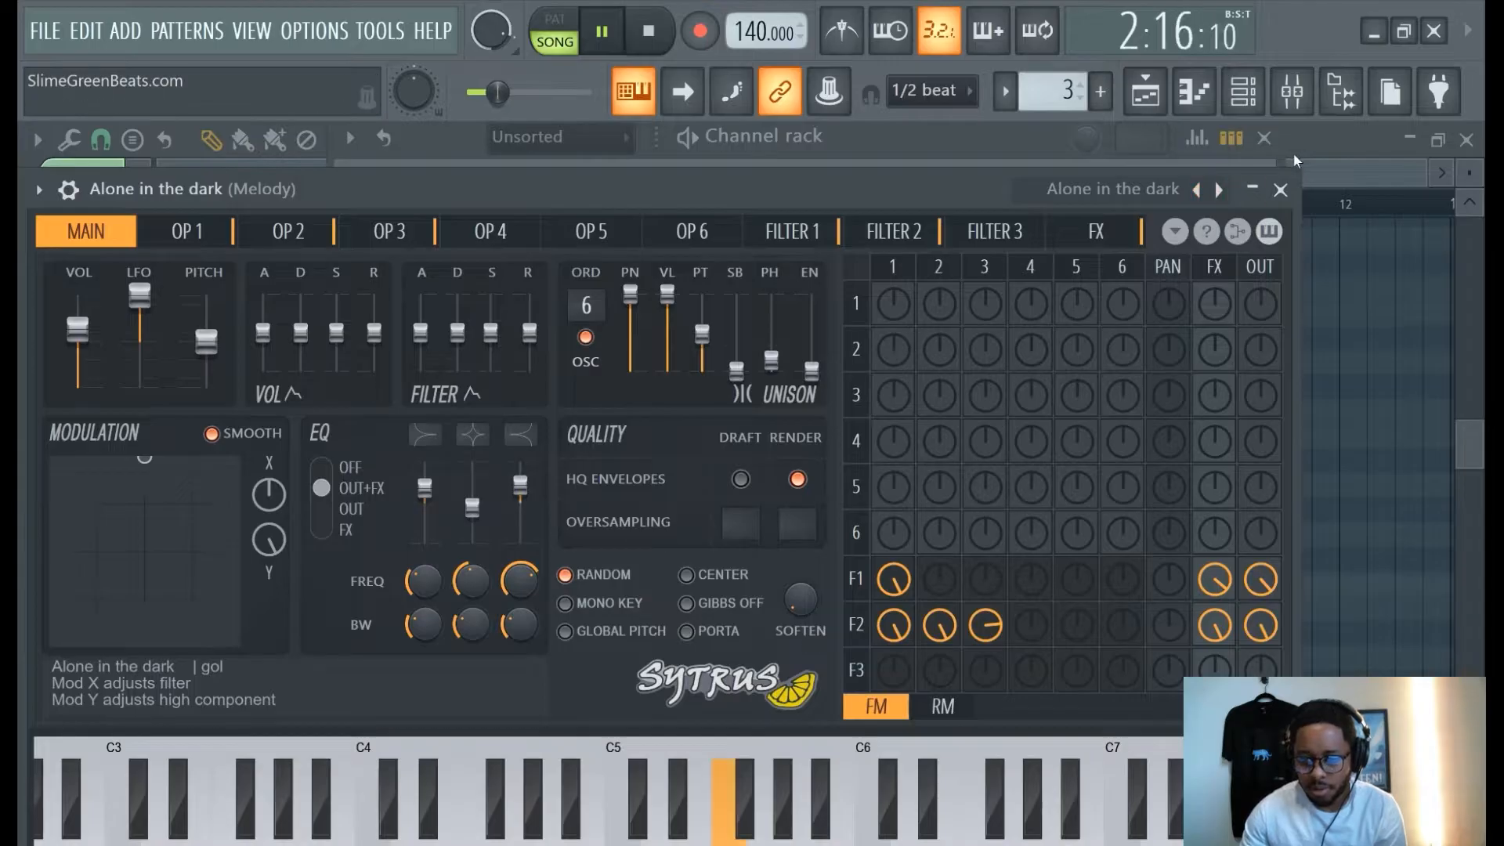
{"action": "left_click", "coordinate": [1173, 164]}
{"action": "left_click", "coordinate": [649, 31]}
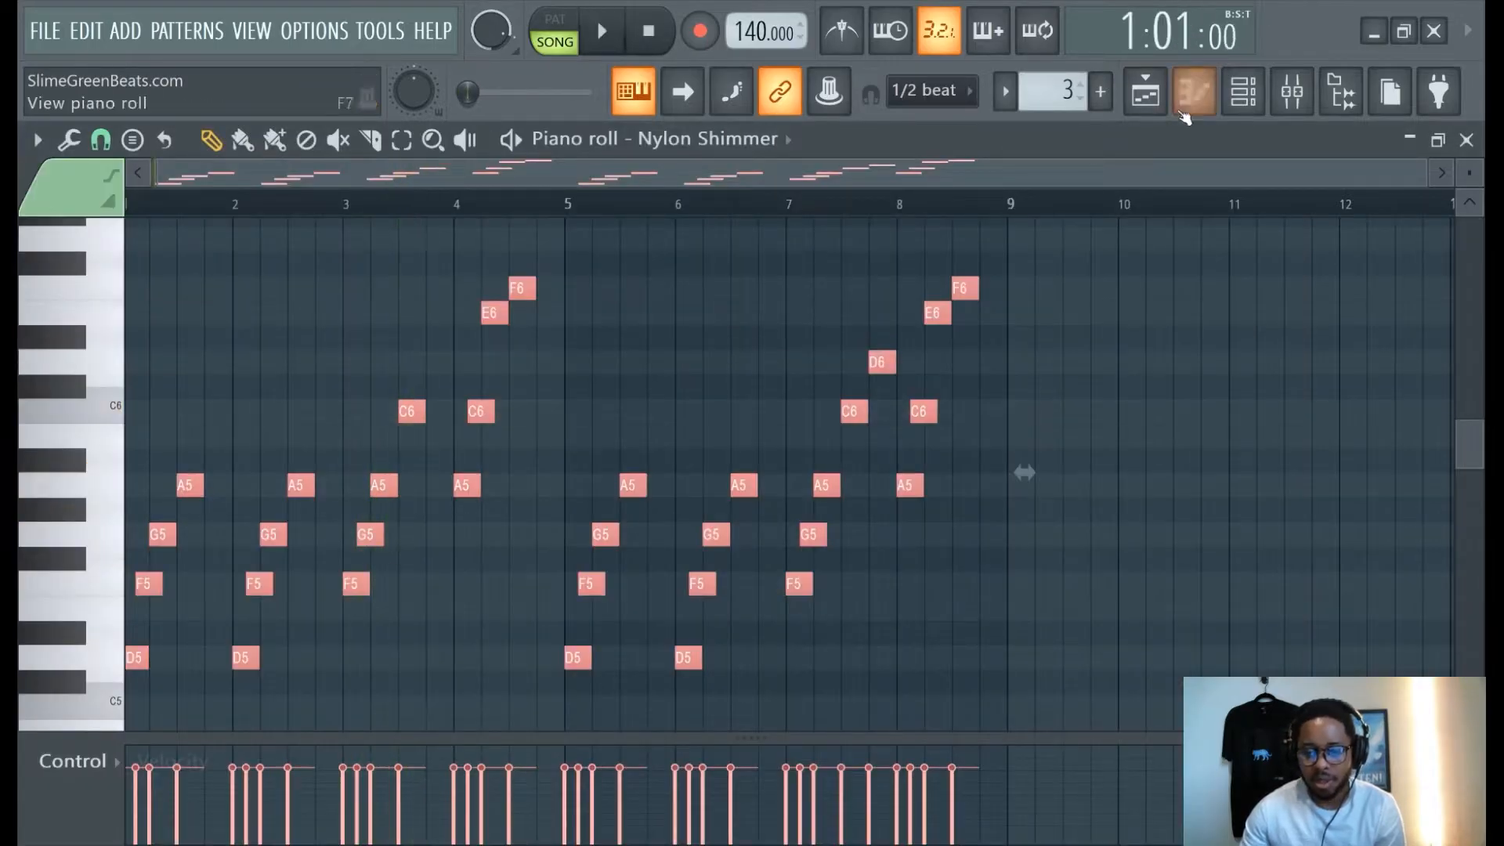
Randomize the levels of all Nylon Shimmer notes in Pattern 3, keeping the randomizer's Levels and Bipolar options enabled
{"action": "left_click", "coordinate": [1154, 107]}
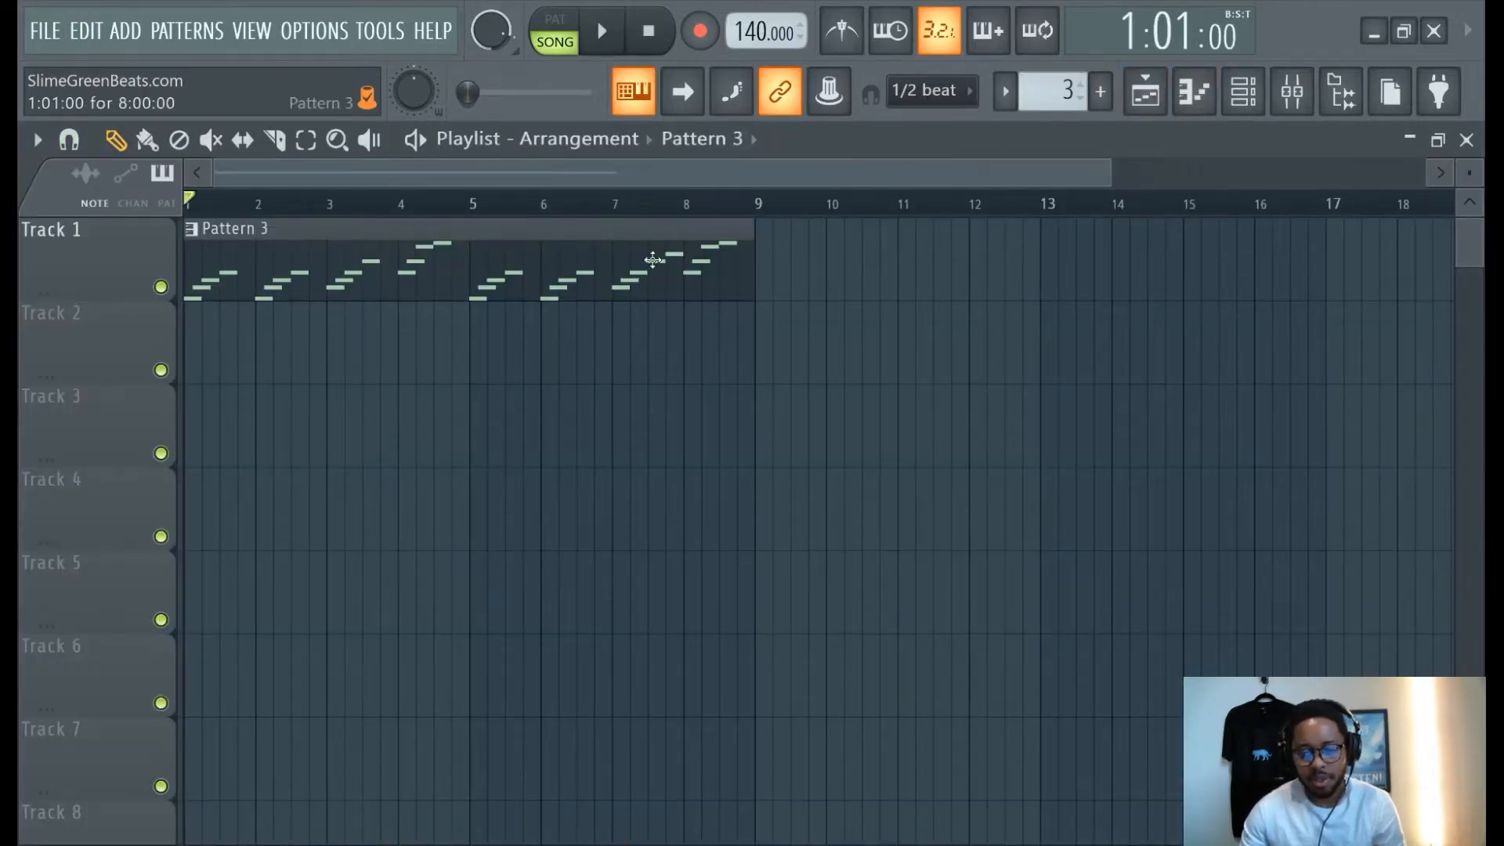
{"action": "double_click", "coordinate": [665, 285]}
{"action": "left_click_drag", "start_coordinate": [998, 170], "coordinate": [17, 333]}
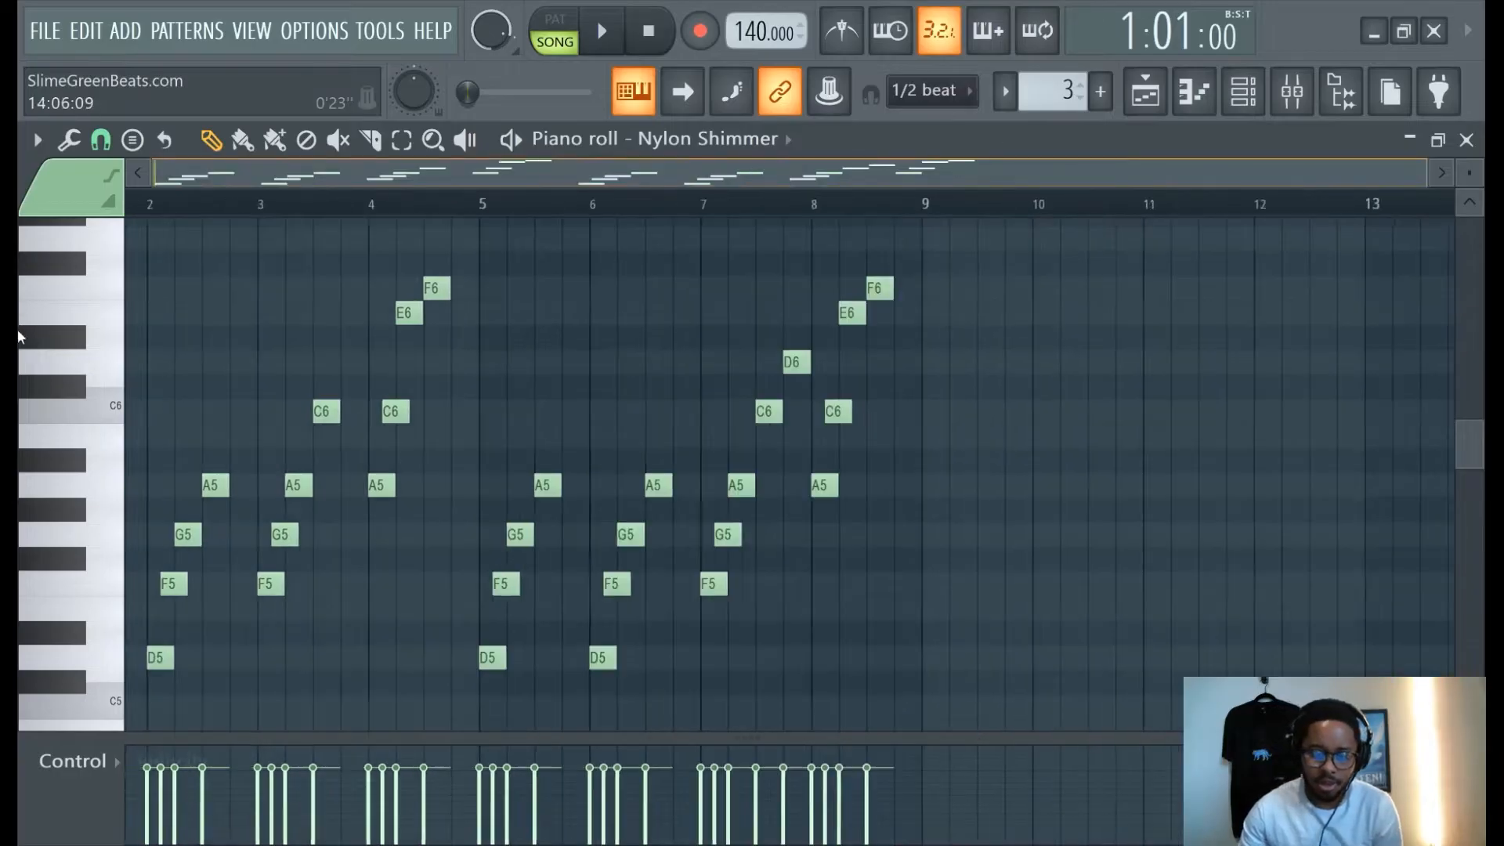
{"action": "key", "text": "ctrl+a"}
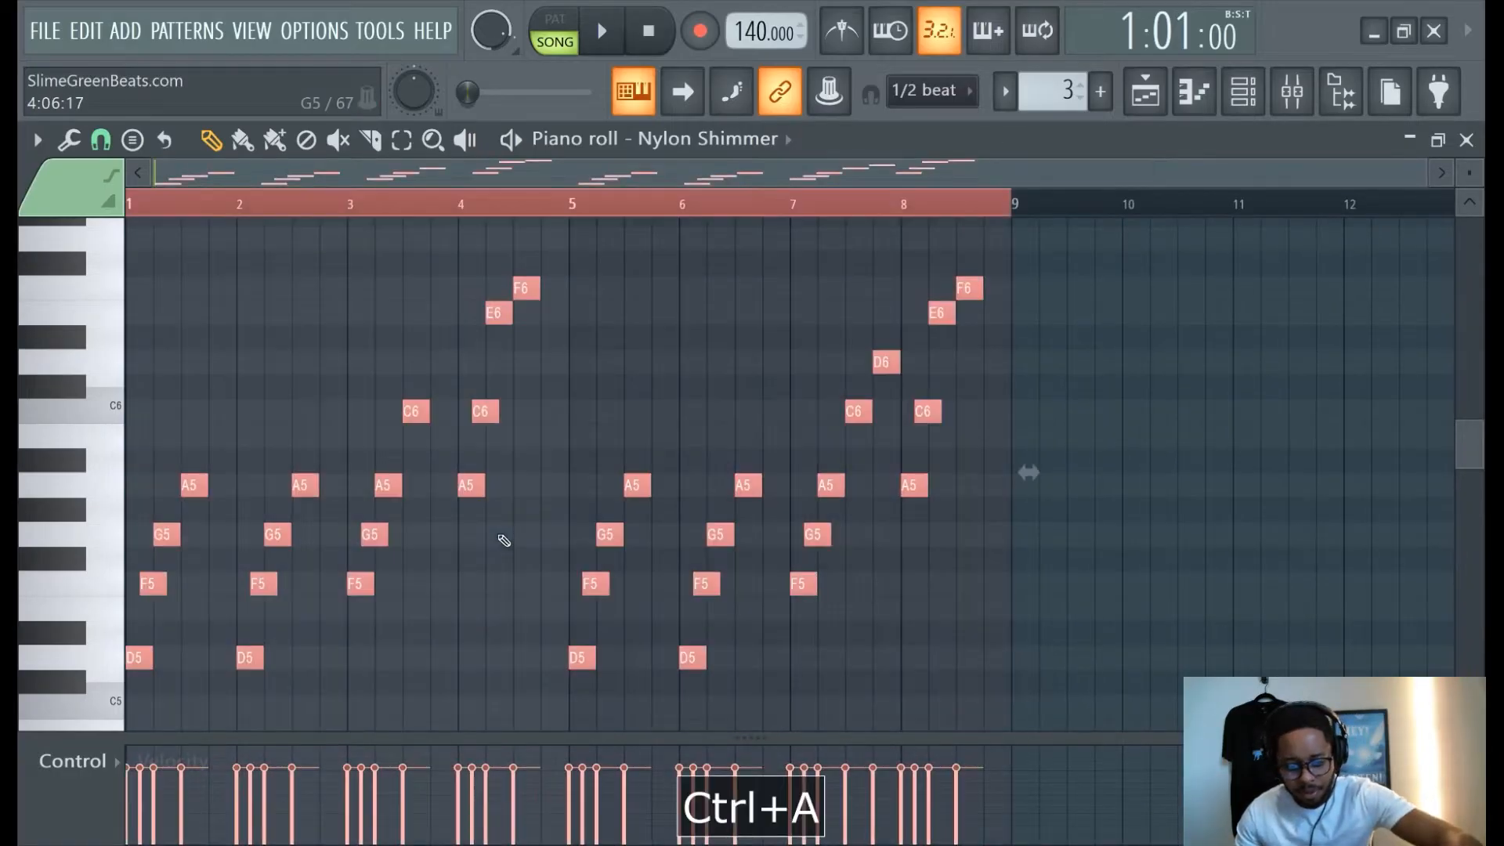
{"action": "key", "text": "alt+r"}
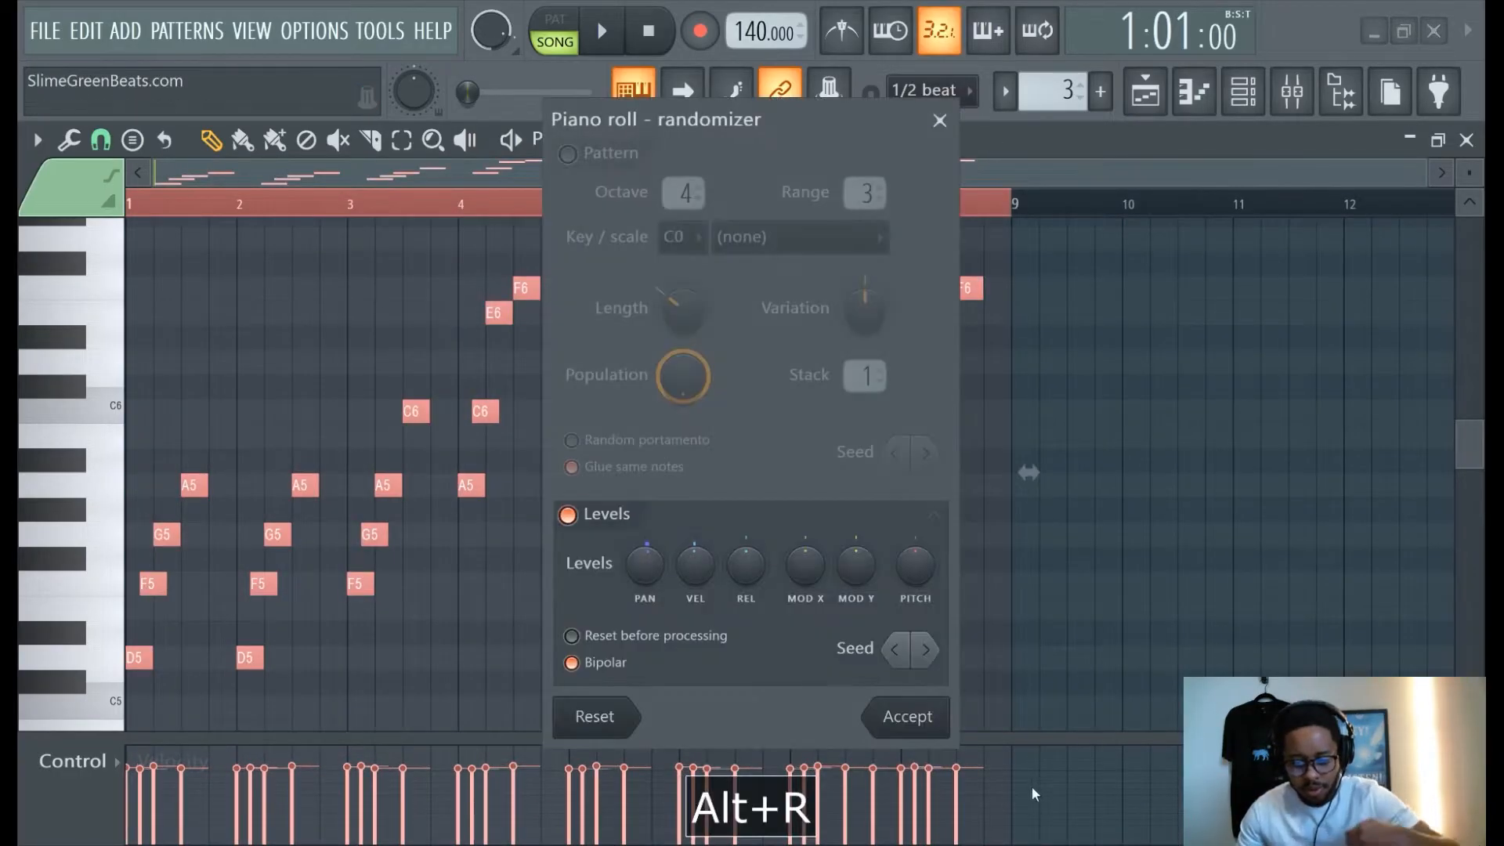
{"action": "left_click", "coordinate": [908, 717]}
Copy the randomized Nylon Shimmer notes into the Alone in the dark channel
{"action": "left_click", "coordinate": [1243, 91]}
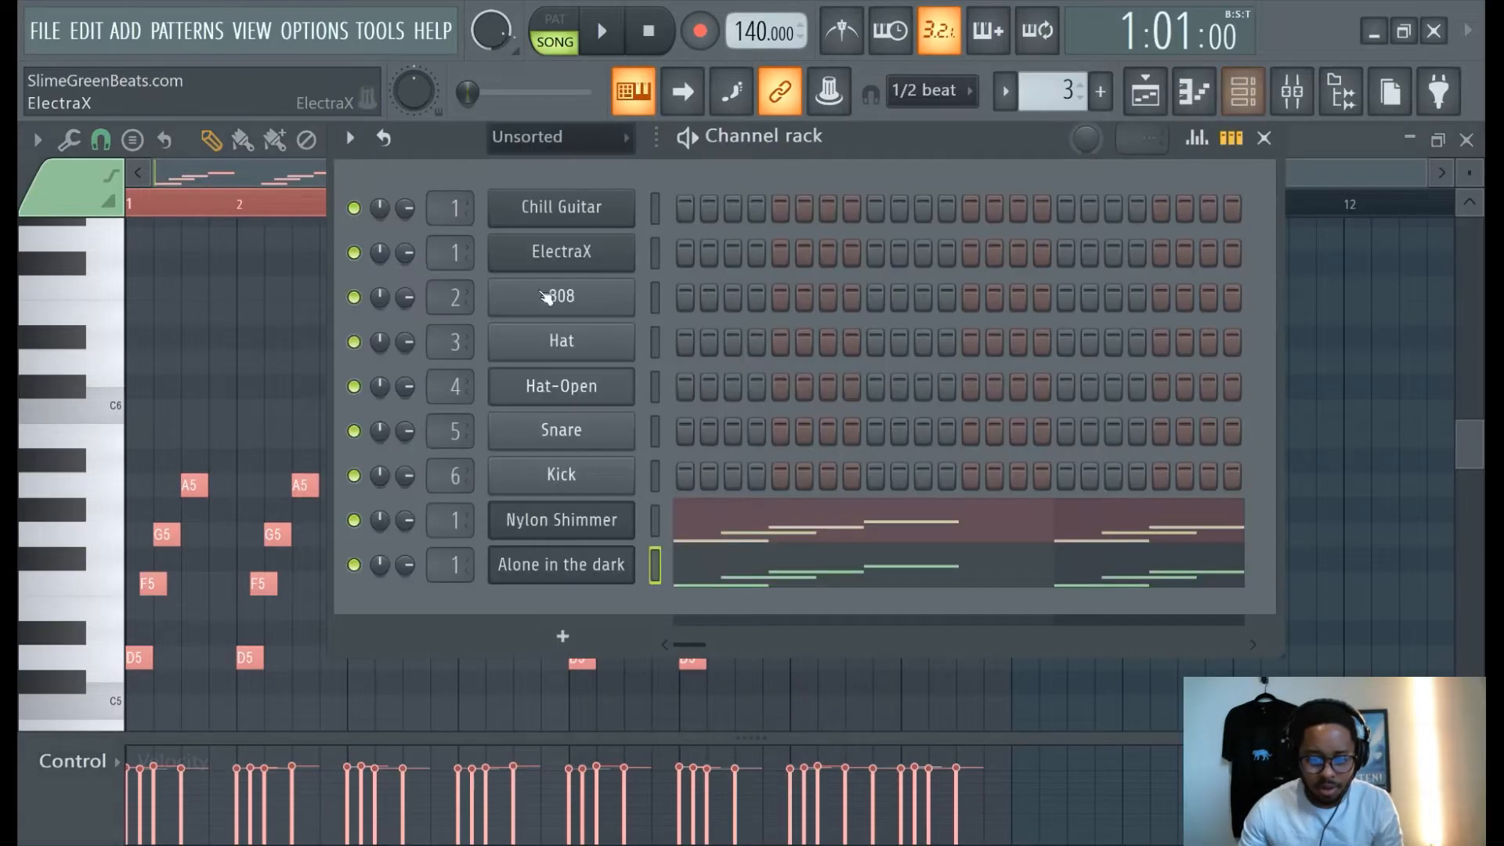
{"action": "right_click", "coordinate": [569, 559]}
{"action": "left_click", "coordinate": [578, 571]}
{"action": "right_click", "coordinate": [557, 564]}
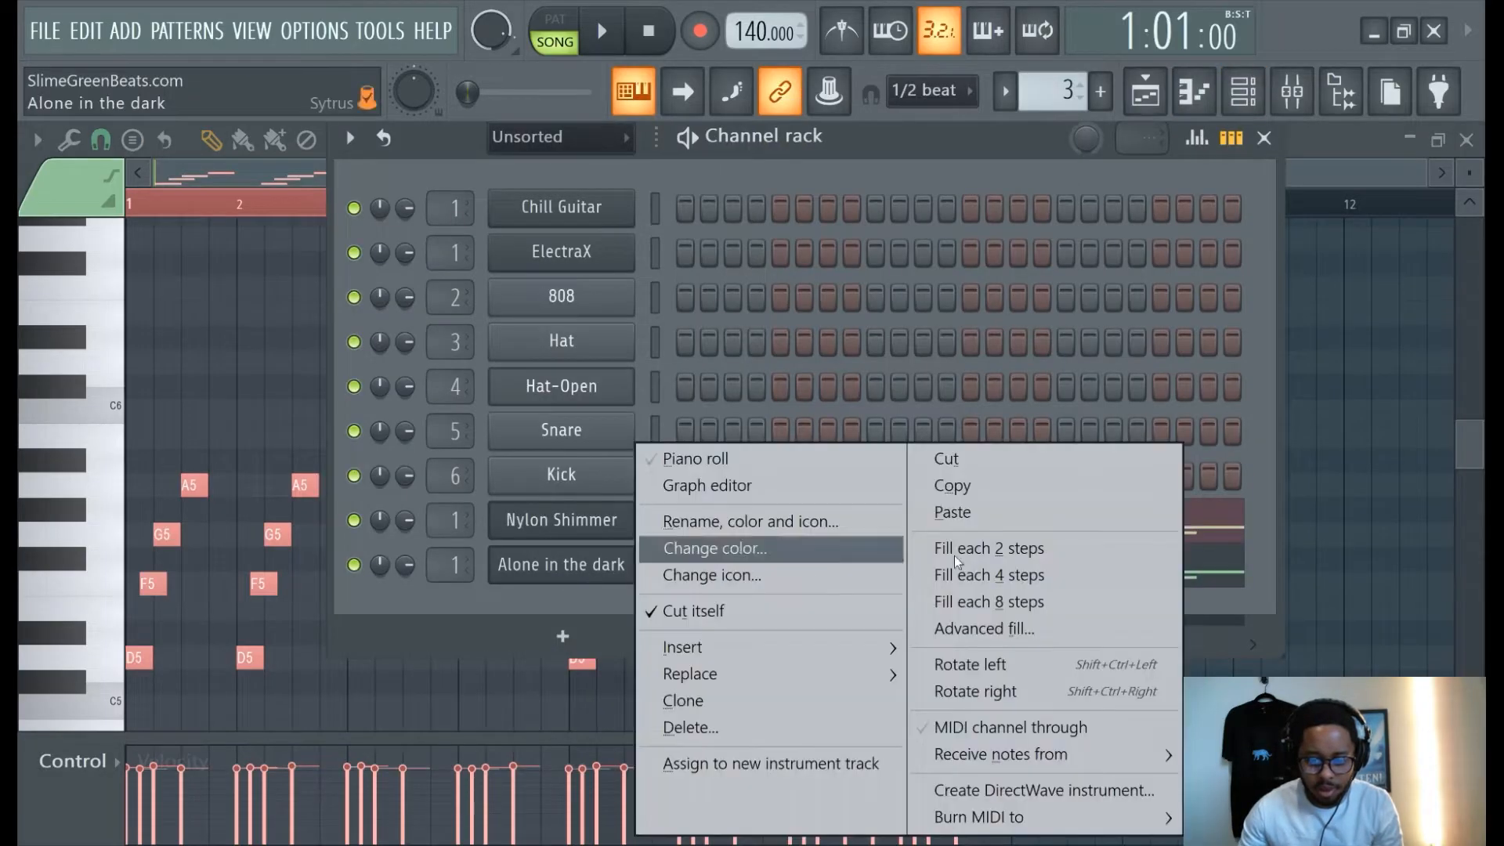
{"action": "left_click", "coordinate": [978, 509]}
{"action": "right_click", "coordinate": [547, 522]}
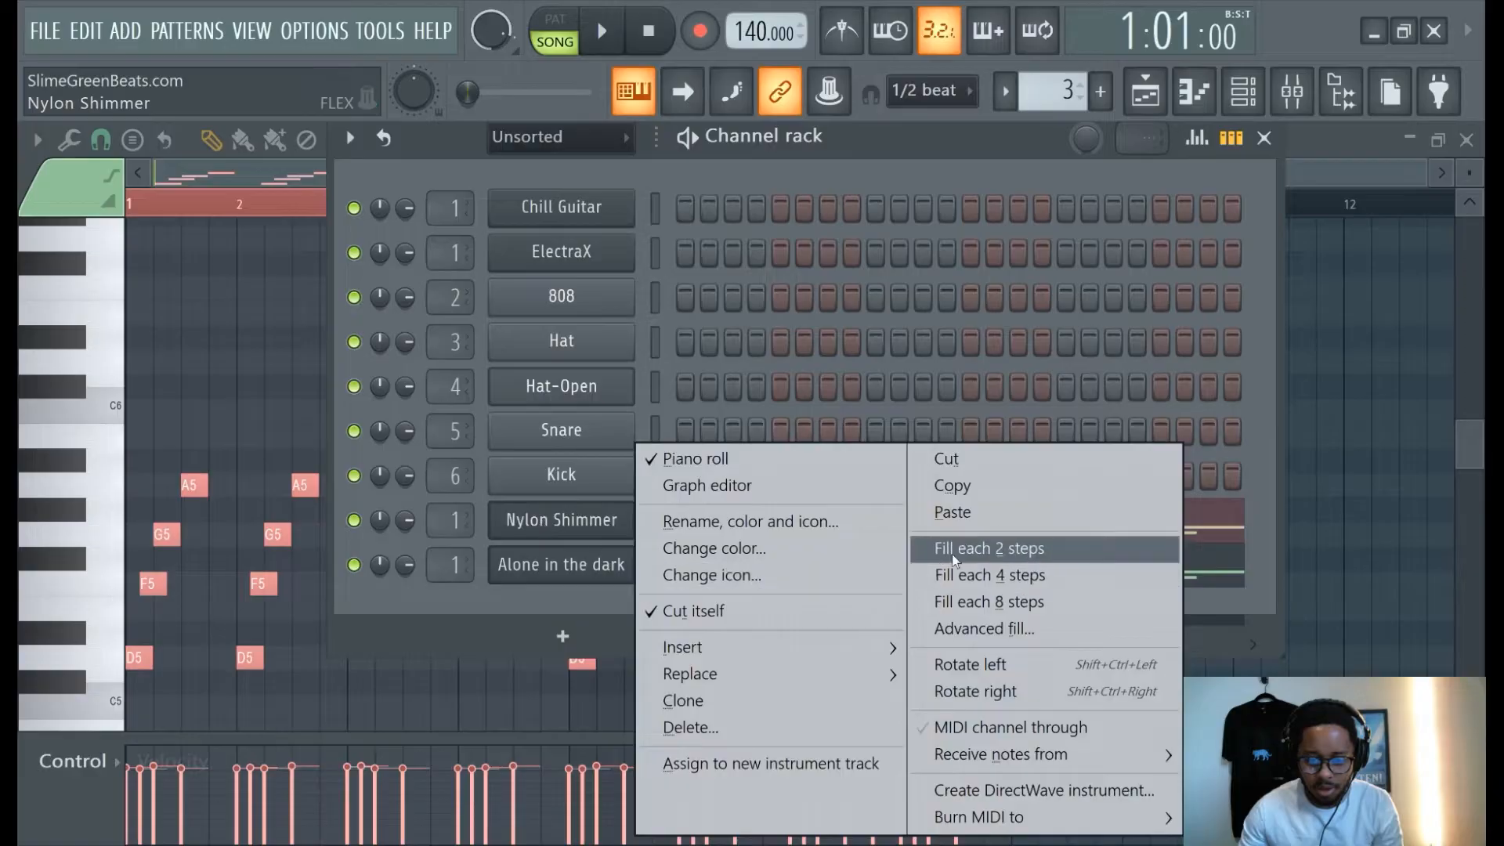
{"action": "left_click", "coordinate": [962, 515]}
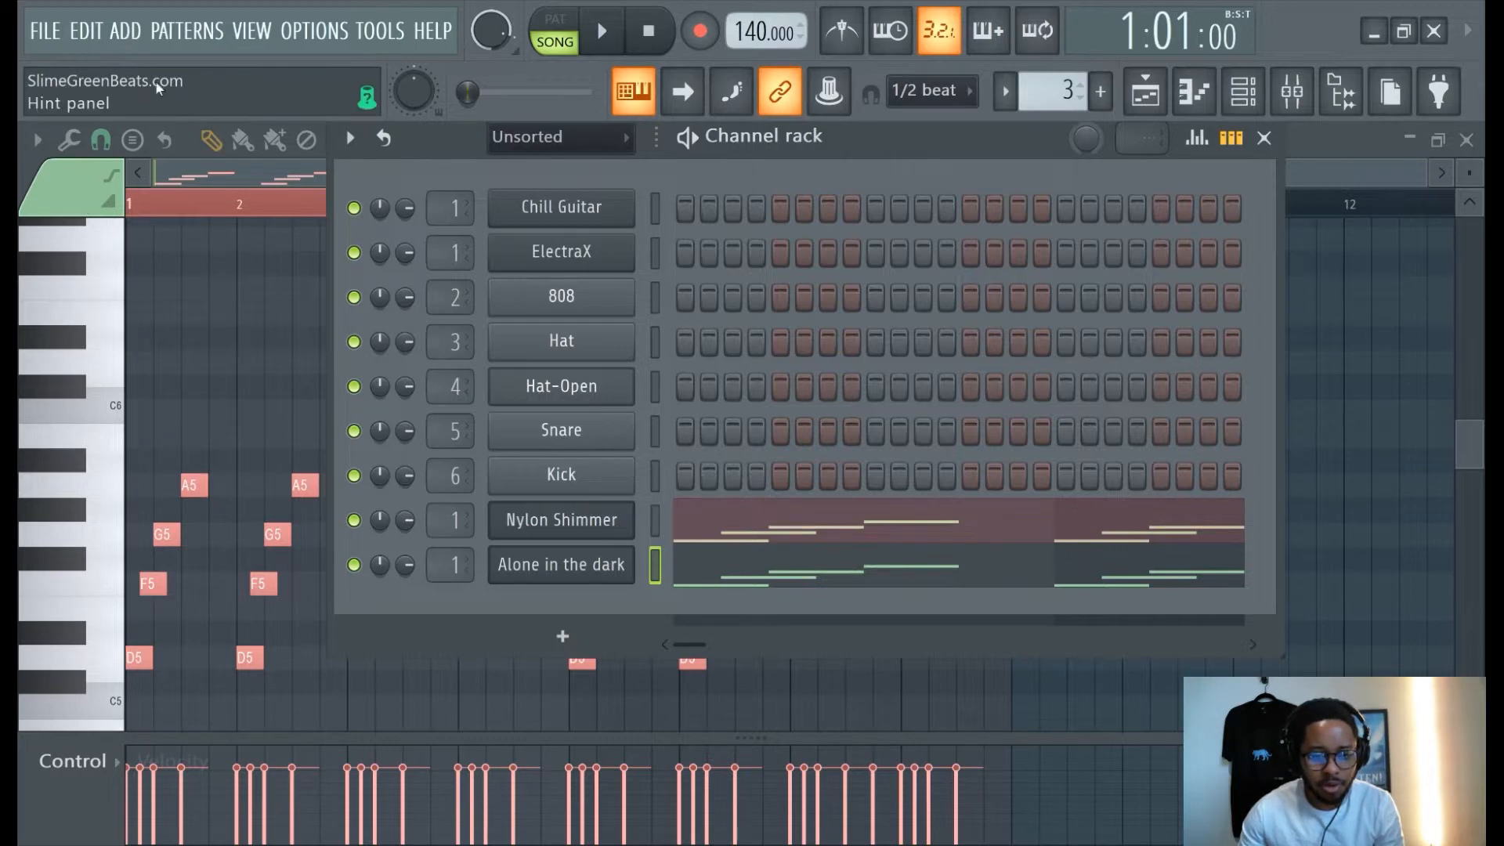
Add a FLEX channel, start song playback, and route FLEX to mixer track 1
{"action": "left_click", "coordinate": [130, 36]}
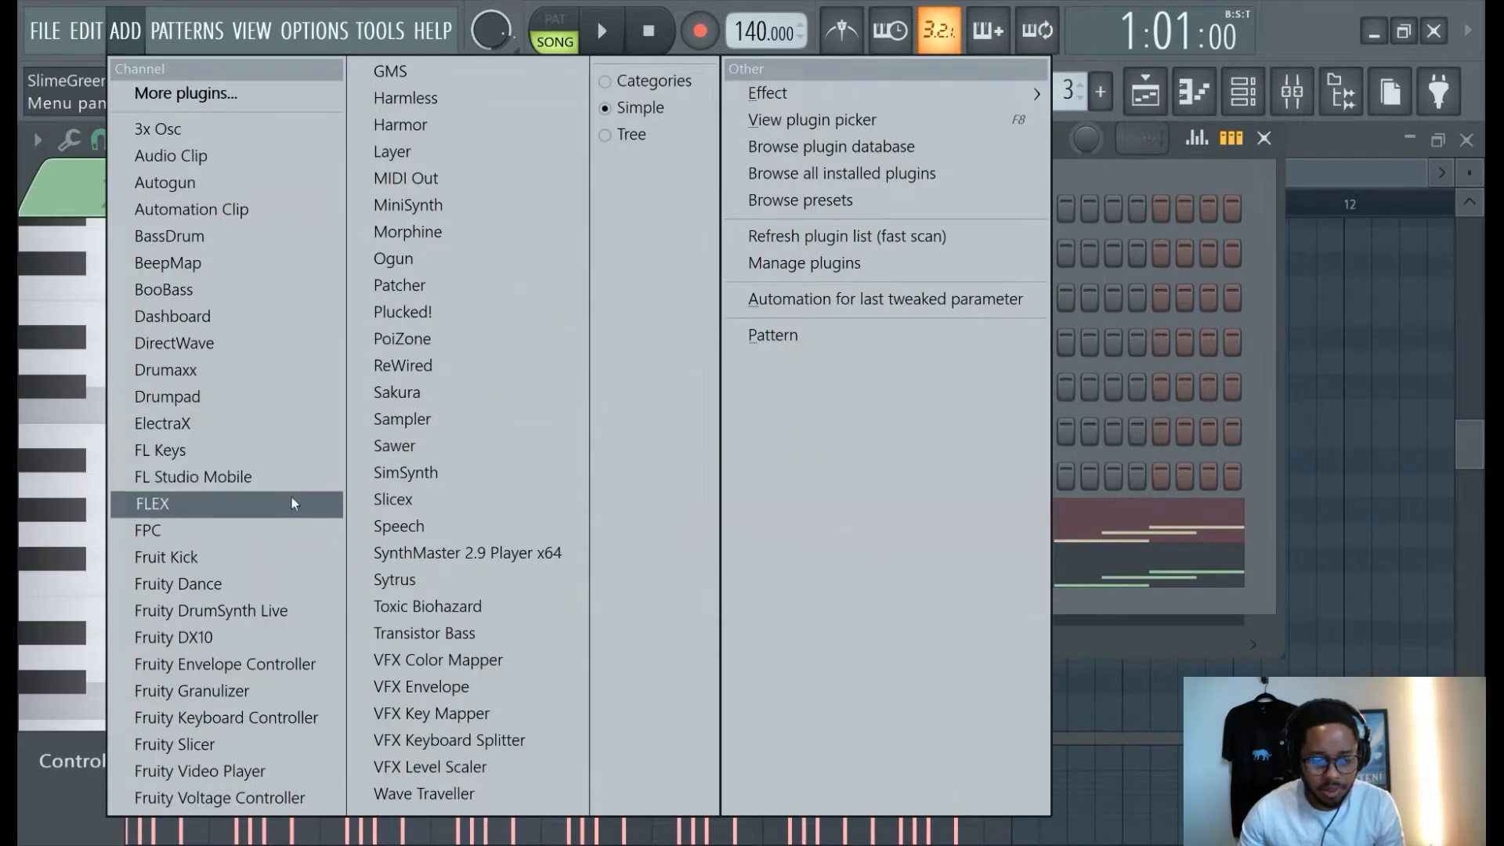
{"action": "left_click", "coordinate": [295, 504]}
{"action": "left_click", "coordinate": [1145, 91]}
{"action": "left_click", "coordinate": [600, 31]}
{"action": "left_click", "coordinate": [1243, 90]}
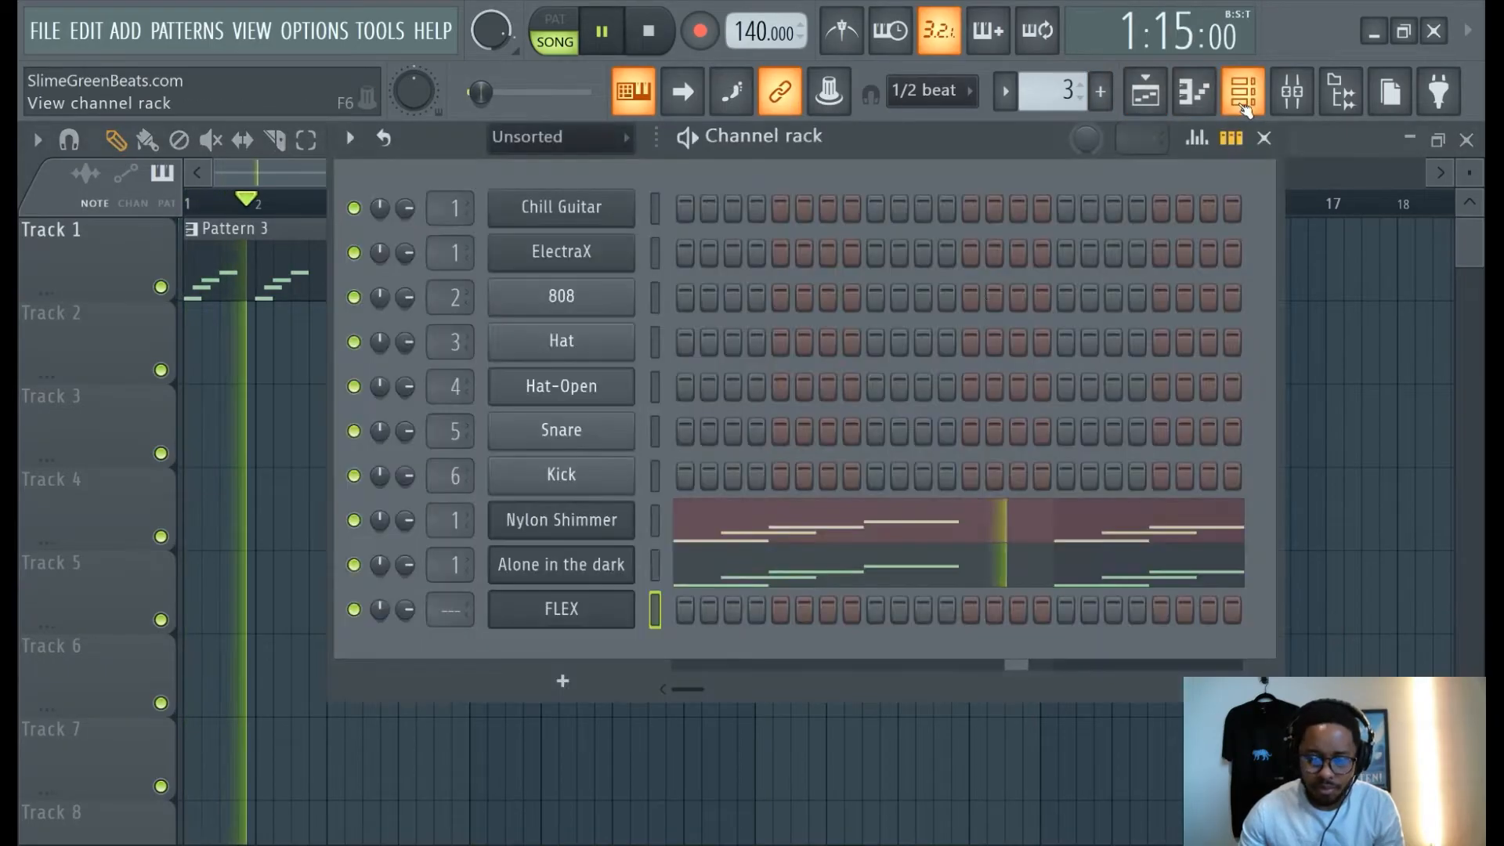
{"action": "left_click_drag", "start_coordinate": [453, 610], "coordinate": [453, 602]}
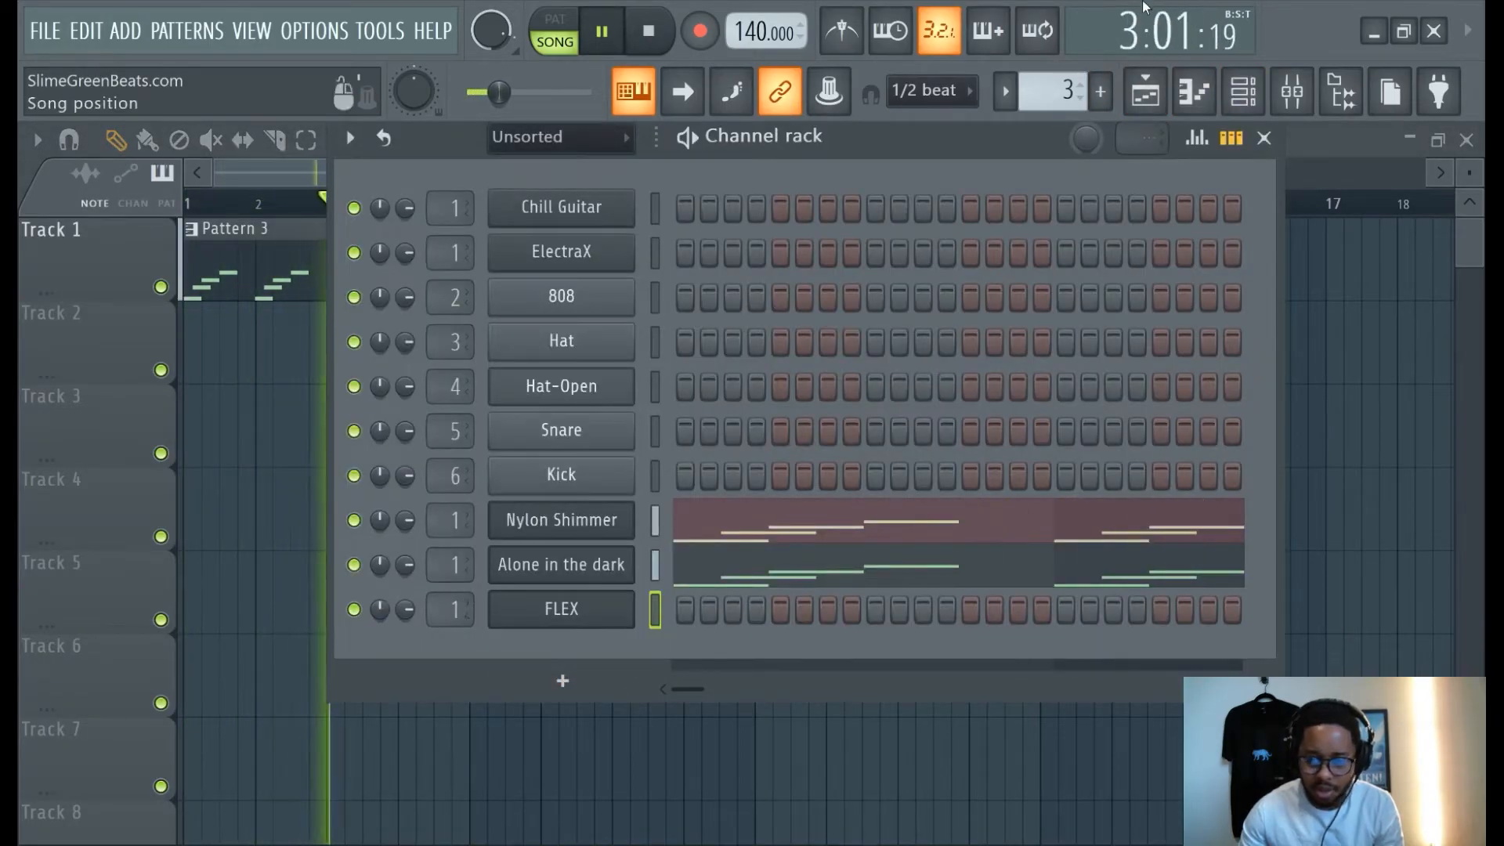
Add Pattern 4 to the project, then place a second Pattern 3 clip at bar 9 on Track 1
{"action": "left_click", "coordinate": [1108, 92]}
{"action": "left_click", "coordinate": [1132, 128]}
{"action": "left_click", "coordinate": [286, 188]}
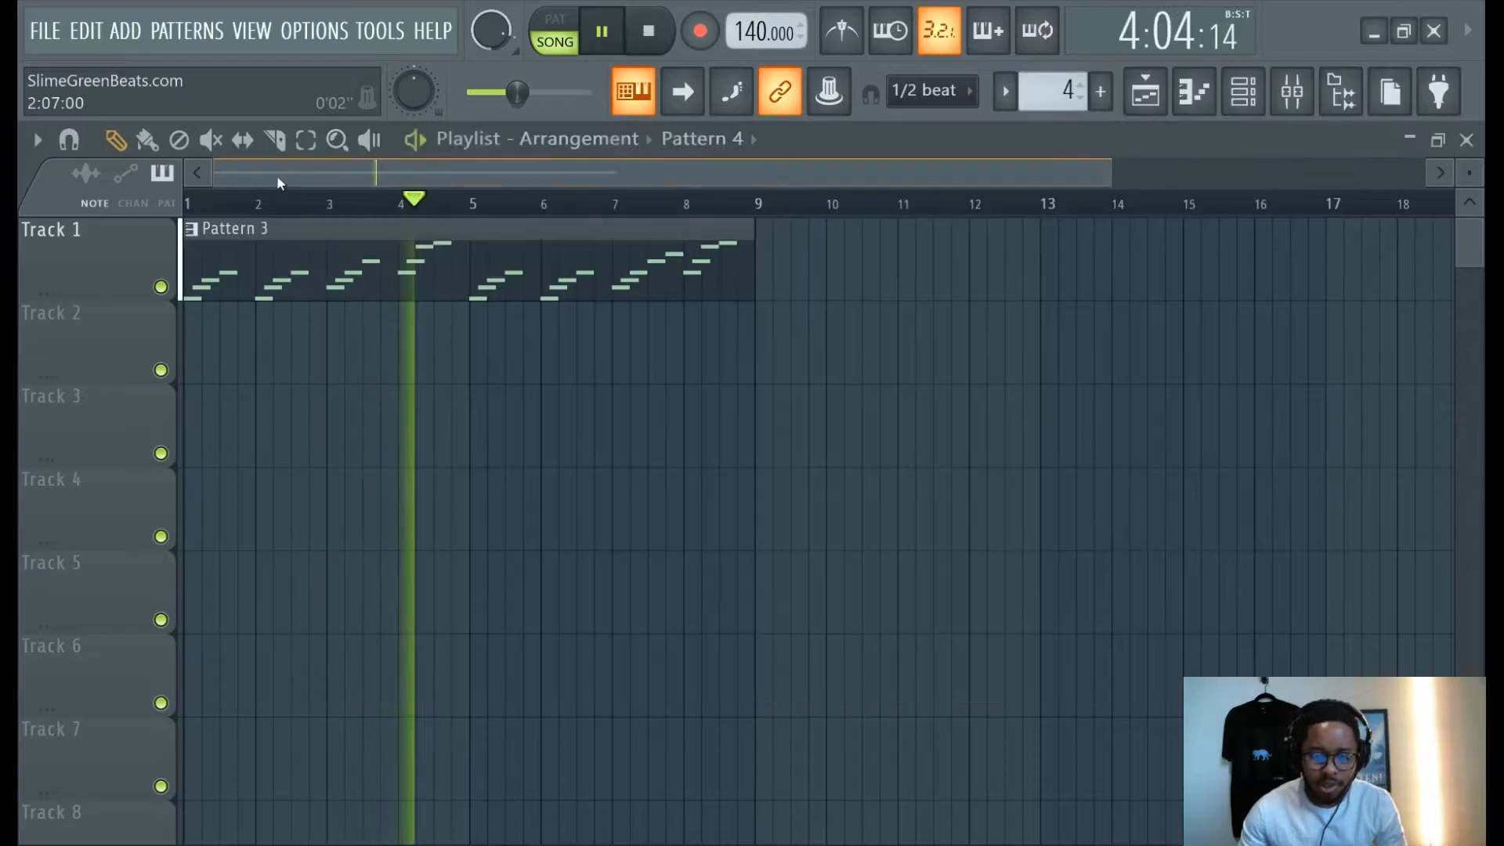
{"action": "left_click", "coordinate": [521, 252]}
{"action": "left_click", "coordinate": [802, 277]}
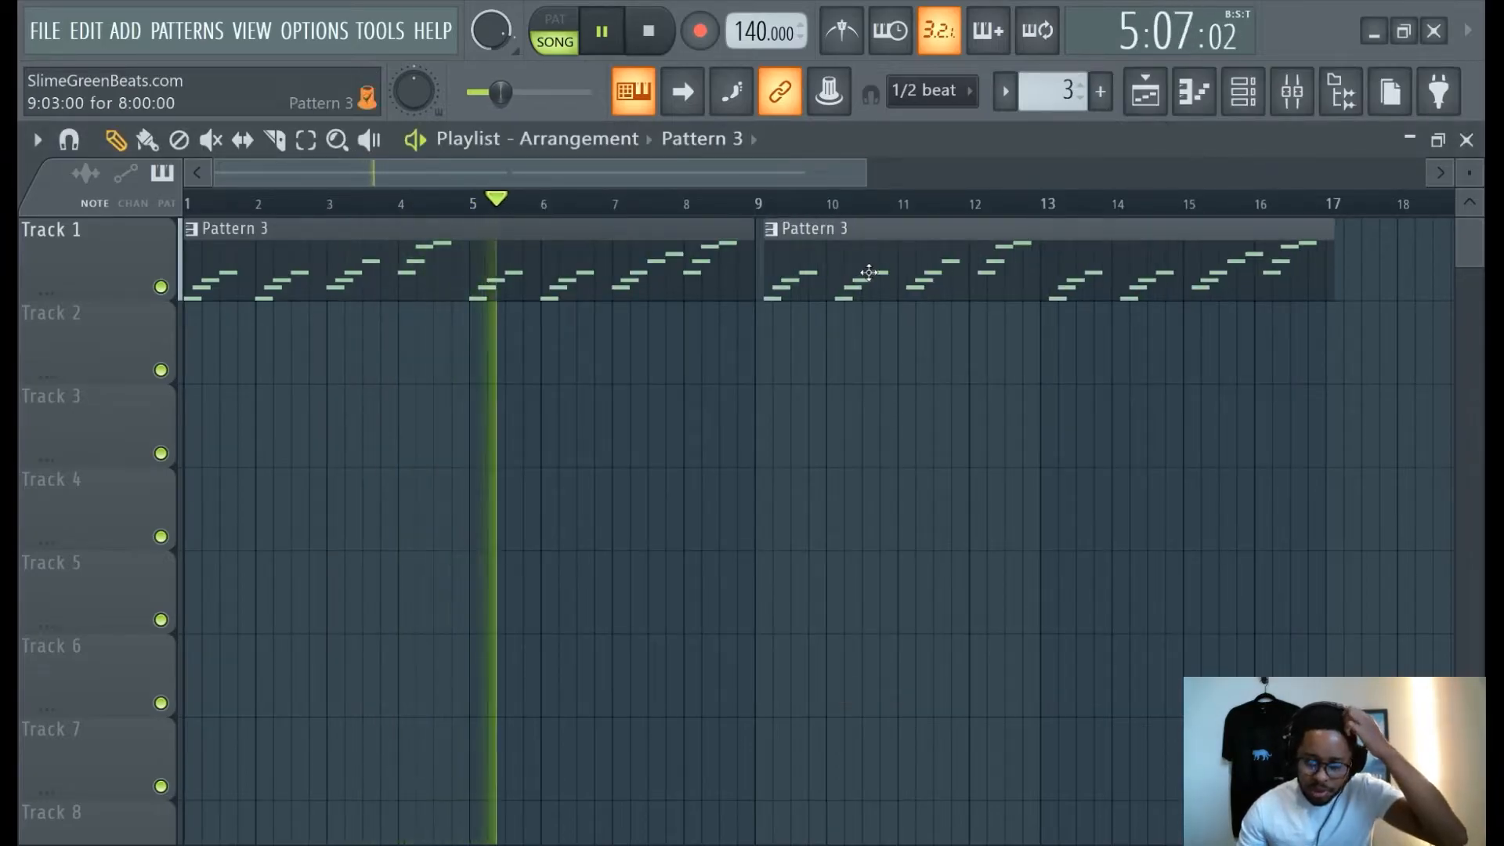
{"action": "left_click_drag", "start_coordinate": [854, 272], "coordinate": [864, 272]}
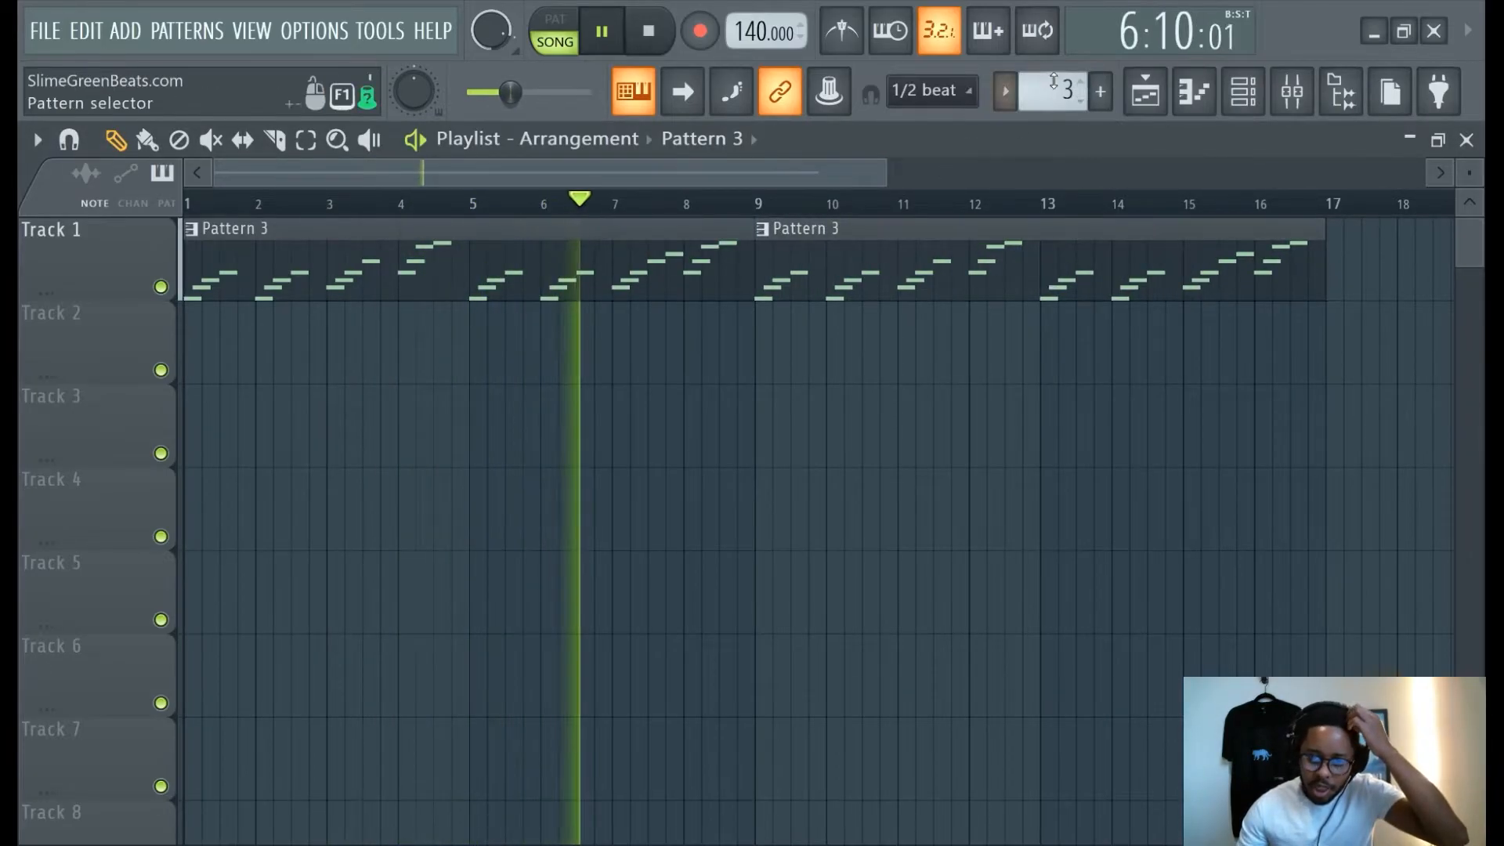
Switch to Pattern 4 and place its clip at bar 1 on Track 2
{"action": "left_click", "coordinate": [1100, 92]}
{"action": "left_click", "coordinate": [1145, 130]}
{"action": "left_click", "coordinate": [239, 344]}
{"action": "left_click_drag", "start_coordinate": [242, 344], "coordinate": [198, 336]}
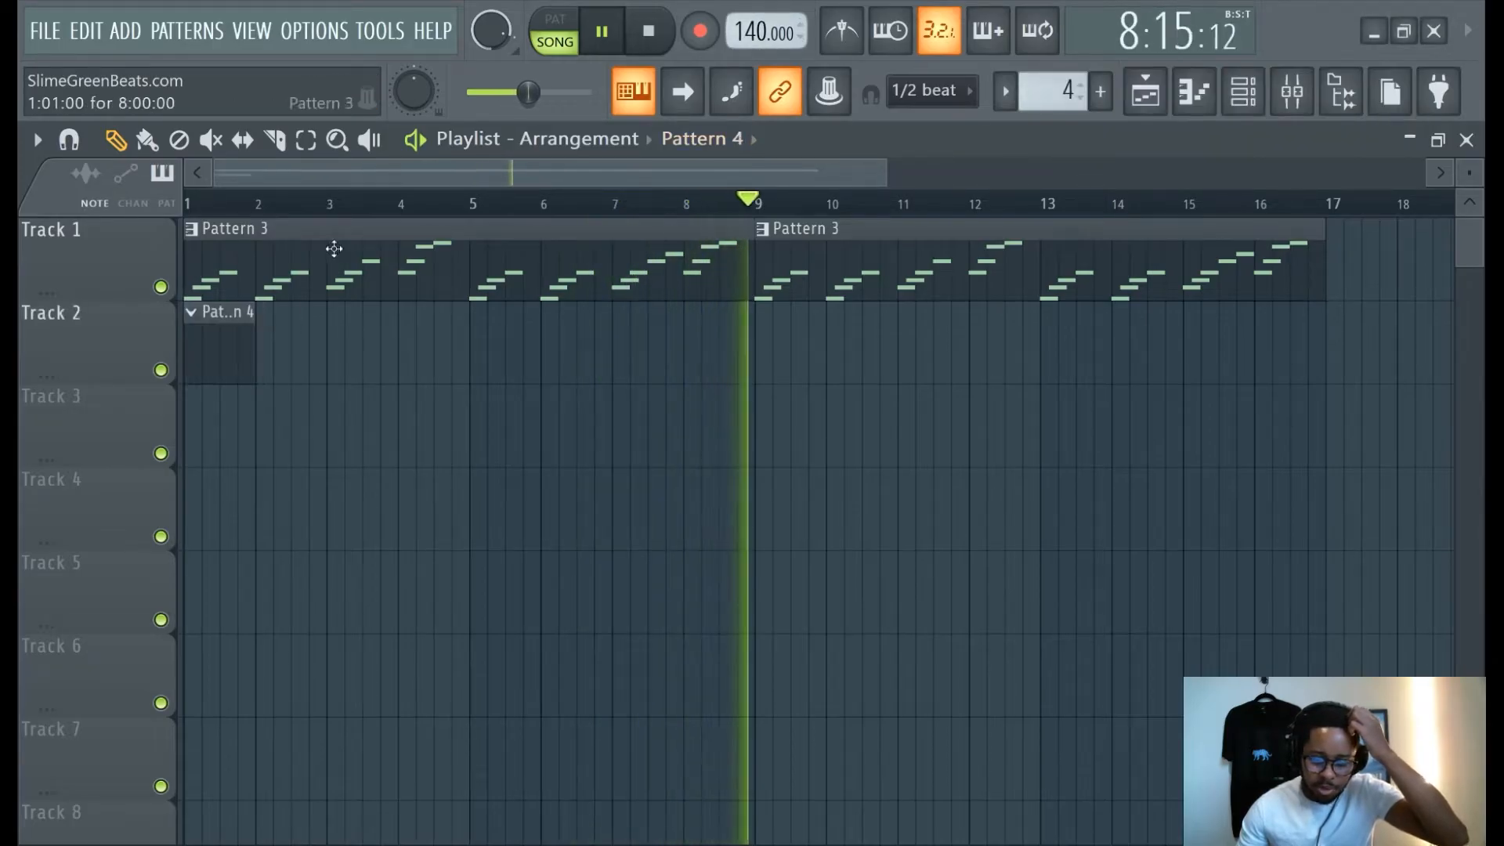
Open FLEX, audition presets from the Essential Pianos pack during playback, and settle on Close Grand
{"action": "left_click", "coordinate": [1243, 91]}
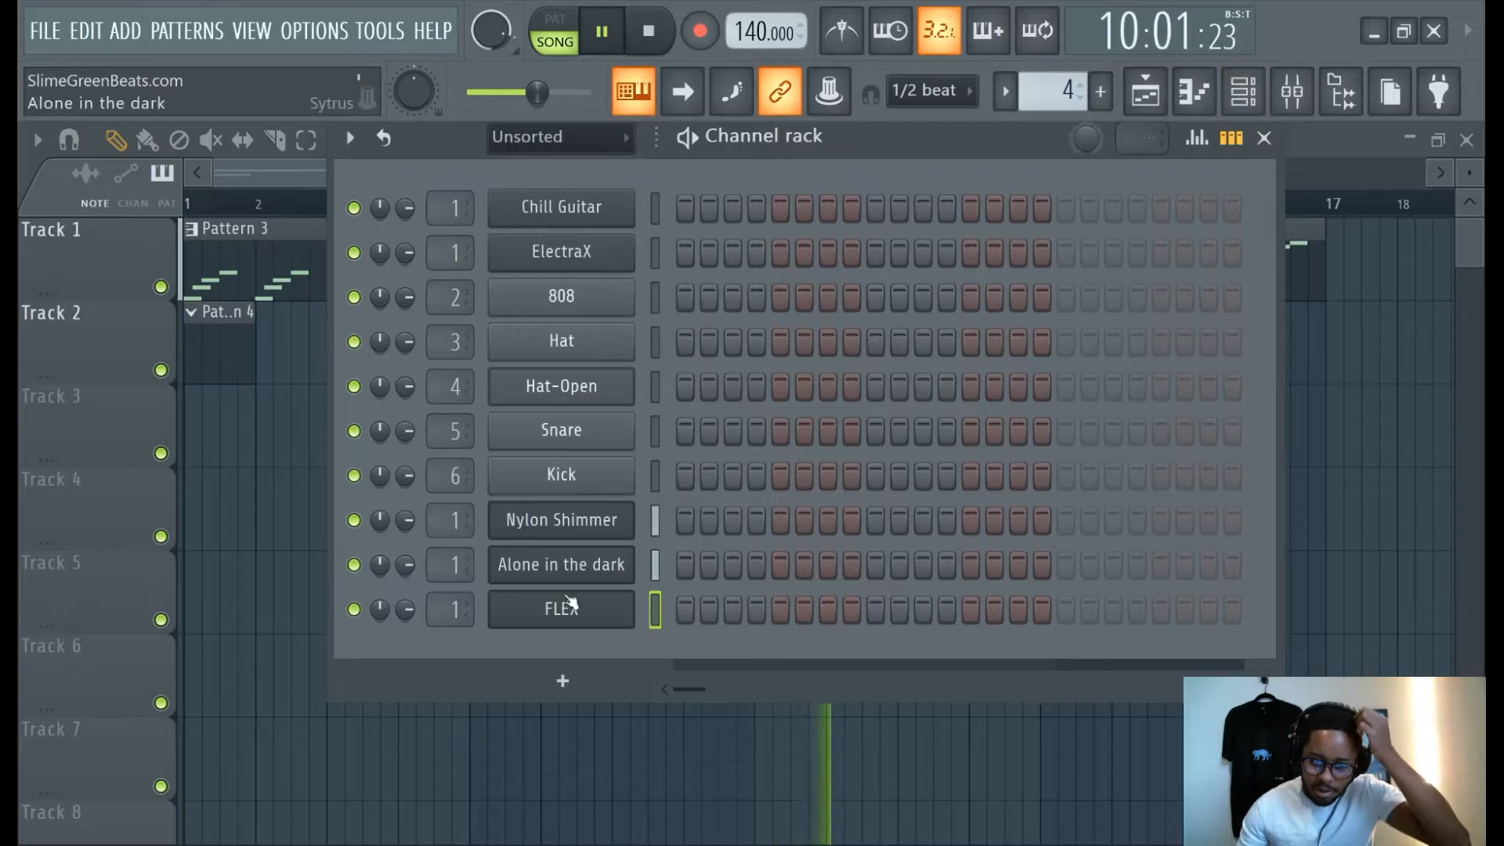
{"action": "left_click", "coordinate": [566, 613]}
{"action": "left_click_drag", "start_coordinate": [685, 297], "coordinate": [691, 125]}
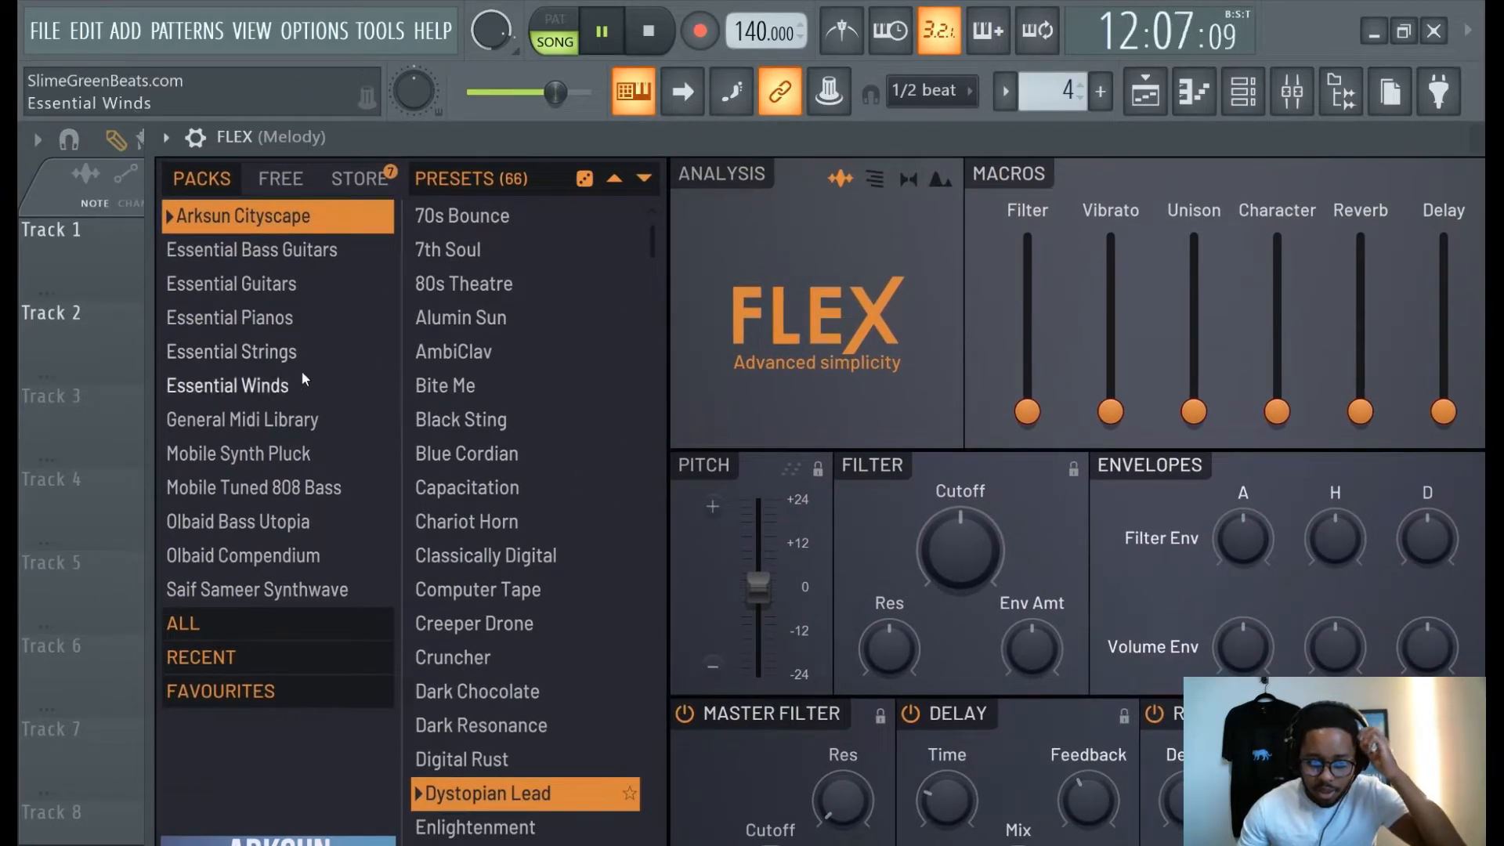
{"action": "left_click", "coordinate": [601, 33]}
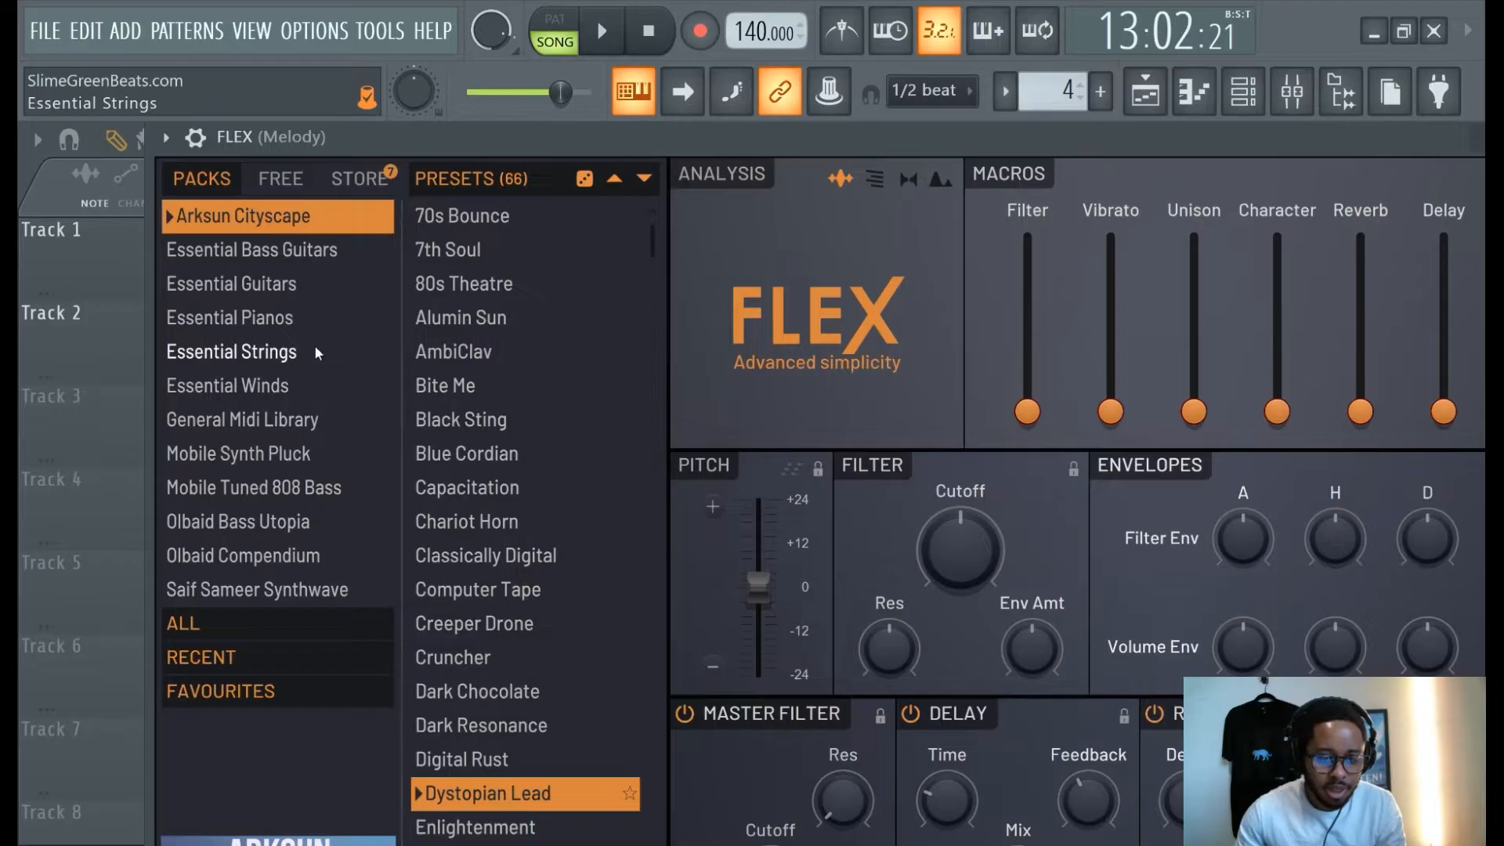
{"action": "left_click", "coordinate": [299, 327]}
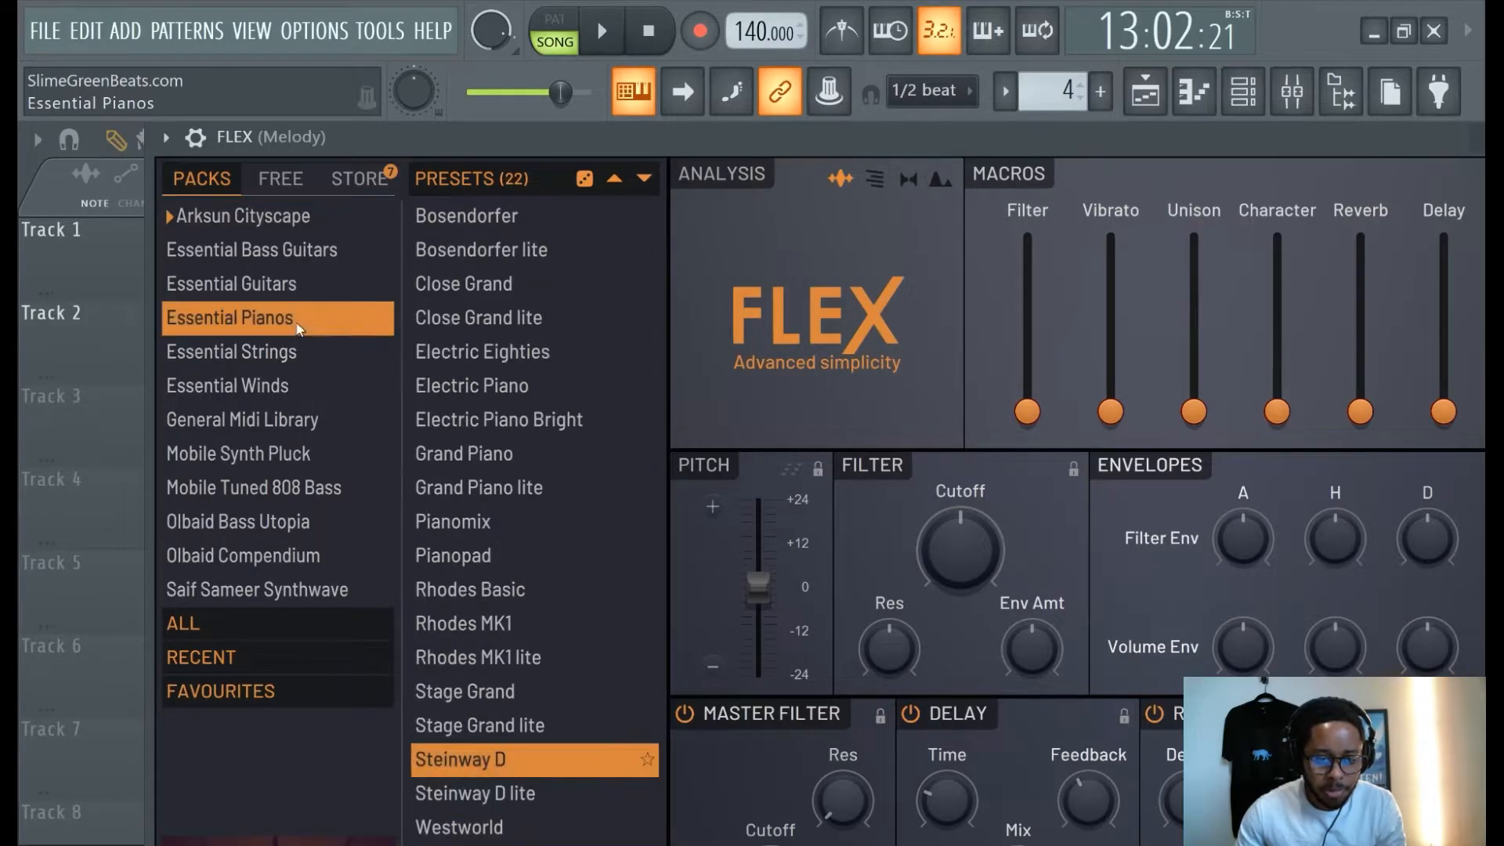
{"action": "left_click", "coordinate": [607, 33]}
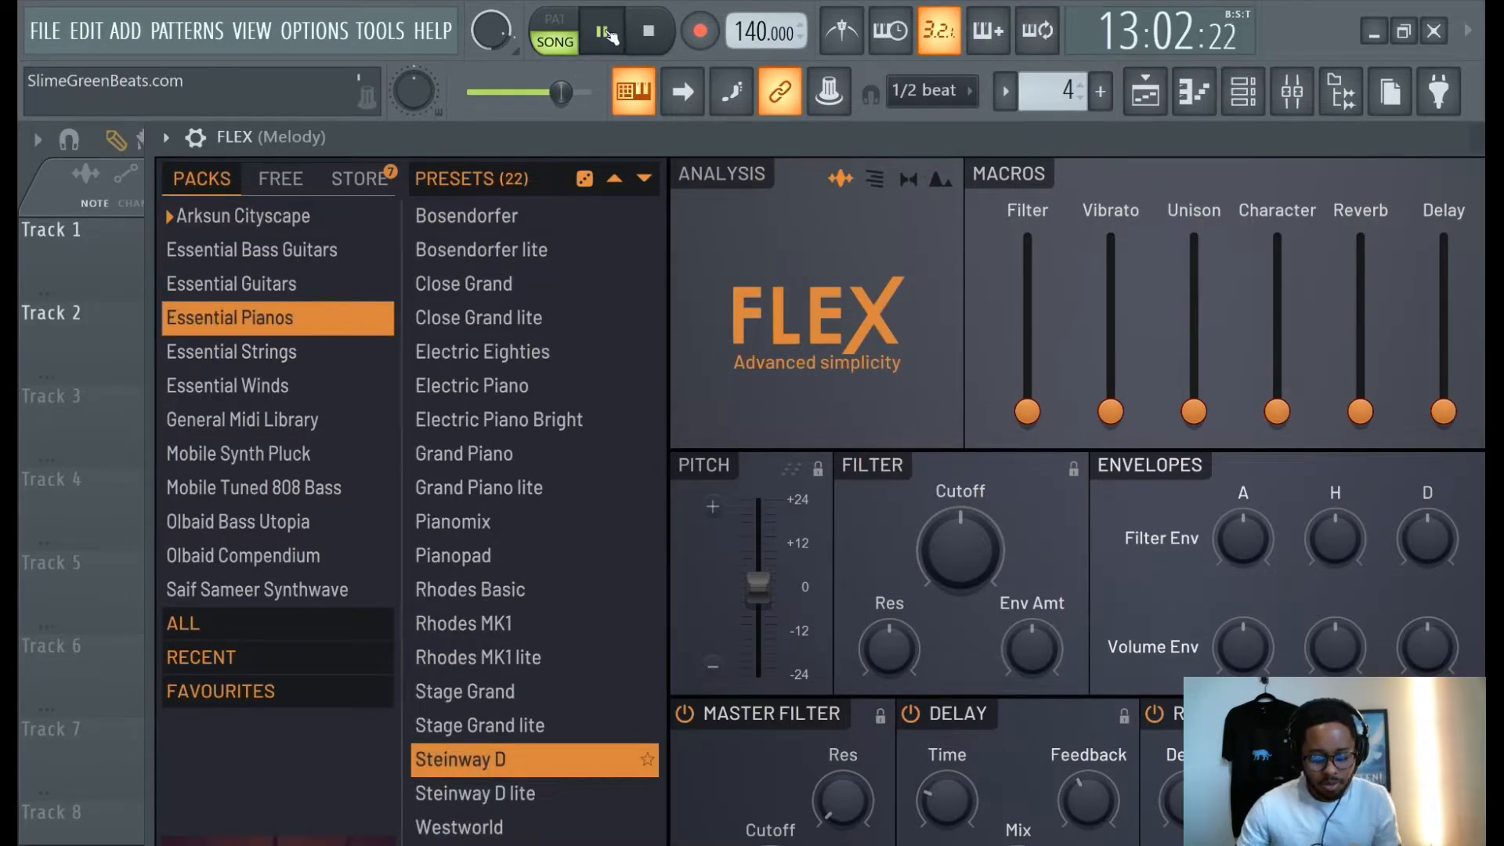
{"action": "left_click", "coordinate": [500, 521]}
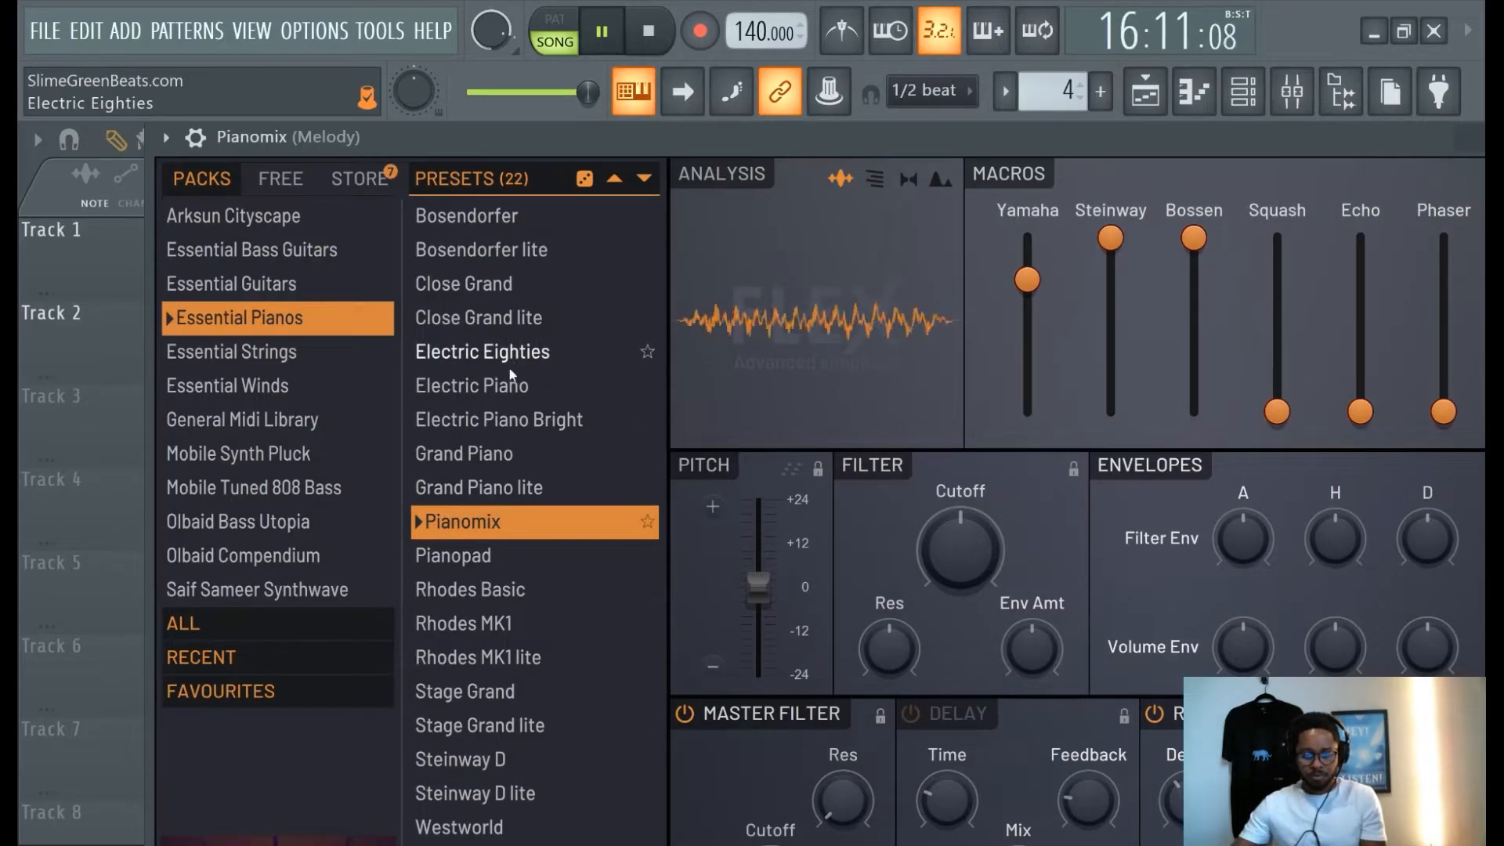
{"action": "left_click", "coordinate": [590, 191]}
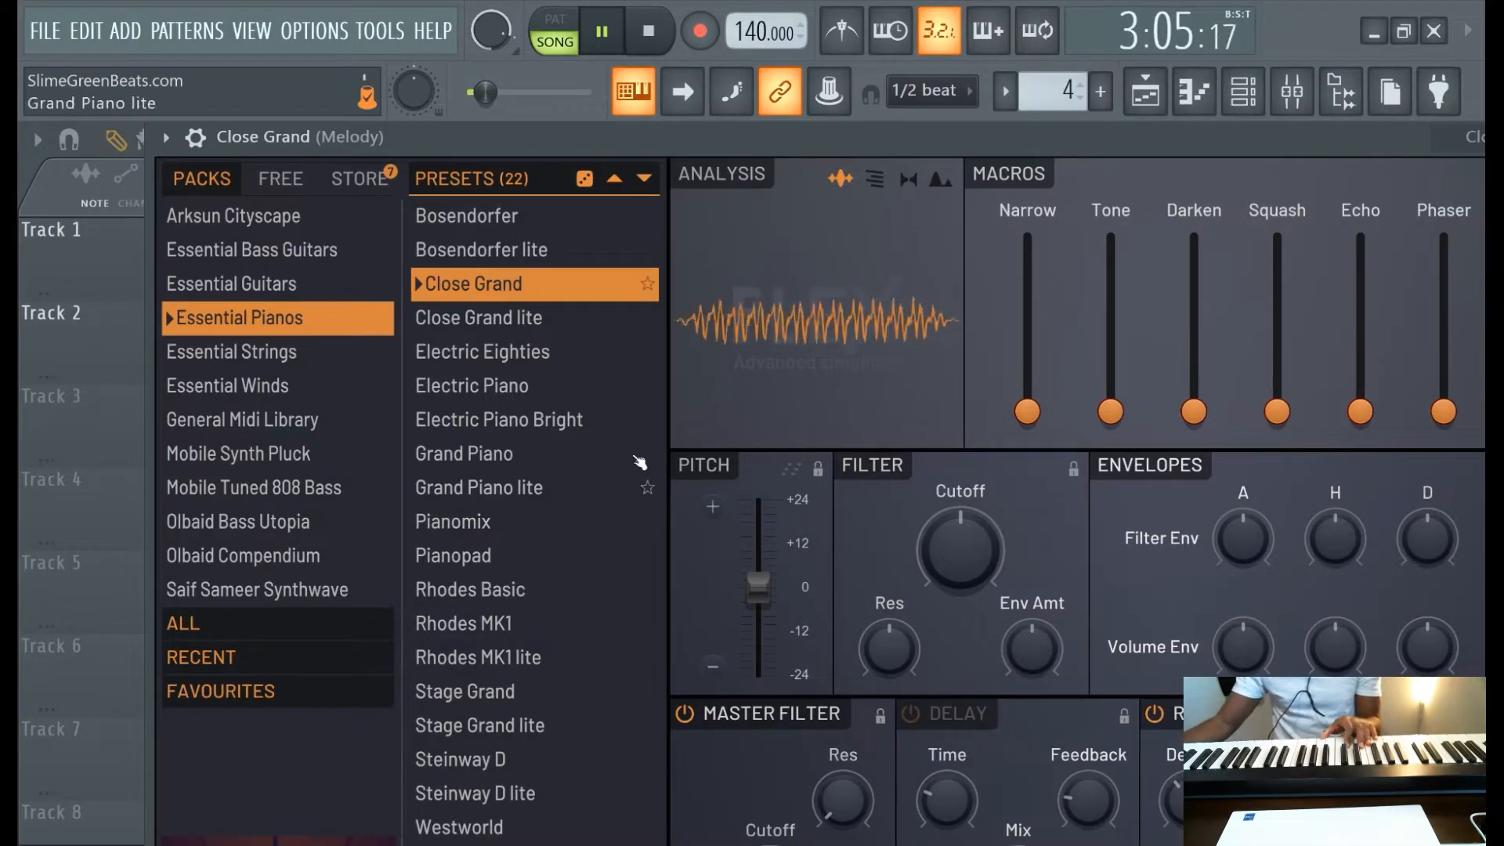
Record a keyboard melody with Close Grand into Pattern 4's piano roll, and turn recording off
{"action": "left_click", "coordinate": [1194, 92]}
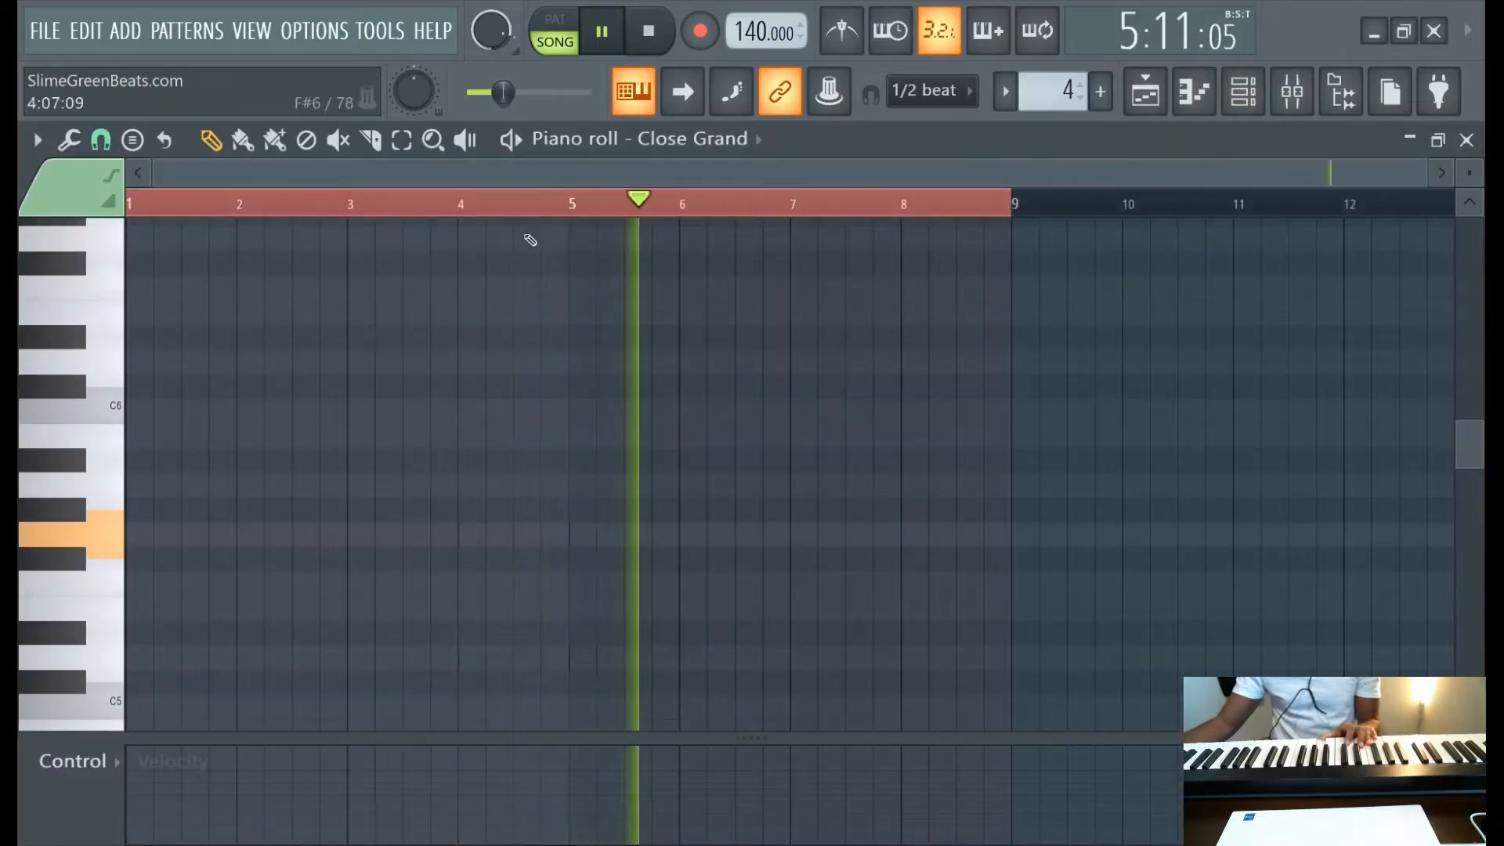
{"action": "left_click", "coordinate": [648, 33]}
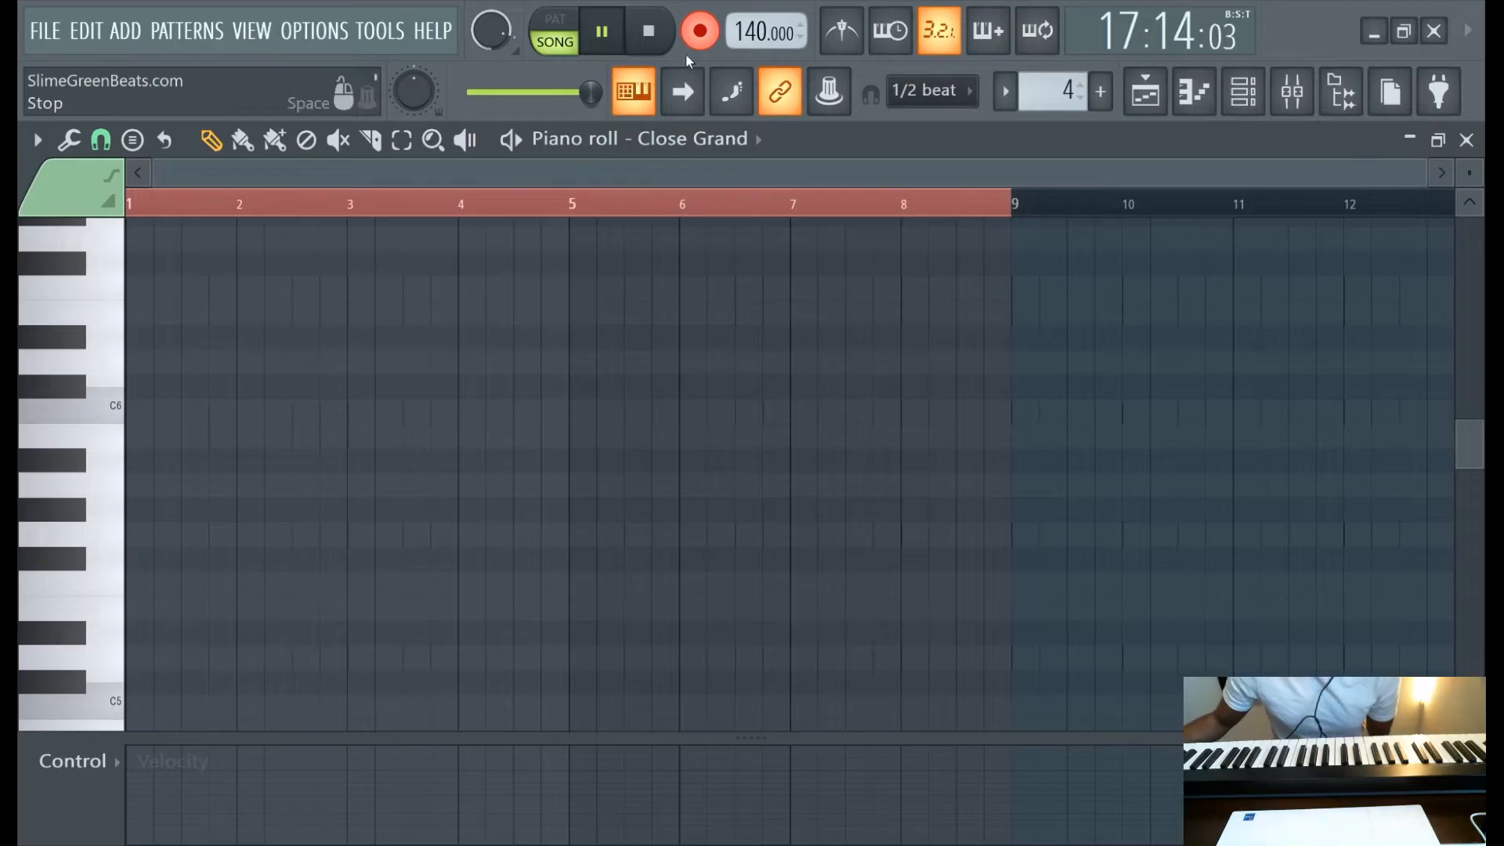
{"action": "left_click", "coordinate": [700, 33]}
Delete the recorded Close Grand notes in bars 1 through 8, keeping the take from bar 9 onward
{"action": "scroll", "coordinate": [807, 359], "scroll_direction": "down", "scroll_amount": 8}
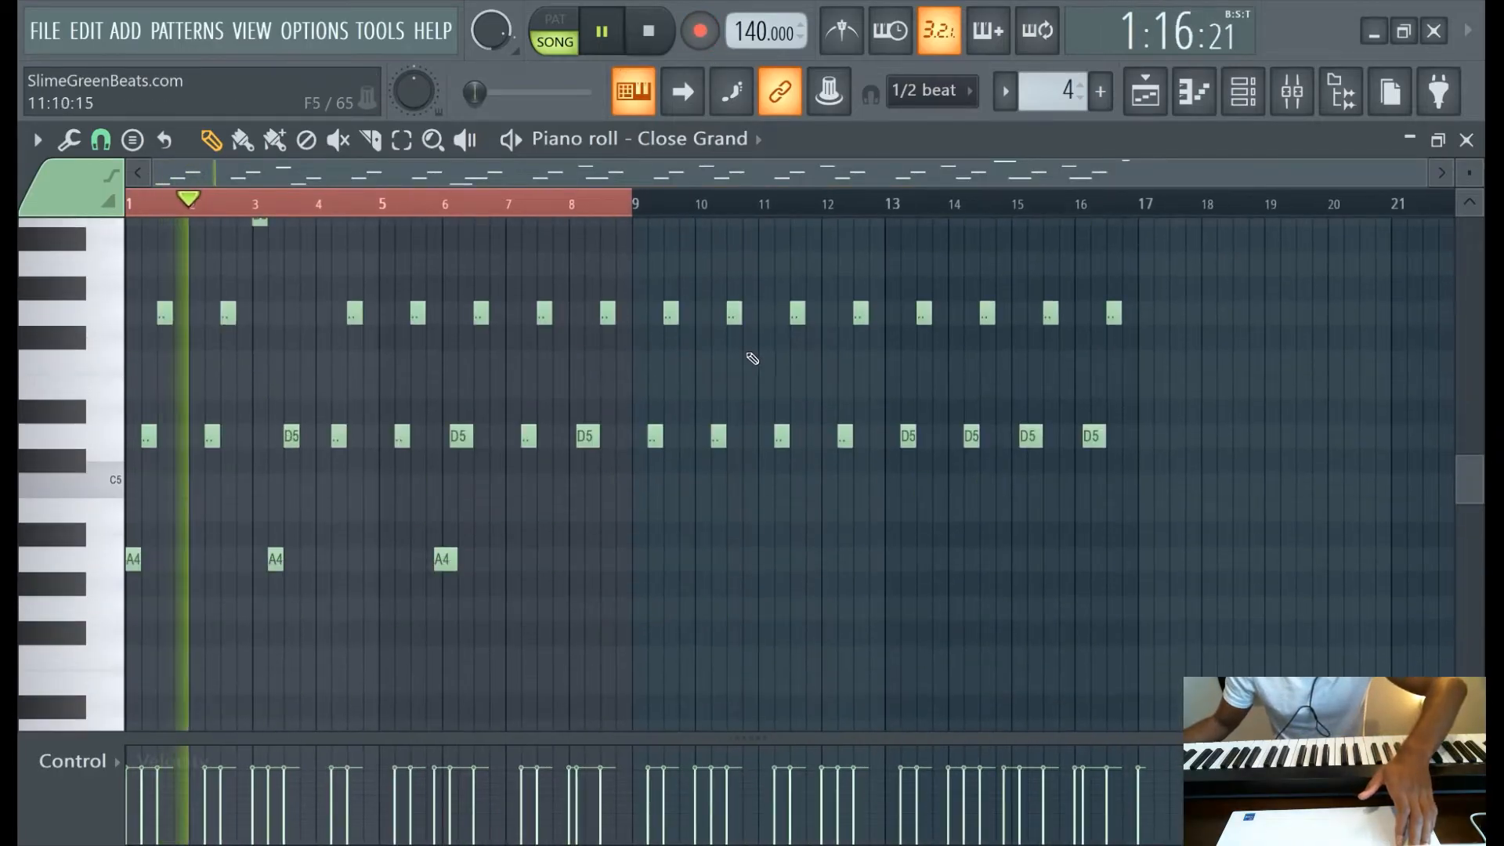
{"action": "scroll", "coordinate": [658, 326], "scroll_direction": "up", "scroll_amount": 2}
{"action": "scroll", "coordinate": [660, 248], "scroll_direction": "up", "scroll_amount": 3}
{"action": "left_click", "coordinate": [625, 205]}
{"action": "scroll", "coordinate": [627, 238], "scroll_direction": "down", "scroll_amount": 2}
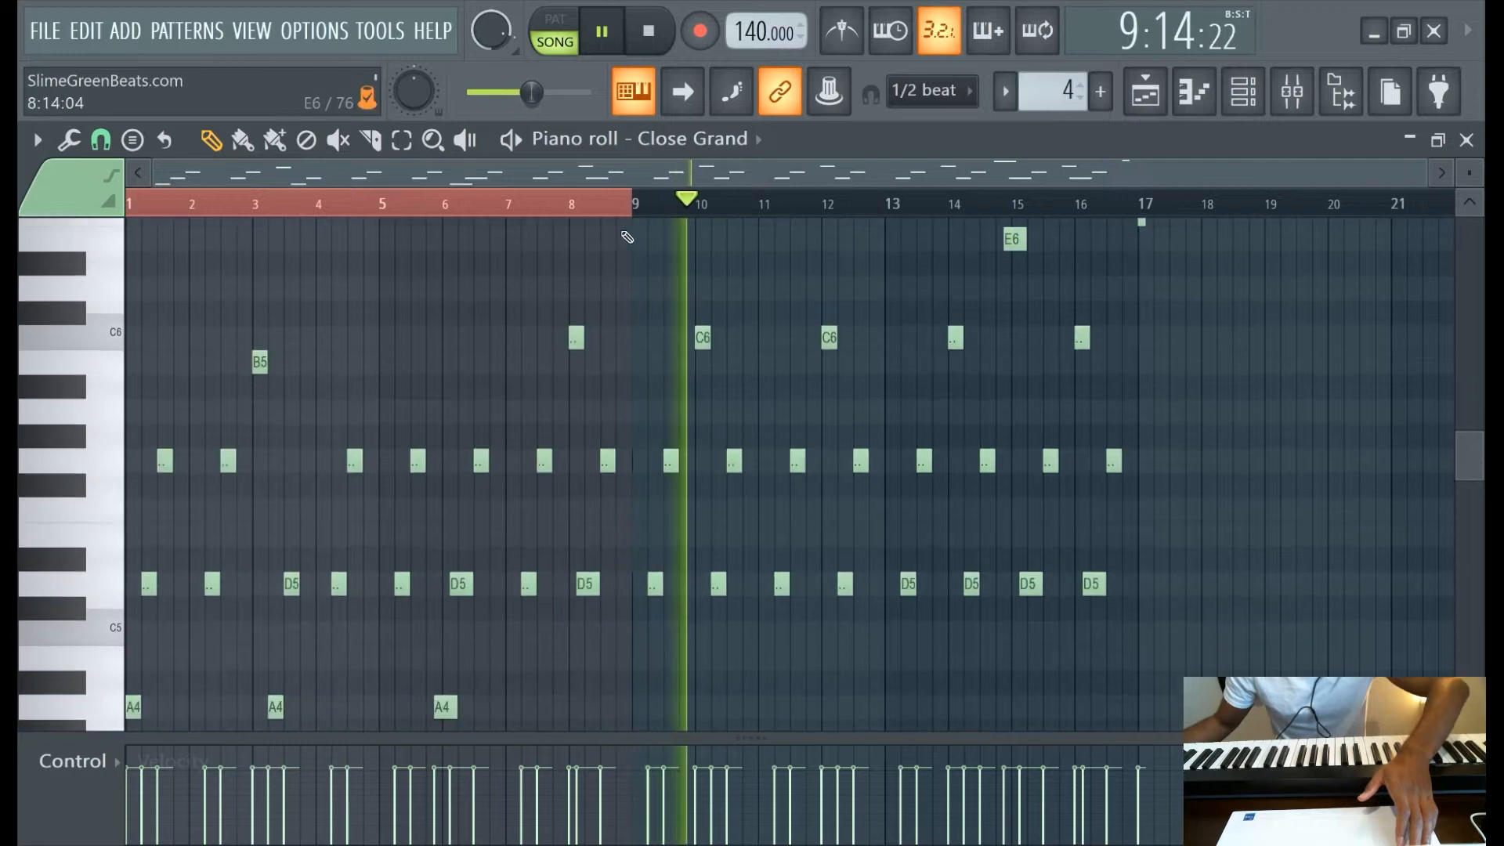
{"action": "left_click_drag", "start_coordinate": [618, 241], "coordinate": [129, 830]}
{"action": "scroll", "coordinate": [660, 491], "scroll_direction": "down", "scroll_amount": 2}
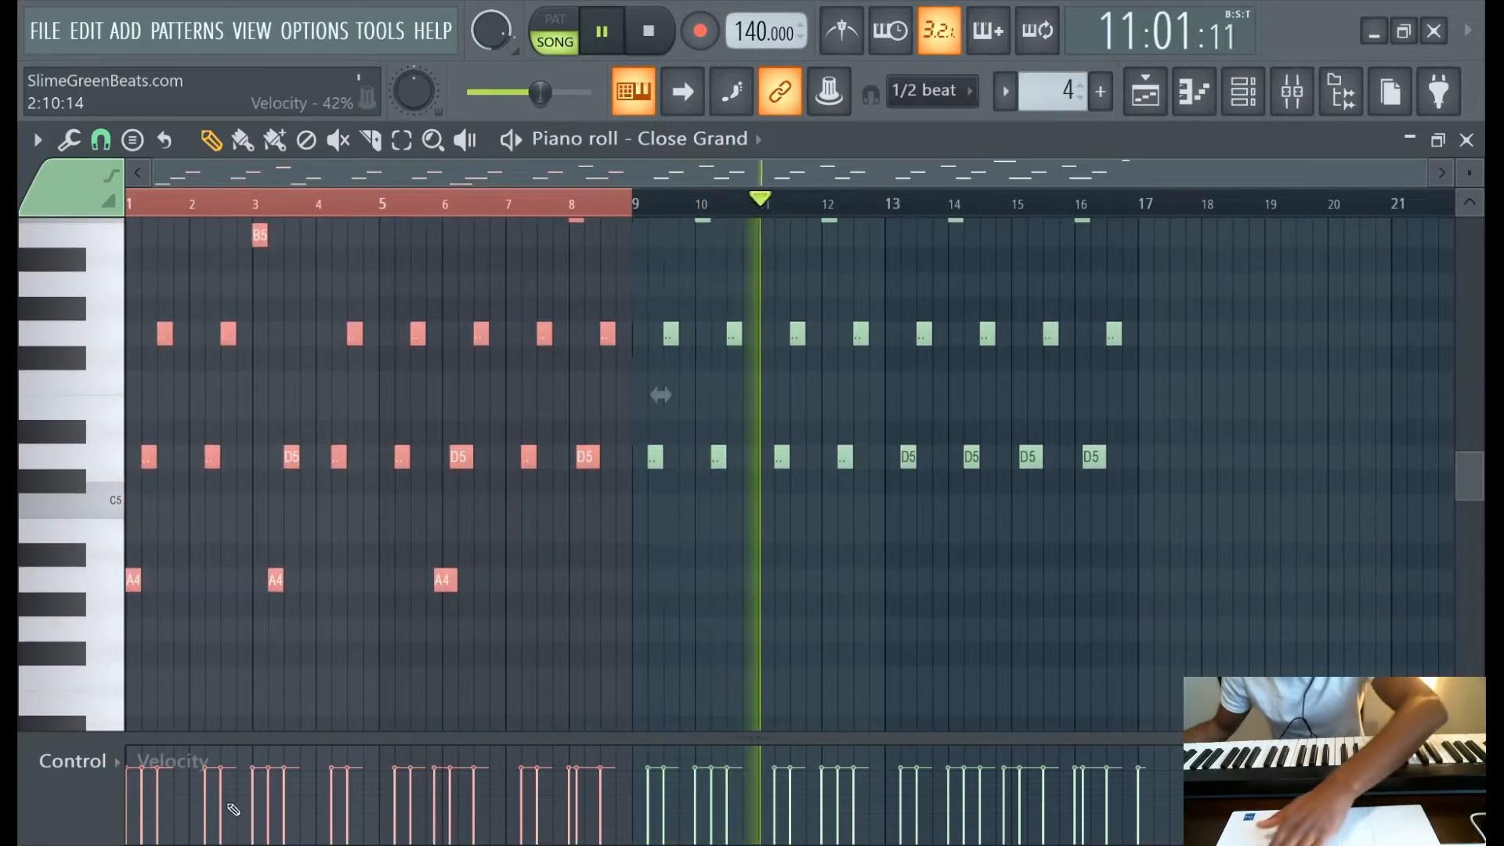
{"action": "key", "text": "Delete"}
Select all remaining Close Grand notes, shift them eight bars earlier into bars 1 through 8, and deselect them
{"action": "key", "text": "ctrl+a"}
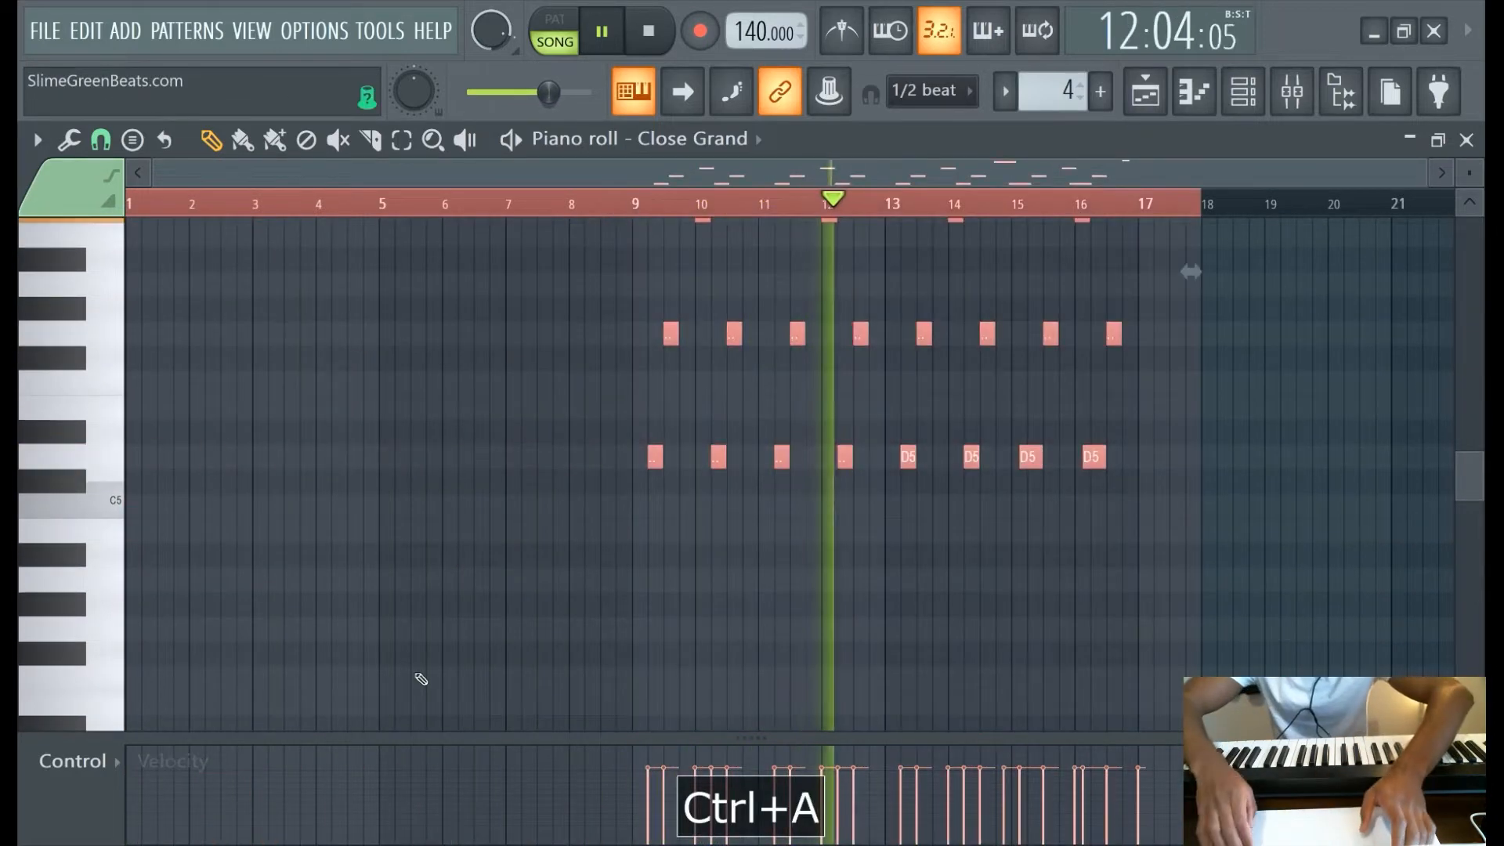
{"action": "key", "text": "shift+Left"}
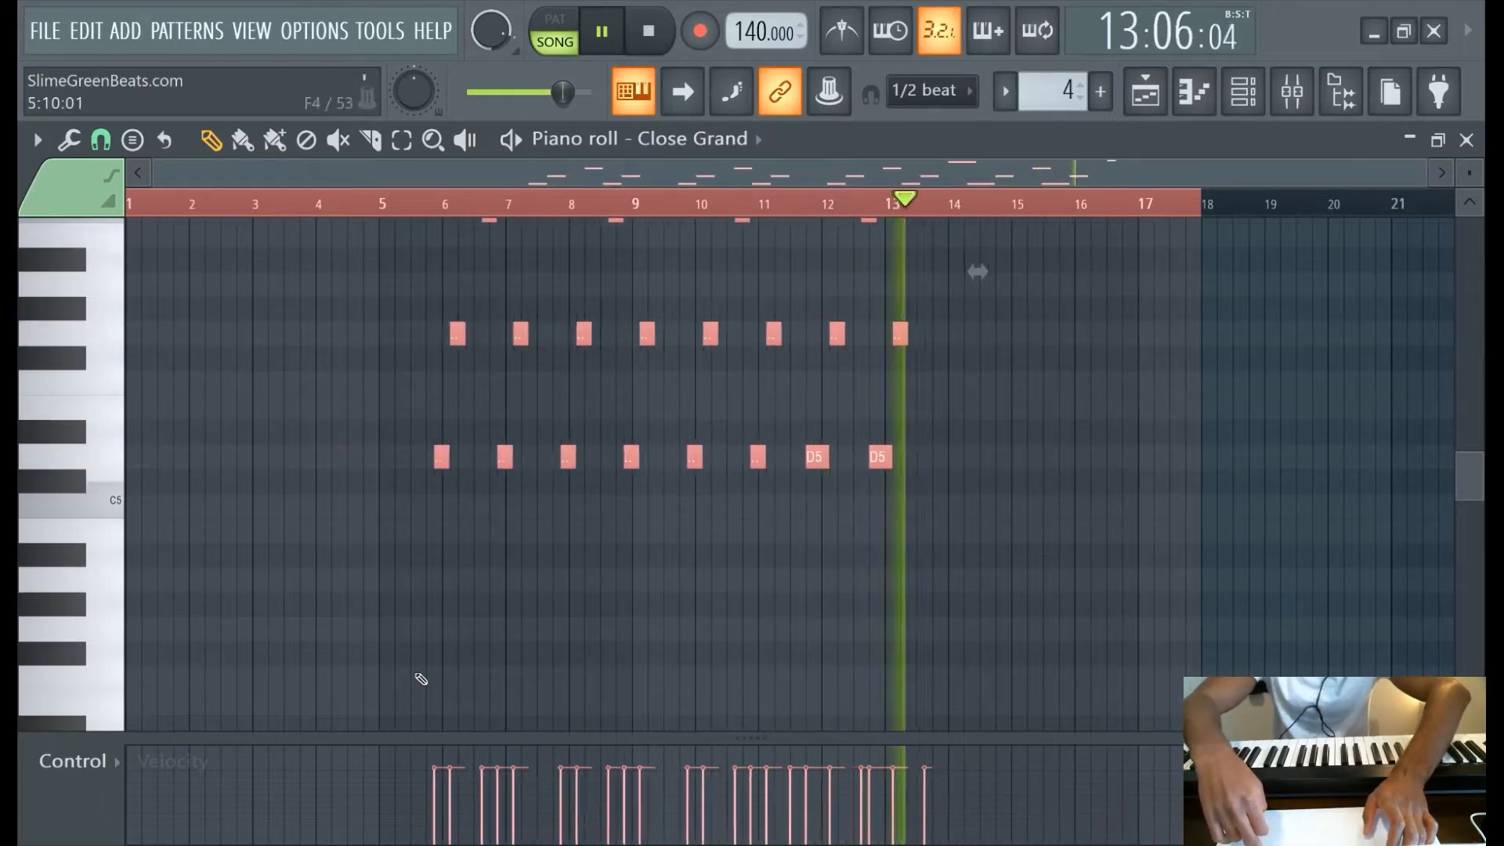
{"action": "key", "text": "shift+Left"}
{"action": "key", "text": "shift+Left"}
{"action": "key", "text": "shift+Left"}
{"action": "key", "text": "shift+Left"}
{"action": "key", "text": "shift+Left"}
{"action": "key", "text": "shift+Left"}
{"action": "key", "text": "shift+Left"}
{"action": "key", "text": "shift+Left"}
{"action": "key", "text": "shift+Left"}
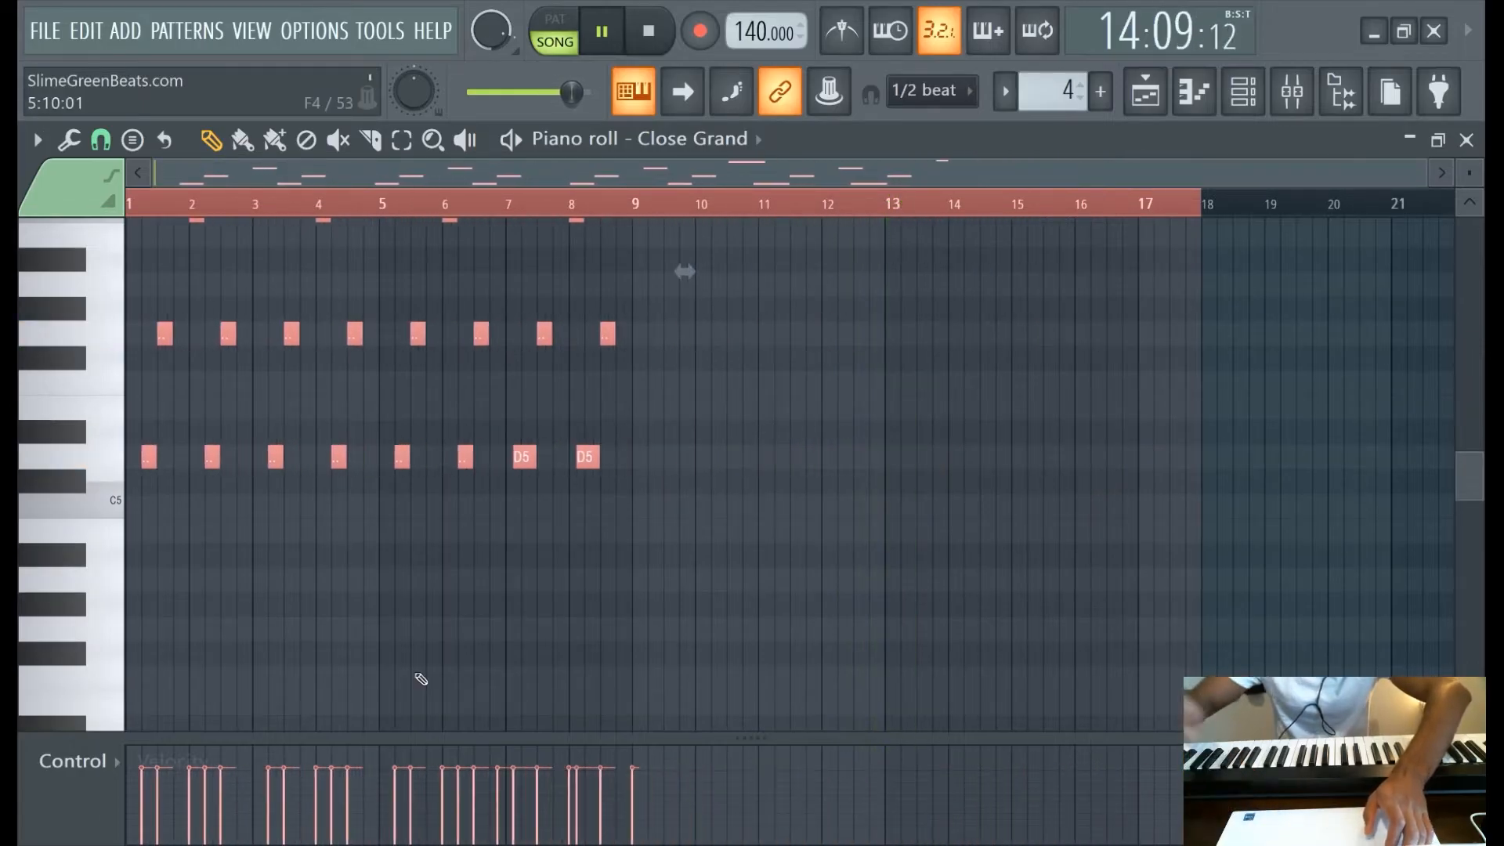
{"action": "scroll", "coordinate": [607, 591], "scroll_direction": "up", "scroll_amount": 4}
{"action": "key", "text": "ctrl+d"}
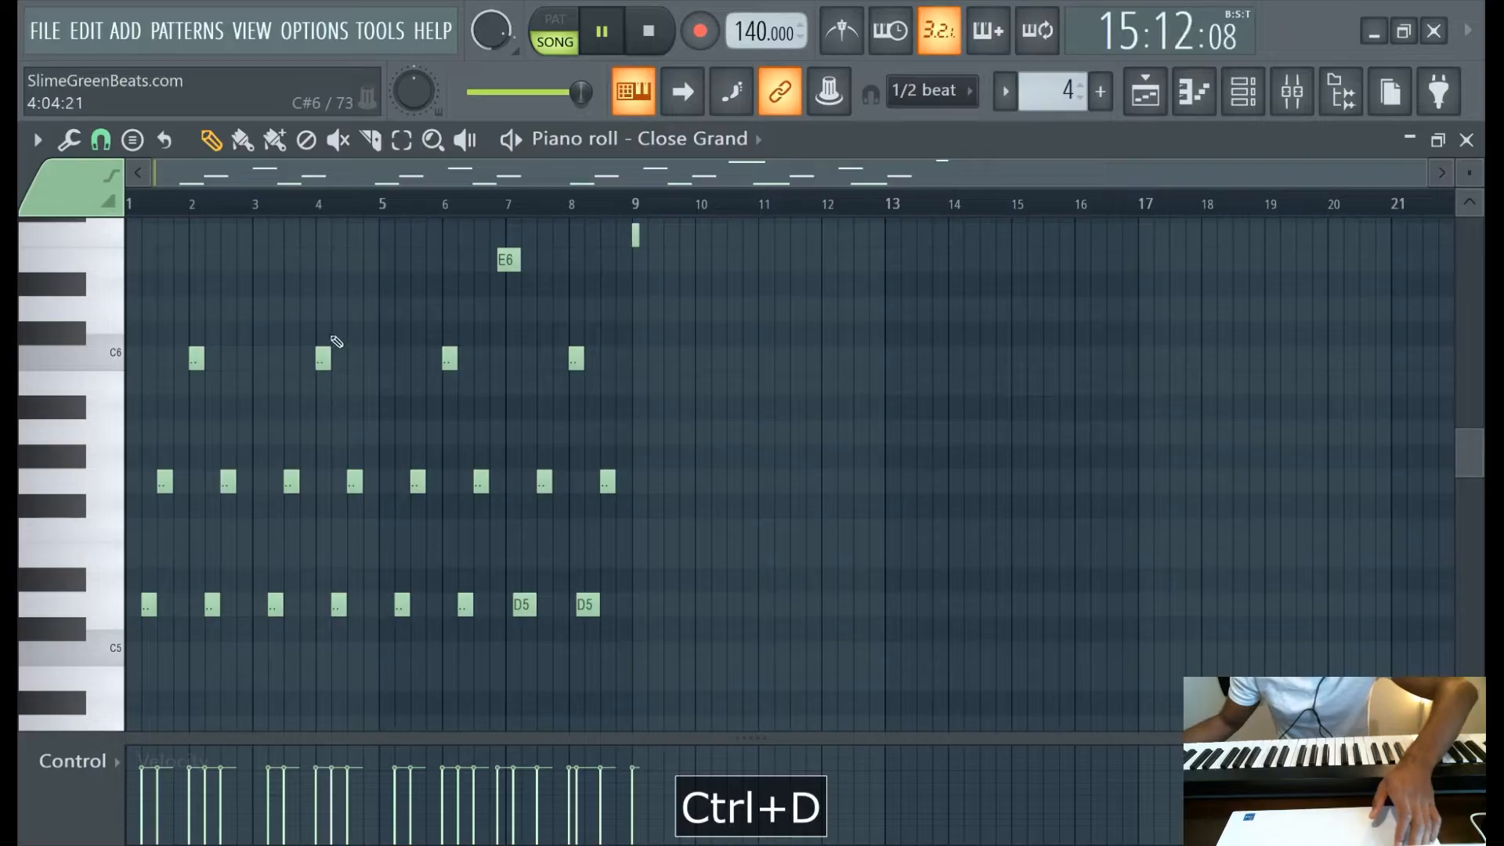
Delete the stray short note at the start of bar 9 in the Close Grand melody
{"action": "scroll", "coordinate": [249, 176], "scroll_direction": "up", "scroll_amount": 2}
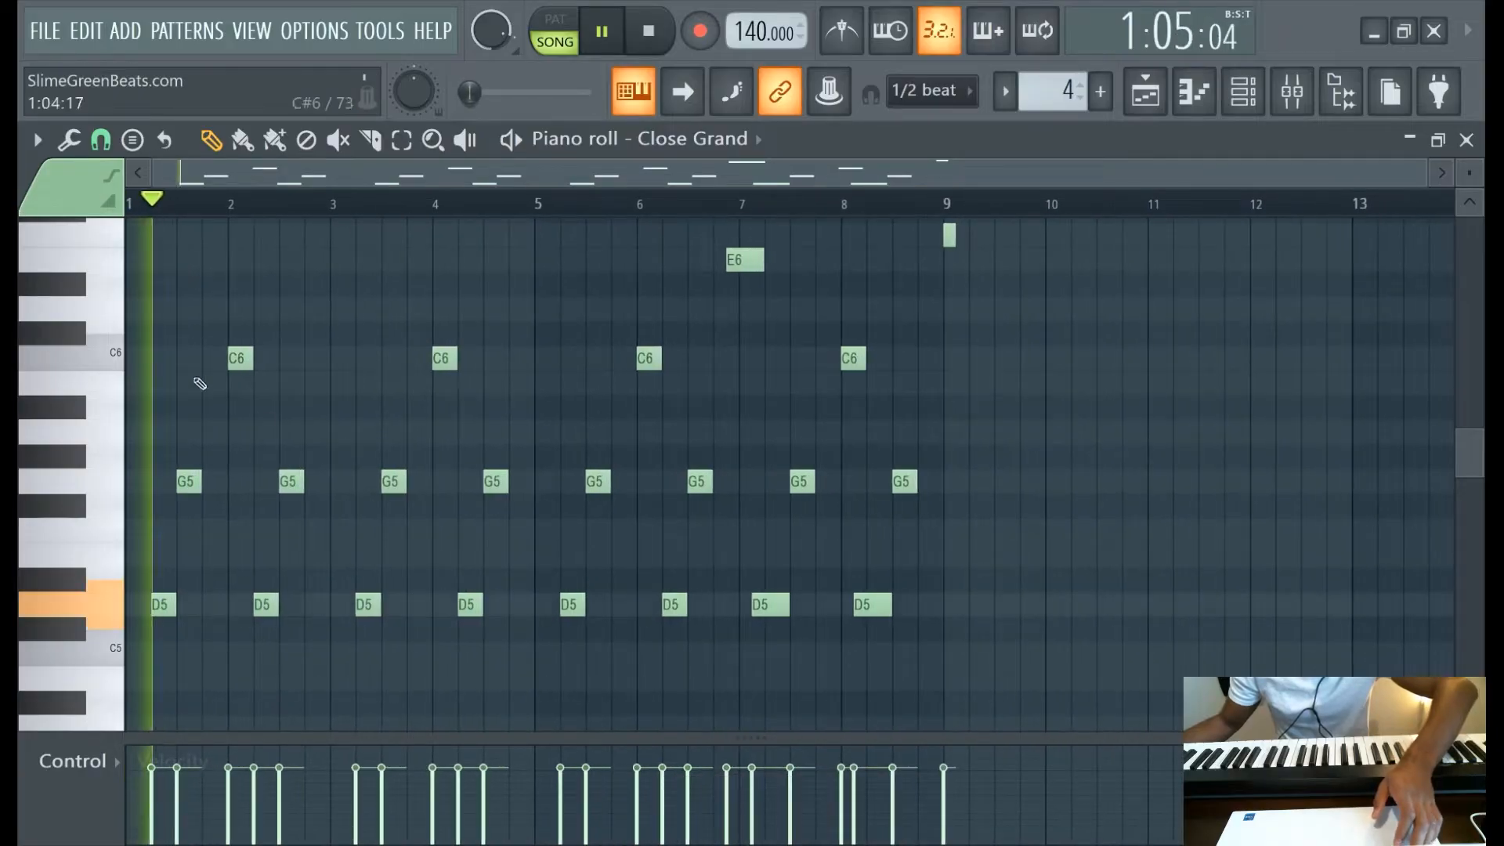
{"action": "scroll", "coordinate": [996, 426], "scroll_direction": "up", "scroll_amount": 3}
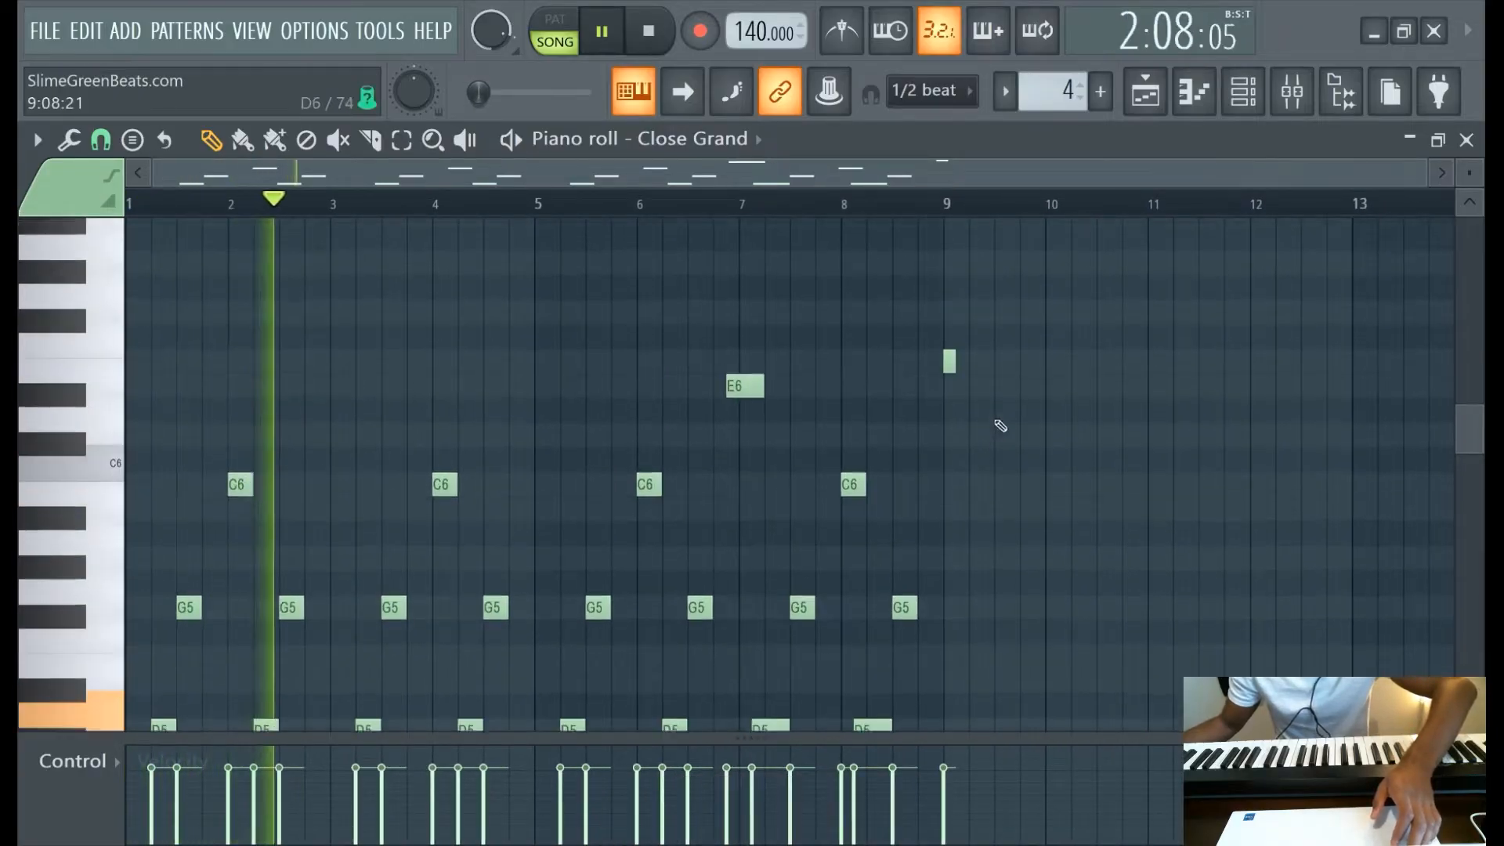
{"action": "right_click", "coordinate": [949, 383]}
Replace the overlong D5 note in bar 7 with a one-beat D5 on the bar's second beat
{"action": "scroll", "coordinate": [752, 438], "scroll_direction": "down", "scroll_amount": 4}
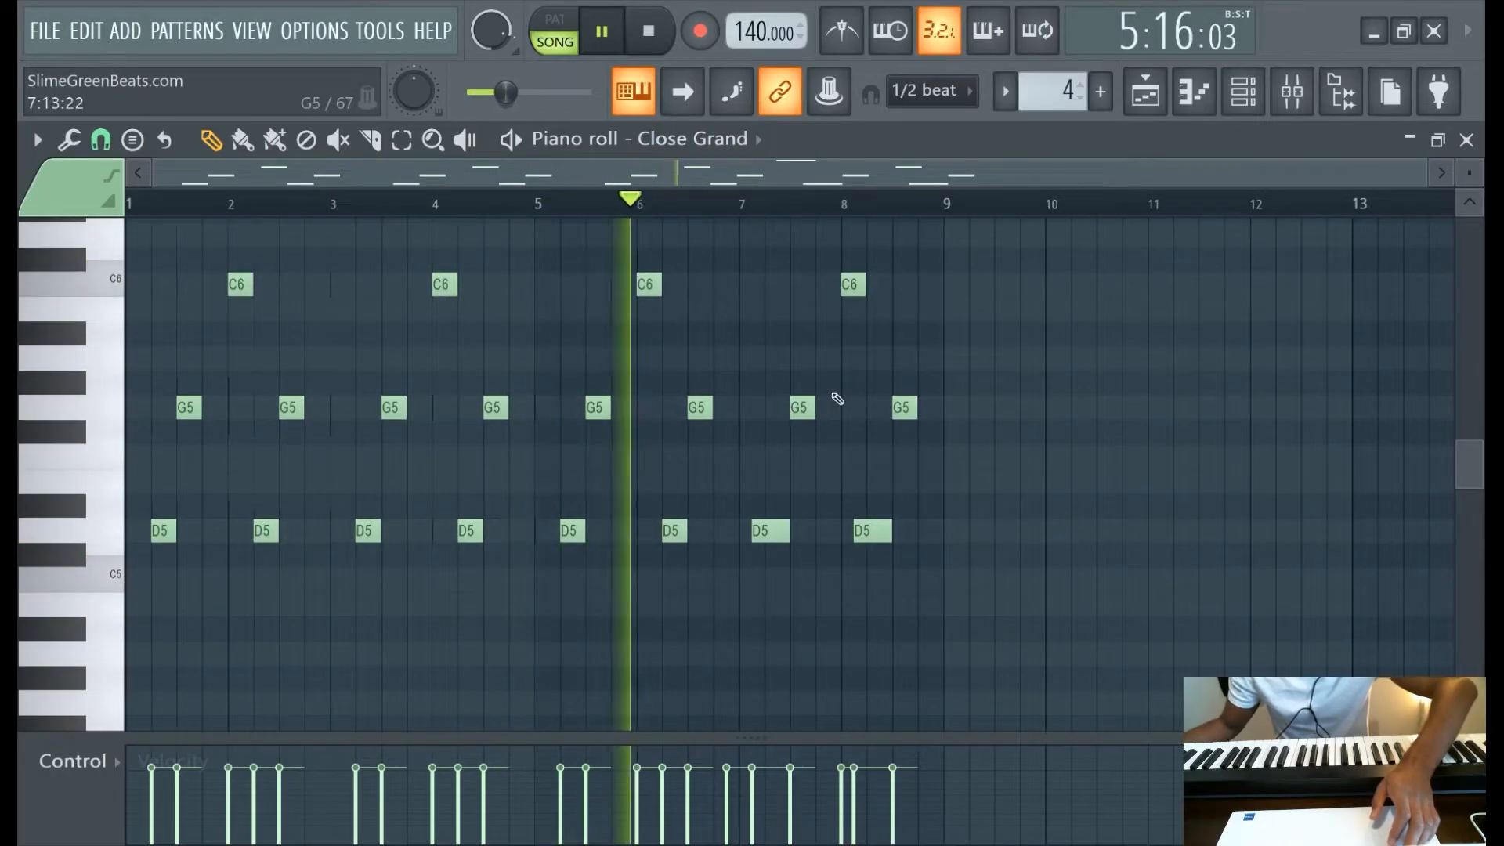
{"action": "scroll", "coordinate": [857, 403], "scroll_direction": "up", "scroll_amount": 2}
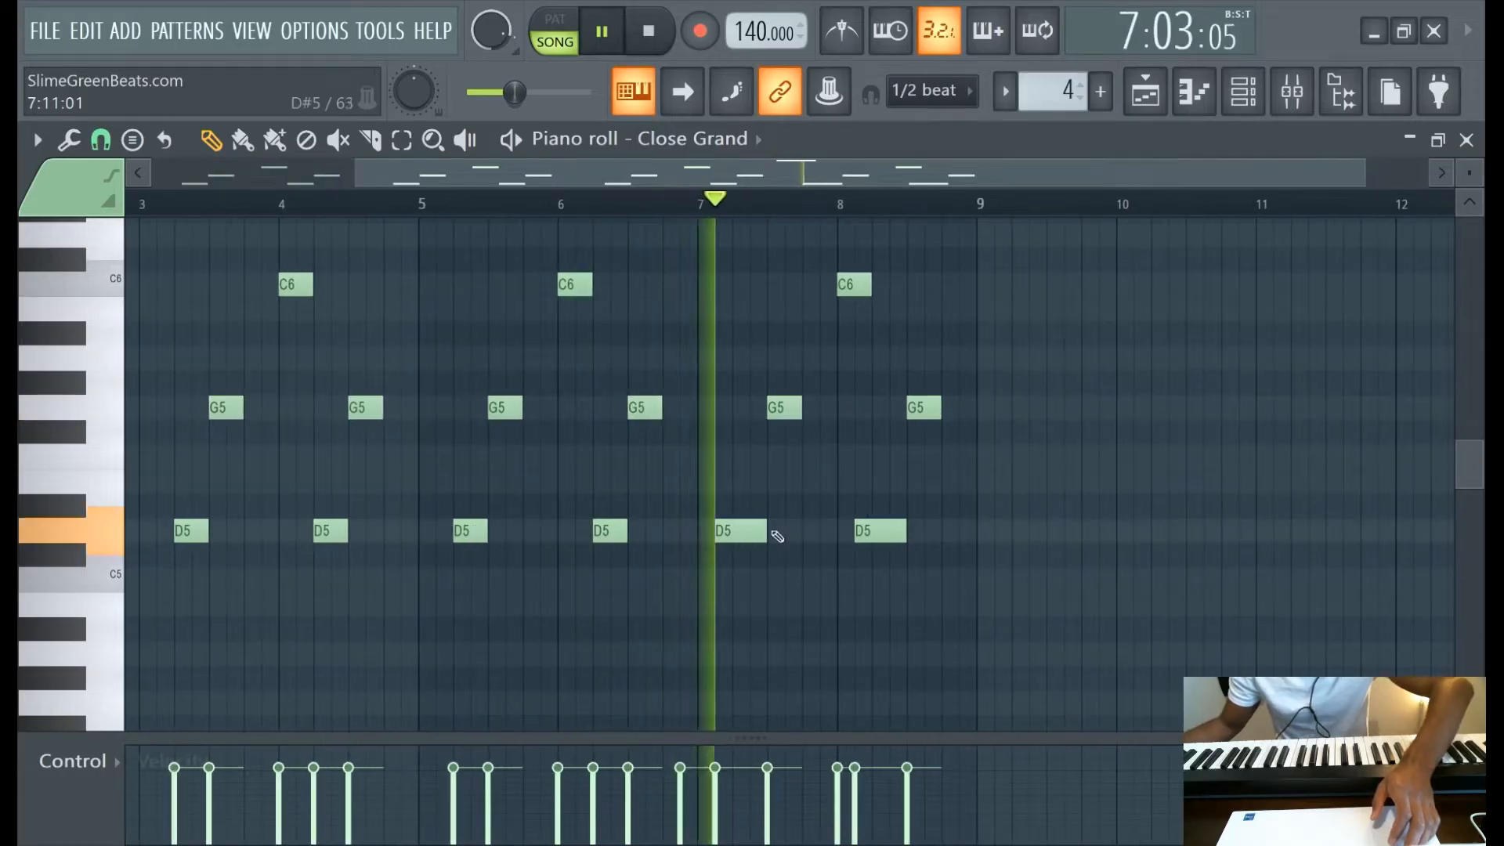
{"action": "right_click", "coordinate": [737, 534]}
{"action": "left_click", "coordinate": [747, 531]}
{"action": "left_click_drag", "start_coordinate": [783, 531], "coordinate": [774, 539]}
{"action": "scroll", "coordinate": [819, 506], "scroll_direction": "up", "scroll_amount": 1}
{"action": "scroll", "coordinate": [866, 391], "scroll_direction": "up", "scroll_amount": 2}
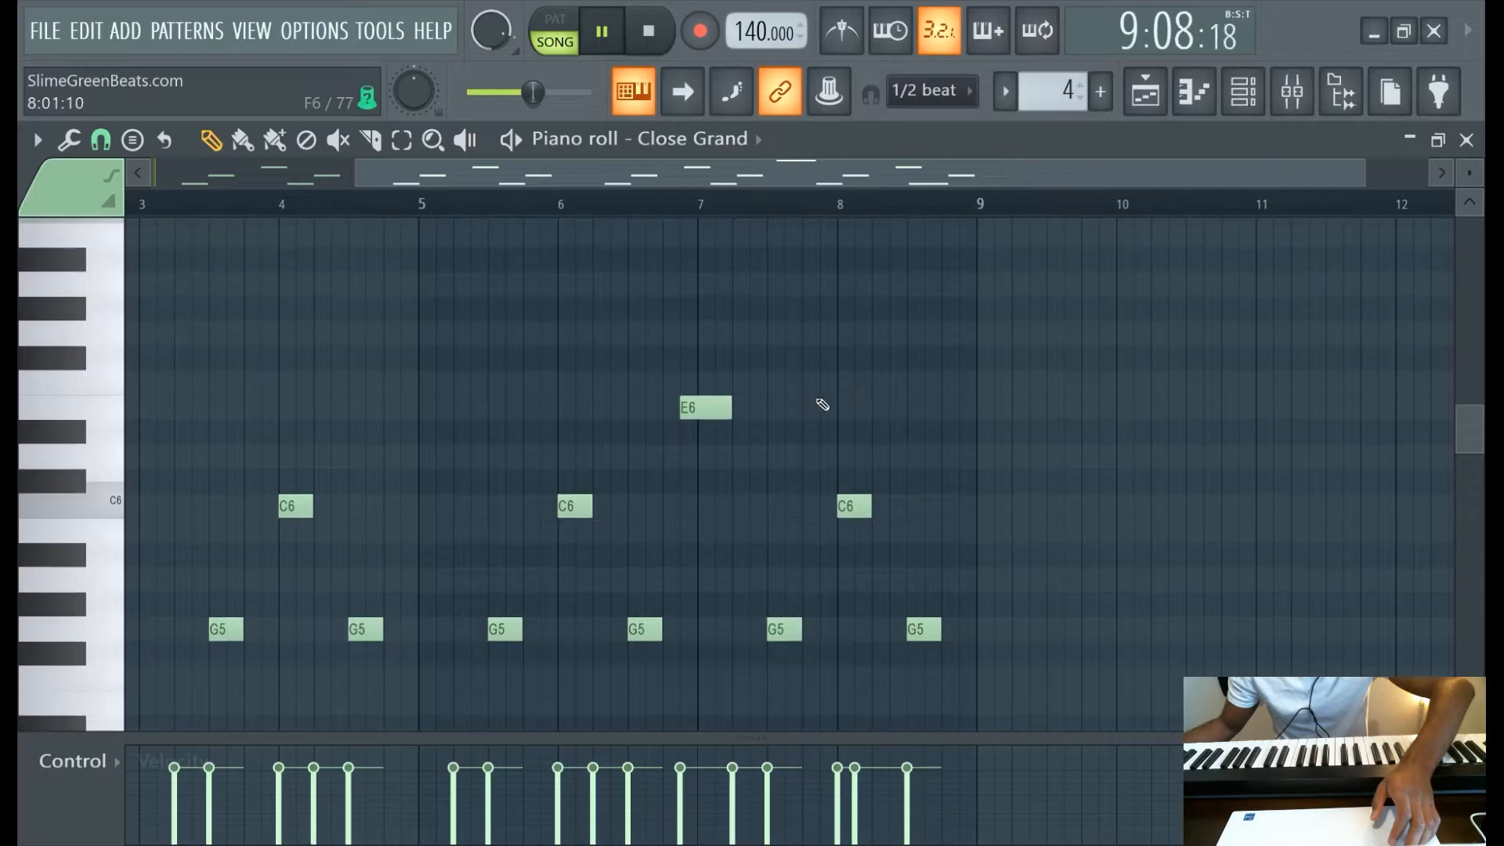
{"action": "scroll", "coordinate": [772, 417], "scroll_direction": "down", "scroll_amount": 1}
{"action": "scroll", "coordinate": [689, 388], "scroll_direction": "down", "scroll_amount": 2}
Replace the E6 note around bar 7 with a one-beat F6 at the start of bar 7
{"action": "left_click", "coordinate": [133, 204]}
{"action": "scroll", "coordinate": [869, 367], "scroll_direction": "down", "scroll_amount": 2}
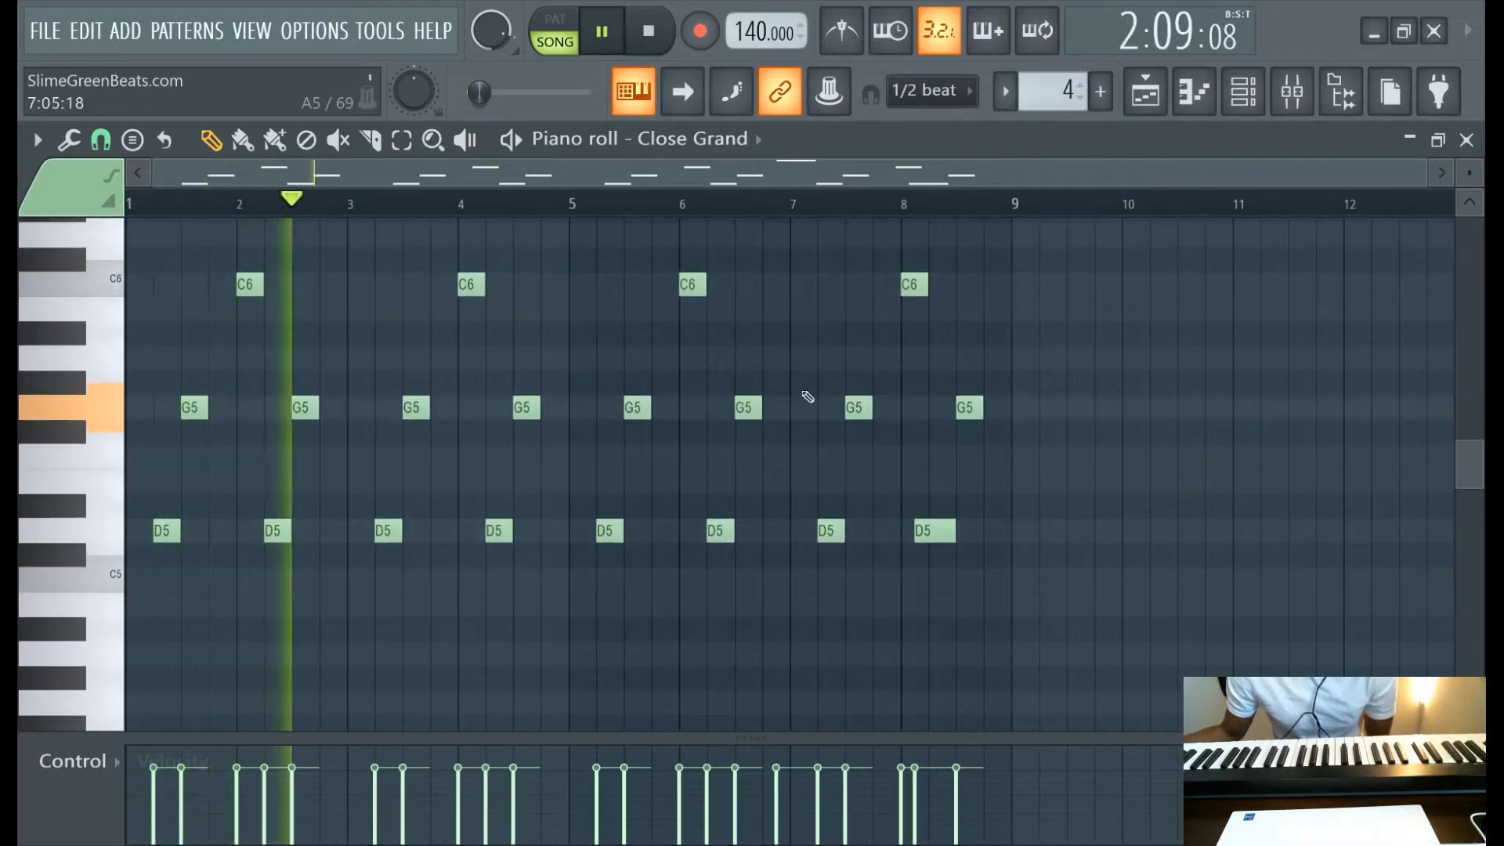
{"action": "scroll", "coordinate": [787, 352], "scroll_direction": "up", "scroll_amount": 2}
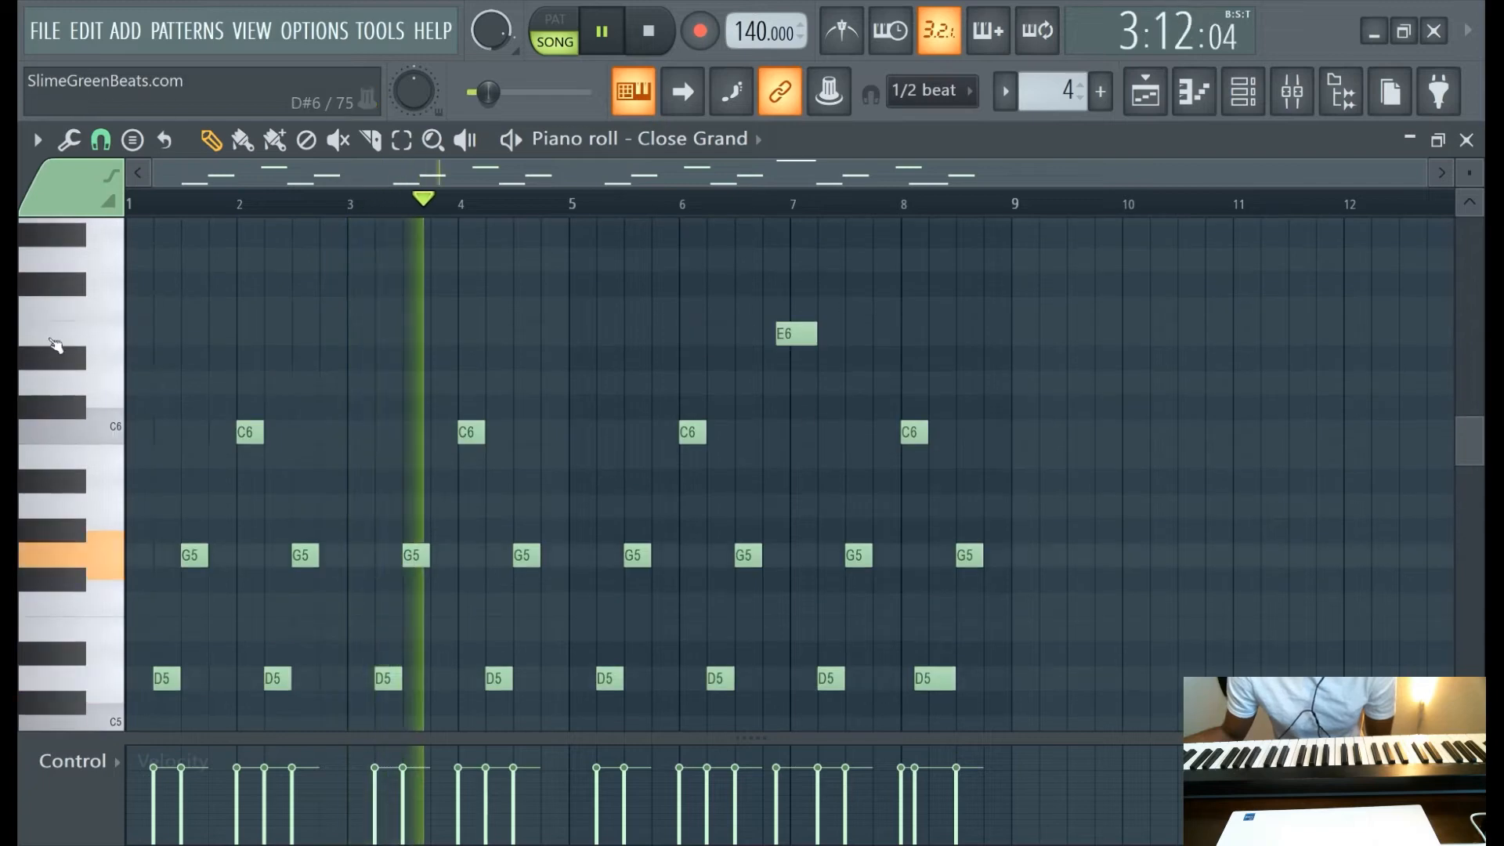
{"action": "right_click", "coordinate": [787, 328]}
{"action": "left_click", "coordinate": [790, 308]}
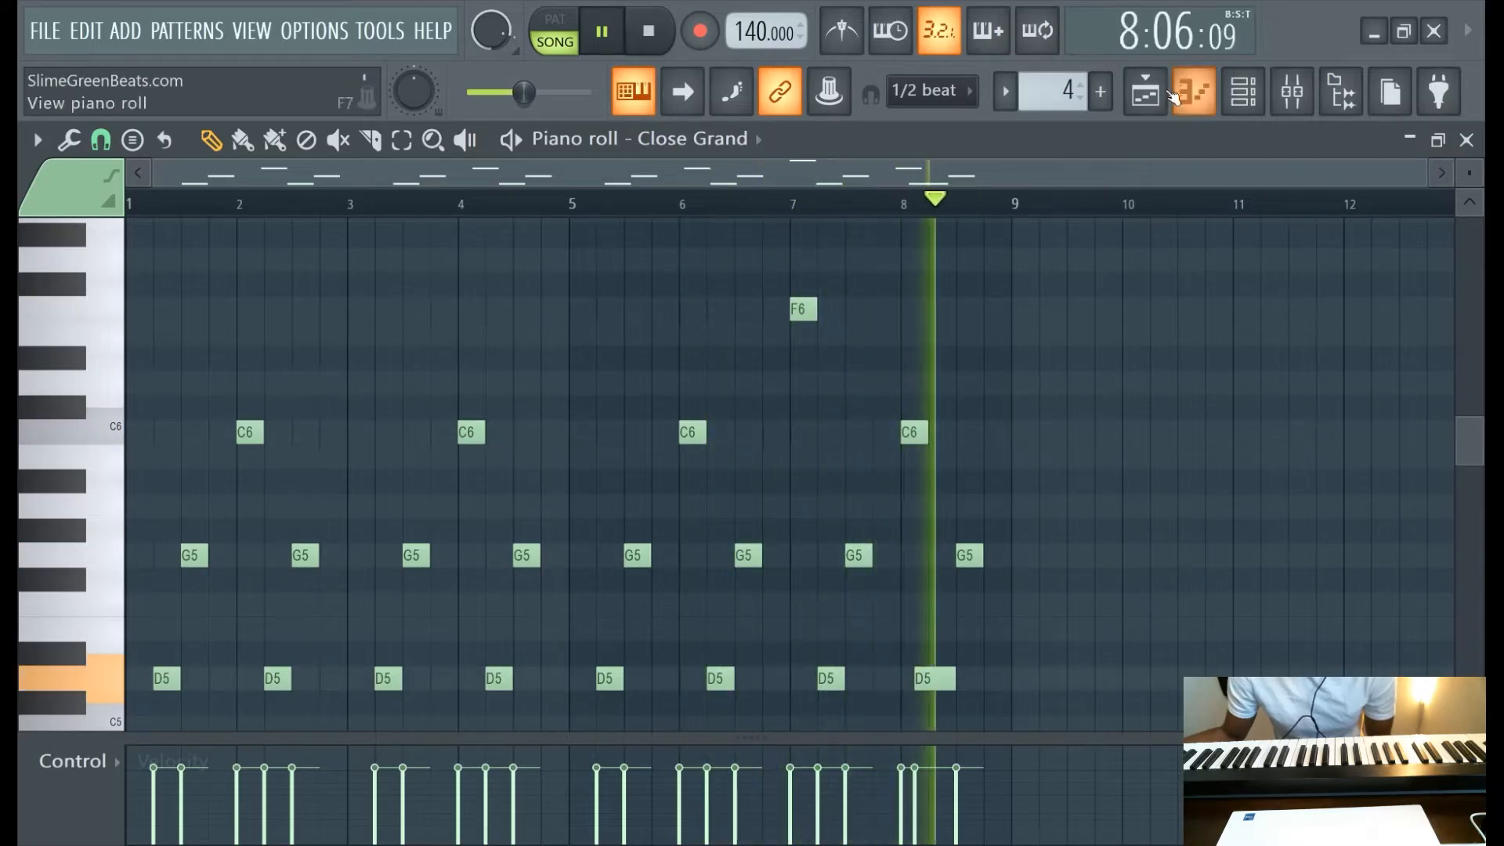
Place a second Pattern 4 clip at bar 9 on Track 2 of the playlist
{"action": "left_click", "coordinate": [1144, 92]}
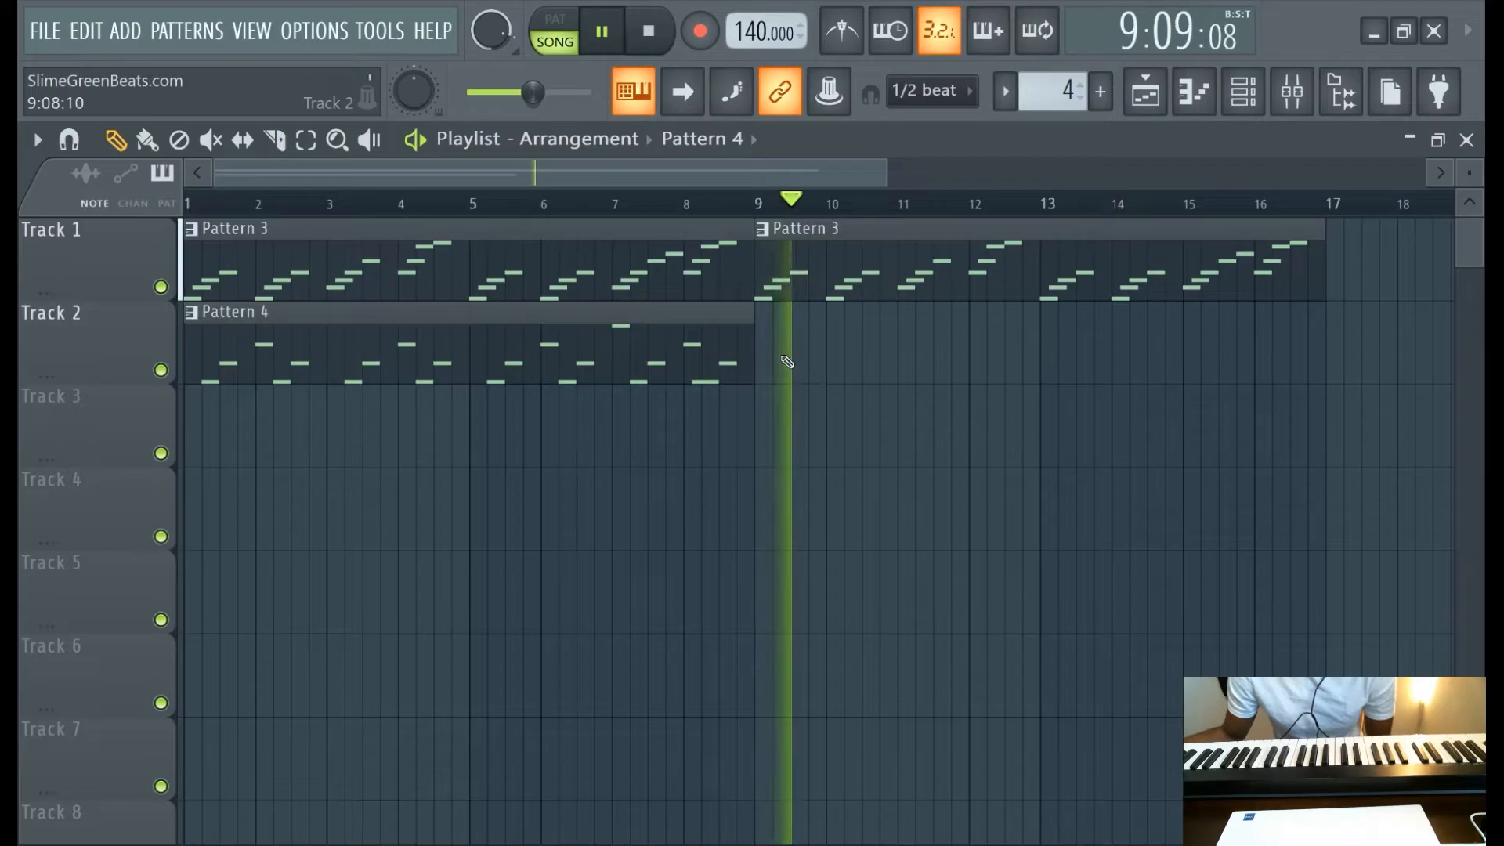
{"action": "left_click", "coordinate": [809, 339]}
Create a new empty Pattern 5 and add a FLEX instrument channel for it
{"action": "left_click", "coordinate": [1103, 93]}
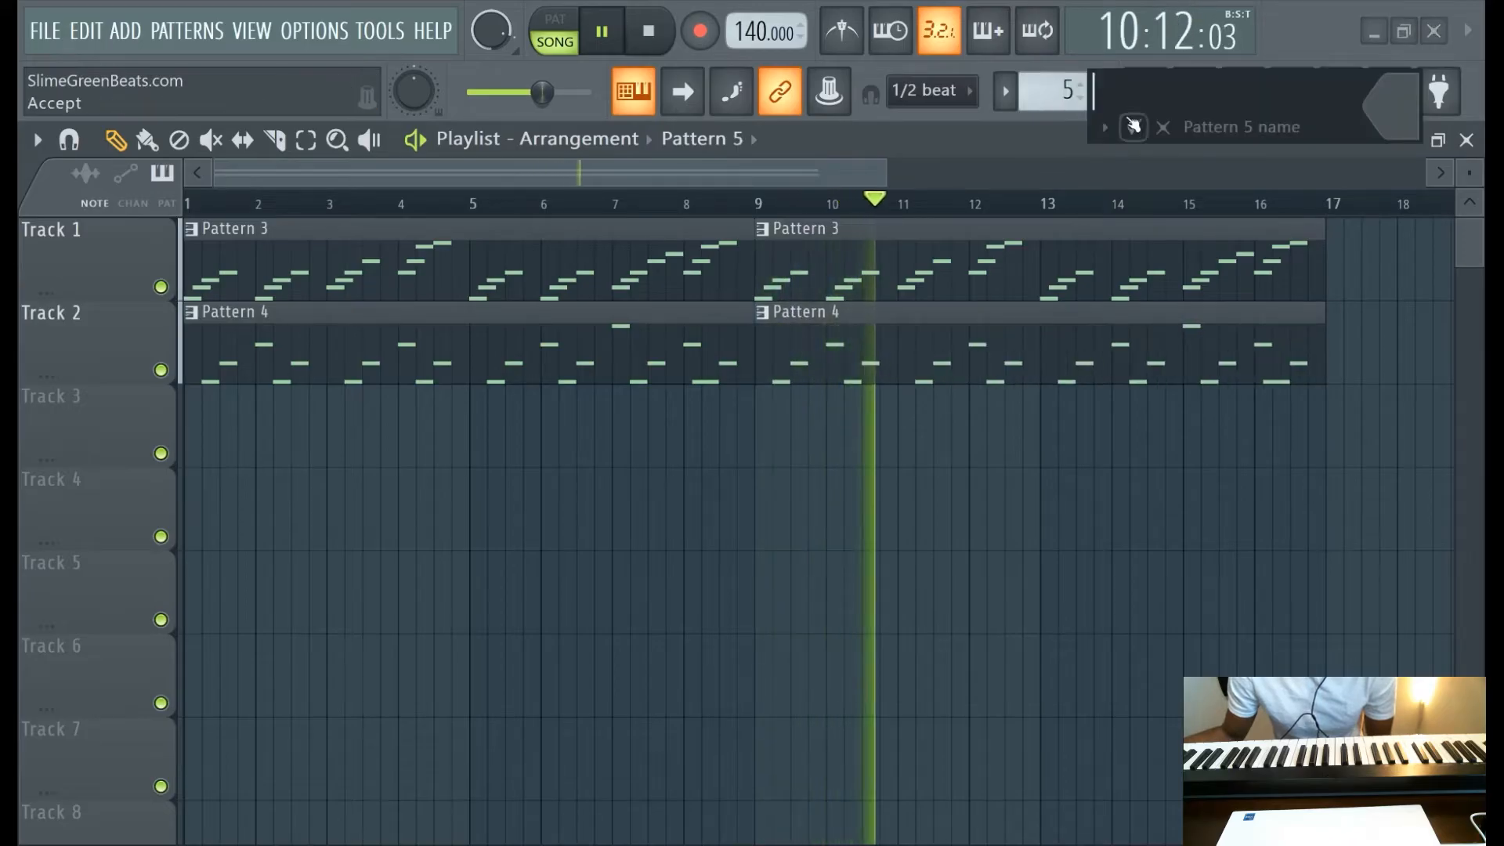
{"action": "left_click", "coordinate": [1197, 100]}
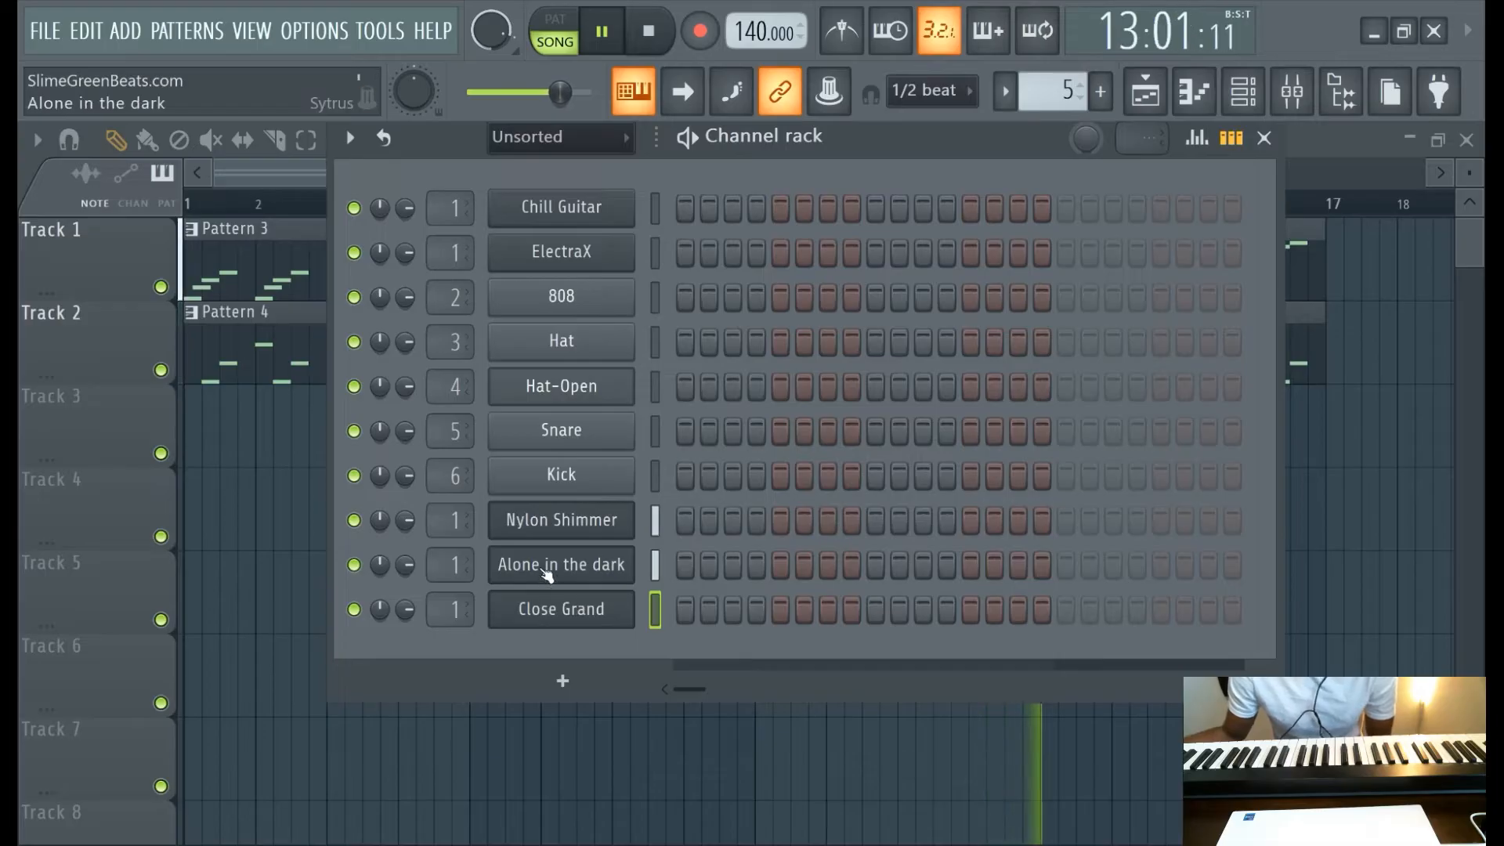
{"action": "right_click", "coordinate": [597, 610]}
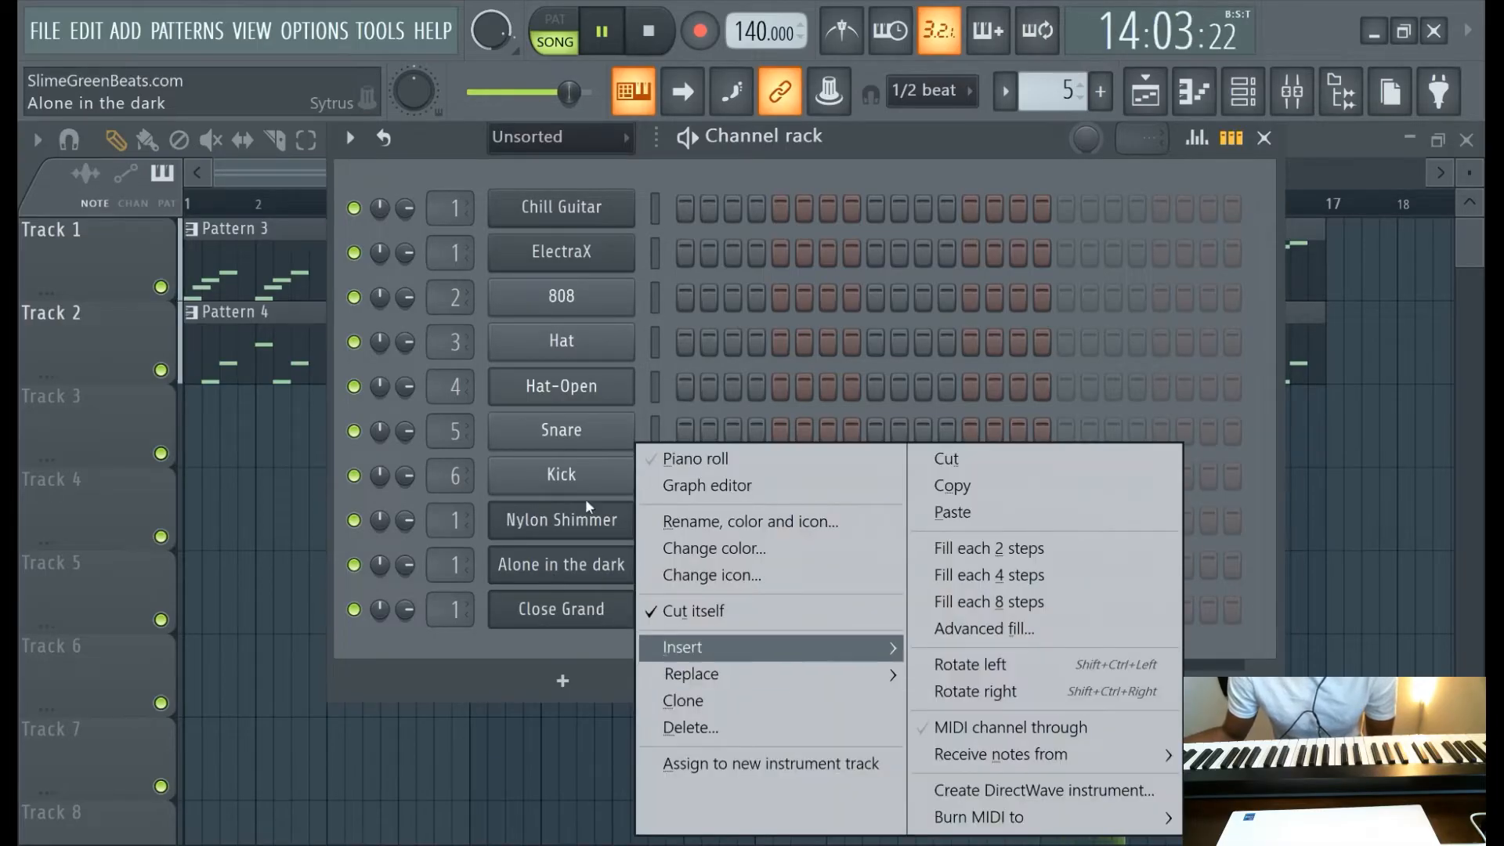
{"action": "left_click", "coordinate": [127, 32]}
{"action": "mouse_move", "coordinate": [181, 33]}
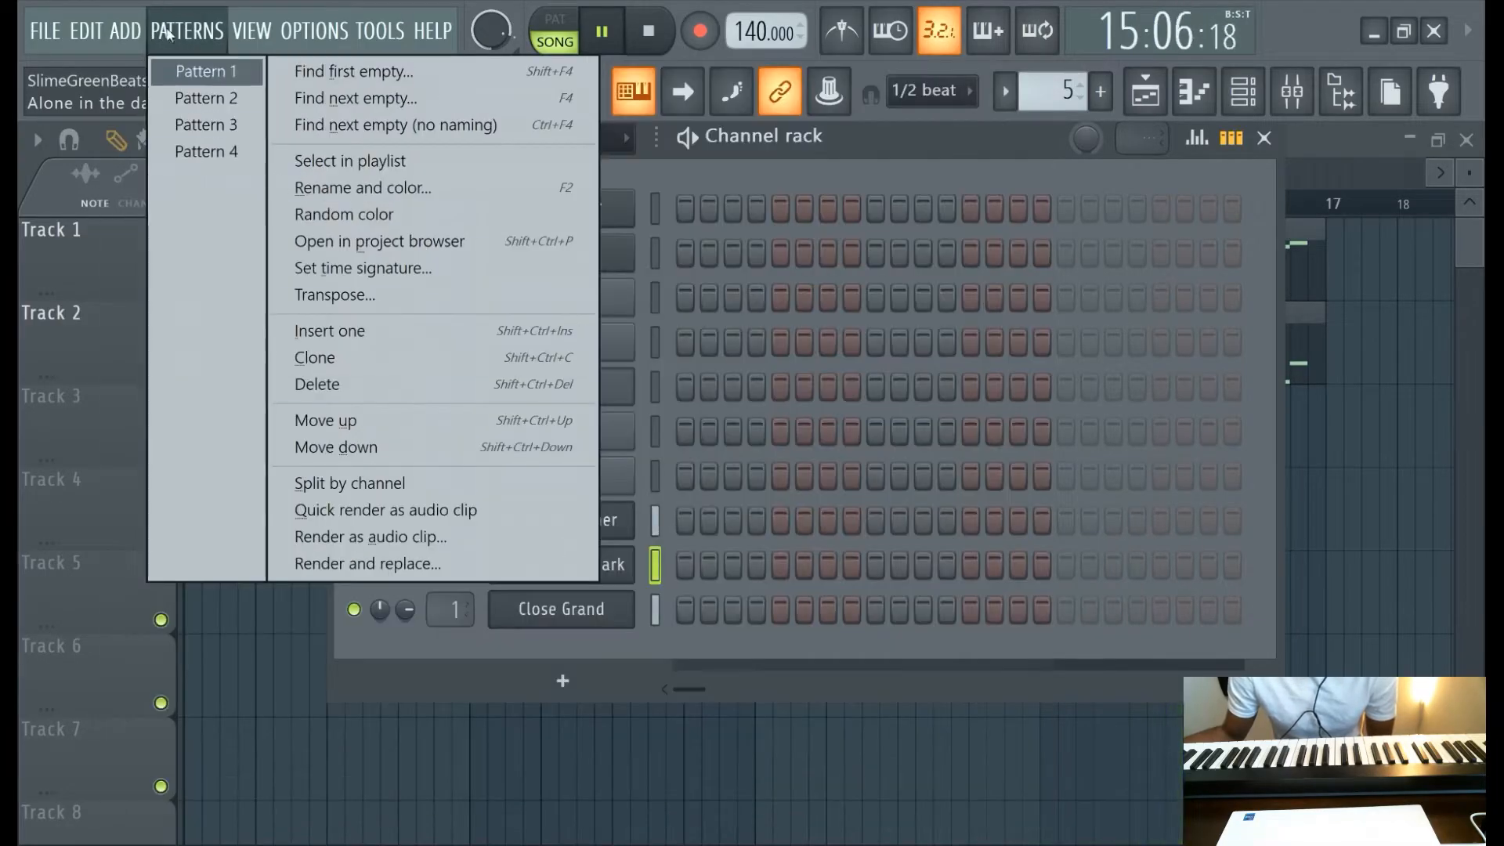
{"action": "mouse_move", "coordinate": [126, 32]}
{"action": "left_click", "coordinate": [195, 494]}
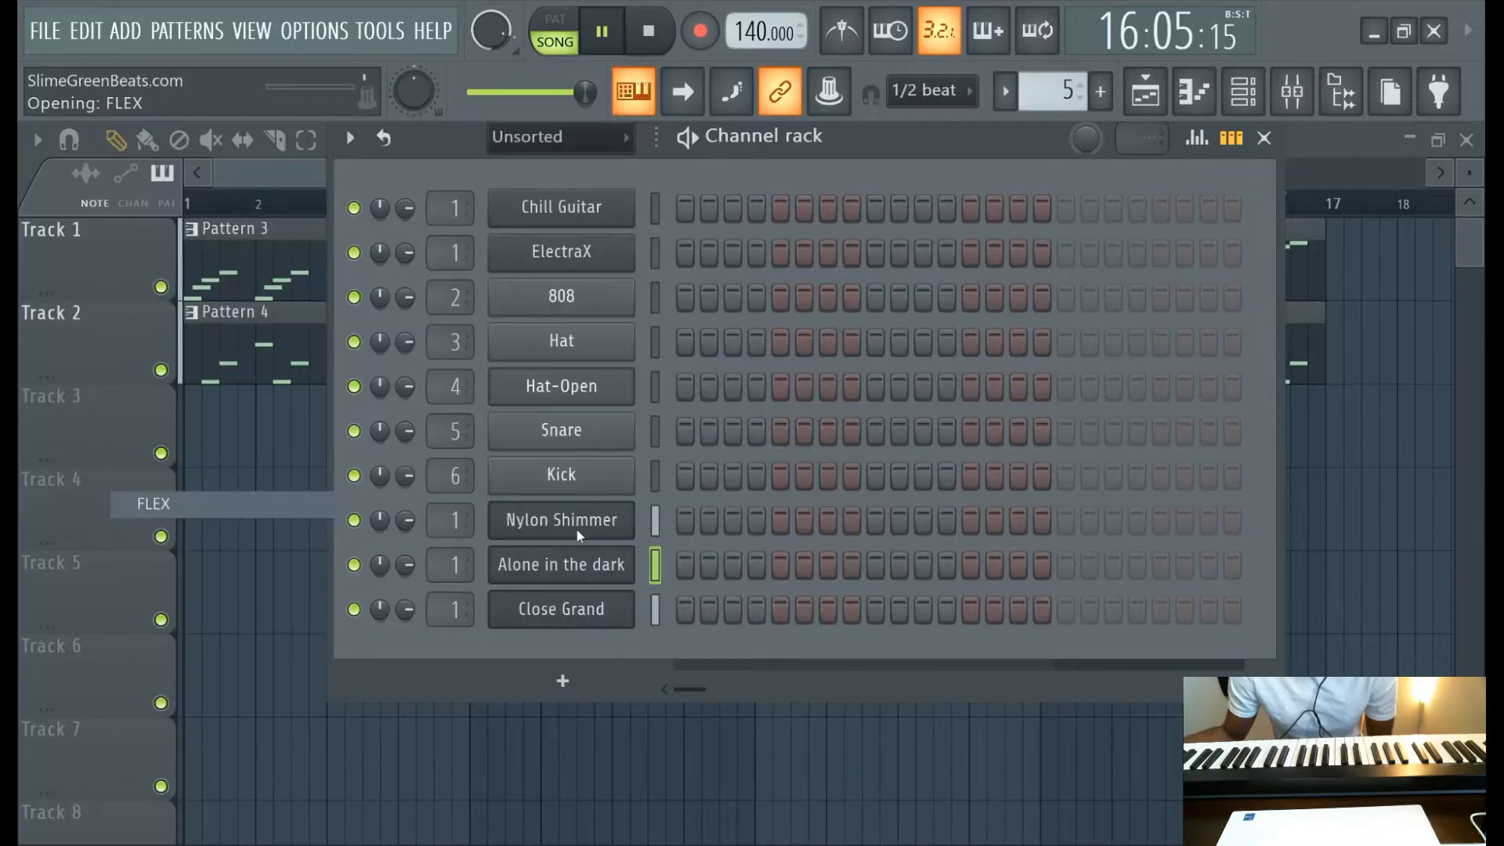
Load the Flutes Sustain preset from the Essential Winds pack into FLEX
{"action": "left_click_drag", "start_coordinate": [486, 329], "coordinate": [514, 158]}
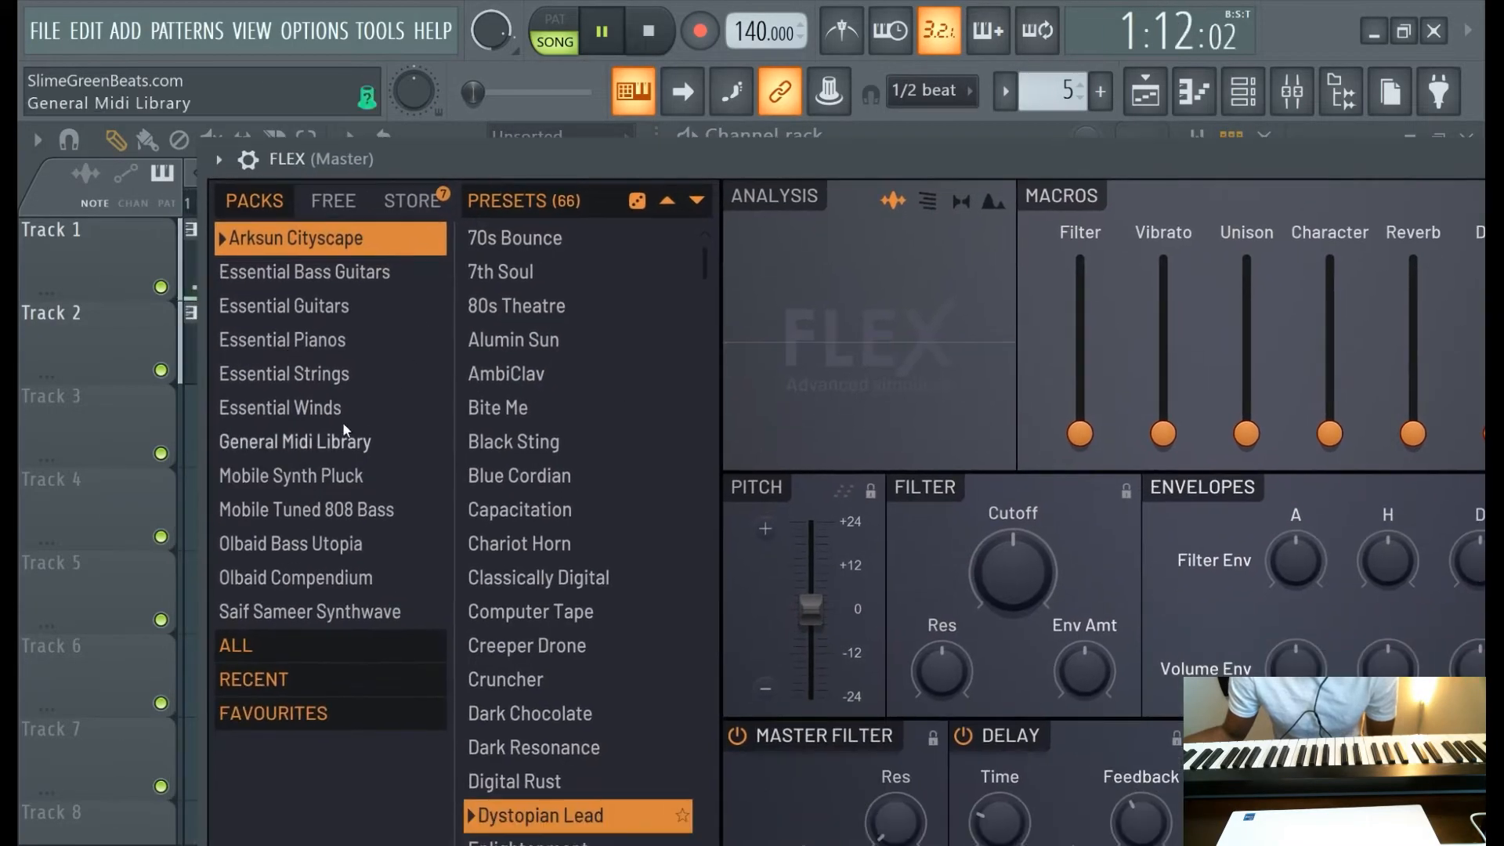
{"action": "left_click", "coordinate": [352, 407]}
{"action": "left_click", "coordinate": [563, 478]}
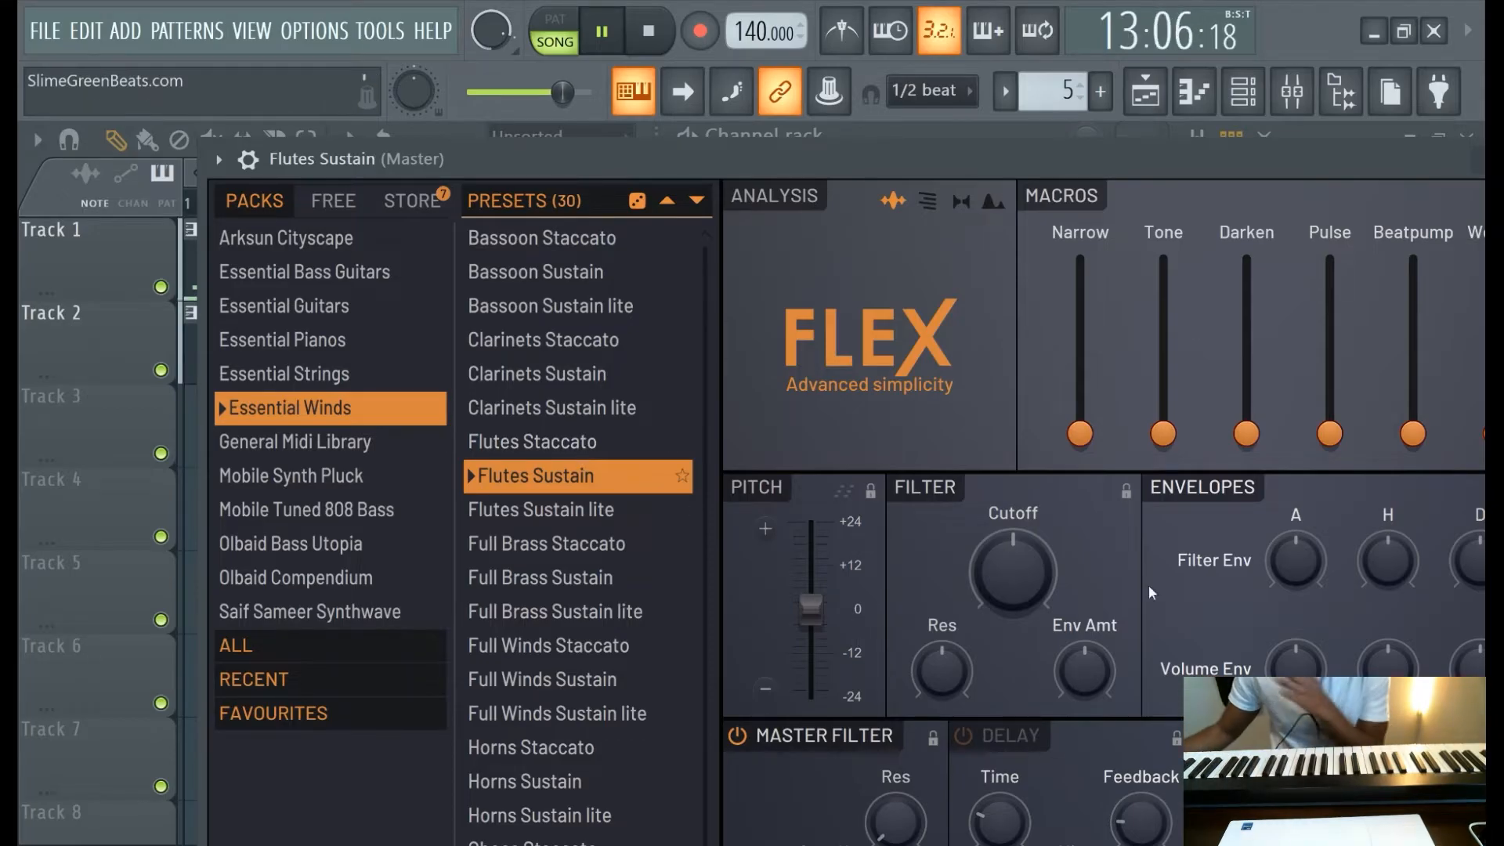
Place a Pattern 5 clip at bar 1 on Track 3 of the playlist
{"action": "left_click", "coordinate": [1145, 92]}
{"action": "left_click", "coordinate": [1099, 91]}
{"action": "left_click", "coordinate": [1134, 129]}
{"action": "left_click", "coordinate": [220, 443]}
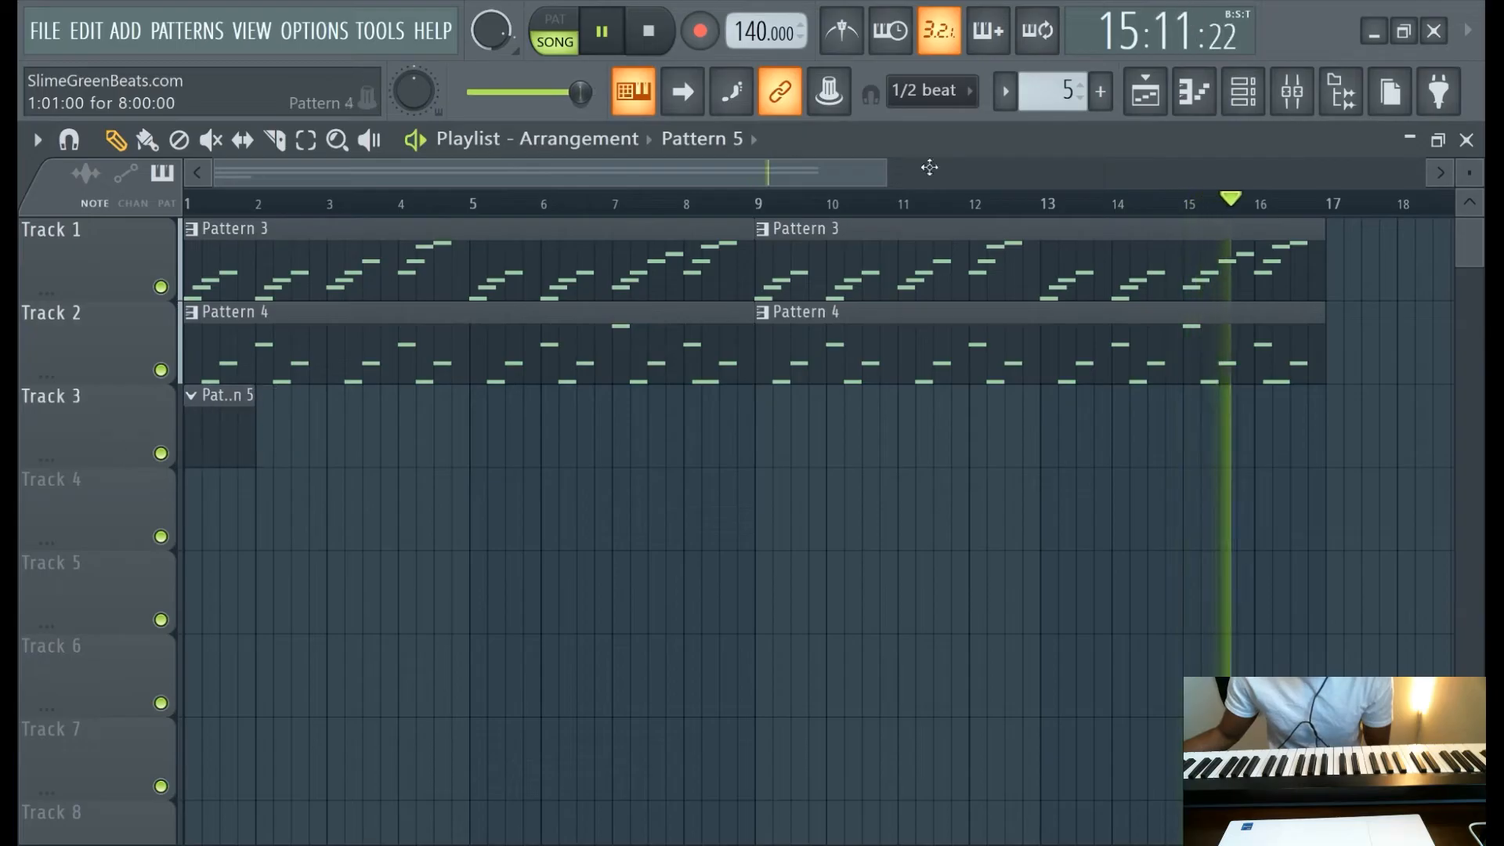
Open the Flutes Sustain channel and record an eight-bar flute melody into Pattern 5
{"action": "left_click", "coordinate": [1246, 100]}
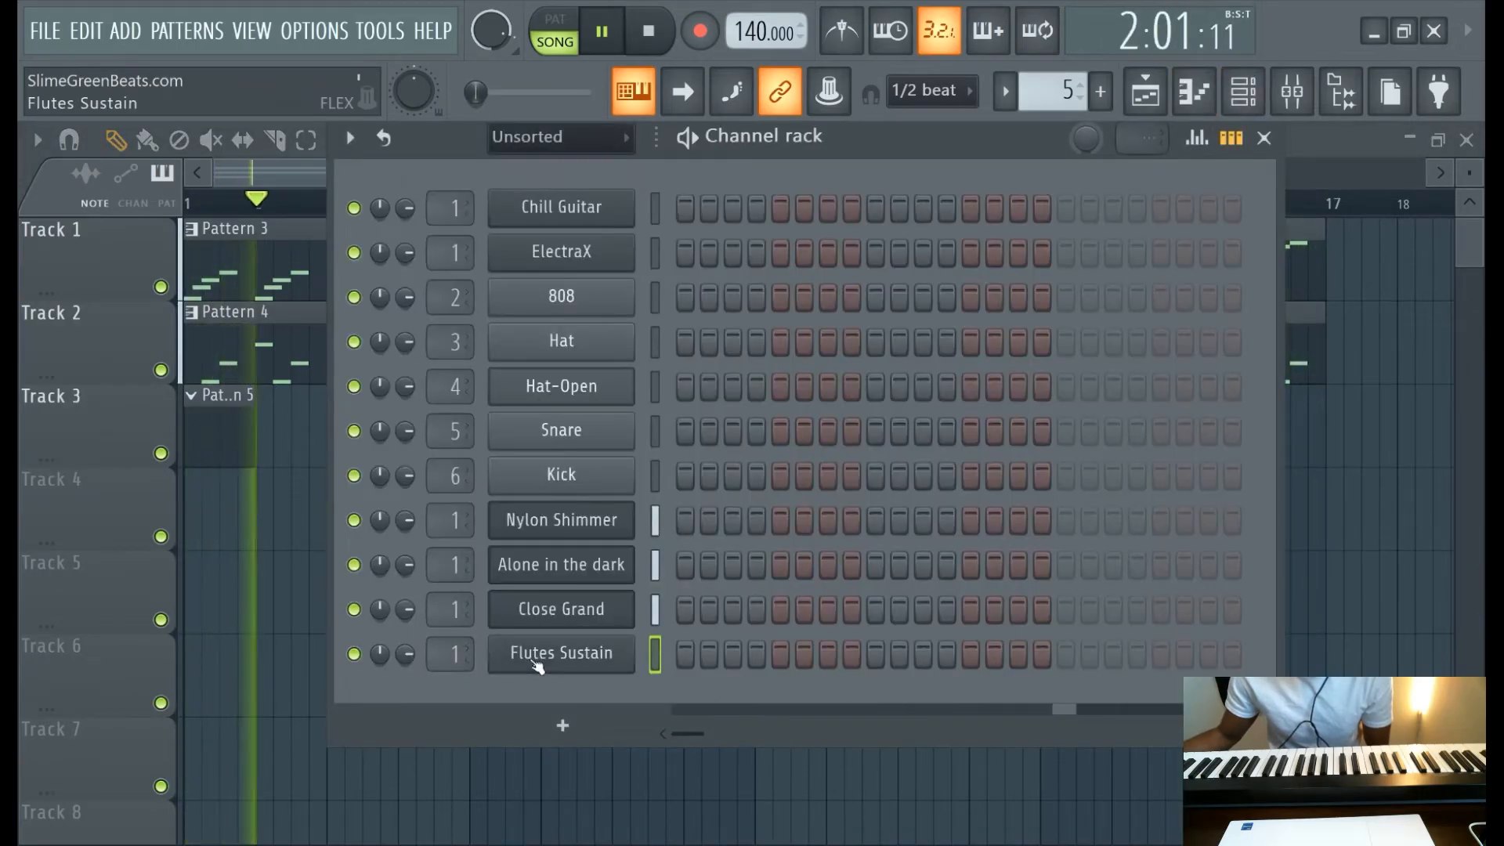
{"action": "left_click", "coordinate": [561, 654]}
{"action": "left_click_drag", "start_coordinate": [782, 158], "coordinate": [775, 136]}
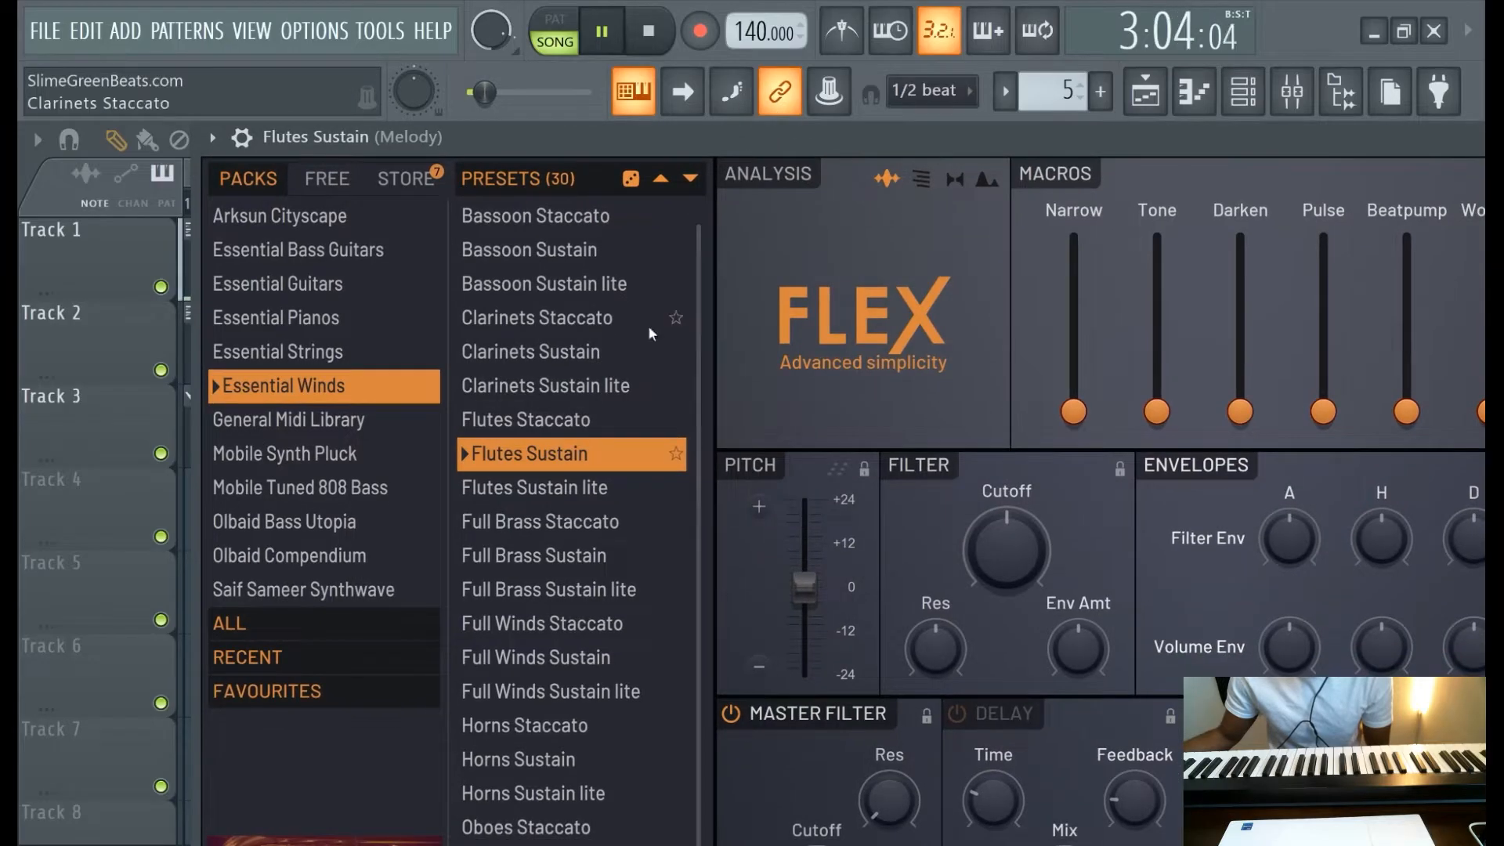
{"action": "scroll", "coordinate": [584, 497], "scroll_direction": "down", "scroll_amount": 4}
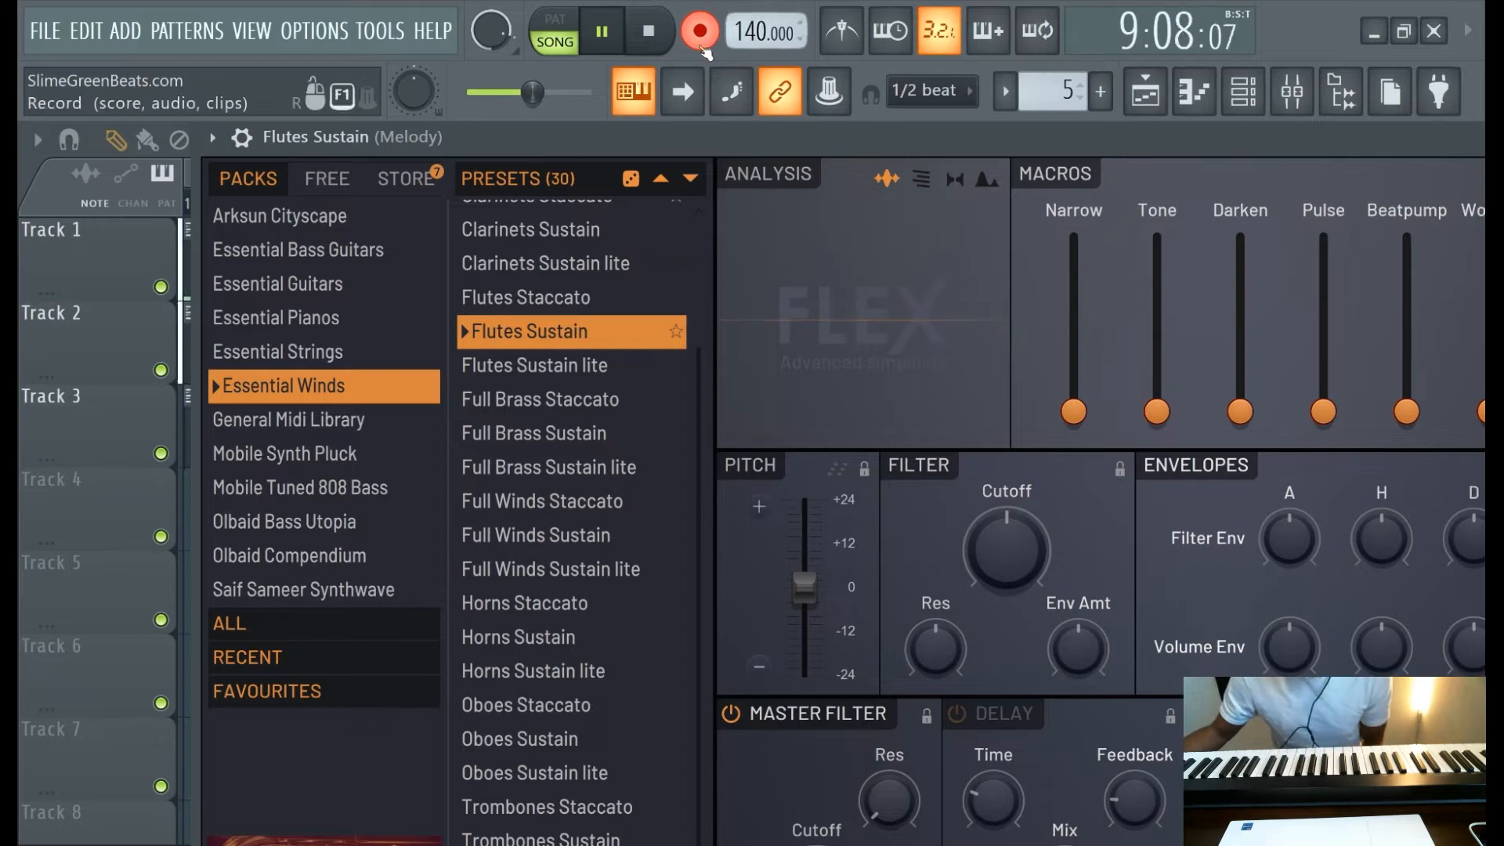
In Pattern 5's flute melody, move the second E5 to beat 4 of bar 1 and the first G5 to the start of bar 2
{"action": "left_click", "coordinate": [1145, 94]}
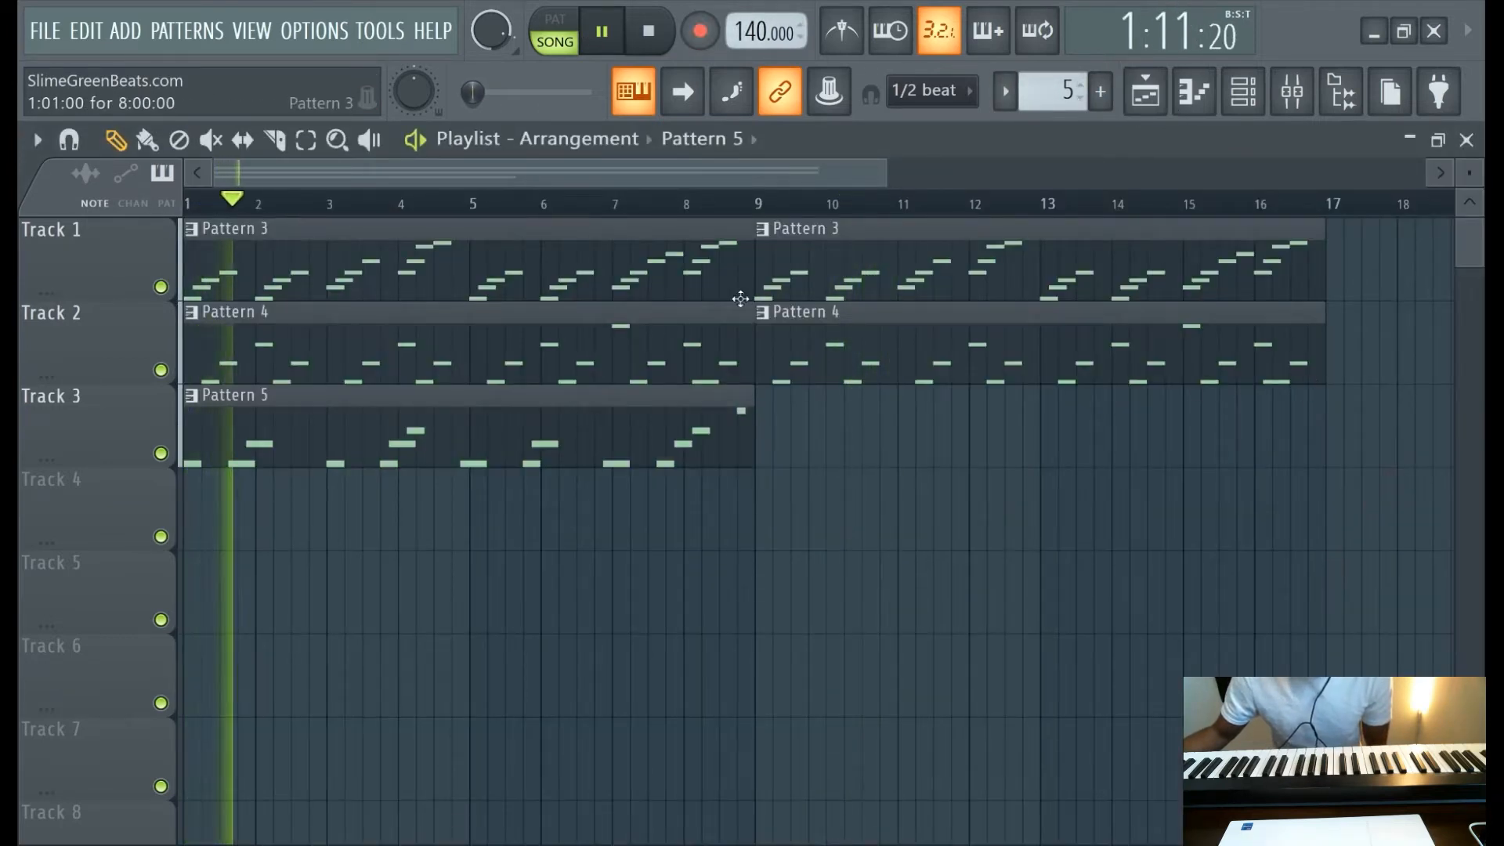
{"action": "double_click", "coordinate": [268, 415]}
{"action": "left_click_drag", "start_coordinate": [433, 173], "coordinate": [34, 227]}
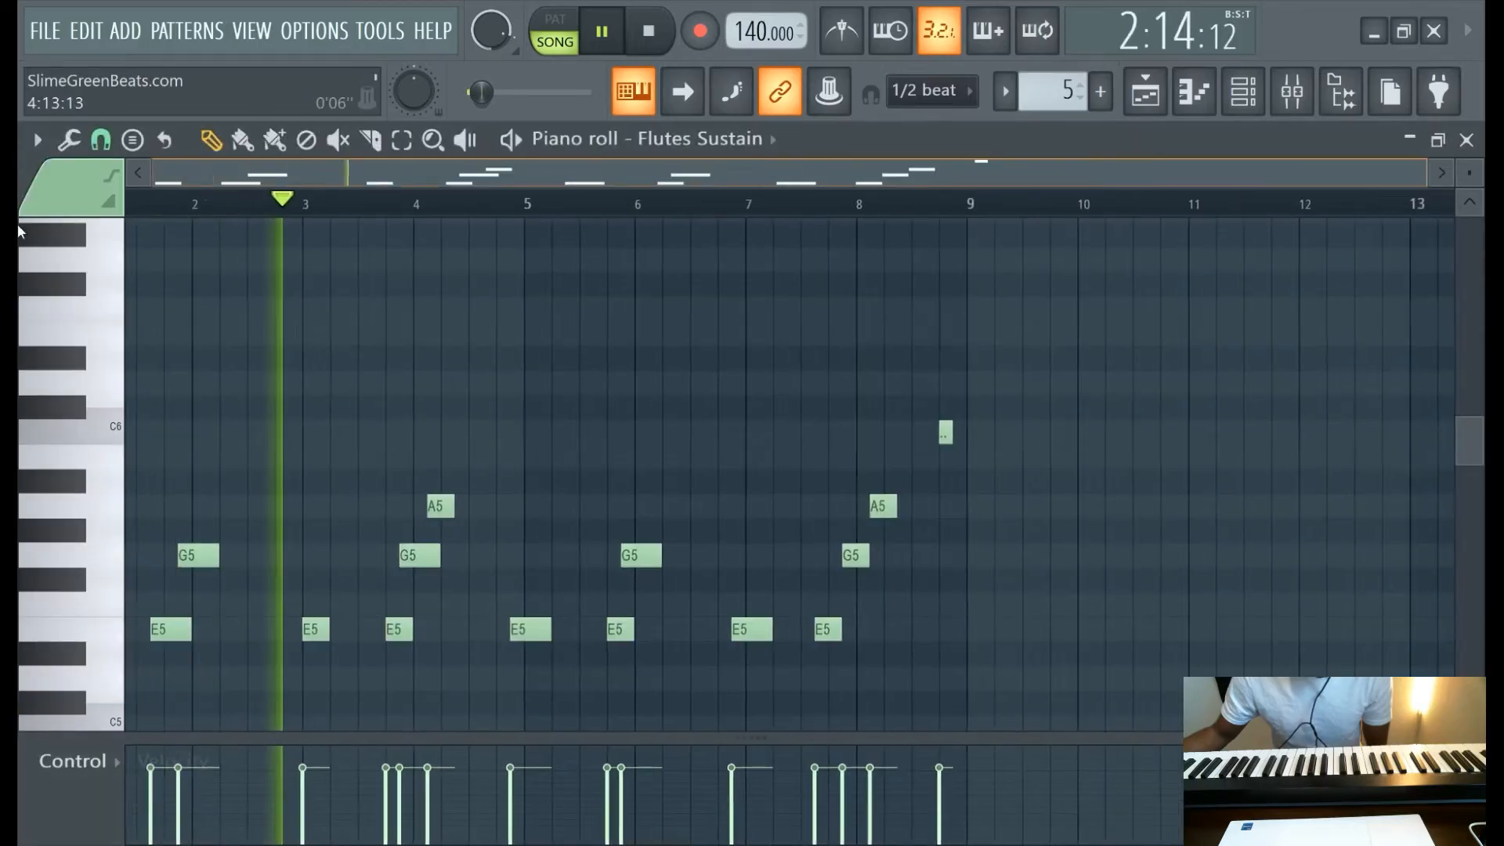
{"action": "scroll", "coordinate": [275, 440], "scroll_direction": "down", "scroll_amount": 1}
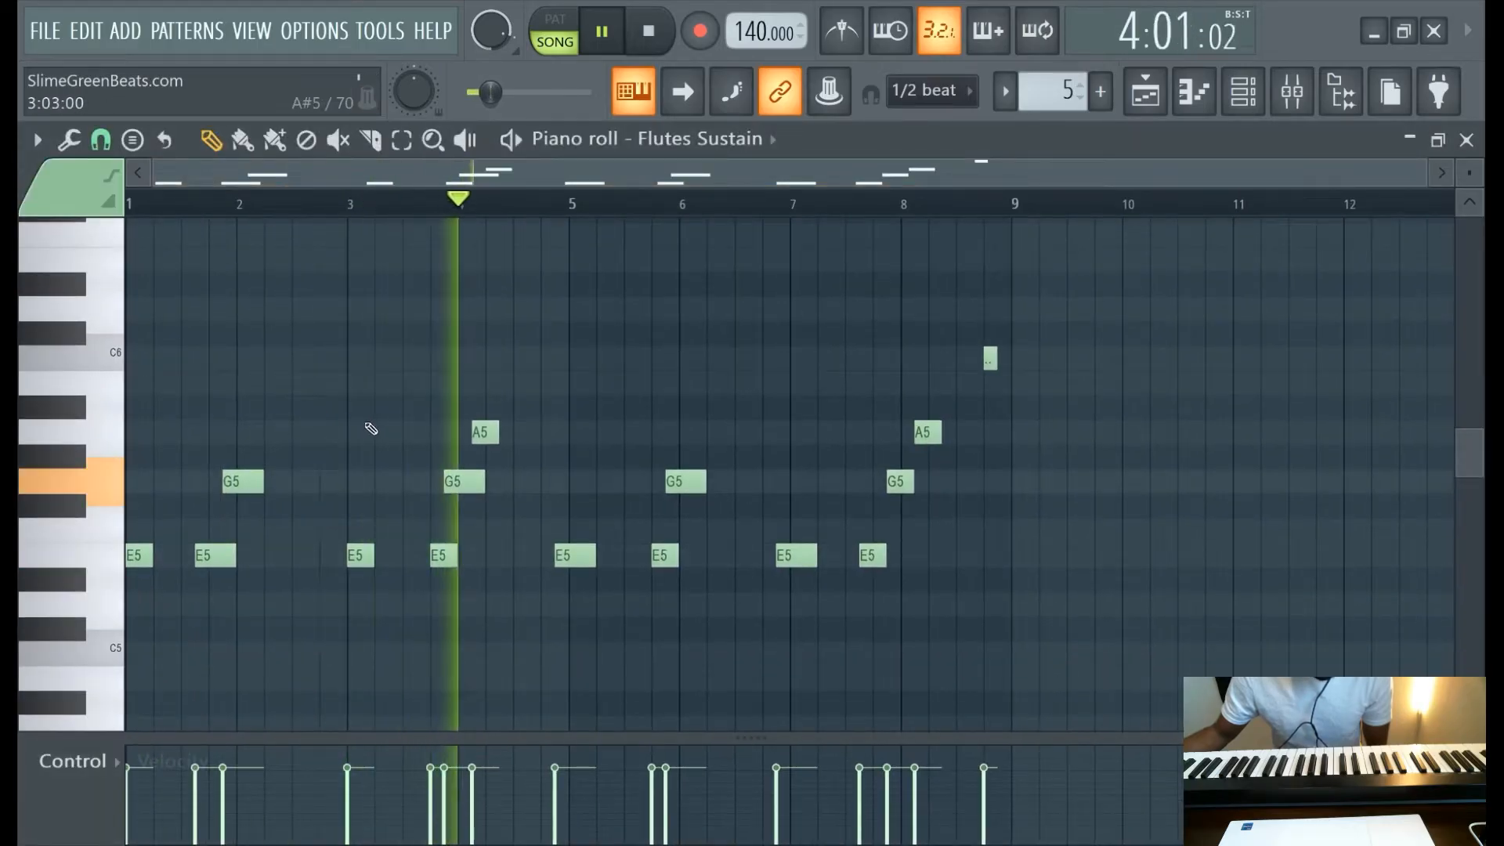
{"action": "scroll", "coordinate": [311, 356], "scroll_direction": "up", "scroll_amount": 1, "text": "ctrl"}
{"action": "scroll", "coordinate": [312, 357], "scroll_direction": "up", "scroll_amount": 1, "text": "ctrl"}
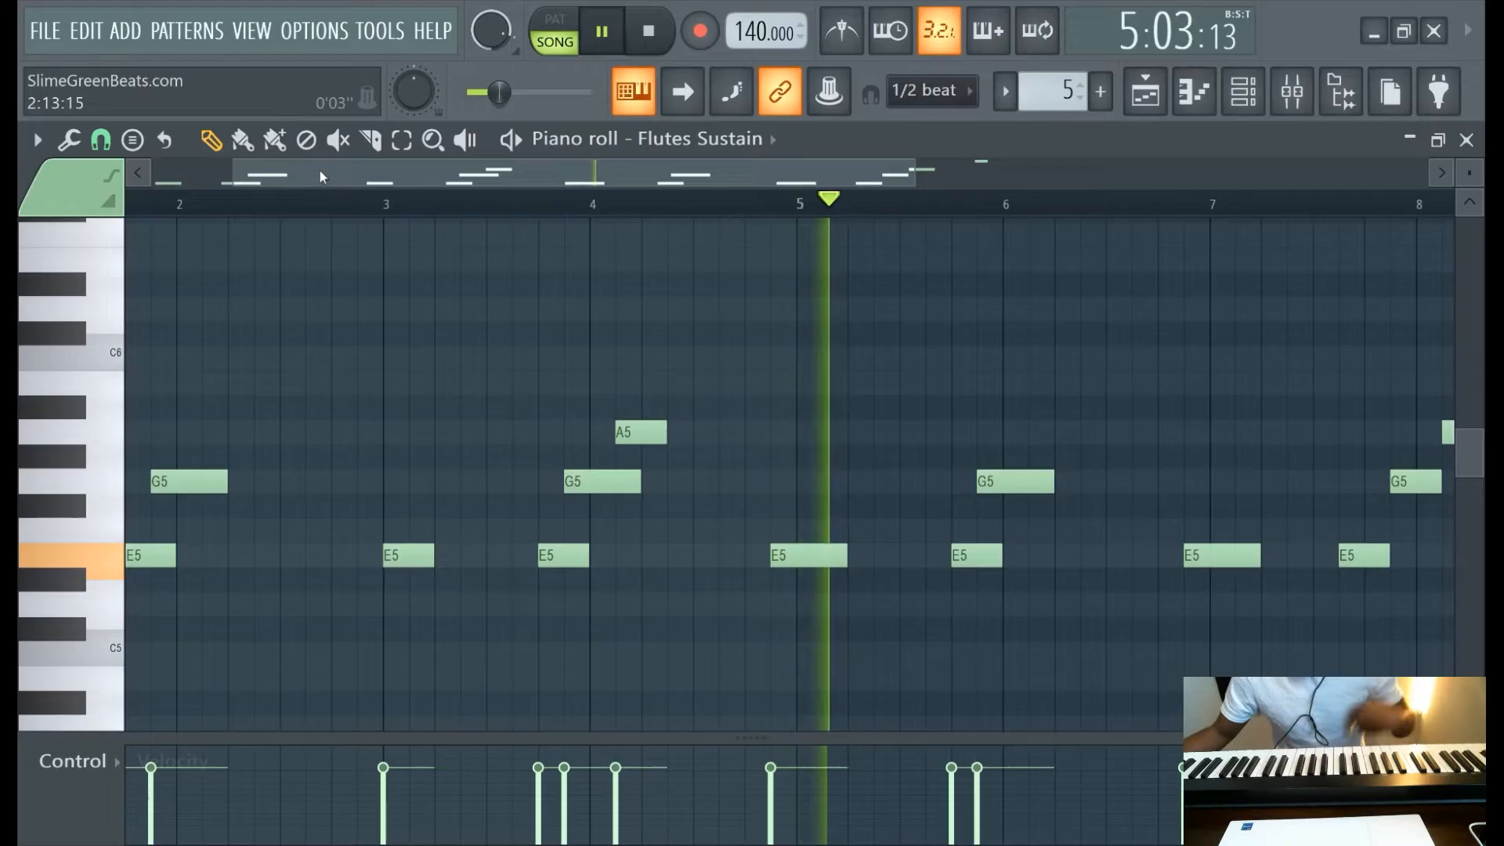
{"action": "left_click_drag", "start_coordinate": [322, 174], "coordinate": [211, 159]}
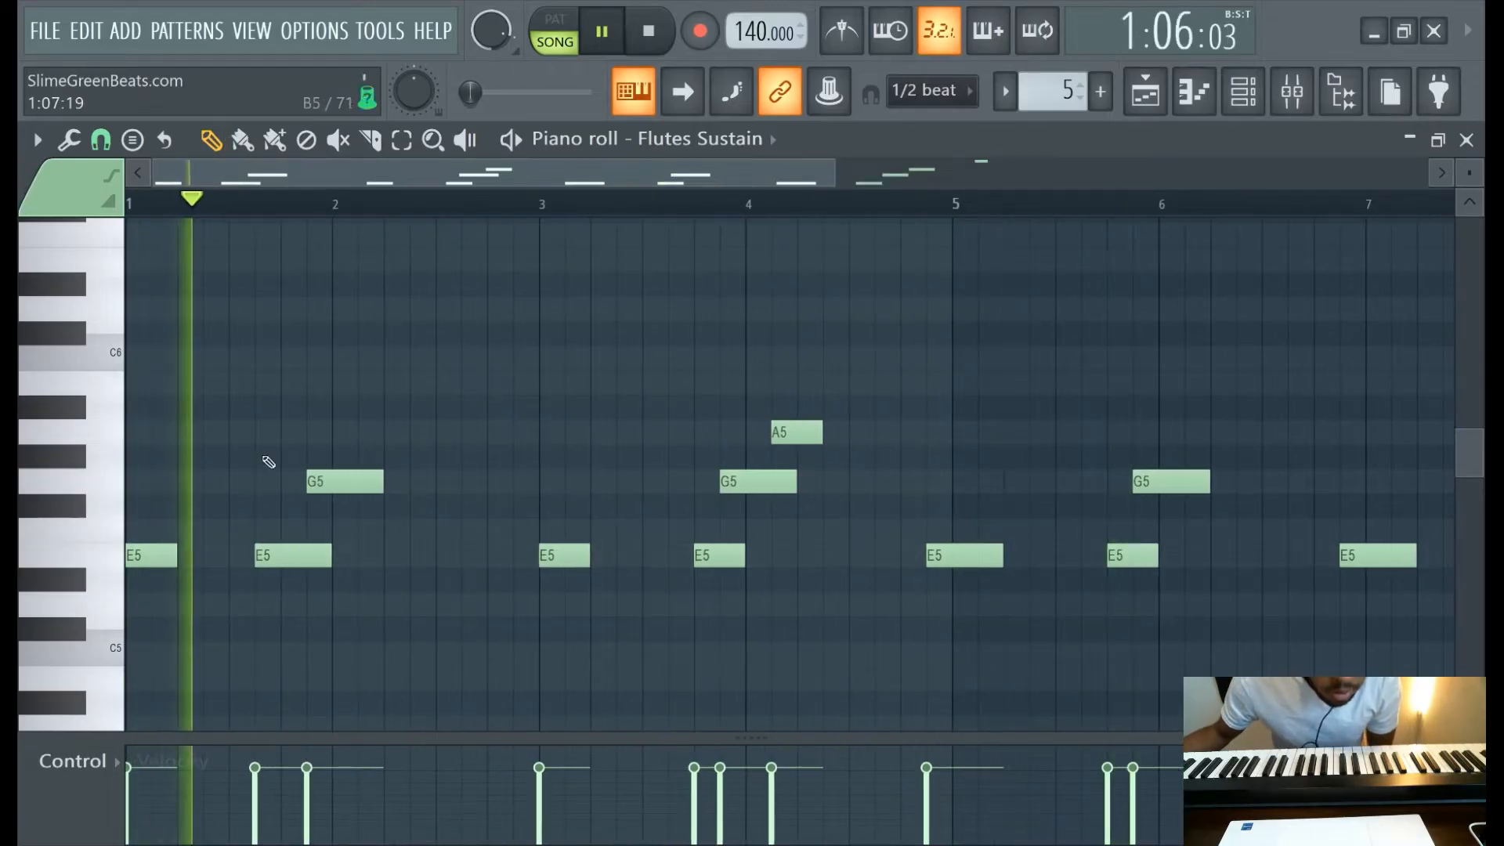
{"action": "left_click_drag", "start_coordinate": [284, 553], "coordinate": [310, 553]}
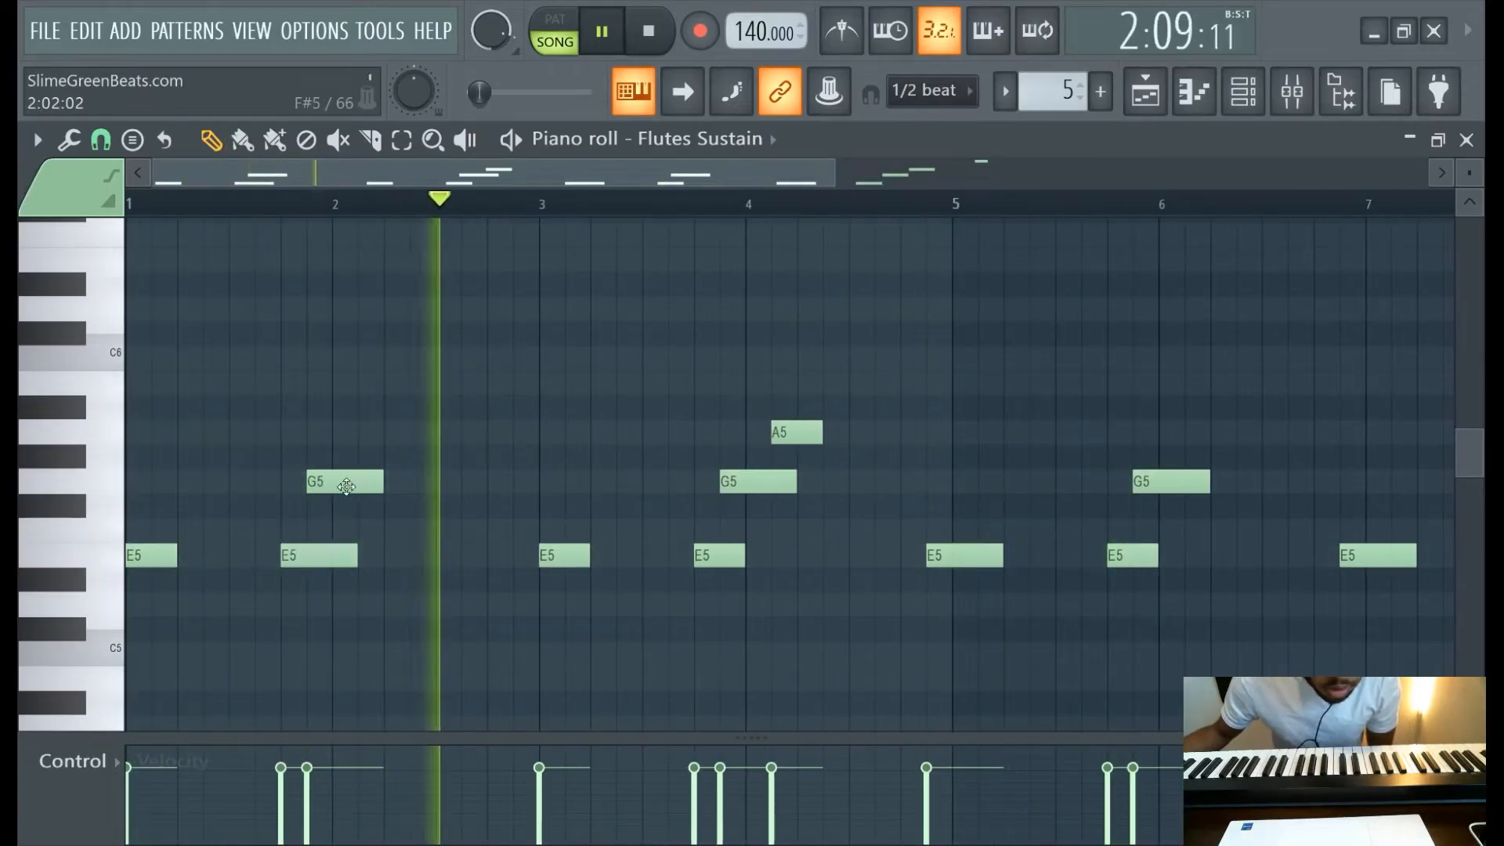
{"action": "left_click_drag", "start_coordinate": [345, 483], "coordinate": [370, 482]}
{"action": "left_click", "coordinate": [165, 203]}
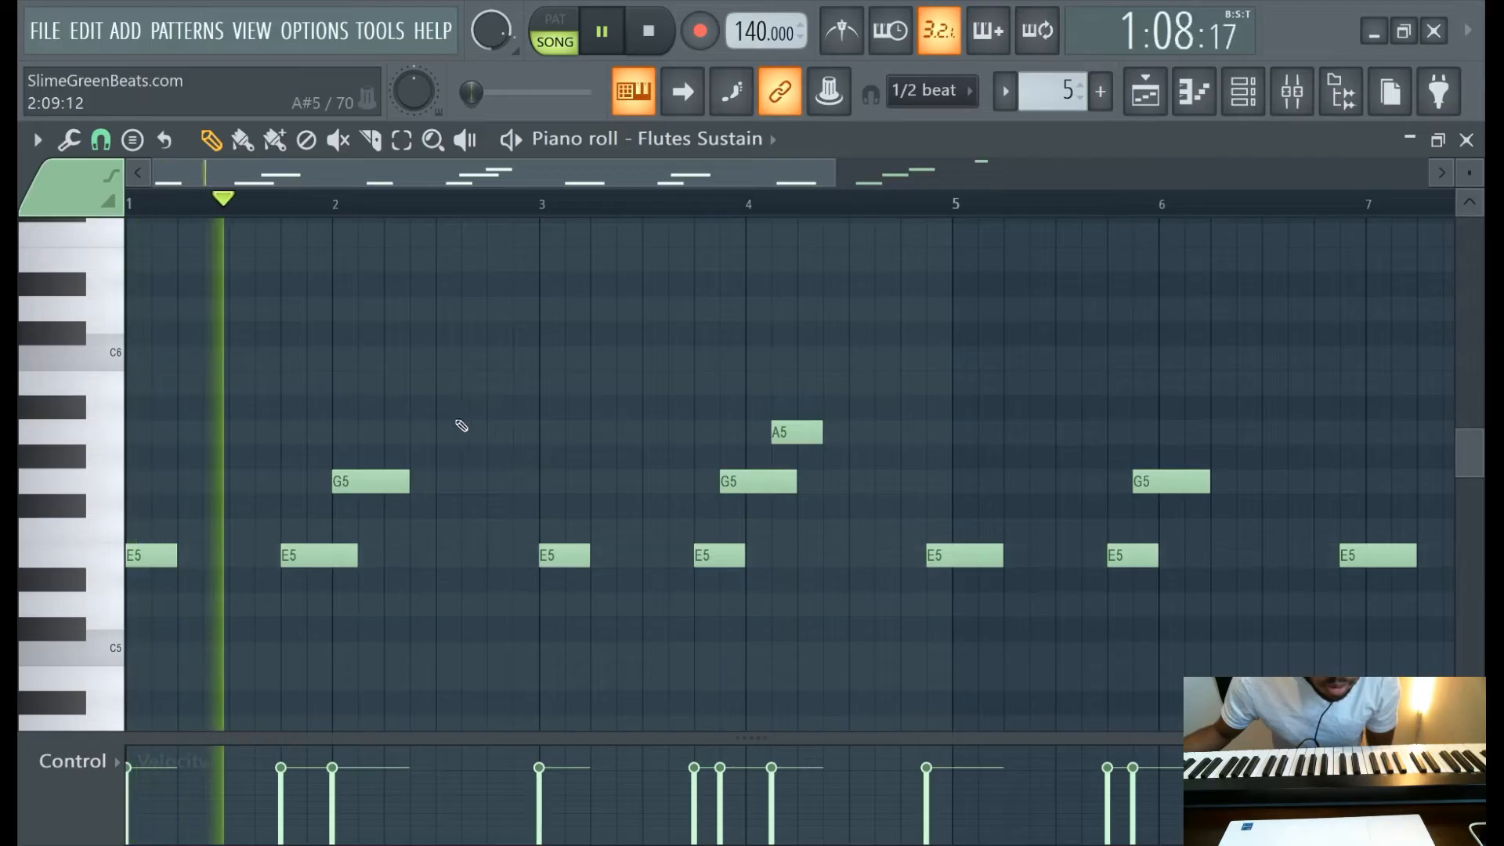
Shift early notes half a beat later: G5 to bar 4 with A5 on beat 2, E5 to bar 5, G5 to bar 6, E5 to bar 7
{"action": "left_click_drag", "start_coordinate": [756, 482], "coordinate": [783, 482]}
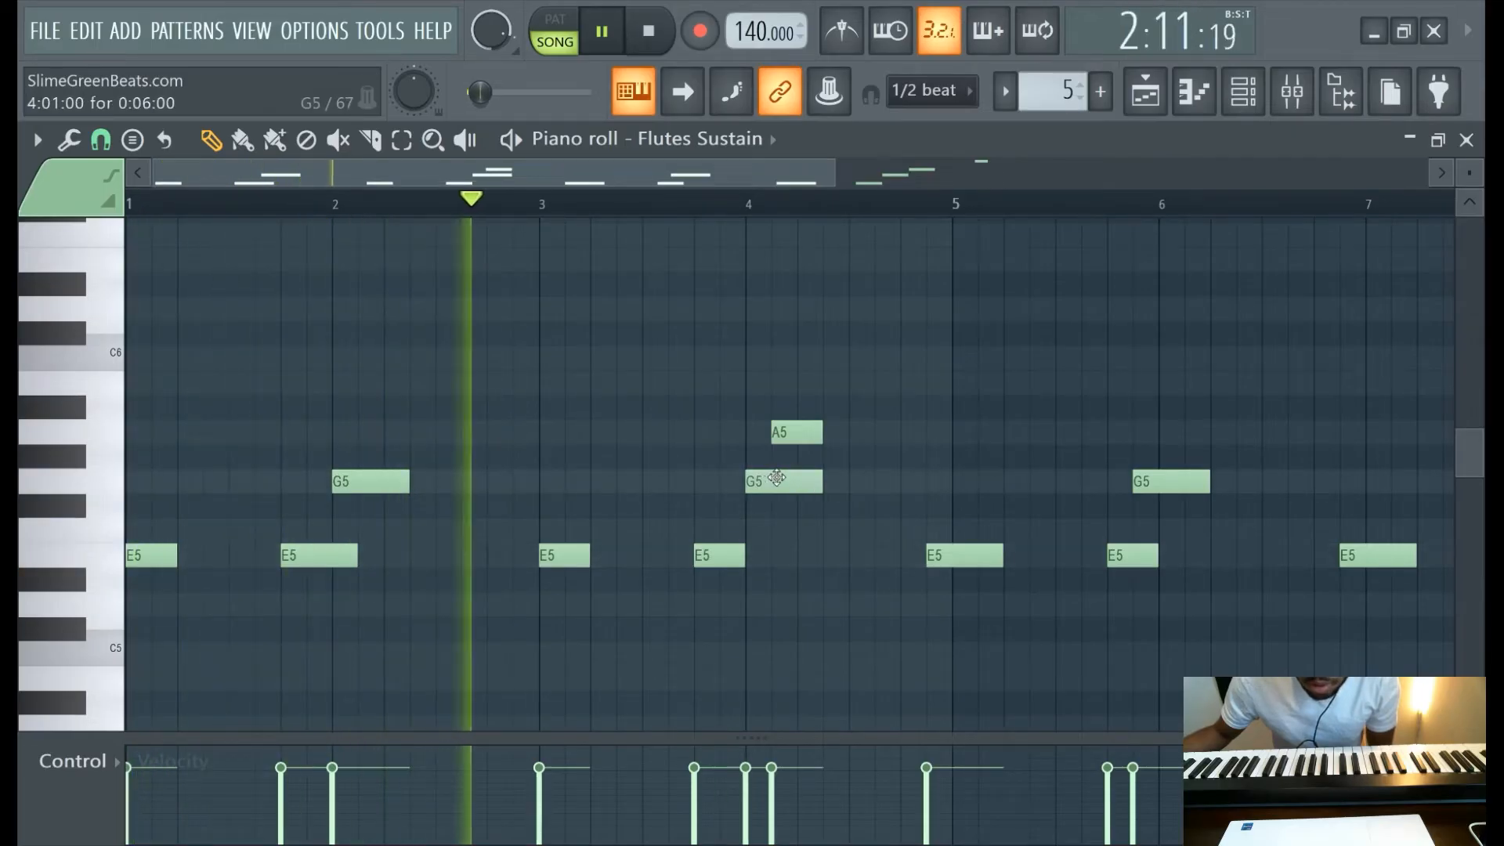
{"action": "left_click_drag", "start_coordinate": [805, 431], "coordinate": [831, 432]}
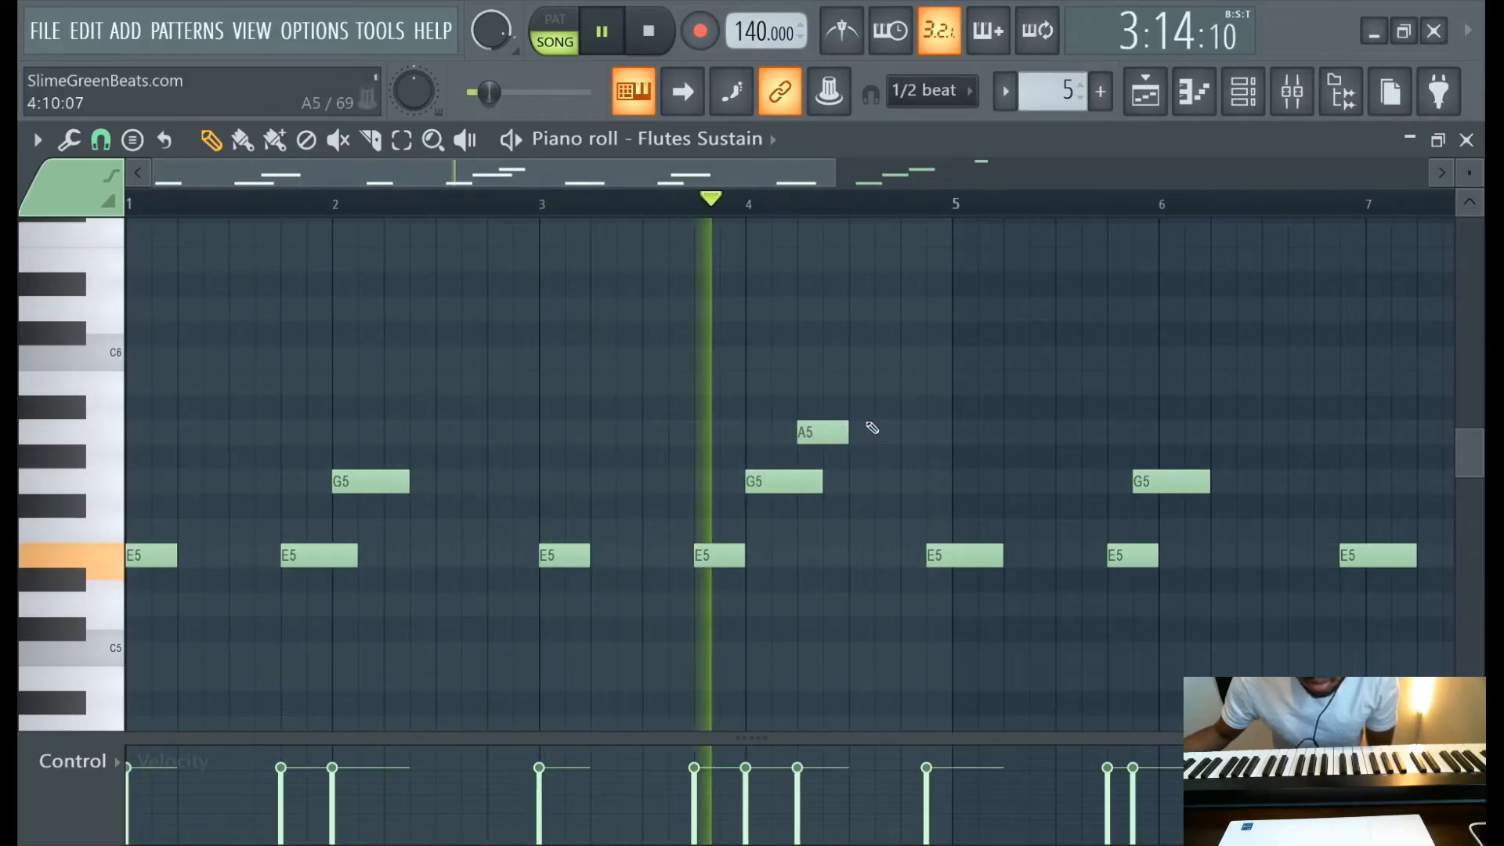
{"action": "left_click_drag", "start_coordinate": [660, 554], "coordinate": [685, 554]}
{"action": "left_click_drag", "start_coordinate": [897, 480], "coordinate": [923, 480]}
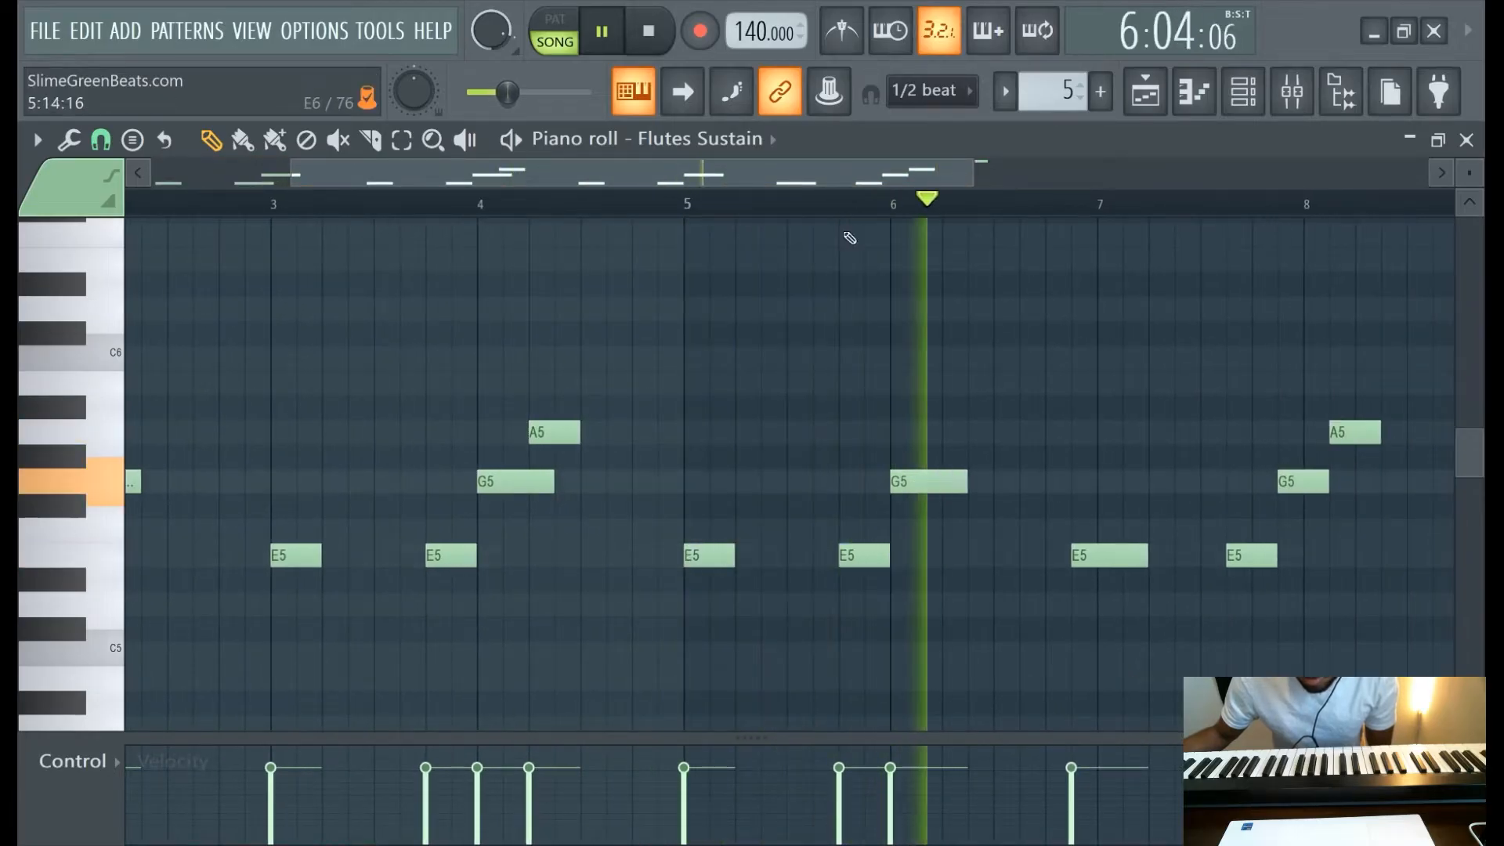
{"action": "left_click_drag", "start_coordinate": [881, 552], "coordinate": [907, 553]}
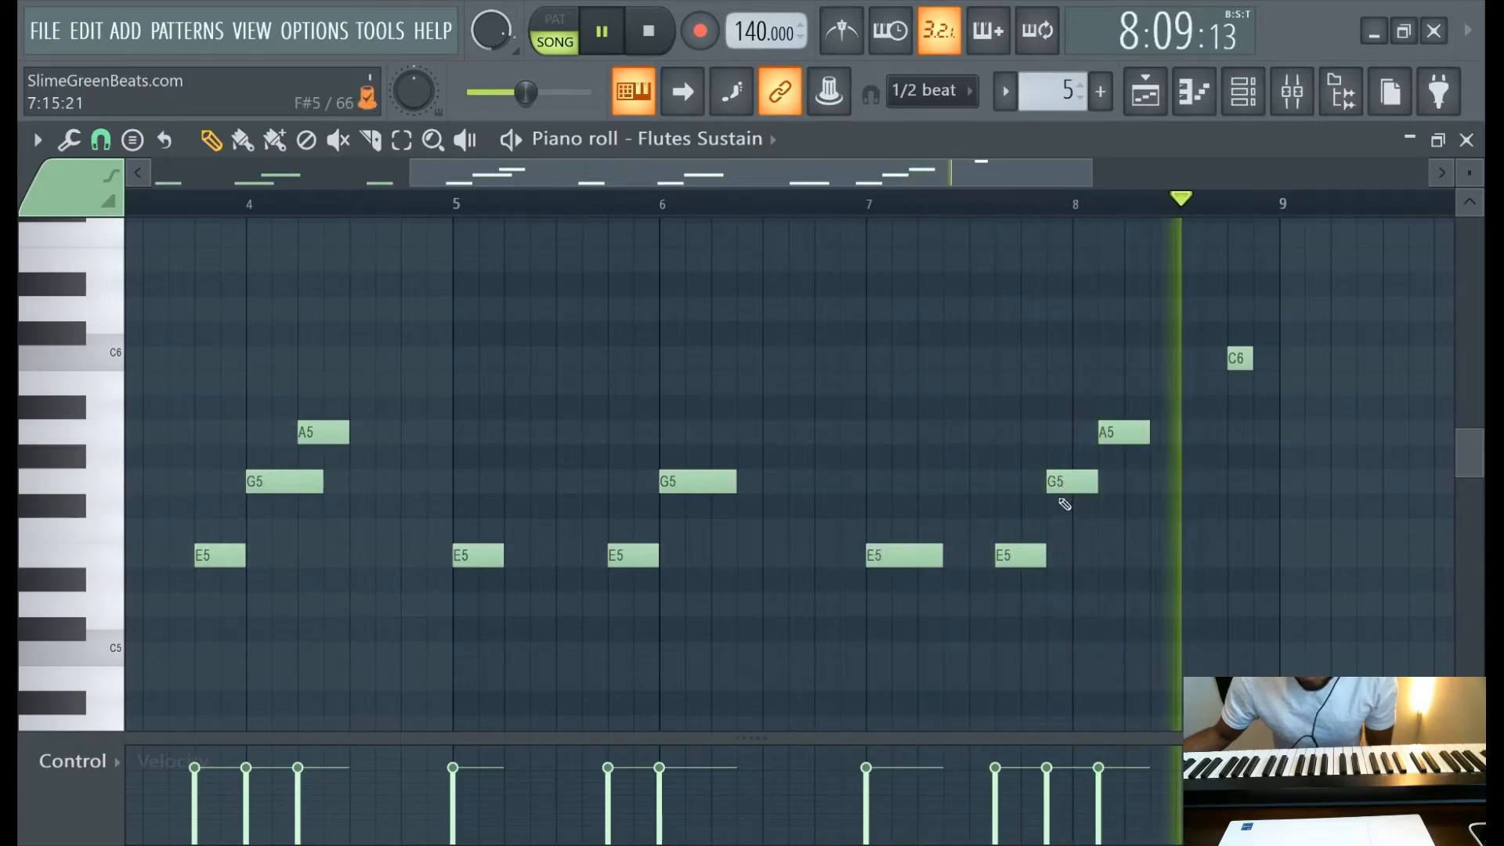
Move the last E5 to beat 4 of bar 7 and put G5, A5 and a one-beat C6 on bar 8's first three beats
{"action": "right_click", "coordinate": [170, 238], "text": "ctrl"}
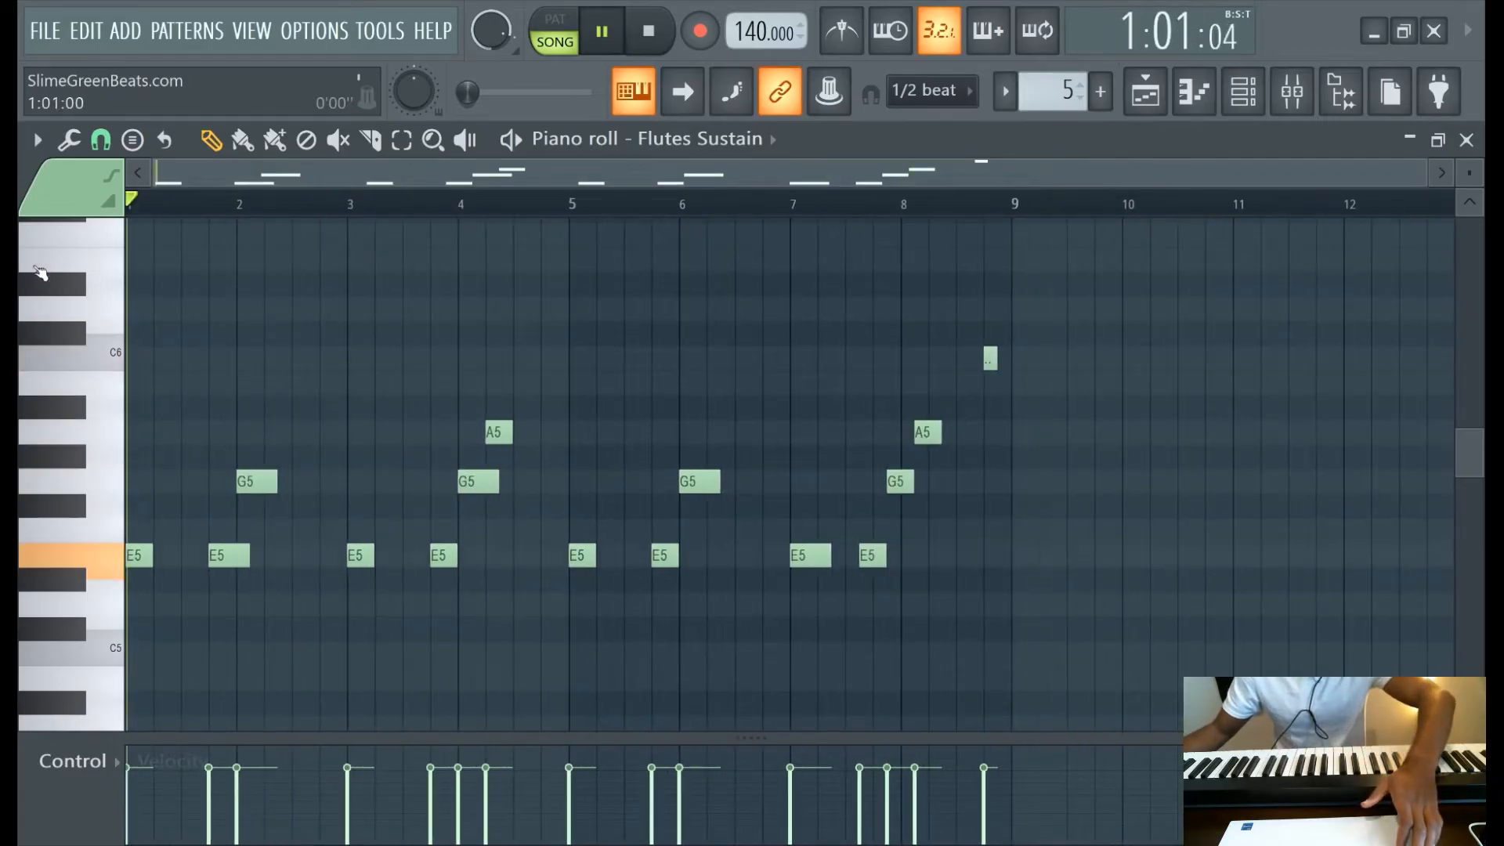
{"action": "left_click_drag", "start_coordinate": [868, 558], "coordinate": [882, 558]}
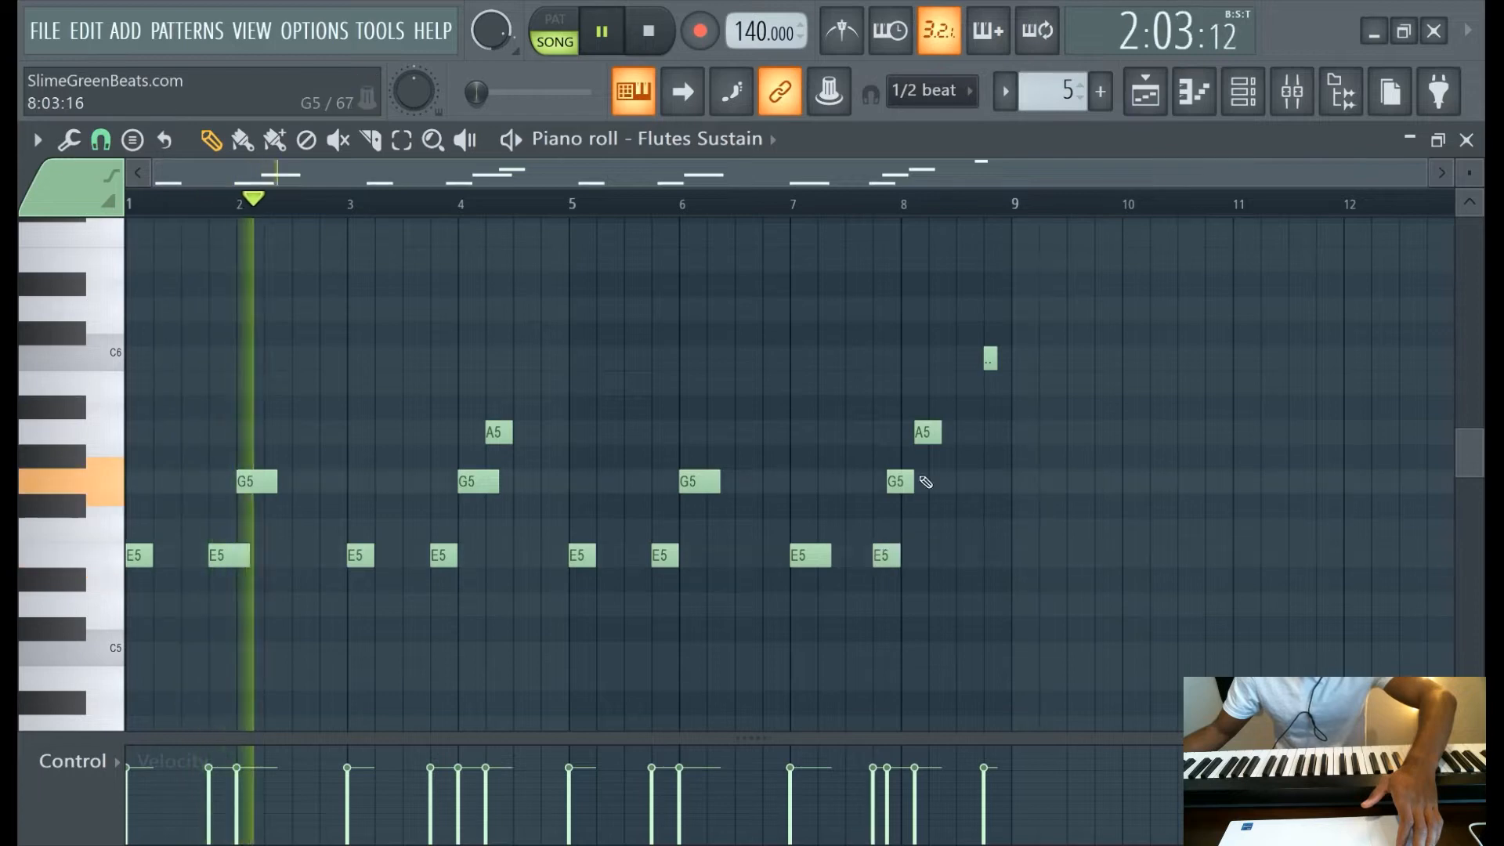
{"action": "left_click_drag", "start_coordinate": [900, 481], "coordinate": [942, 432]}
{"action": "mouse_move", "coordinate": [992, 366]}
{"action": "left_mouse_down"}
{"action": "mouse_move", "coordinate": [964, 365]}
{"action": "mouse_move", "coordinate": [980, 366]}
{"action": "left_mouse_up"}
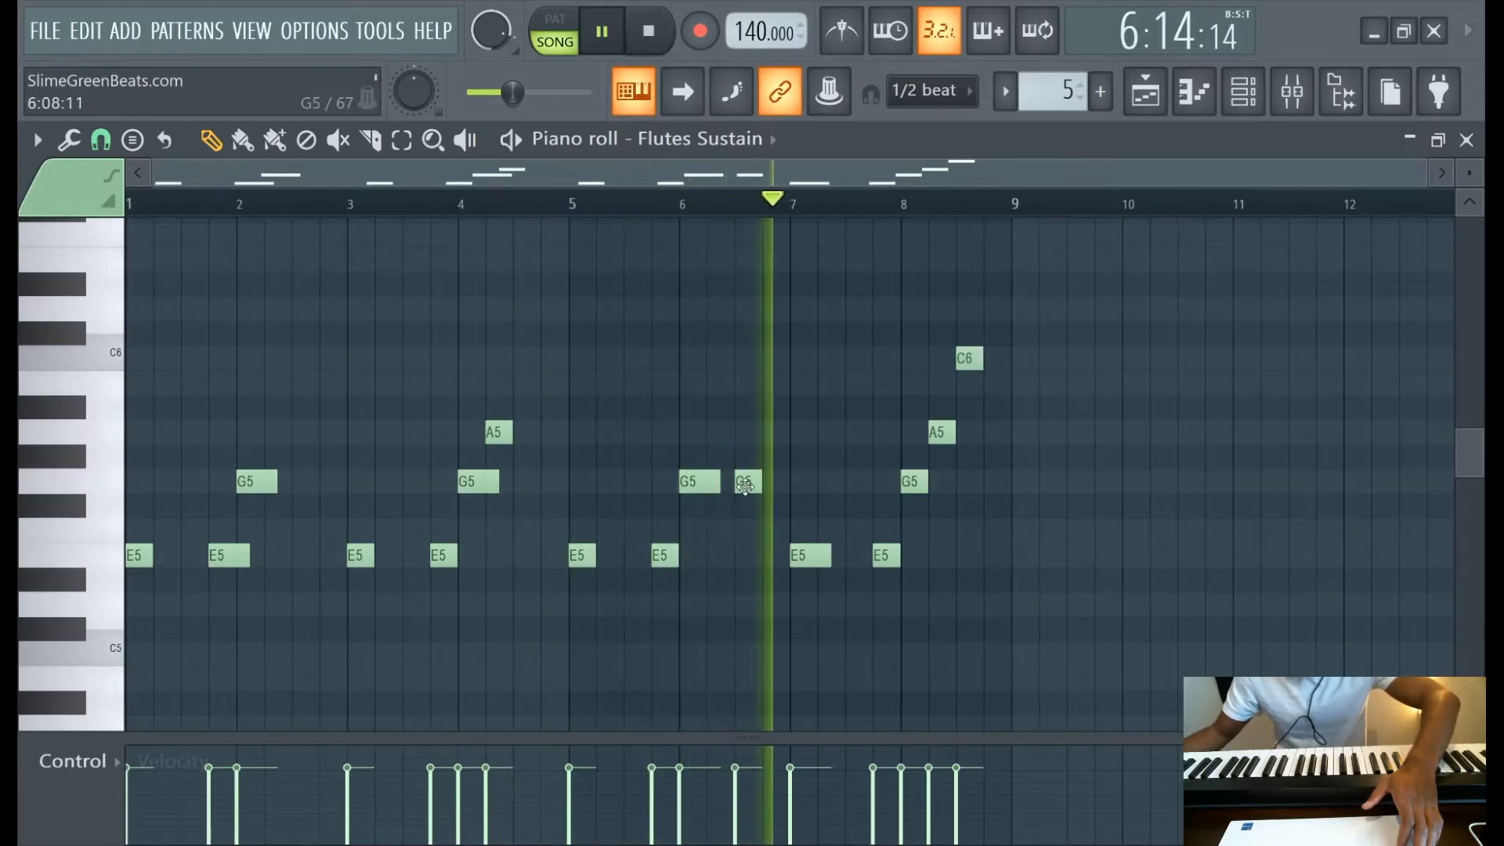
Shorten the G5 at the start of bar 6 to one beat and stop playback
{"action": "left_click_drag", "start_coordinate": [717, 481], "coordinate": [703, 484]}
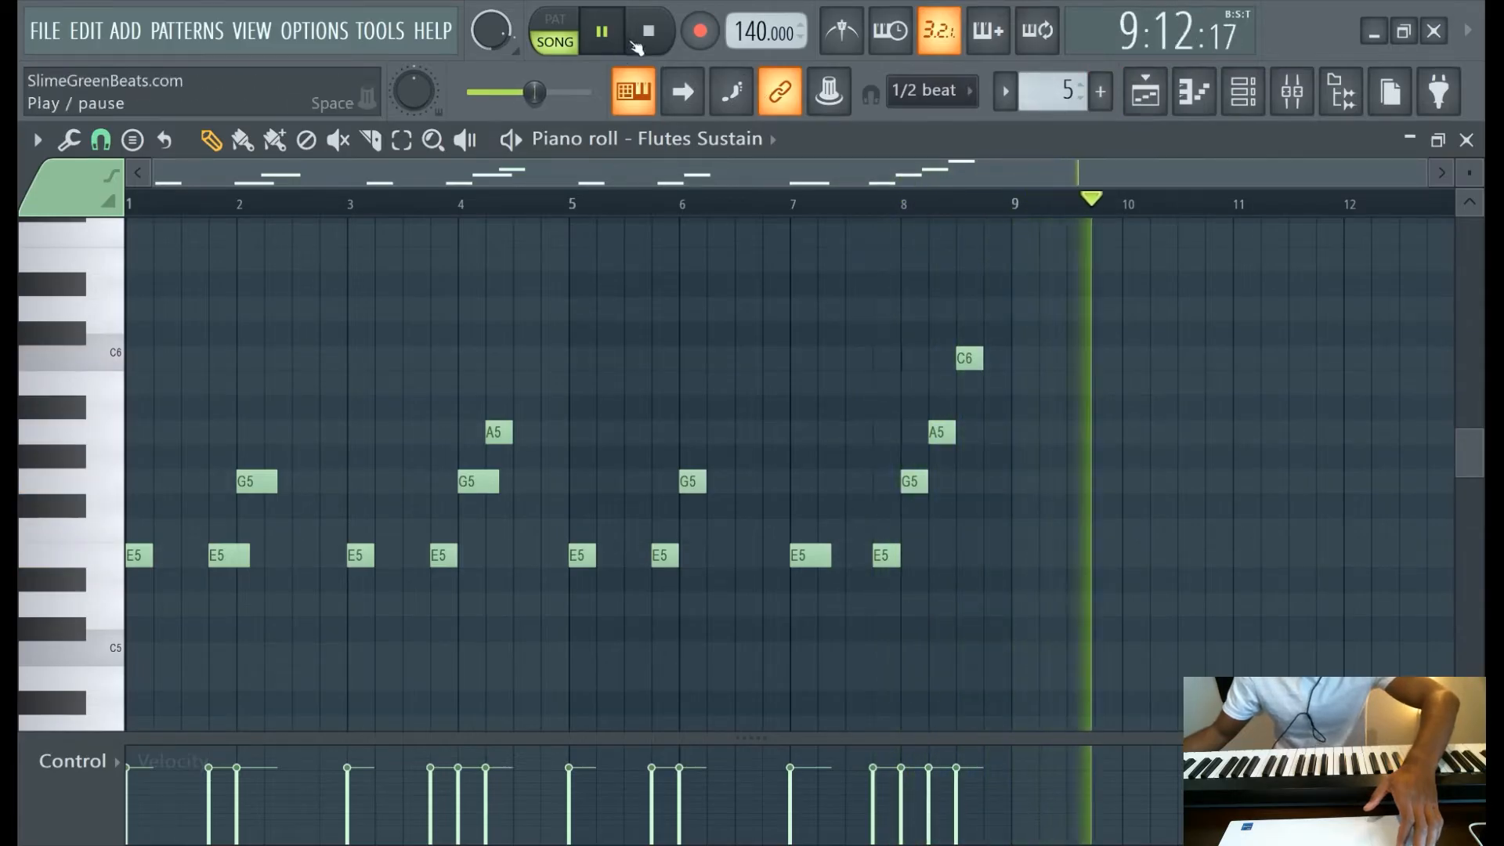
{"action": "left_click", "coordinate": [647, 32]}
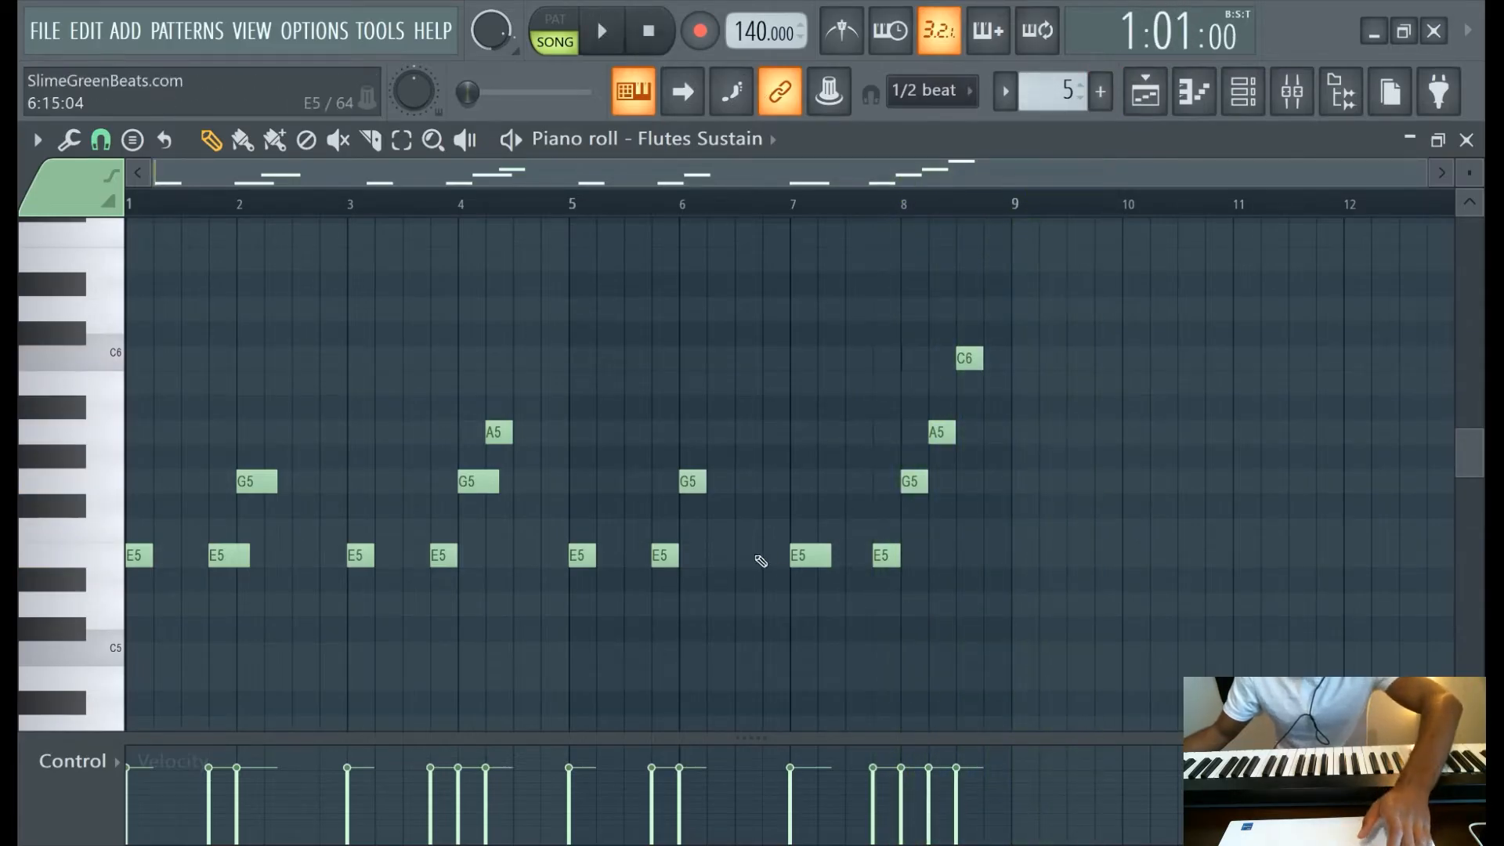
Select all the flute notes and nudge them slightly later, just off the grid
{"action": "key", "text": "ctrl+a"}
{"action": "scroll", "coordinate": [537, 487], "scroll_direction": "up", "scroll_amount": 5}
{"action": "scroll", "coordinate": [479, 495], "scroll_direction": "up", "scroll_amount": 7}
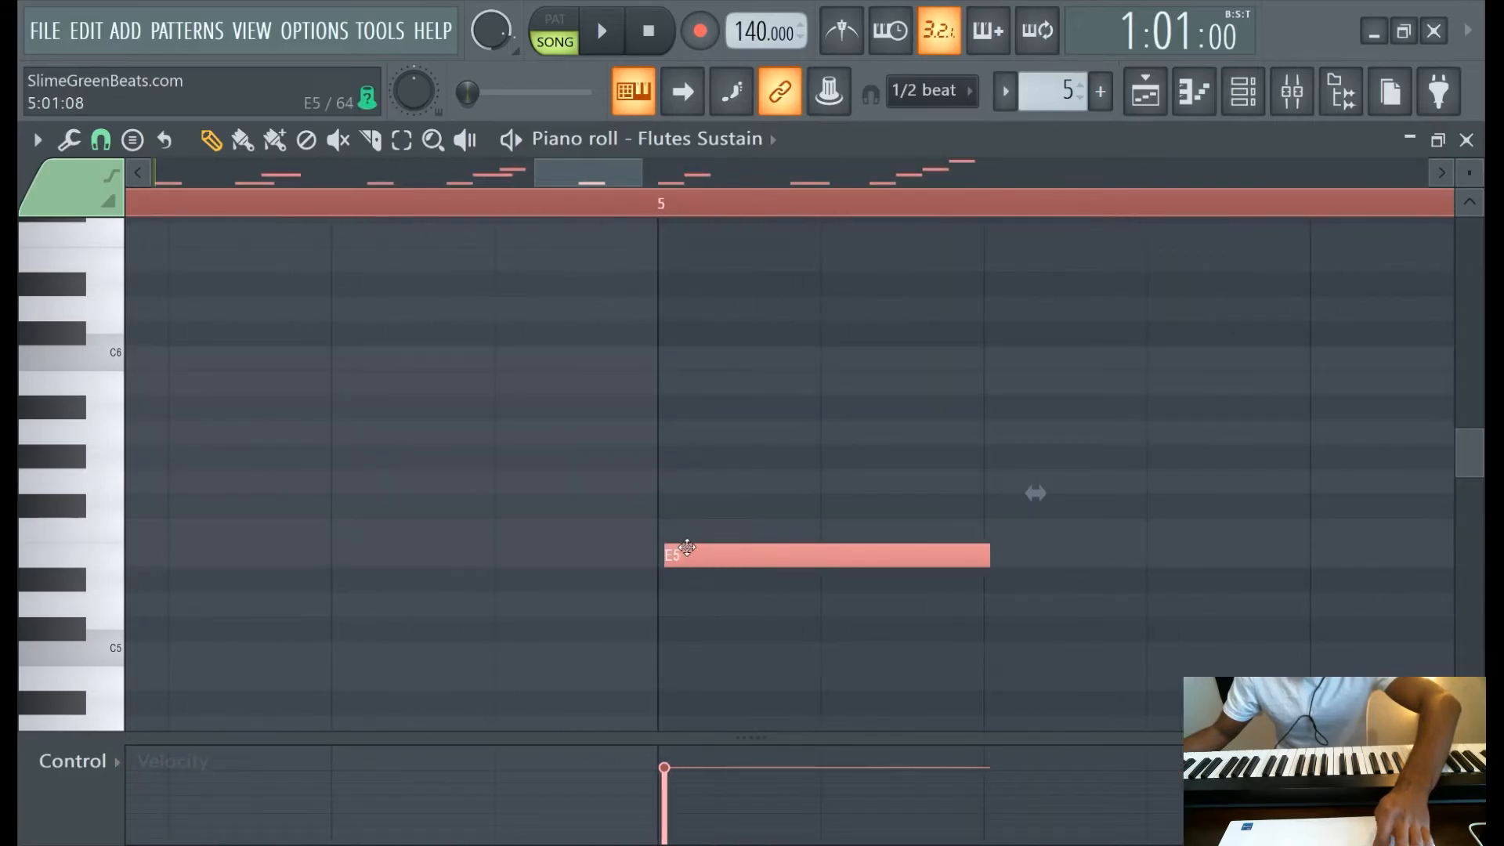
Nudge all the Close Grand notes in Pattern 4 slightly later, just off the grid, and deselect them
{"action": "left_click", "coordinate": [1159, 99]}
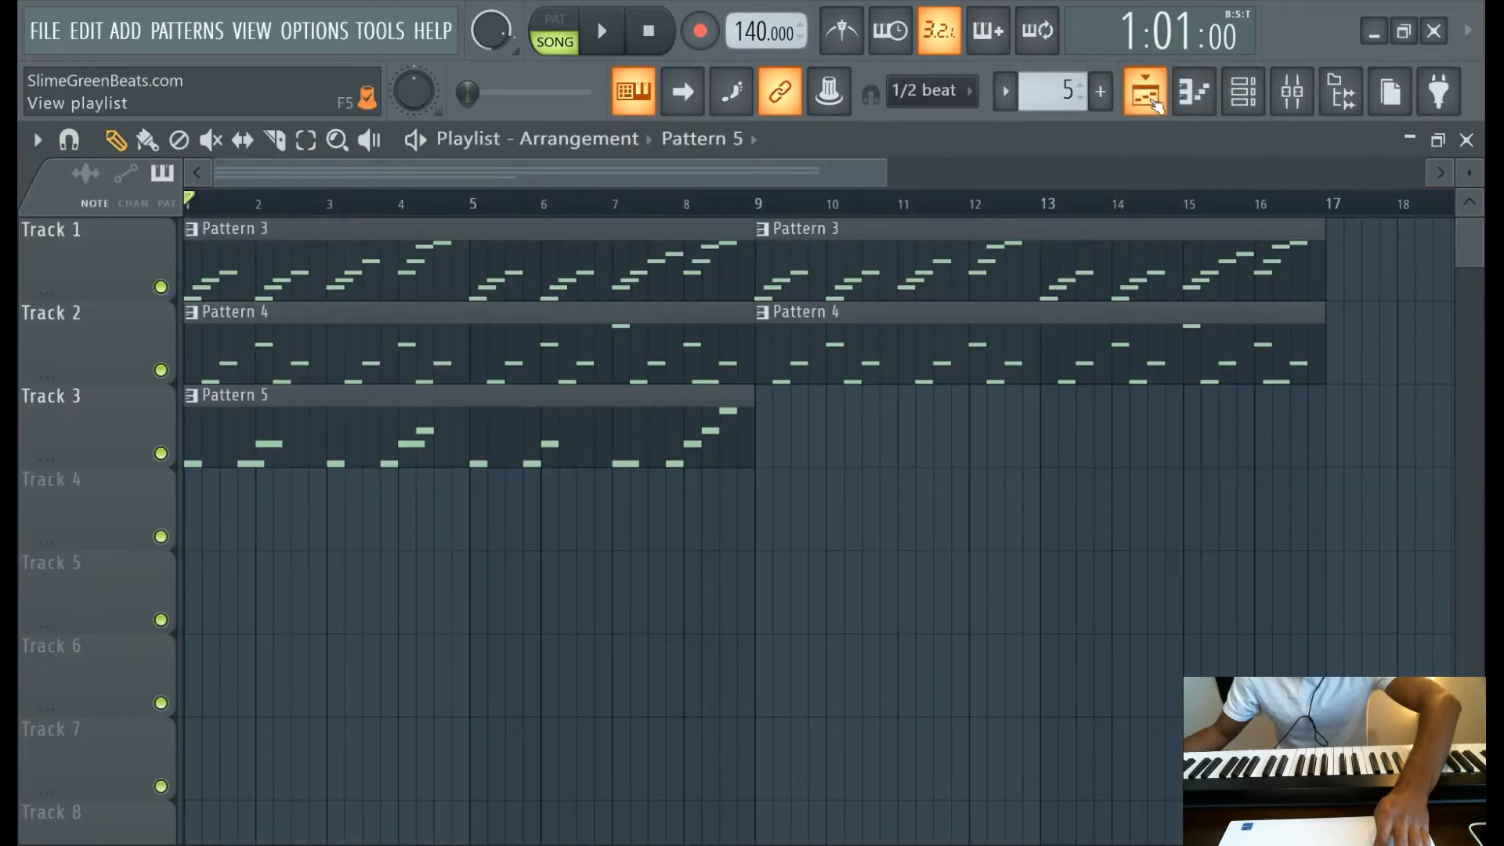
{"action": "double_click", "coordinate": [403, 358]}
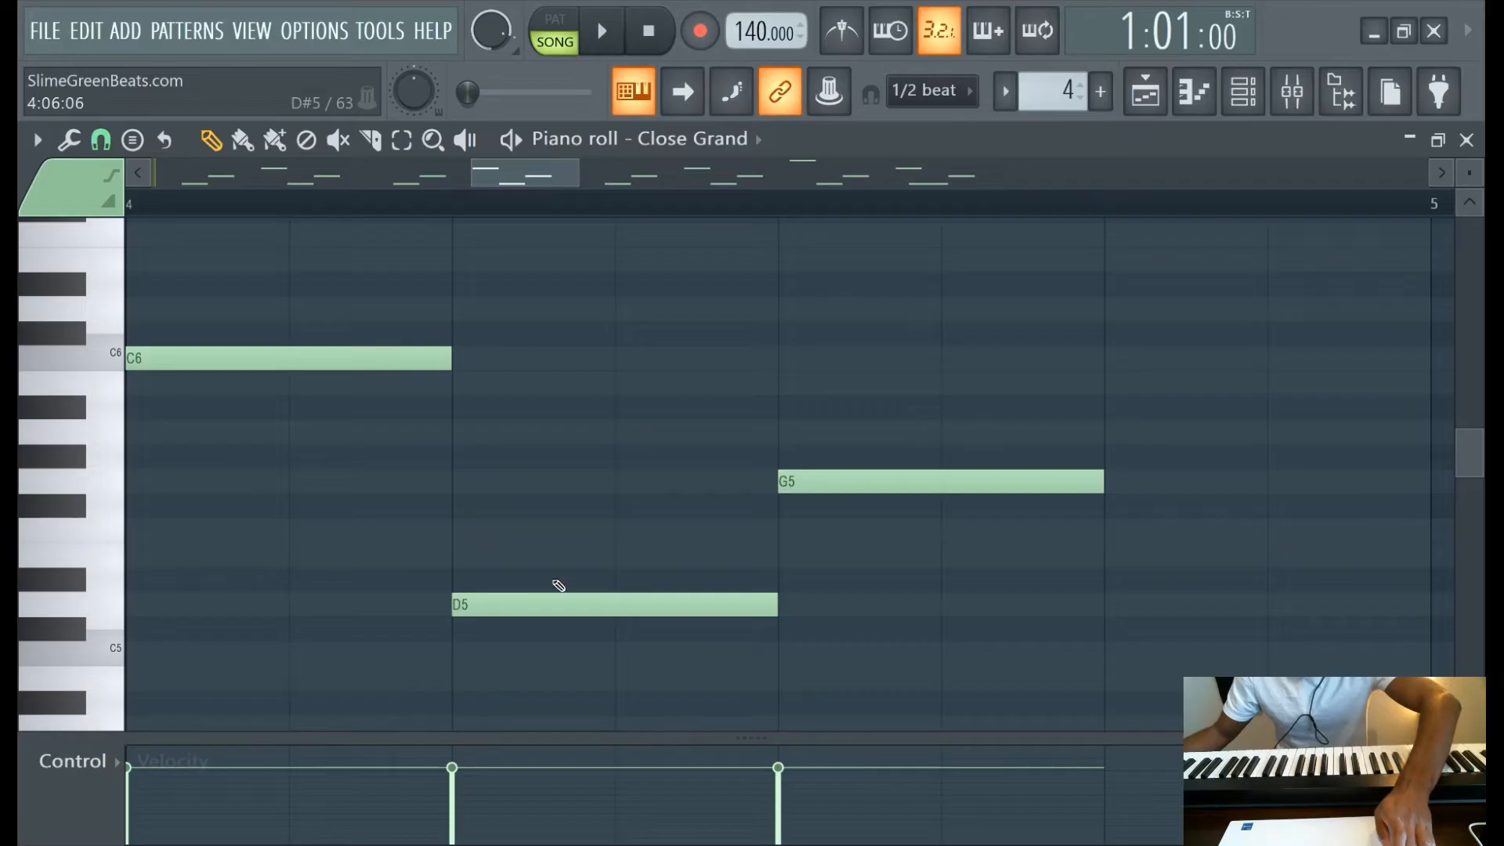
{"action": "key", "text": "ctrl+a"}
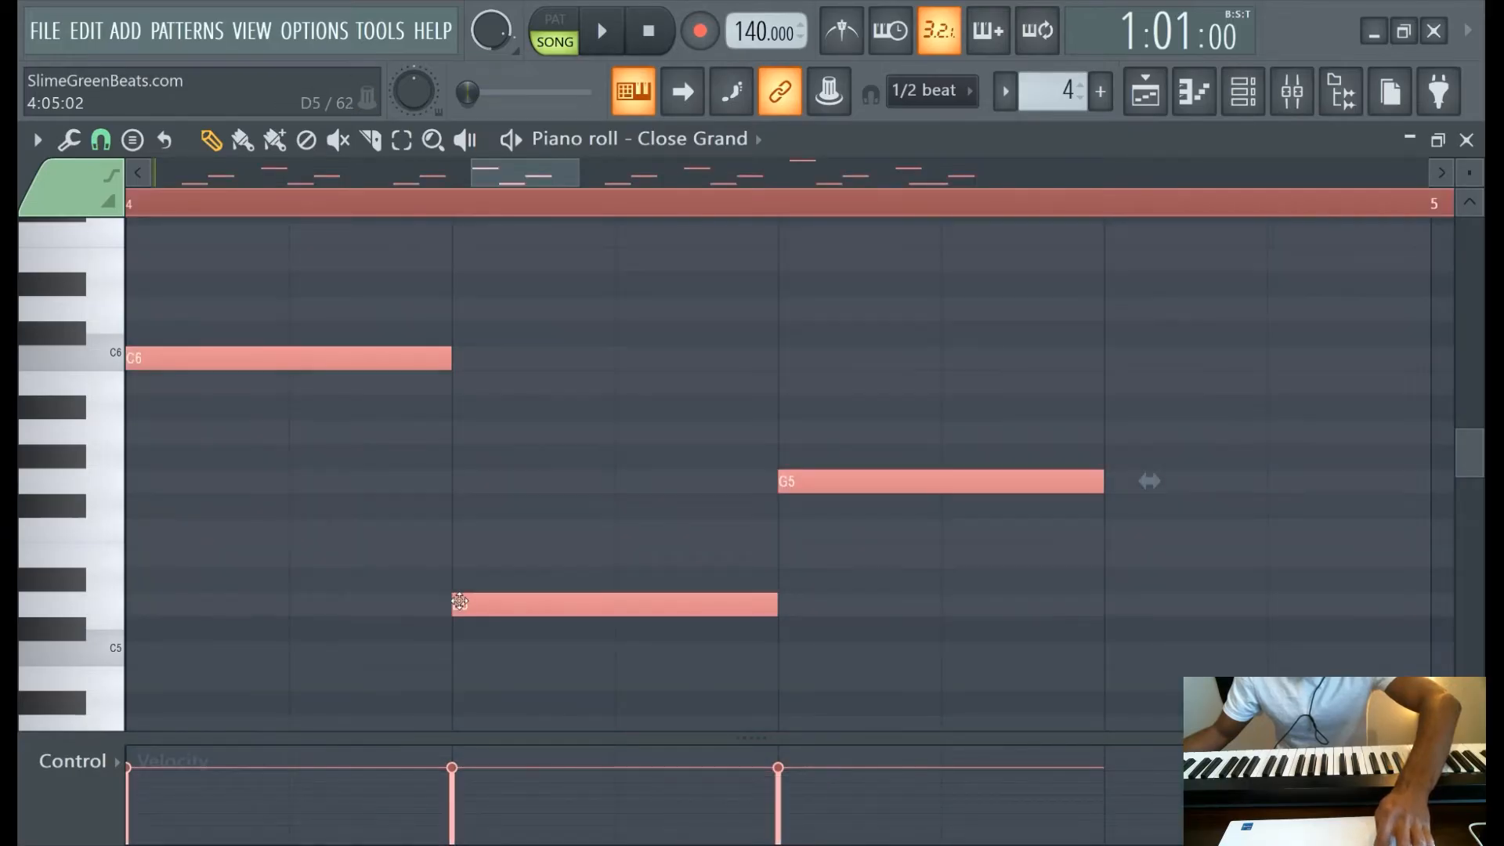
{"action": "left_click_drag", "start_coordinate": [460, 601], "coordinate": [463, 600]}
{"action": "key", "text": "ctrl+d"}
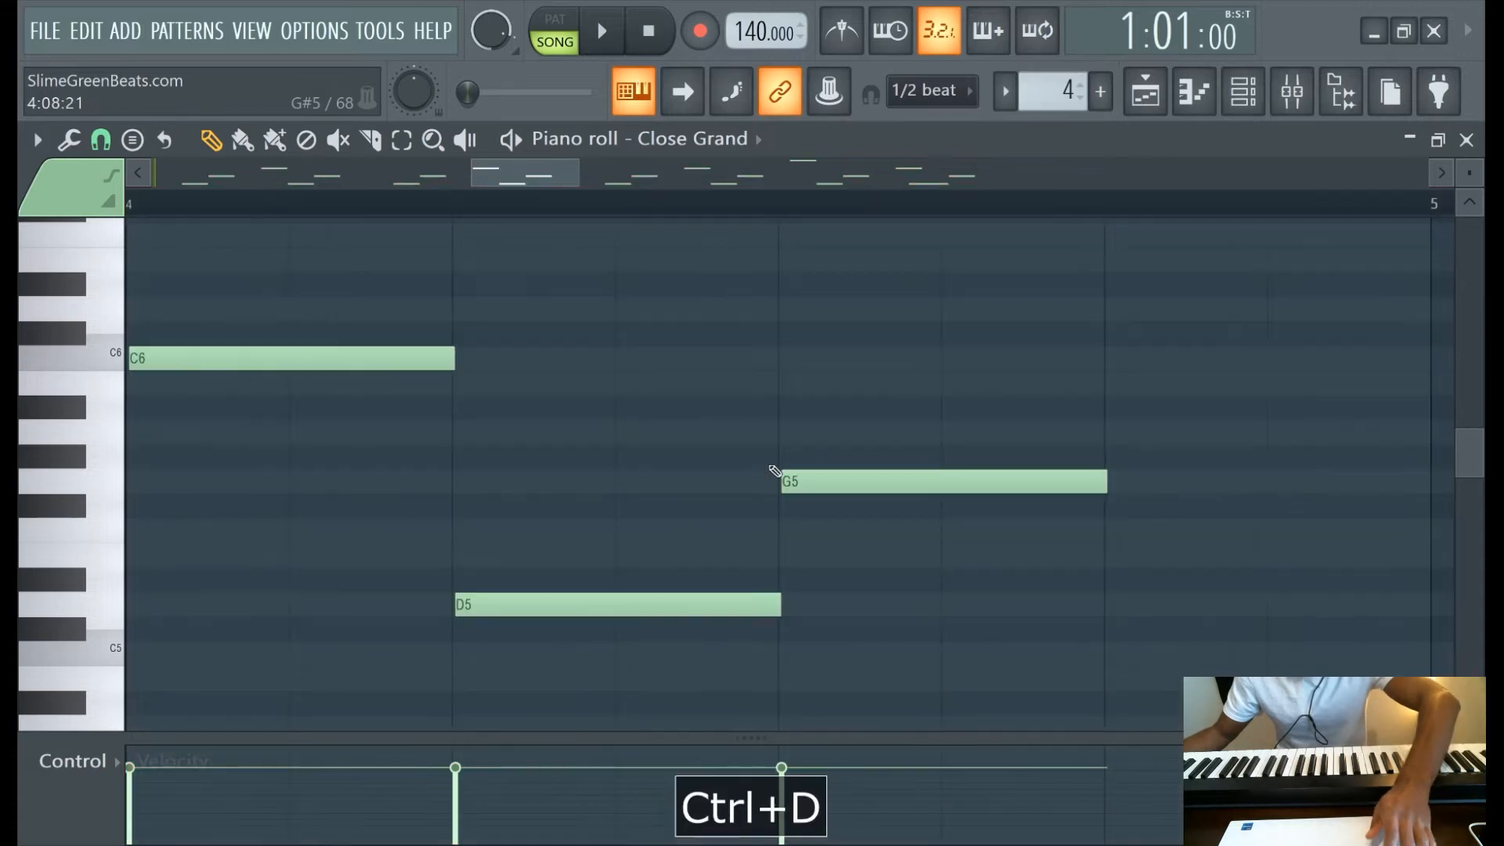
{"action": "scroll", "coordinate": [802, 447], "scroll_direction": "down", "scroll_amount": 5}
Slightly randomize the velocities of all the Flutes Sustain notes in Pattern 5
{"action": "left_click", "coordinate": [1145, 92]}
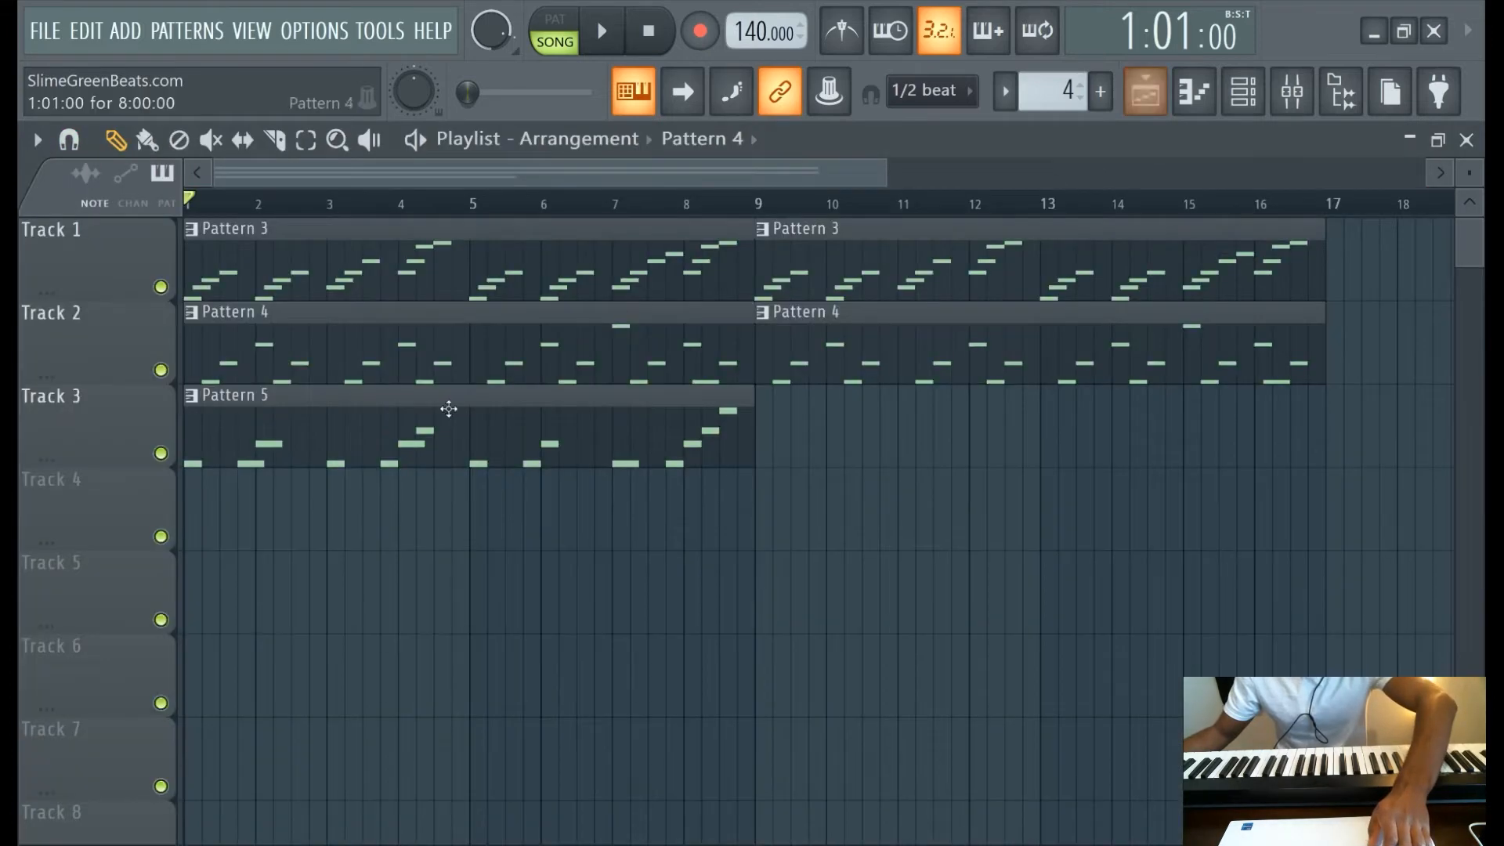
{"action": "double_click", "coordinate": [392, 440]}
{"action": "key", "text": "ctrl+a"}
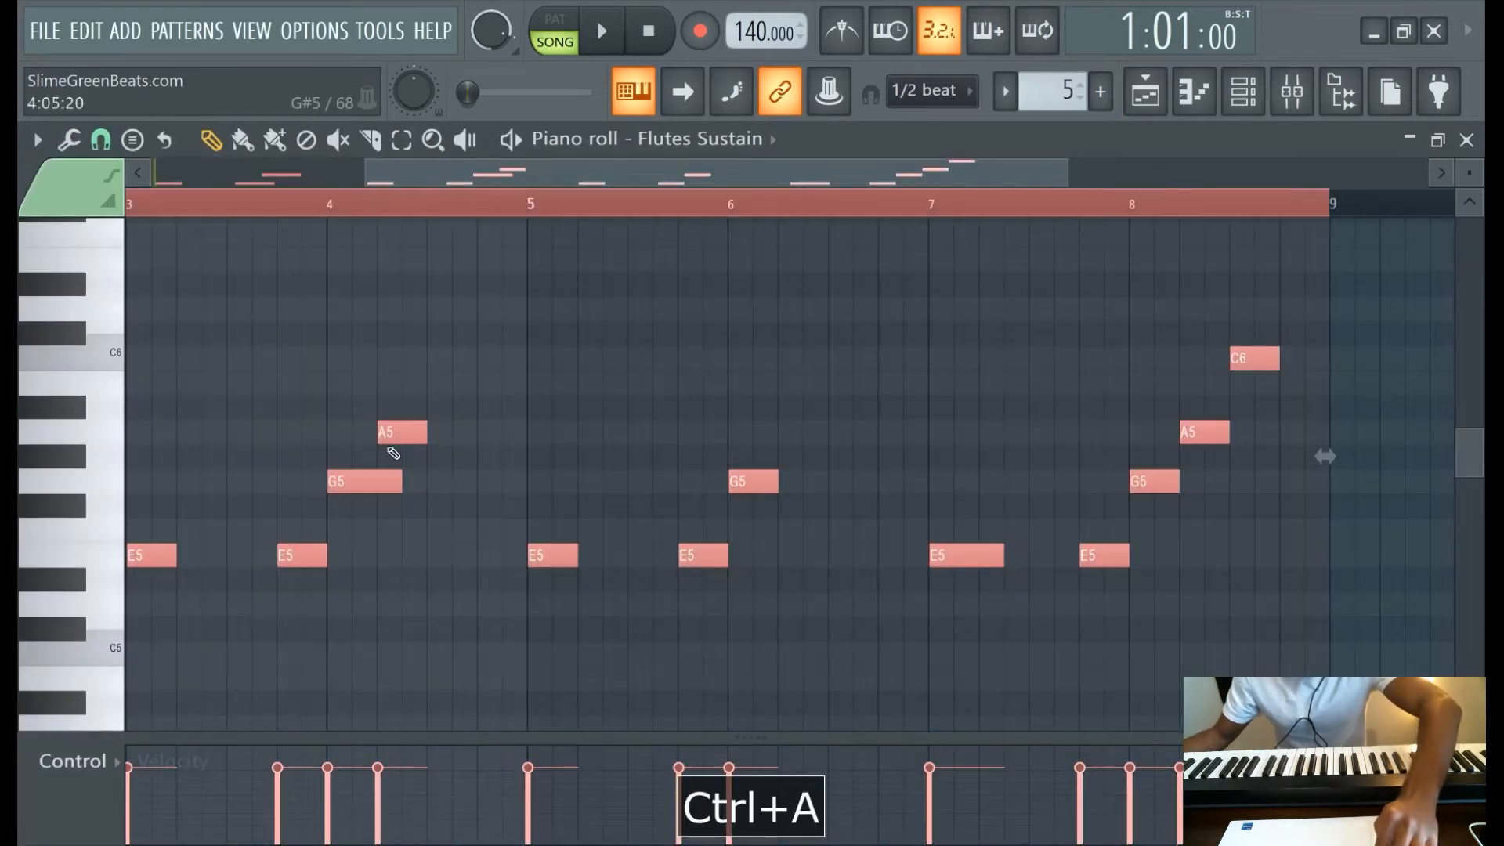
{"action": "key", "text": "alt+r"}
{"action": "left_click", "coordinate": [935, 729]}
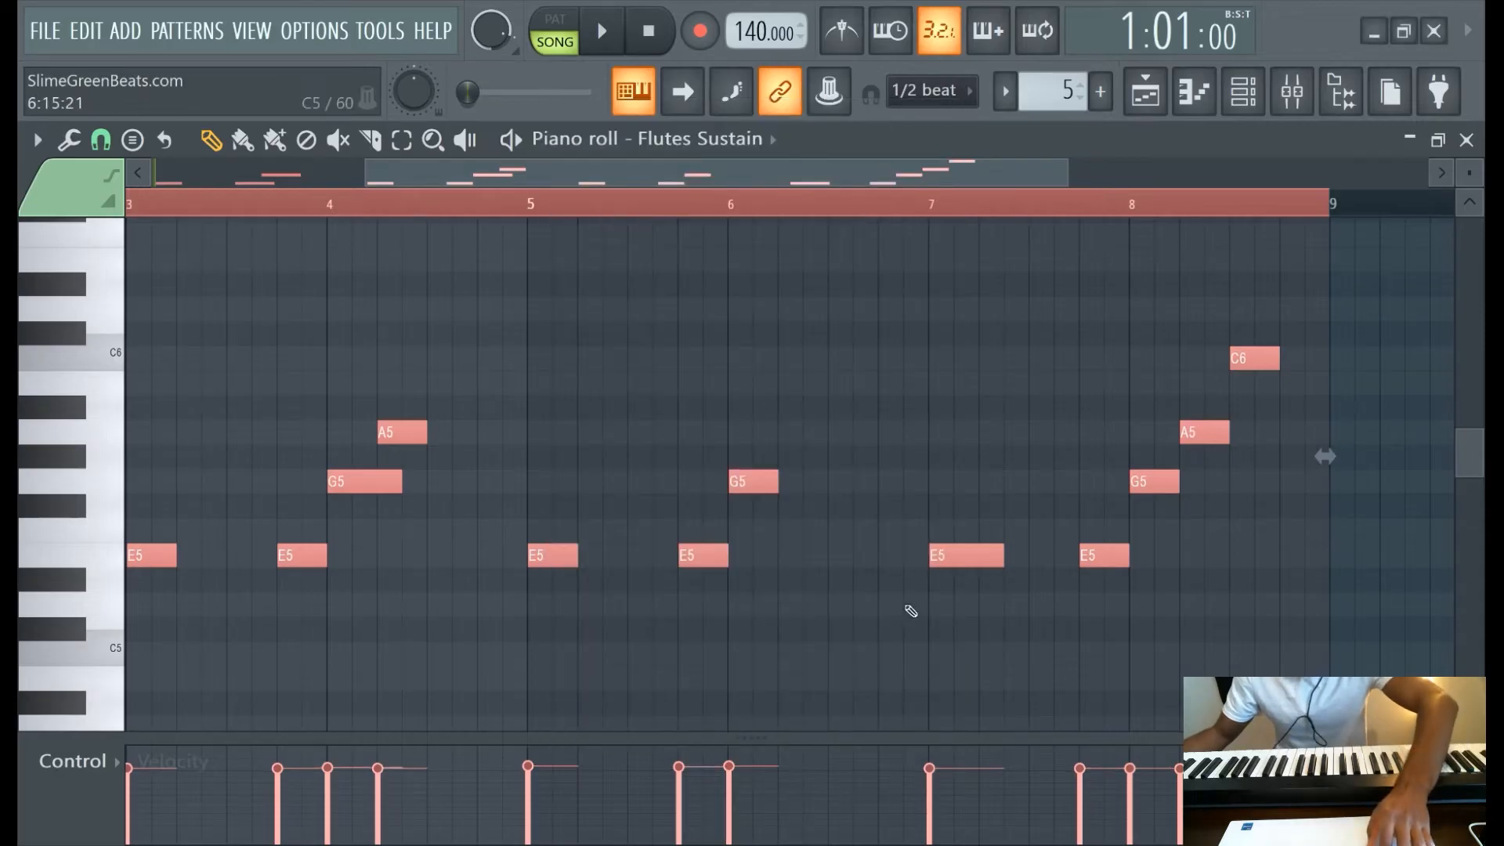
Deselect the flute notes, place a second Pattern 5 clip on Track 3 at bar 9, and play the arrangement
{"action": "scroll", "coordinate": [1091, 423], "scroll_direction": "up", "scroll_amount": 2}
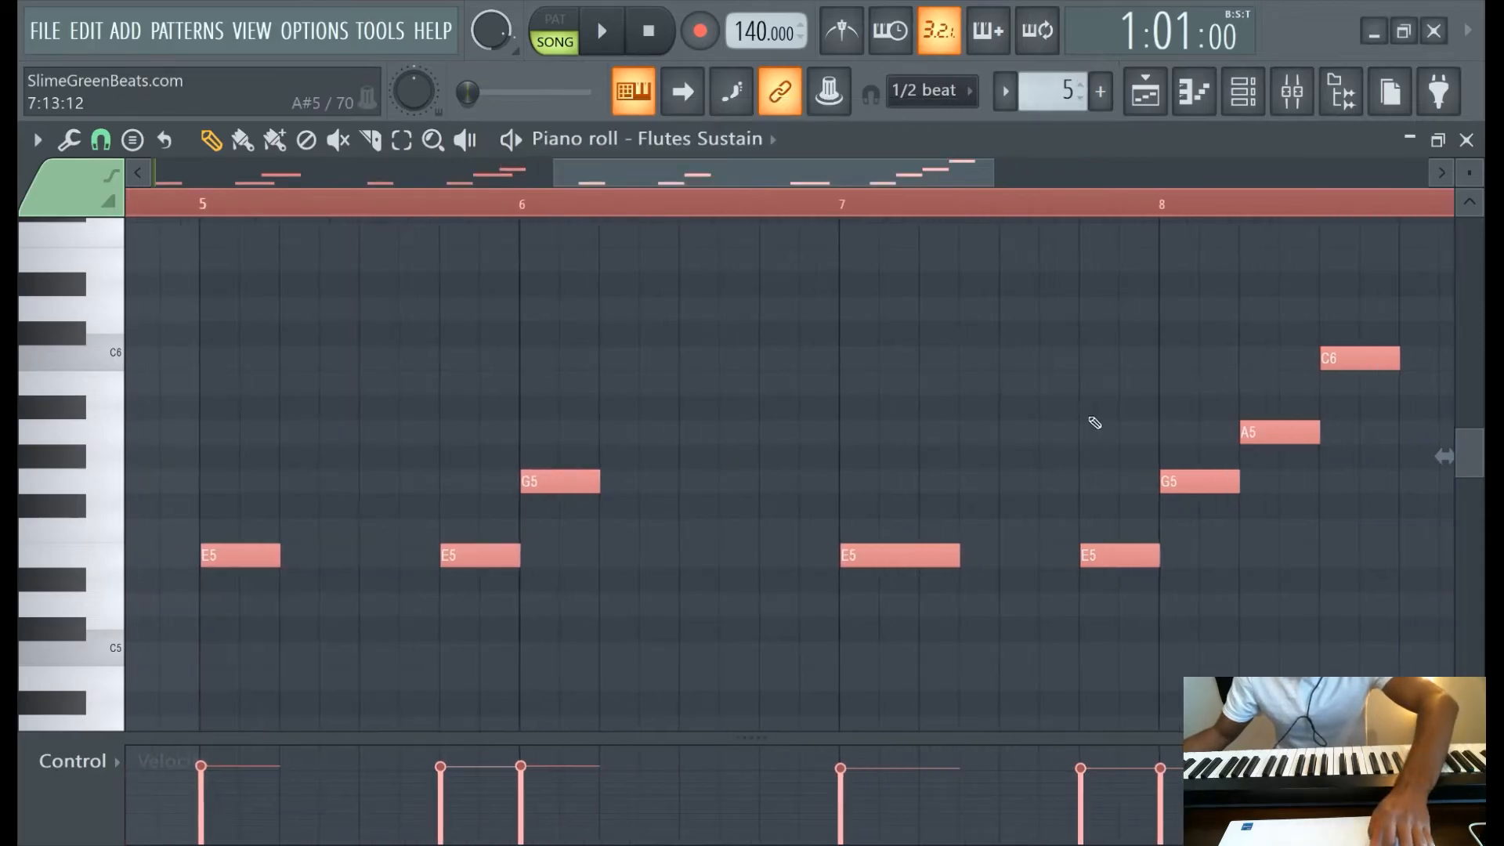
{"action": "scroll", "coordinate": [910, 553], "scroll_direction": "down", "scroll_amount": 4}
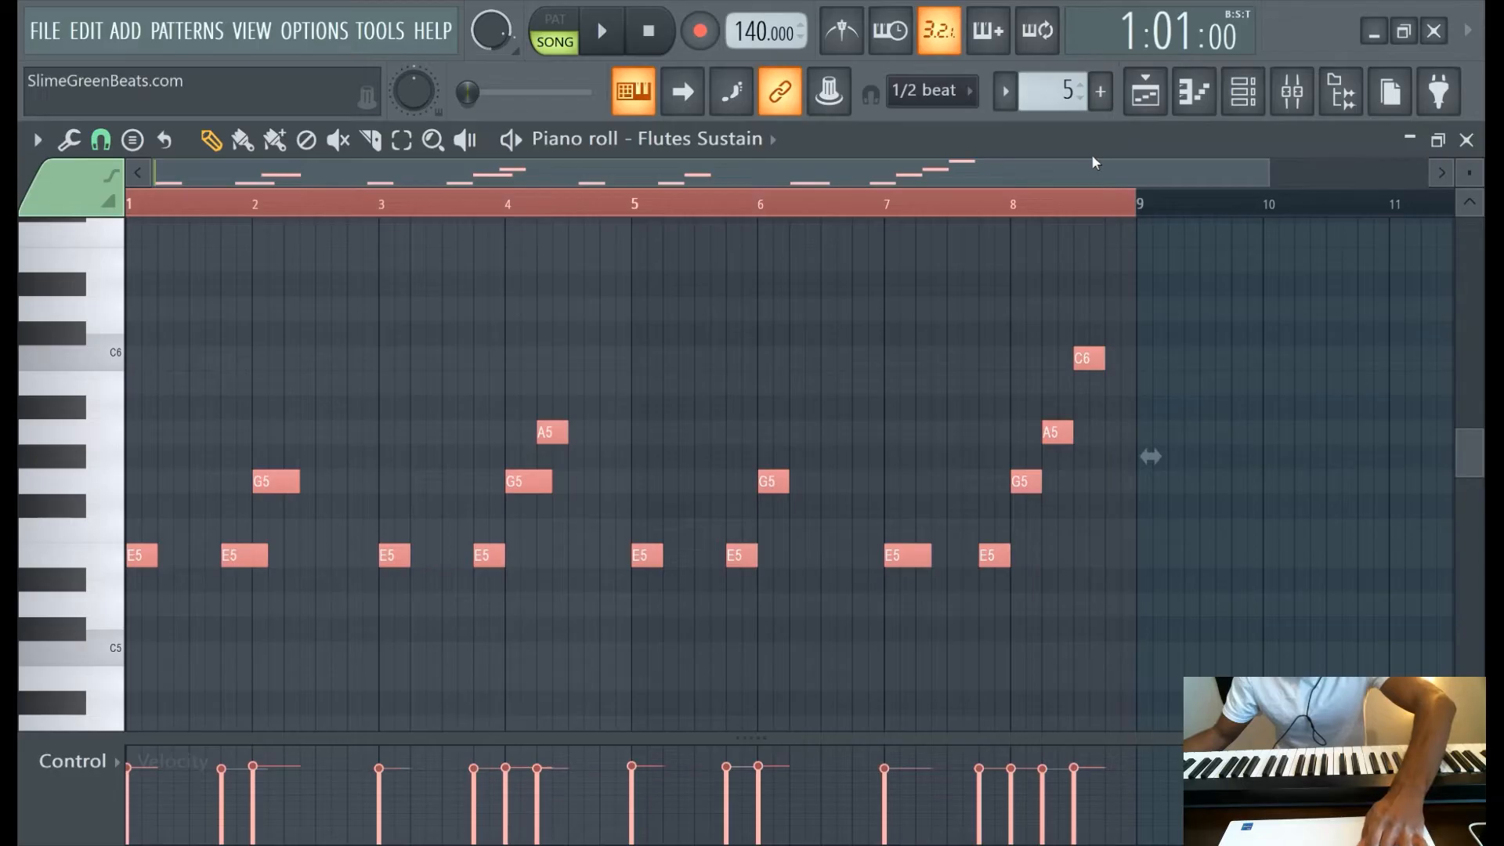
{"action": "key", "text": "ctrl+d"}
{"action": "left_click", "coordinate": [1145, 91]}
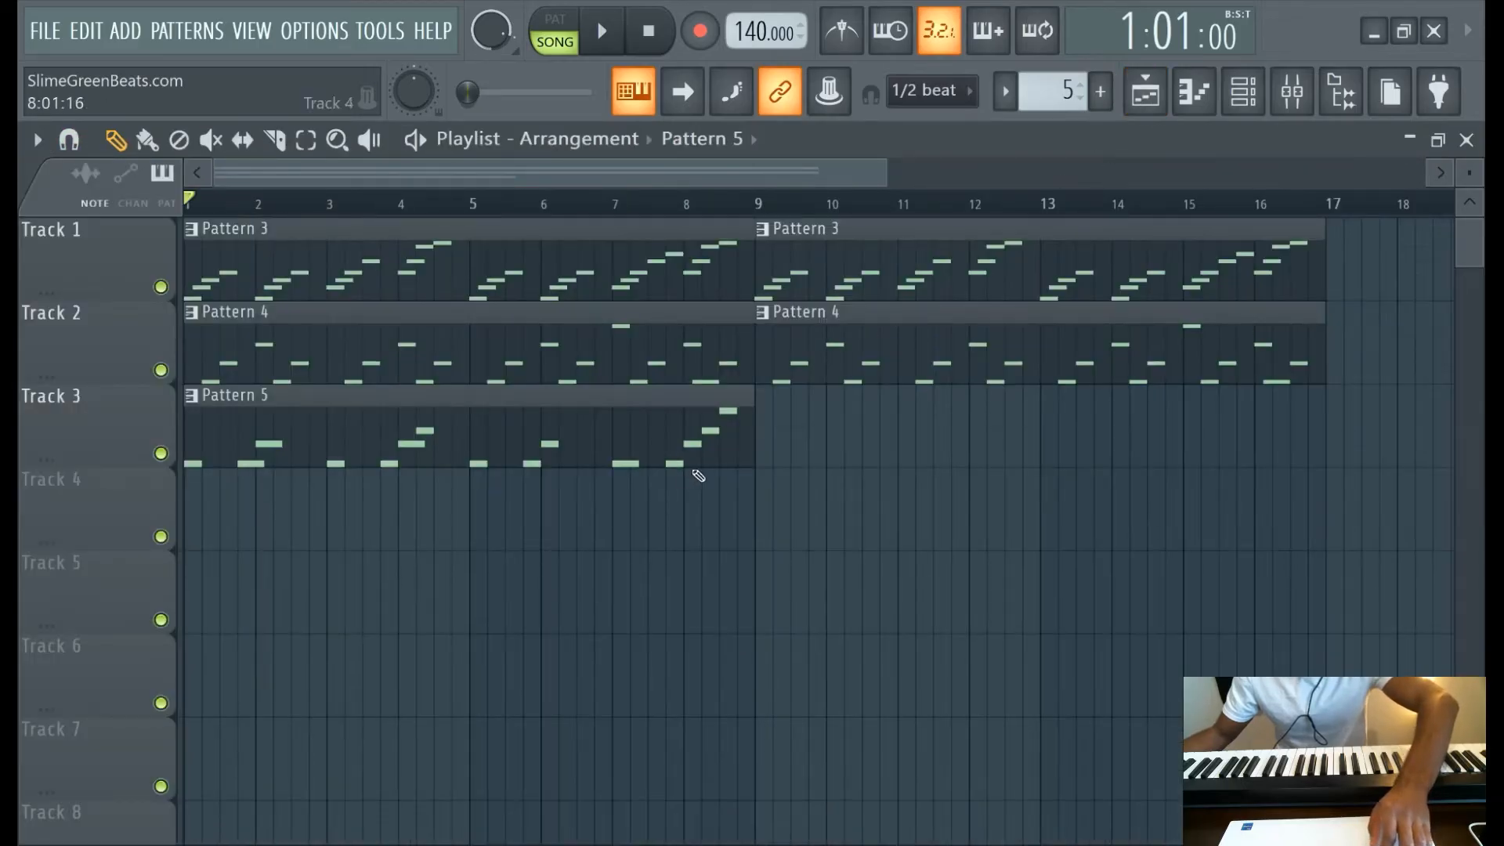
{"action": "left_click_drag", "start_coordinate": [785, 433], "coordinate": [820, 436]}
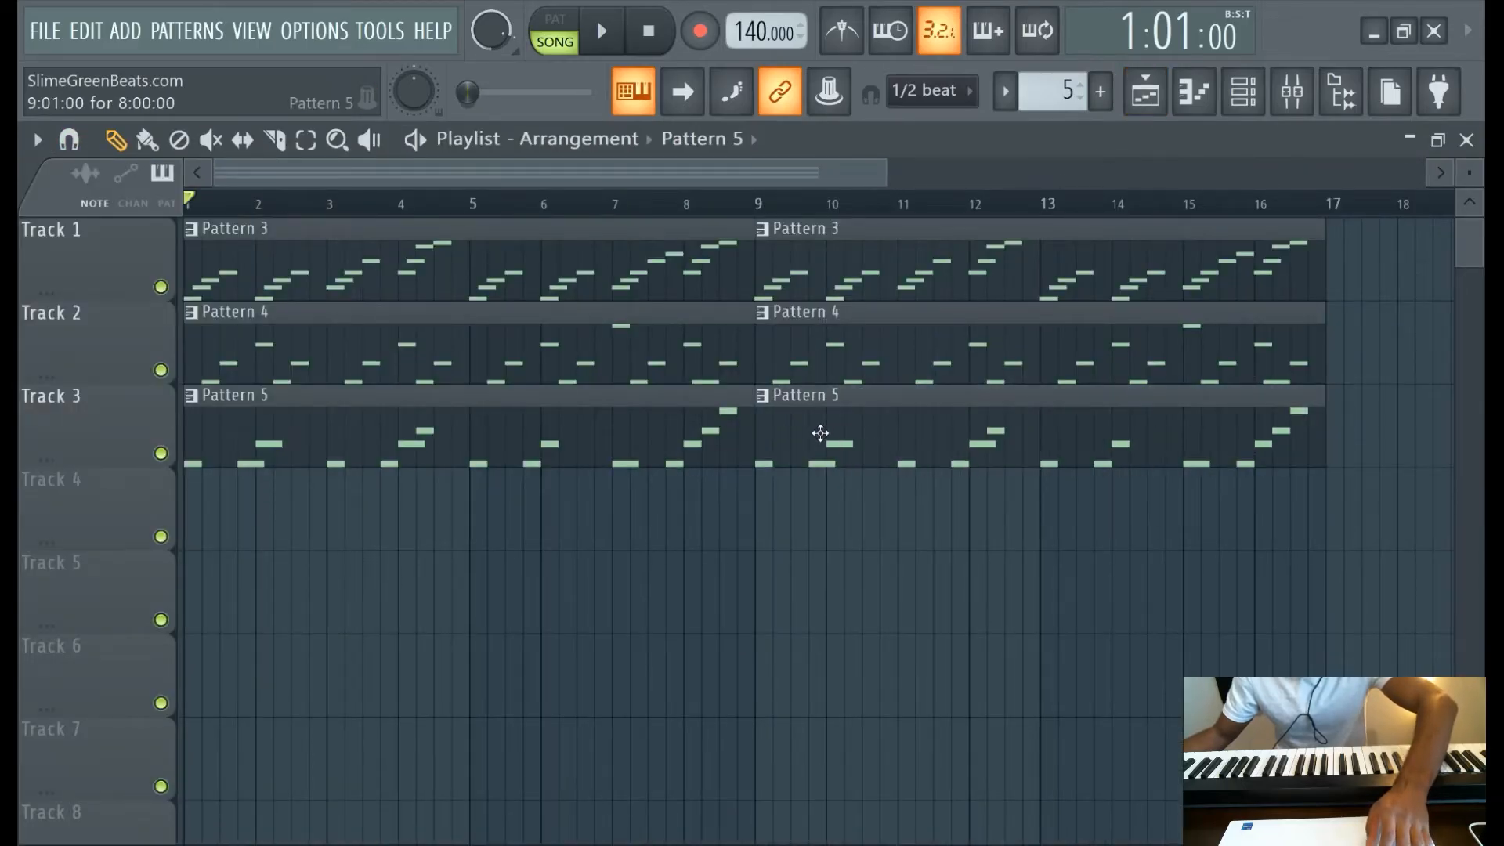
{"action": "left_click", "coordinate": [604, 11]}
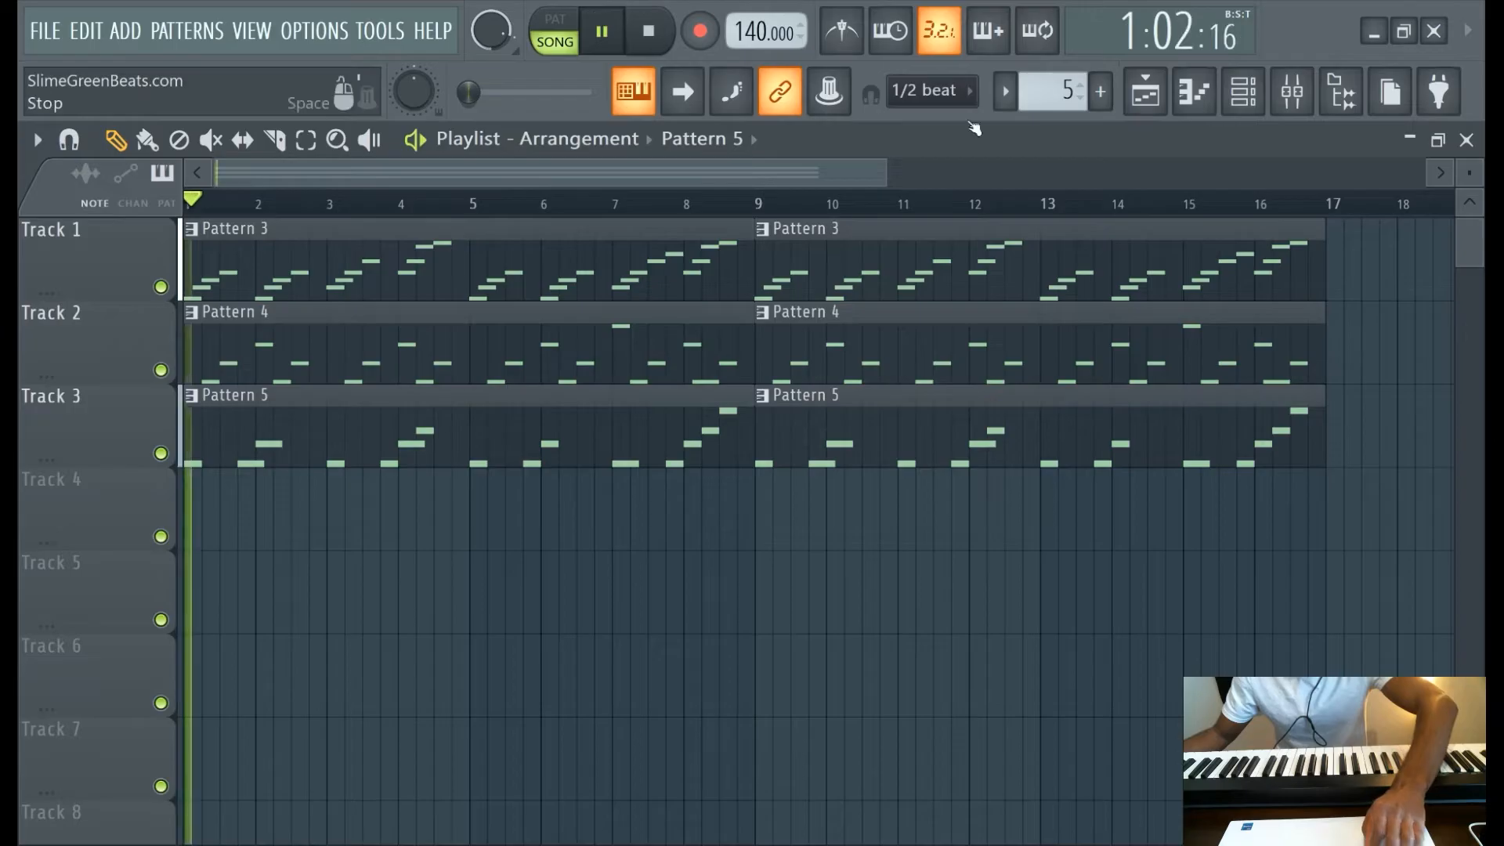
Add a new FLEX channel and load the Synpluck Cube preset from the Mobile Synth Pluck pack
{"action": "left_click", "coordinate": [1245, 92]}
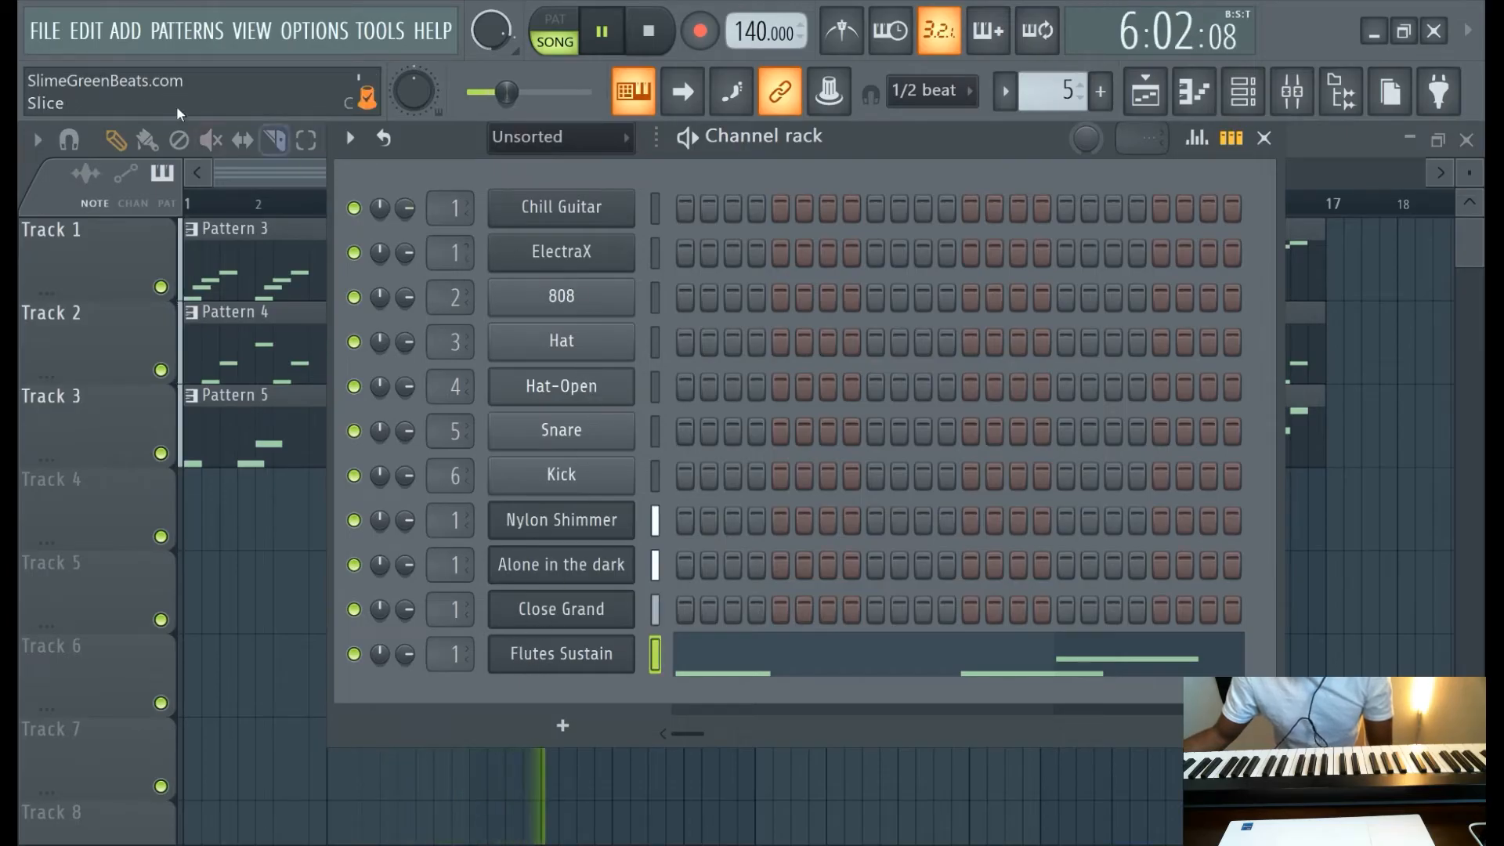
{"action": "left_click", "coordinate": [186, 30]}
{"action": "mouse_move", "coordinate": [127, 33]}
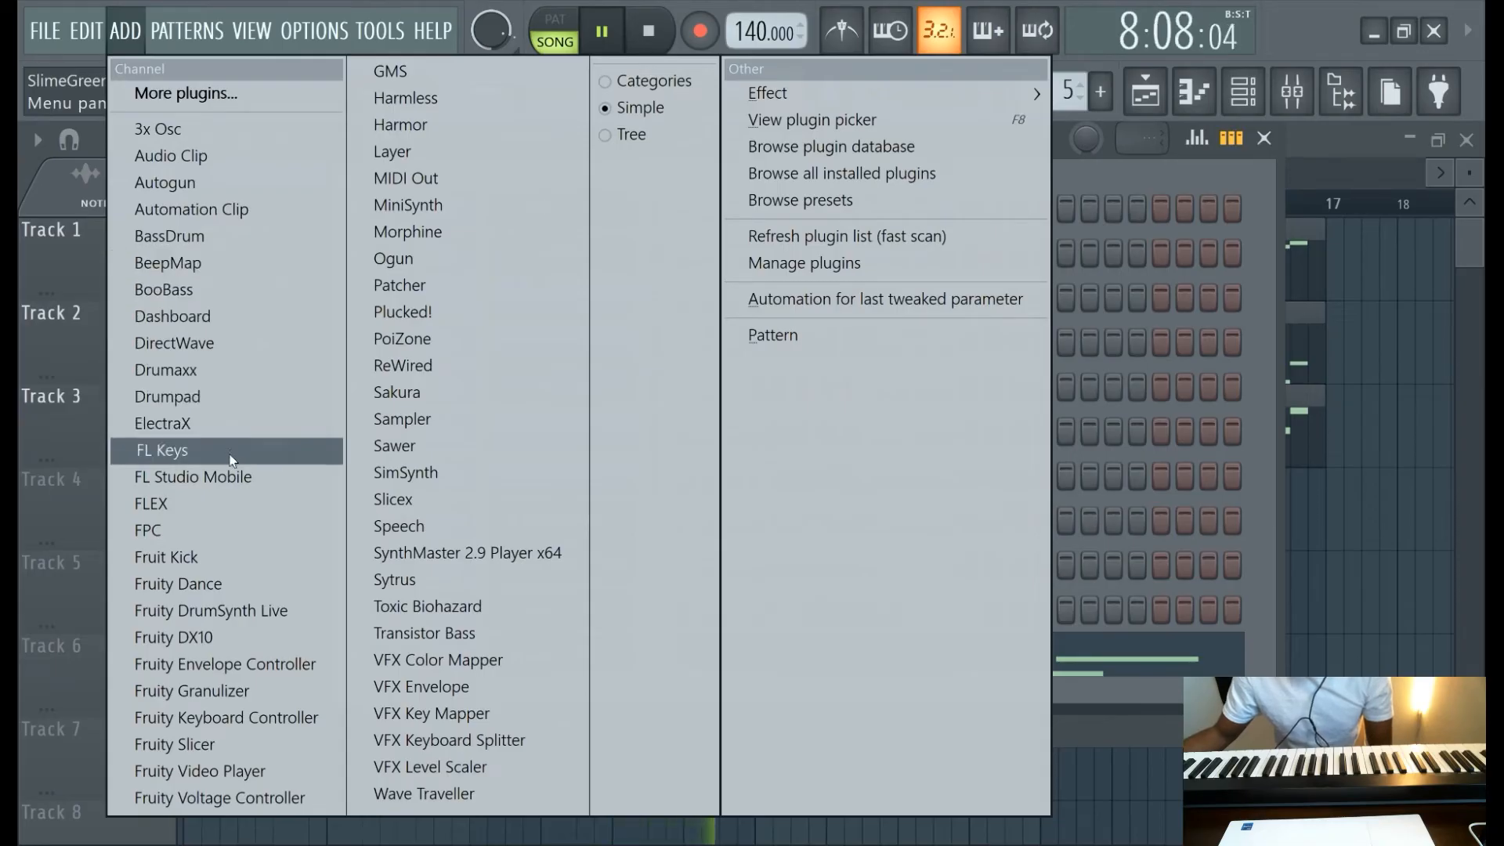
{"action": "left_click", "coordinate": [227, 510]}
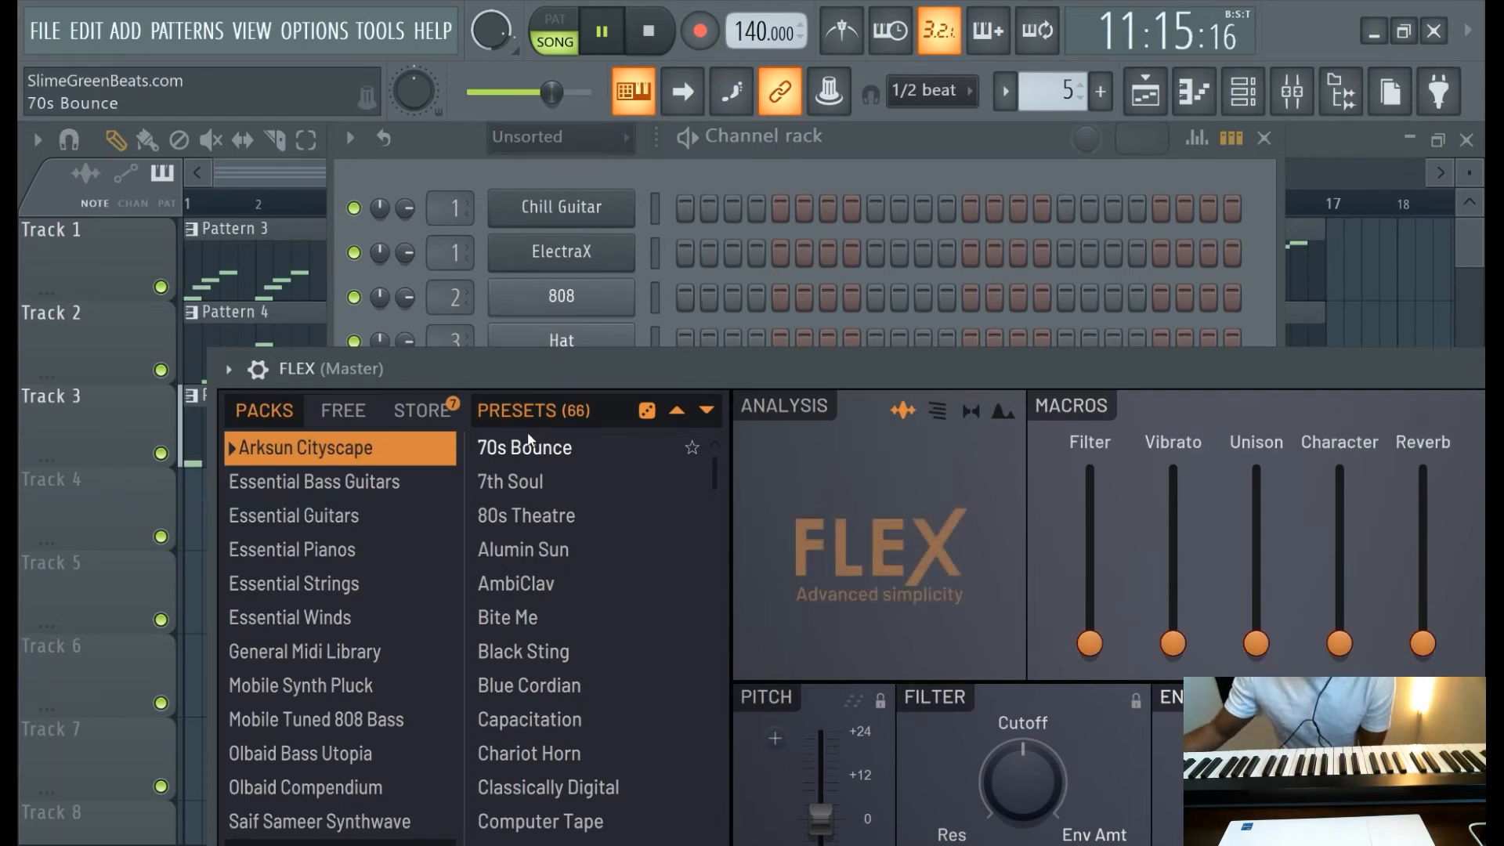
{"action": "left_click_drag", "start_coordinate": [591, 374], "coordinate": [632, 149]}
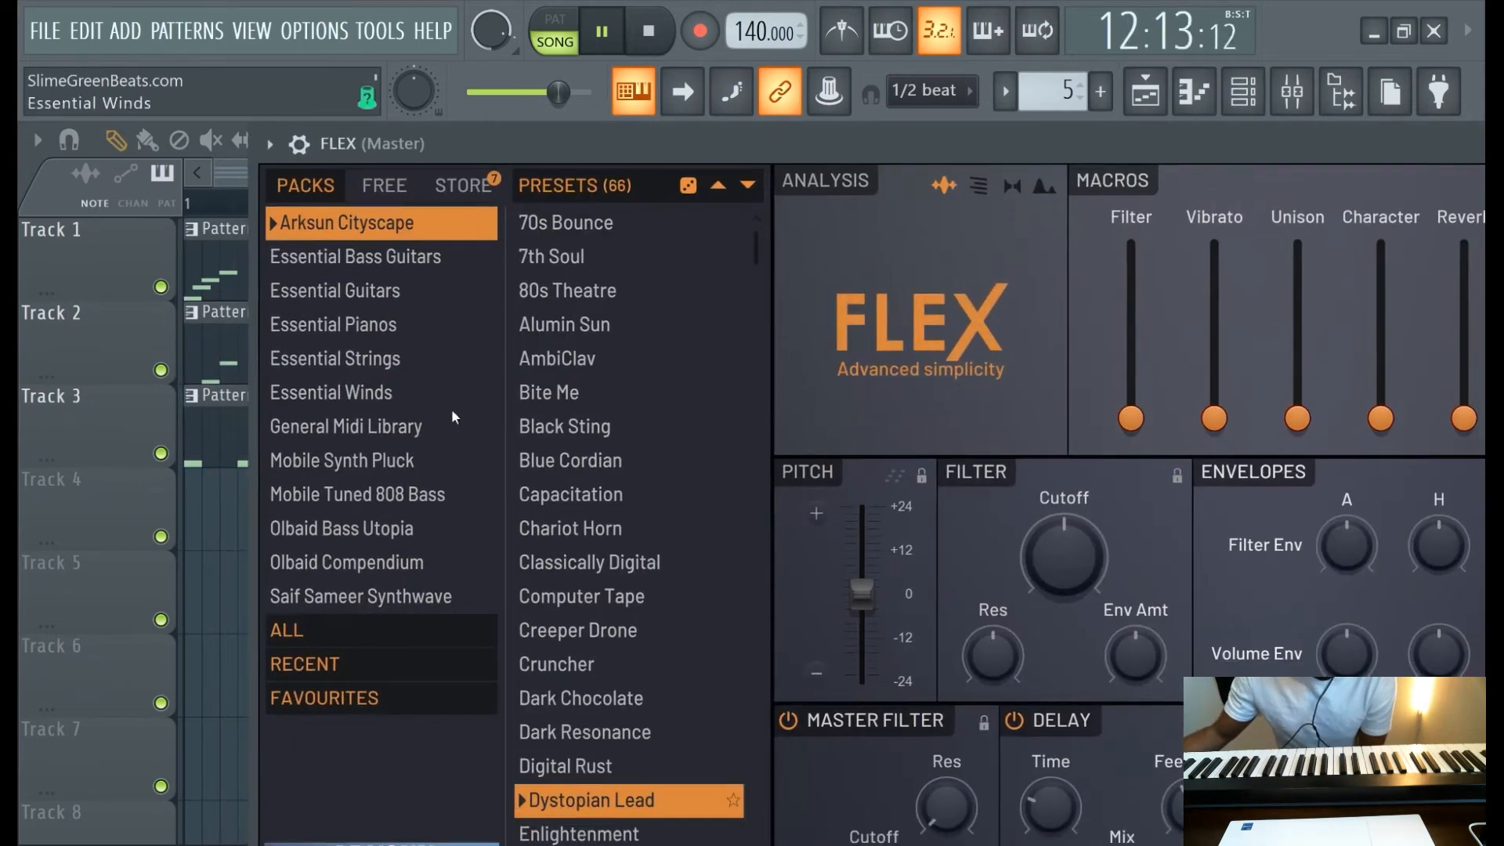
{"action": "left_click", "coordinate": [396, 463]}
{"action": "left_click", "coordinate": [576, 523]}
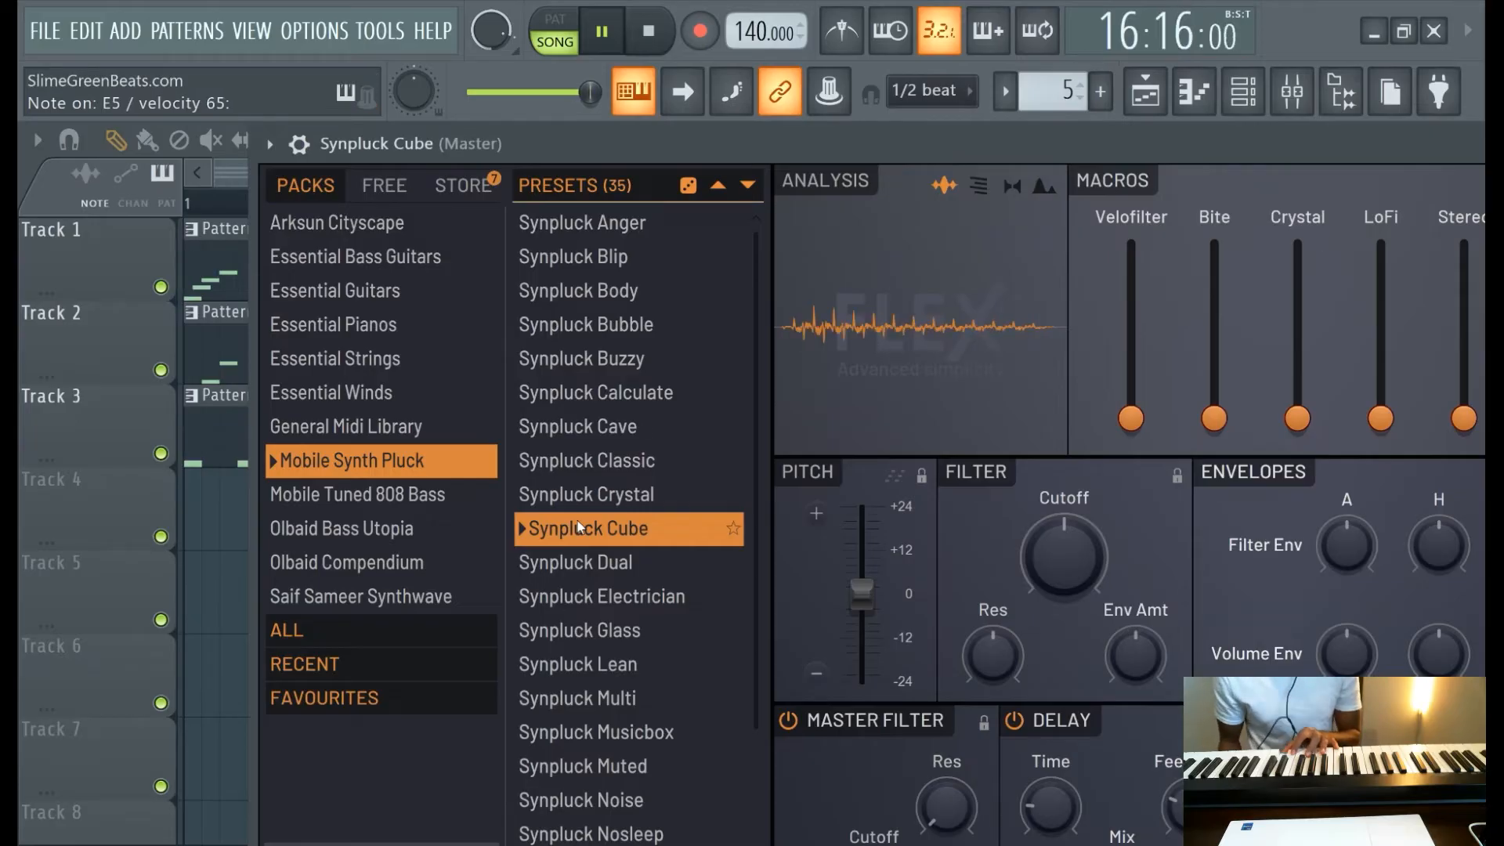
Record an eight-bar Synpluck Cube melody over the arrangement, turn recording off, and put the FLEX window away
{"action": "left_click", "coordinate": [602, 35]}
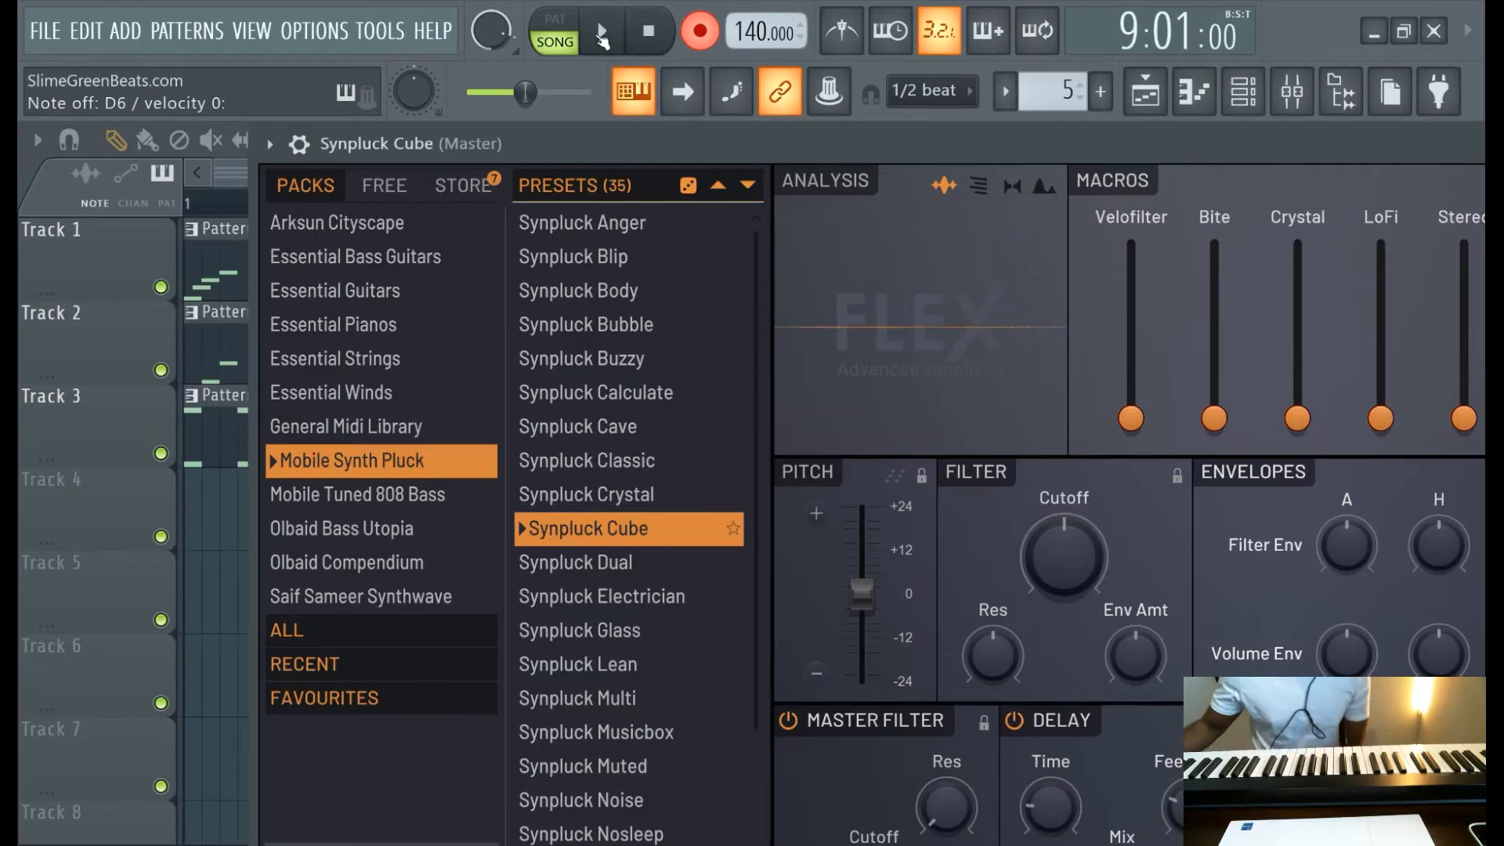
{"action": "left_click", "coordinate": [710, 36]}
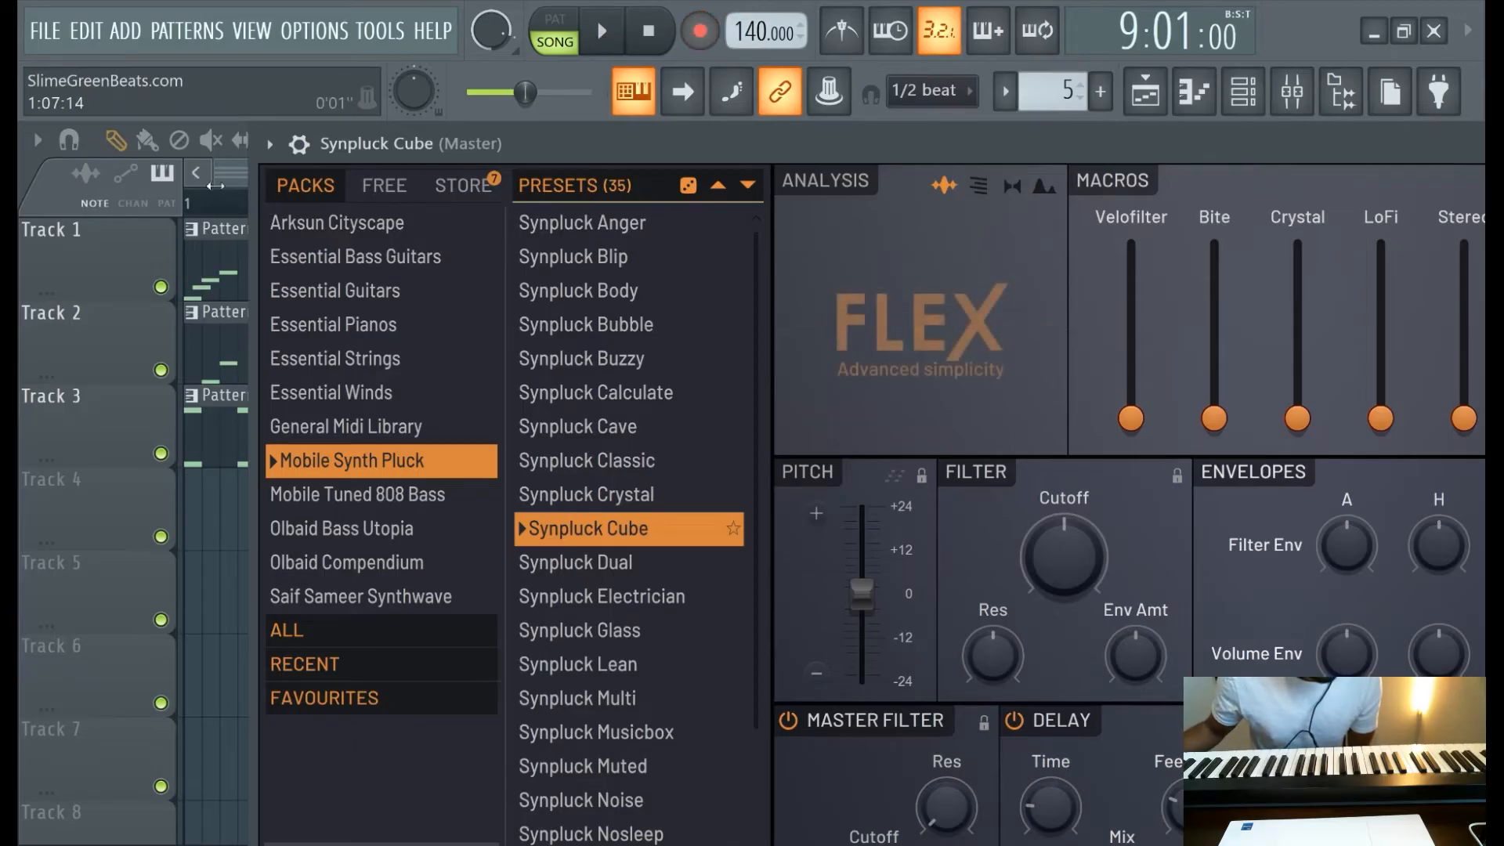
{"action": "left_click", "coordinate": [225, 181]}
Route Synpluck Cube to mixer track 1 and move its recorded notes from Pattern 5 into the empty Pattern 6
{"action": "left_click", "coordinate": [1245, 90]}
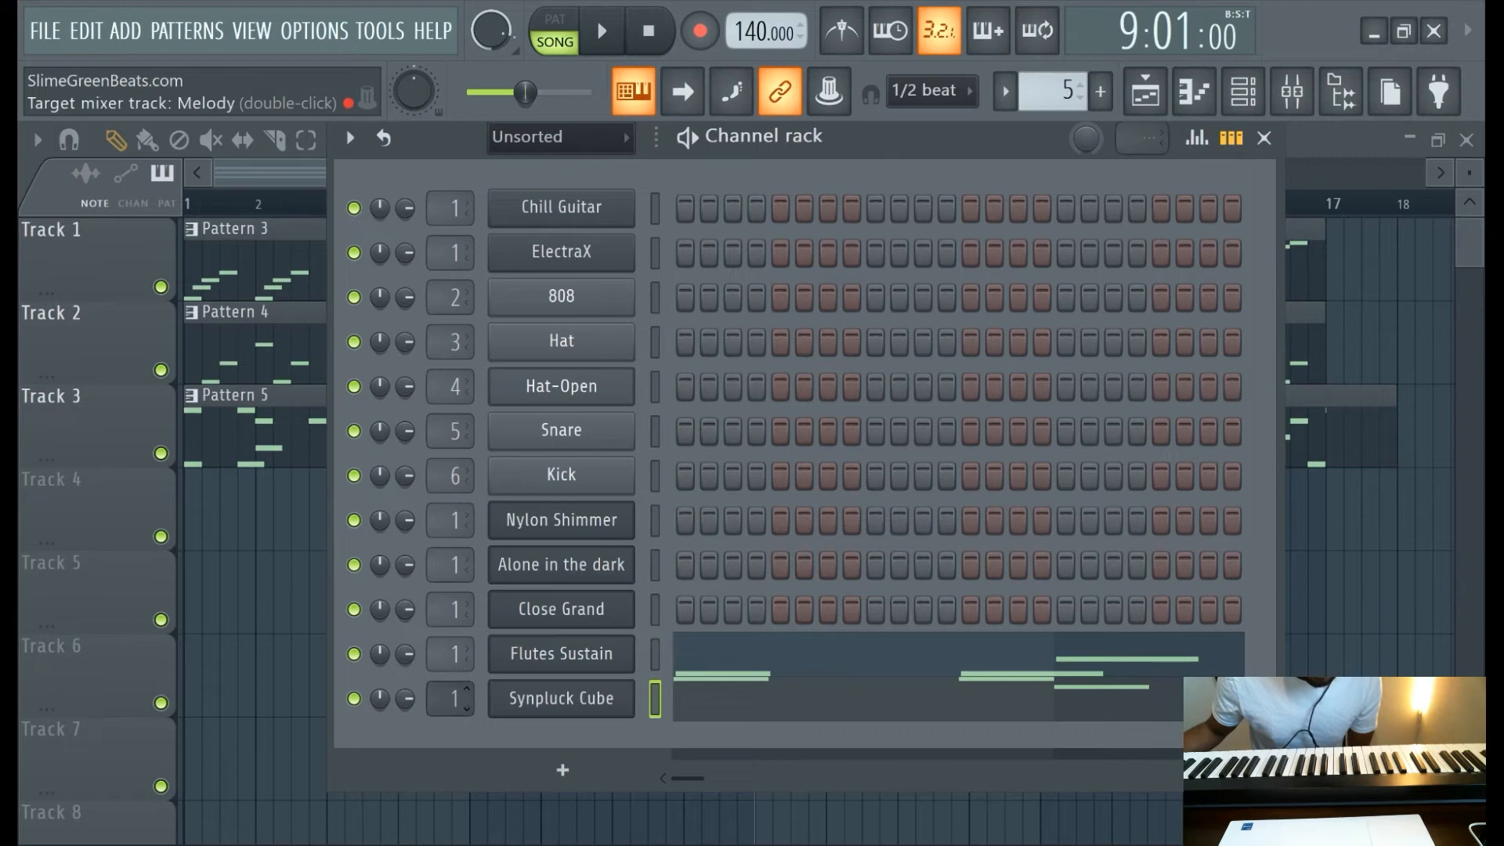
{"action": "right_click", "coordinate": [528, 699]}
{"action": "left_click", "coordinate": [967, 443]}
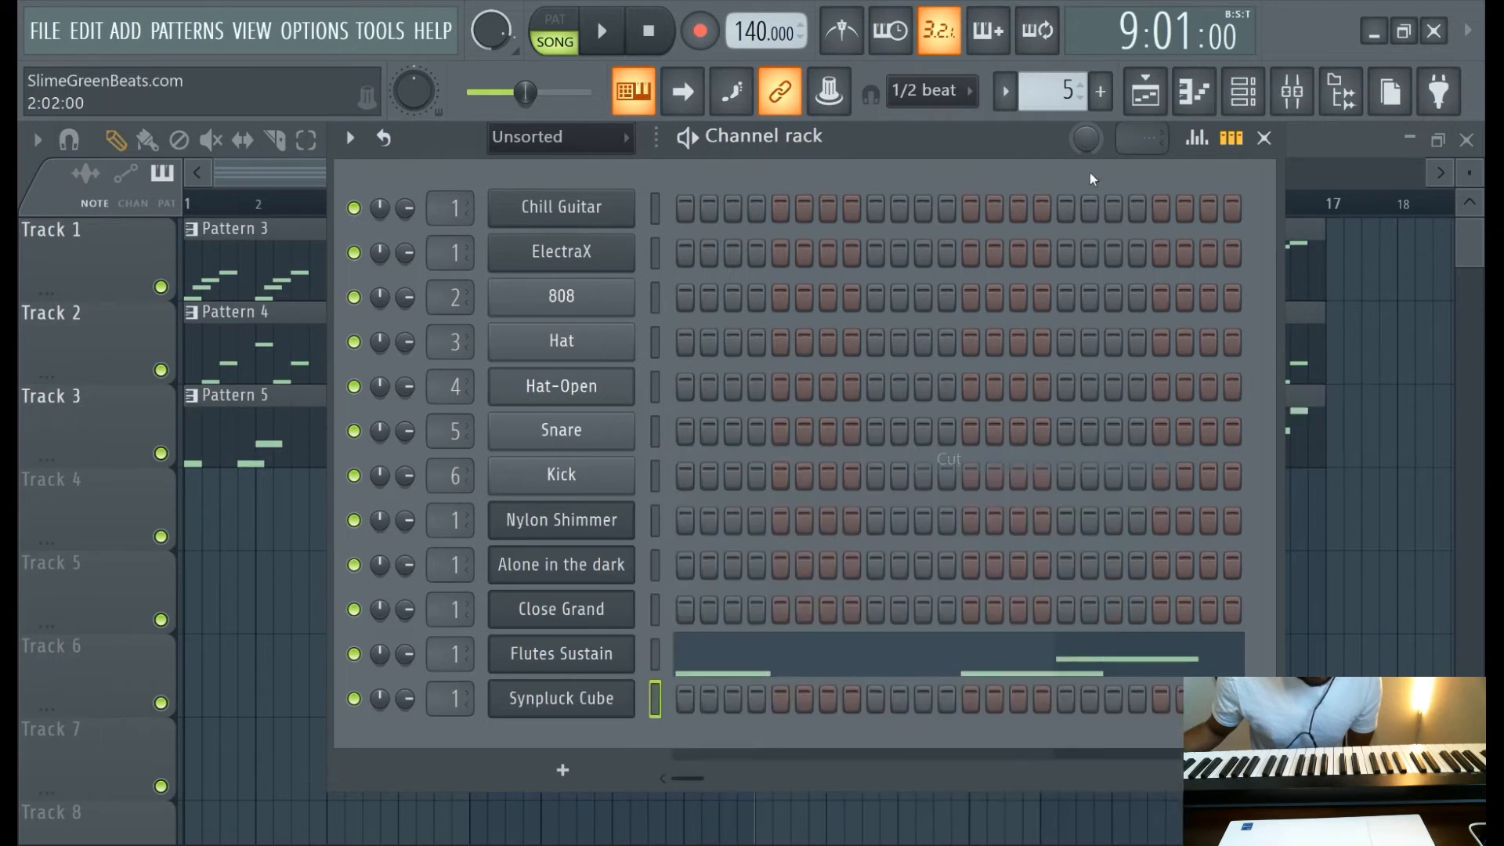
{"action": "left_click", "coordinate": [1106, 104]}
{"action": "left_click", "coordinate": [1135, 127]}
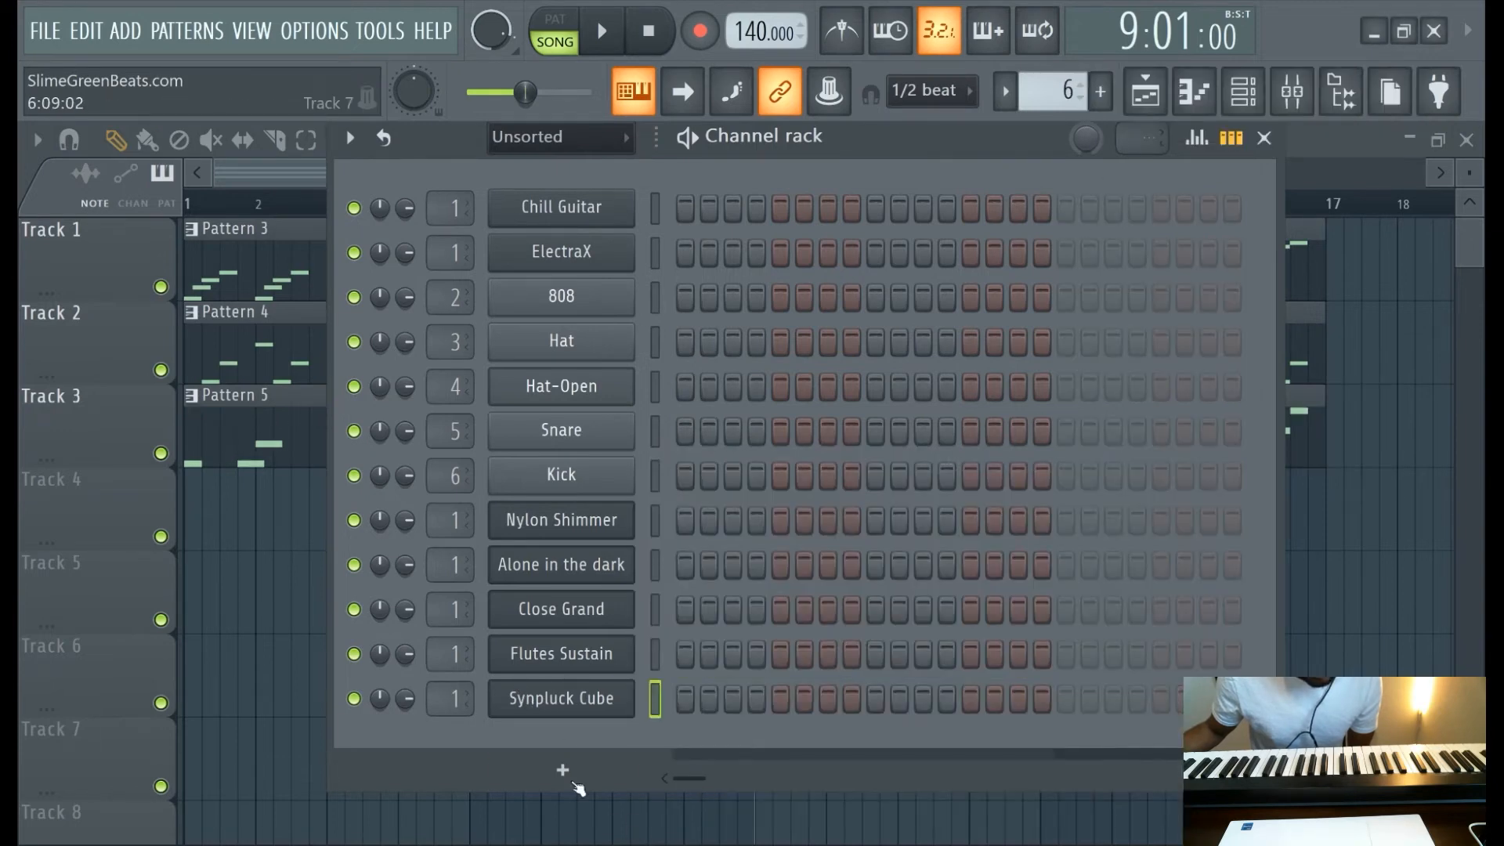
{"action": "right_click", "coordinate": [570, 708]}
{"action": "left_click", "coordinate": [1006, 514]}
Place Pattern 6 at the start of Track 4, trimmed to end at bar 9, and return the playhead to bar 1
{"action": "key", "text": "F6"}
{"action": "left_click_drag", "start_coordinate": [281, 513], "coordinate": [126, 523]}
{"action": "left_click_drag", "start_coordinate": [827, 505], "coordinate": [788, 504]}
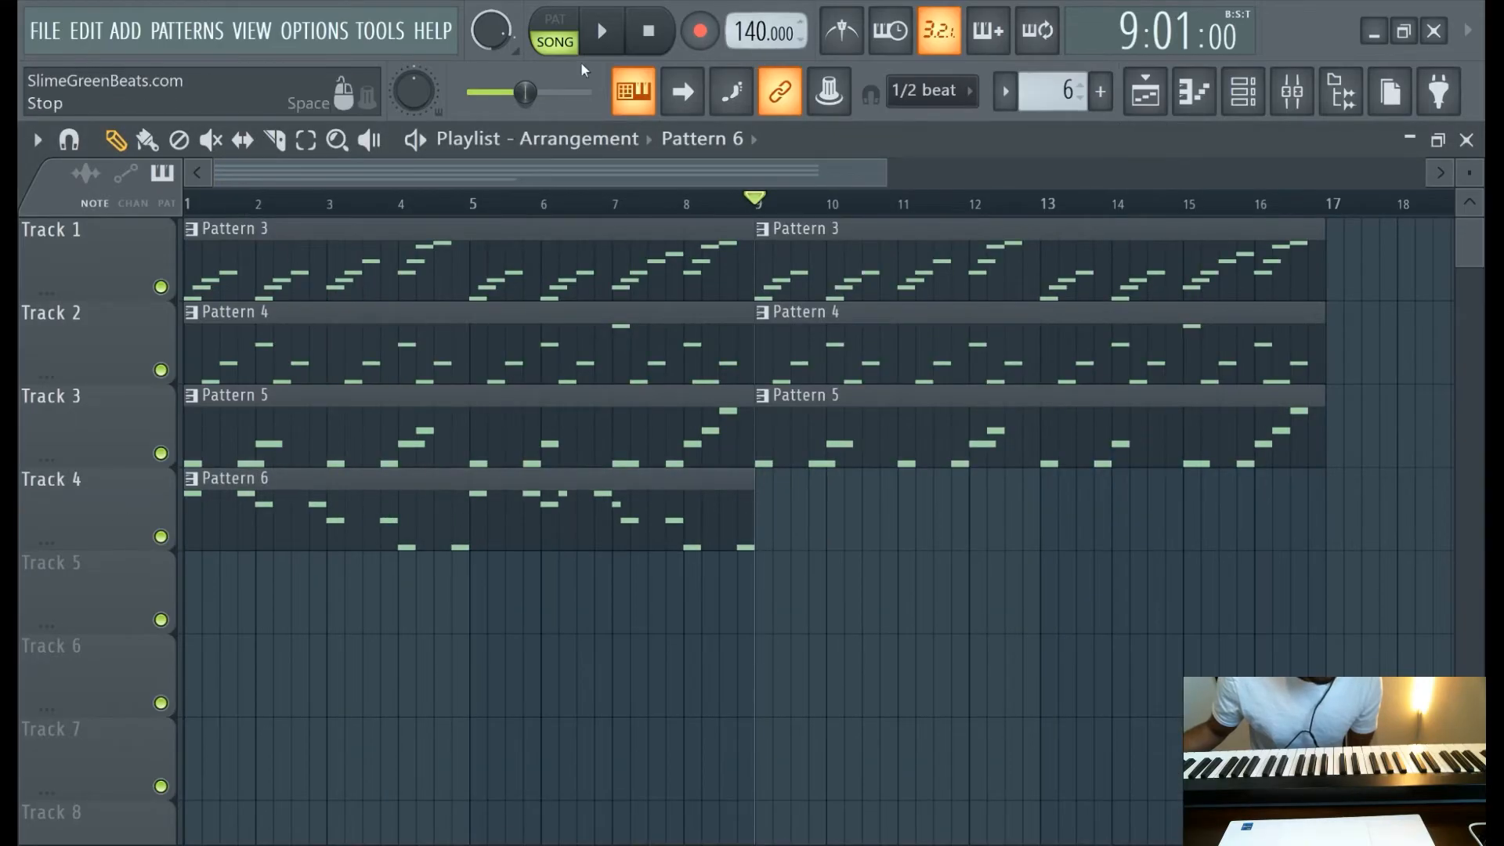
{"action": "left_click_drag", "start_coordinate": [755, 202], "coordinate": [188, 202]}
Slightly randomize the velocities of all the Synpluck Cube notes in Pattern 6
{"action": "double_click", "coordinate": [253, 523]}
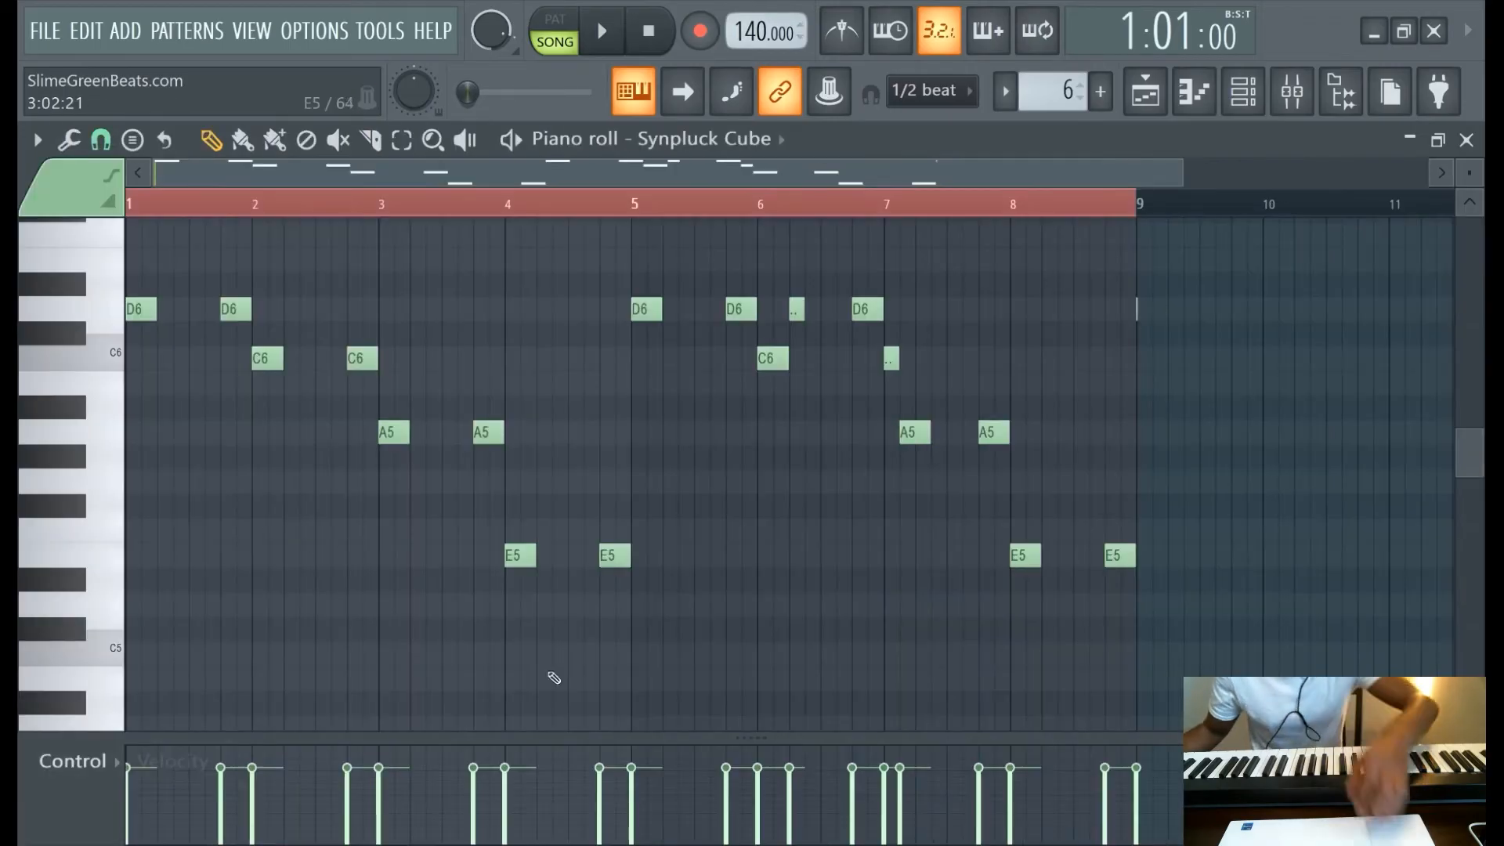
{"action": "key", "text": "ctrl+a"}
{"action": "key", "text": "alt+r"}
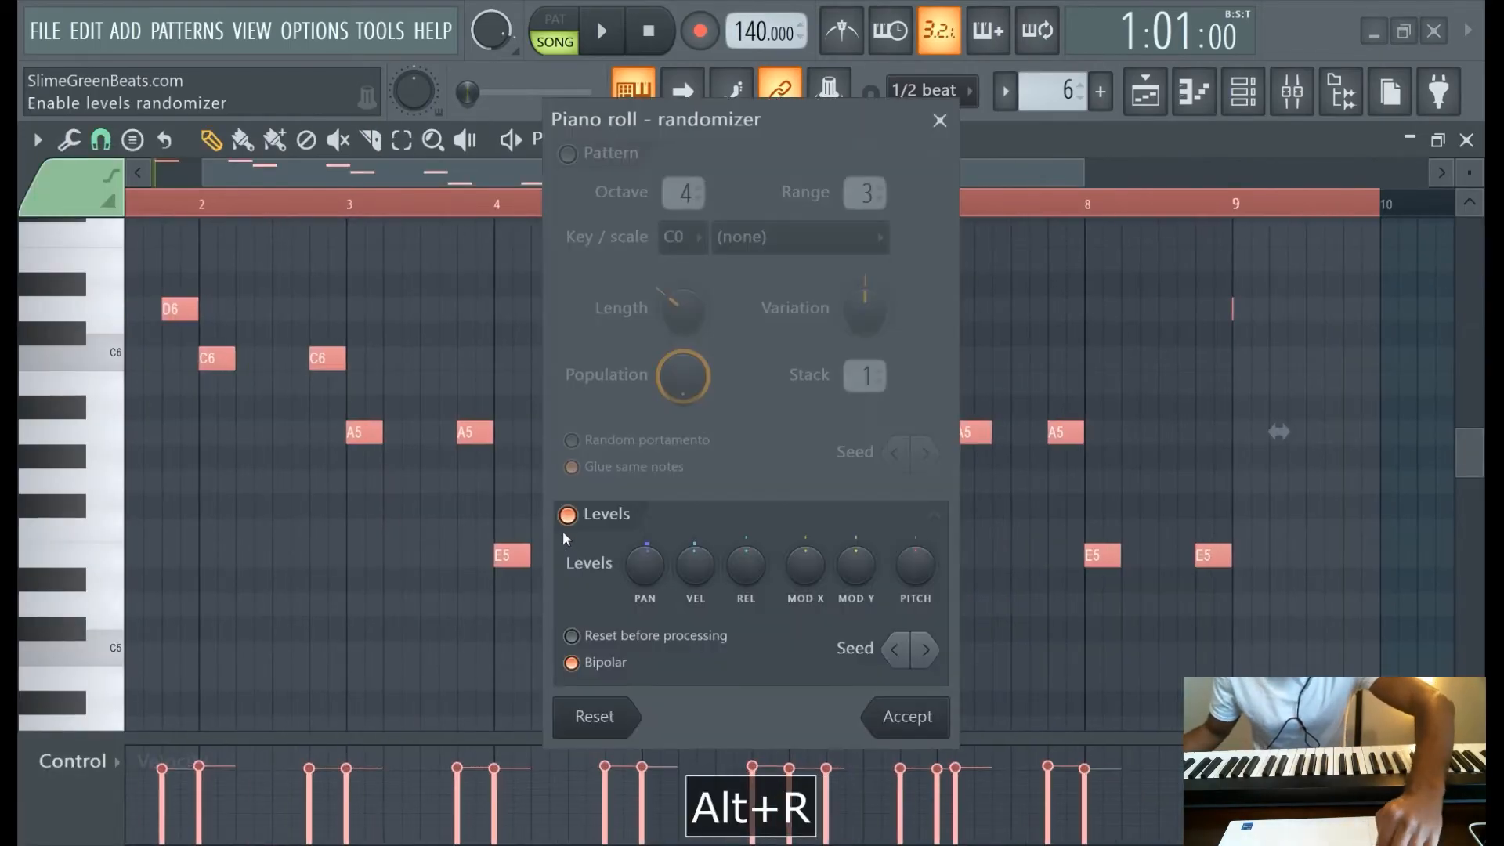
{"action": "left_click", "coordinate": [908, 717]}
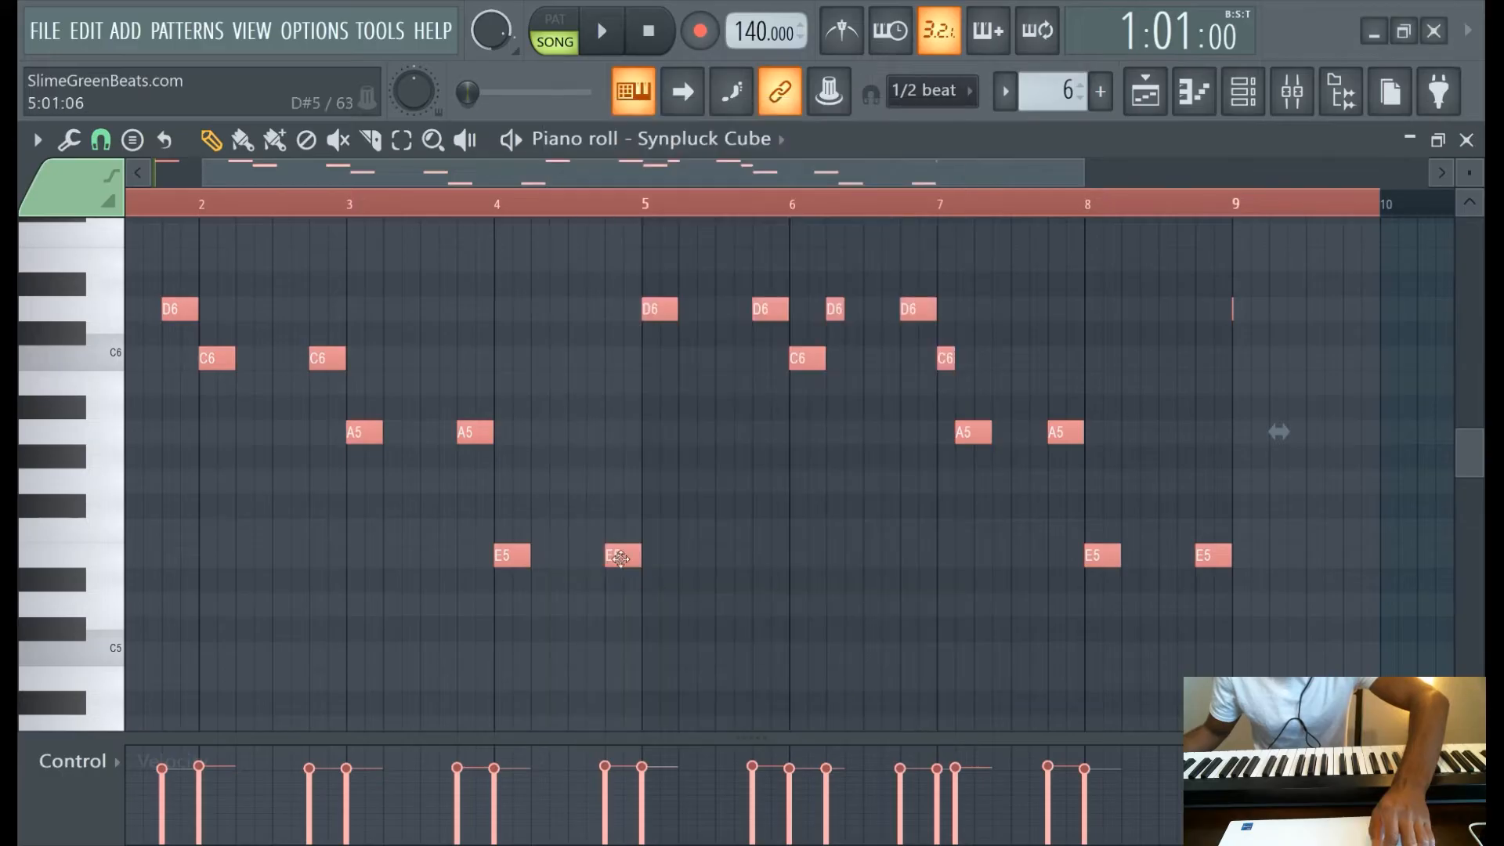
Nudge all the Synpluck Cube notes slightly later, just off the grid, and delete the stray tiny D6 at bar 9 during playback
{"action": "scroll", "coordinate": [625, 494], "scroll_direction": "up", "scroll_amount": 8}
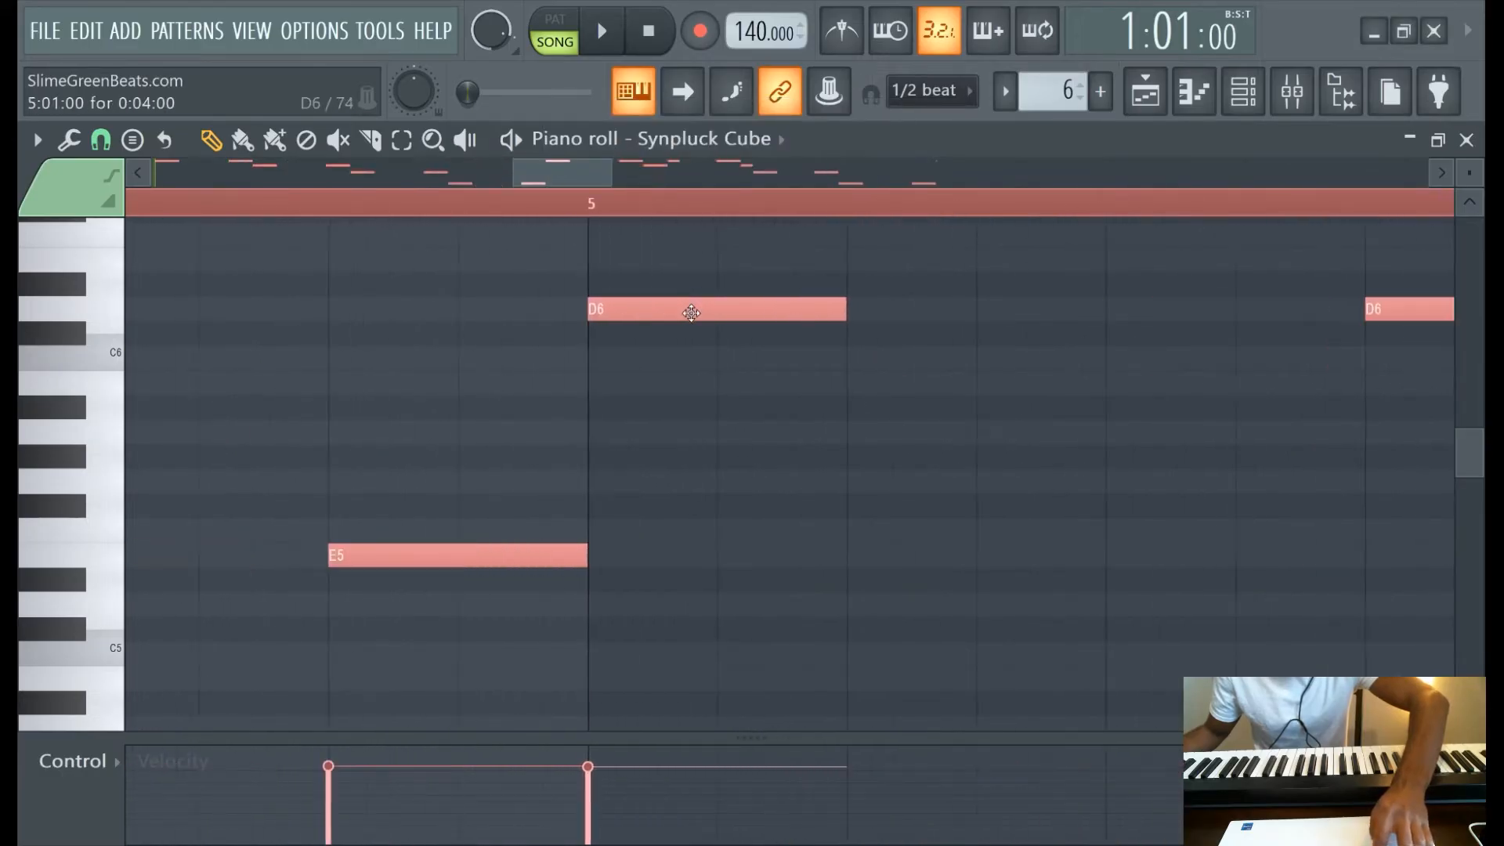
{"action": "left_click_drag", "start_coordinate": [598, 309], "coordinate": [600, 309]}
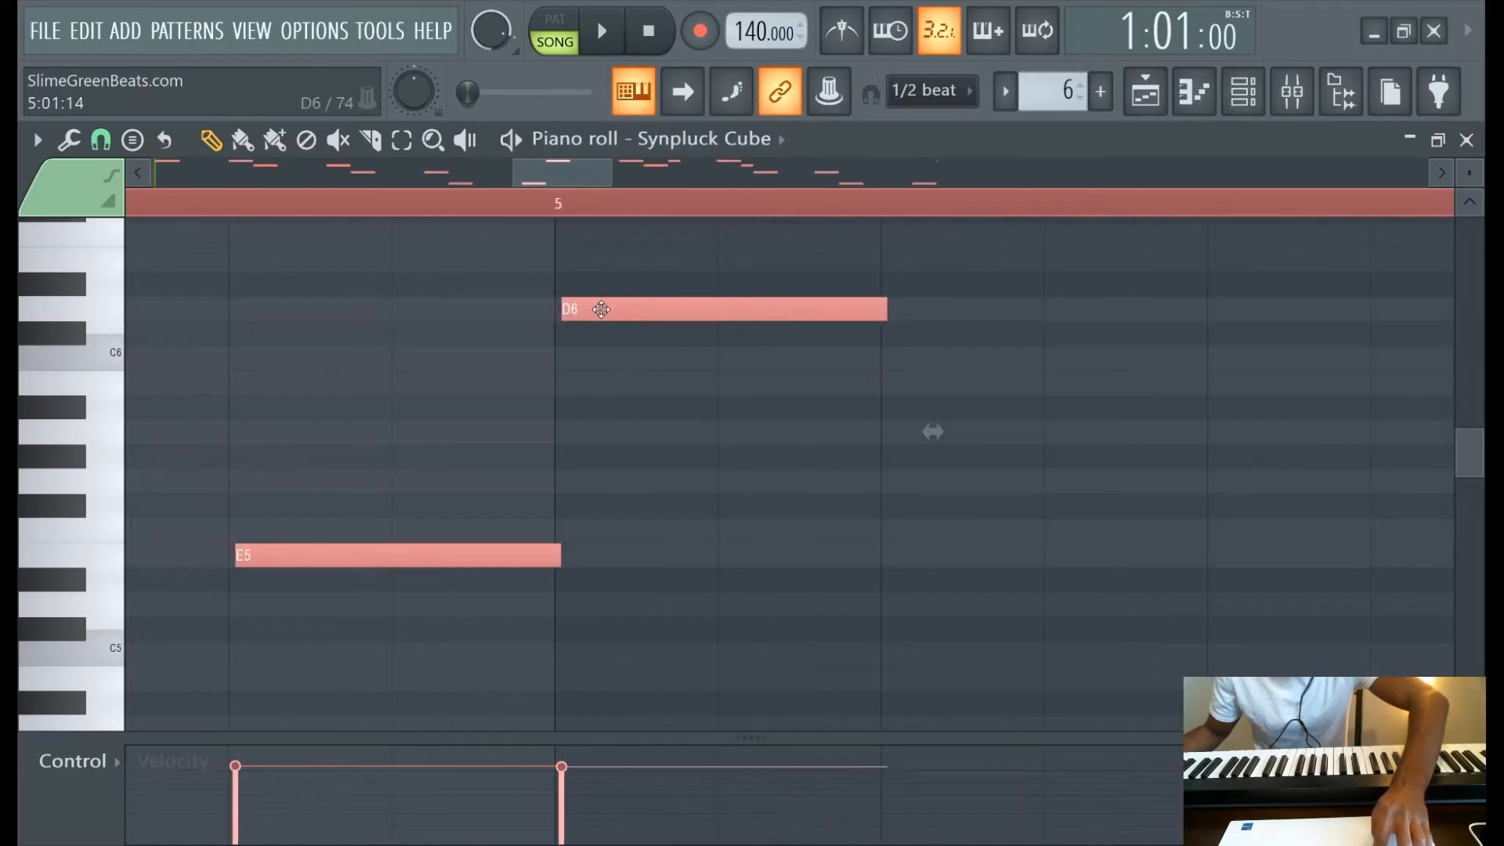
{"action": "scroll", "coordinate": [595, 298], "scroll_direction": "down", "scroll_amount": 8}
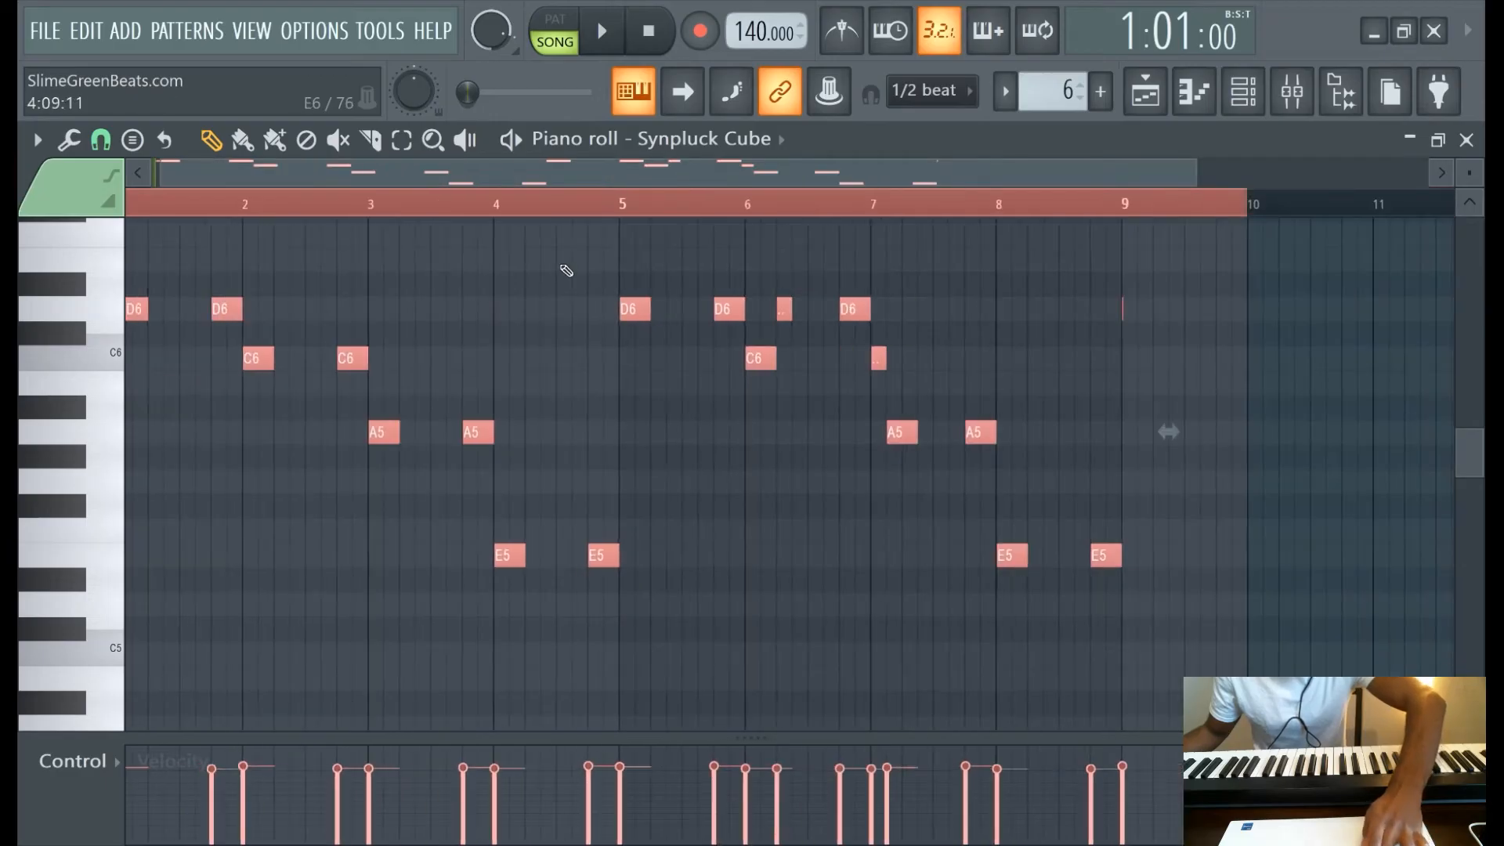
{"action": "key", "text": "ctrl+d"}
{"action": "left_click", "coordinate": [611, 36]}
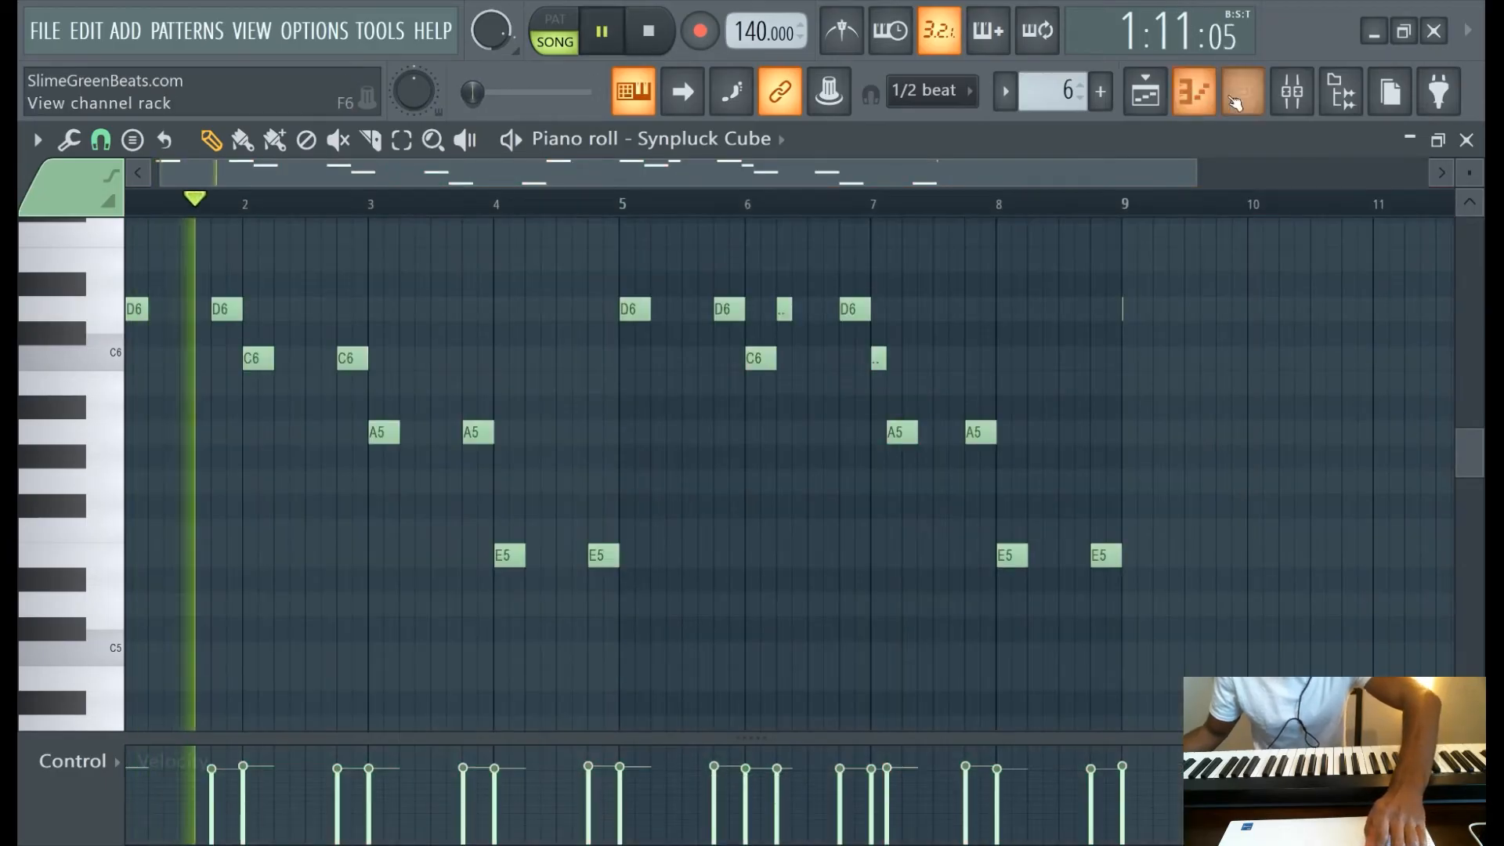
{"action": "right_click", "coordinate": [1122, 310]}
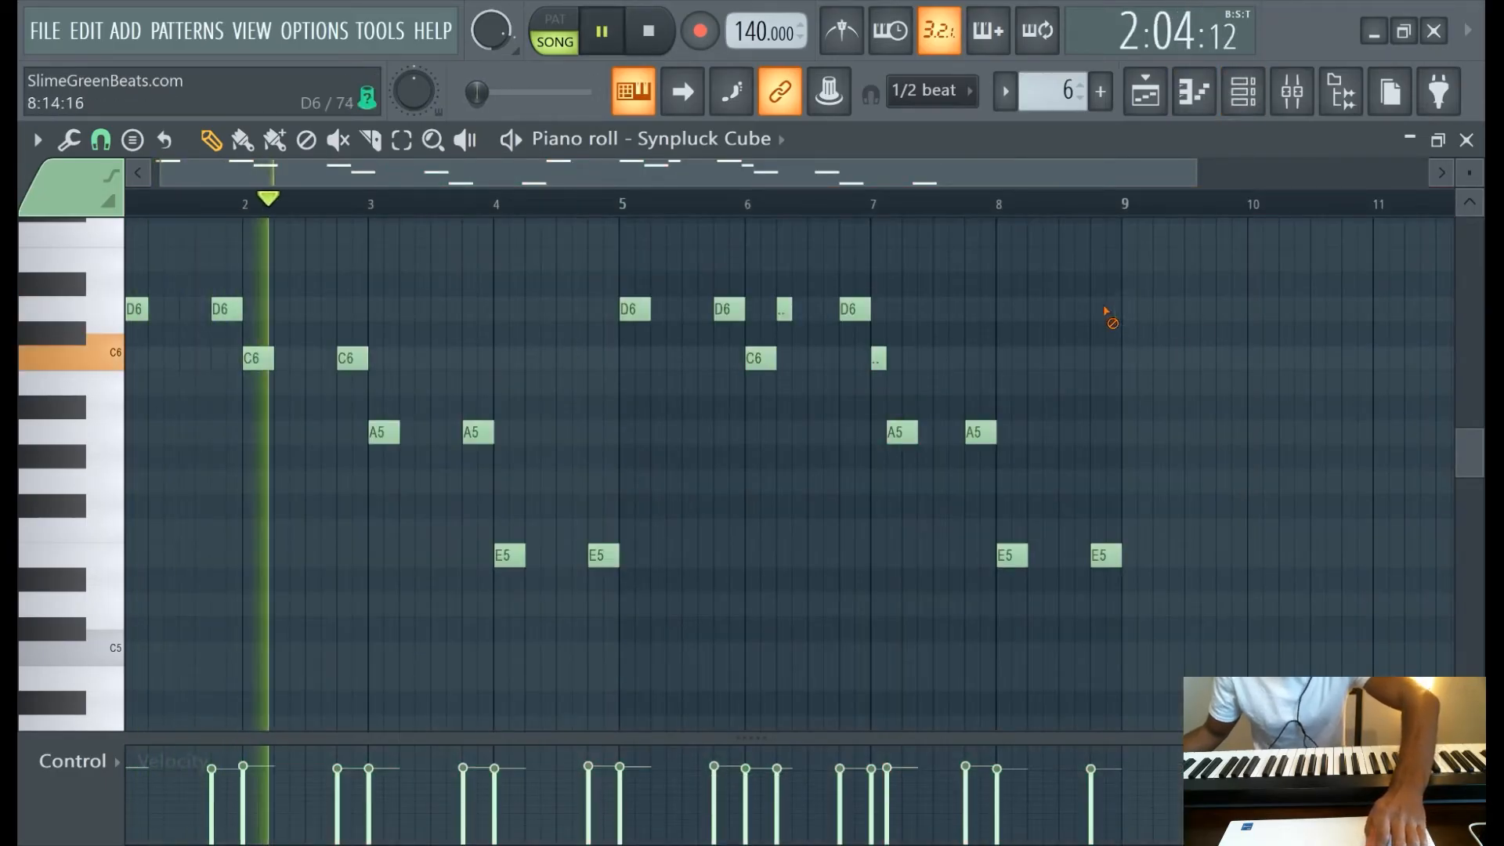
Lower the output level of the Synpluck Cube FLEX instrument while the song plays
{"action": "left_click", "coordinate": [1239, 95]}
{"action": "left_click", "coordinate": [540, 700]}
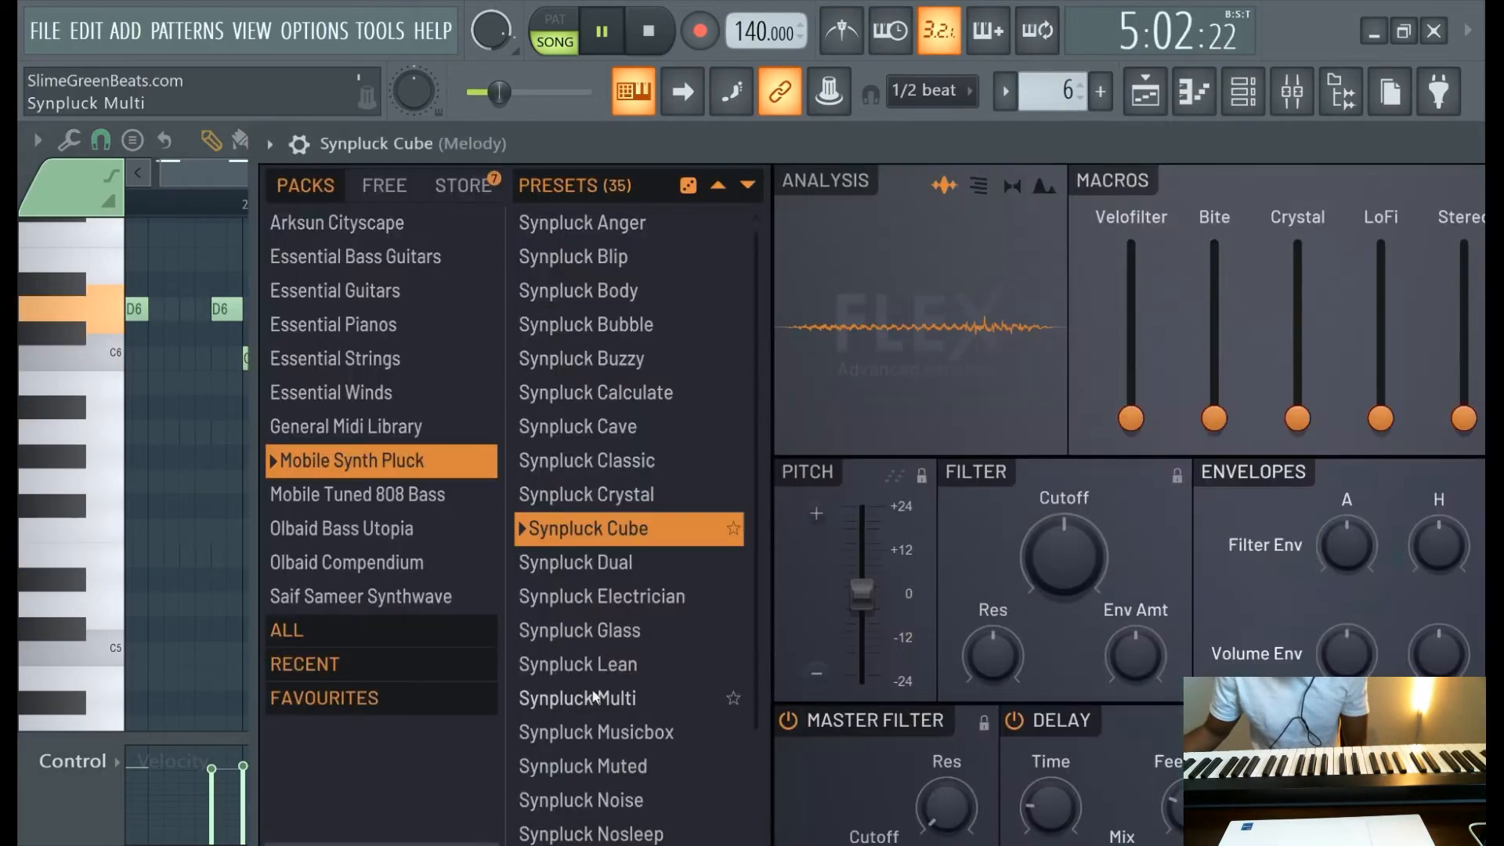
{"action": "left_click_drag", "start_coordinate": [934, 139], "coordinate": [91, 132]}
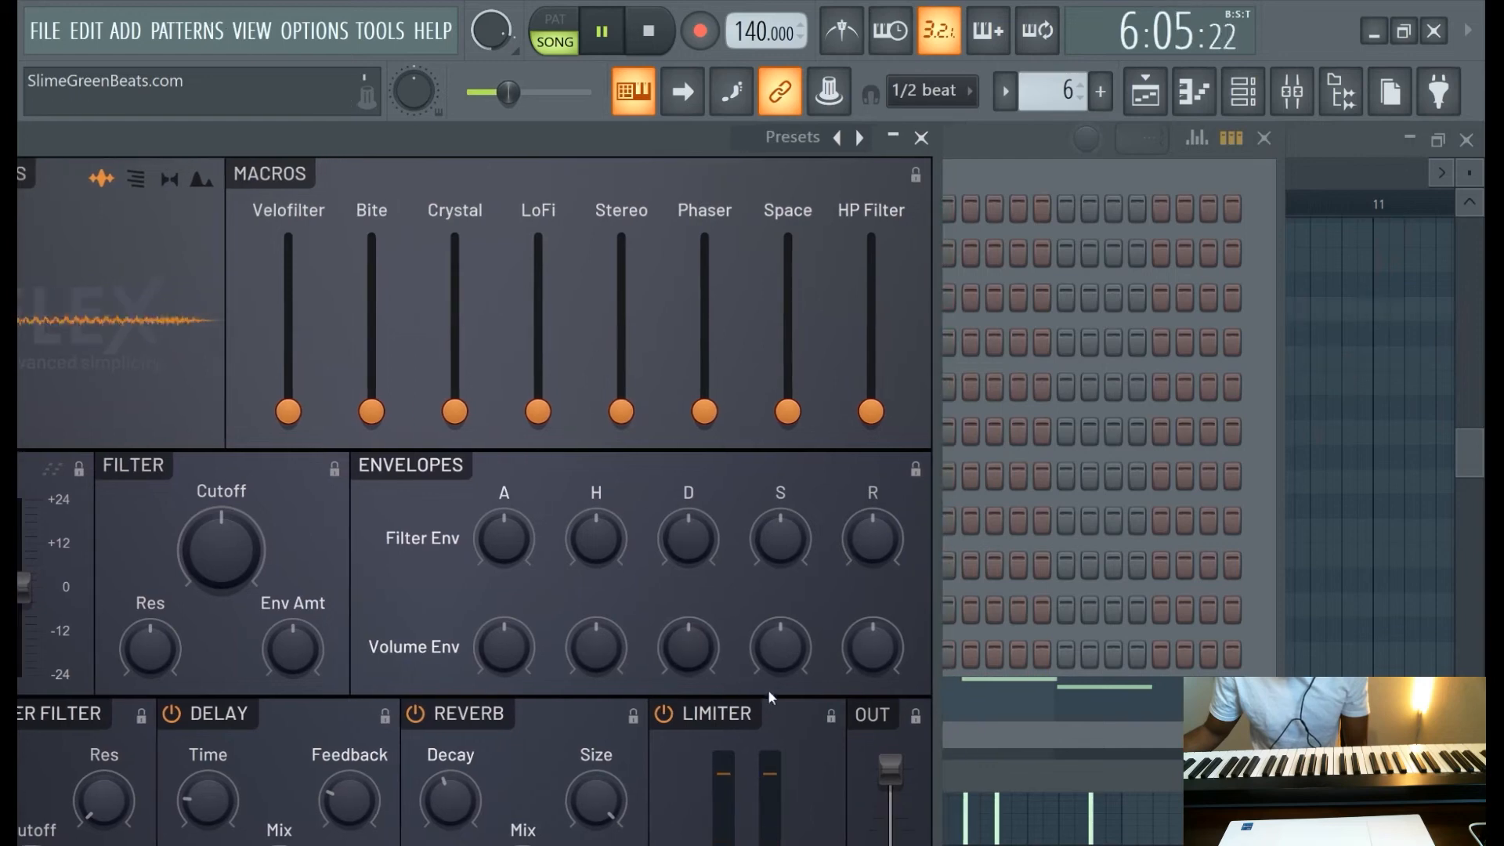
{"action": "left_click_drag", "start_coordinate": [896, 755], "coordinate": [890, 803]}
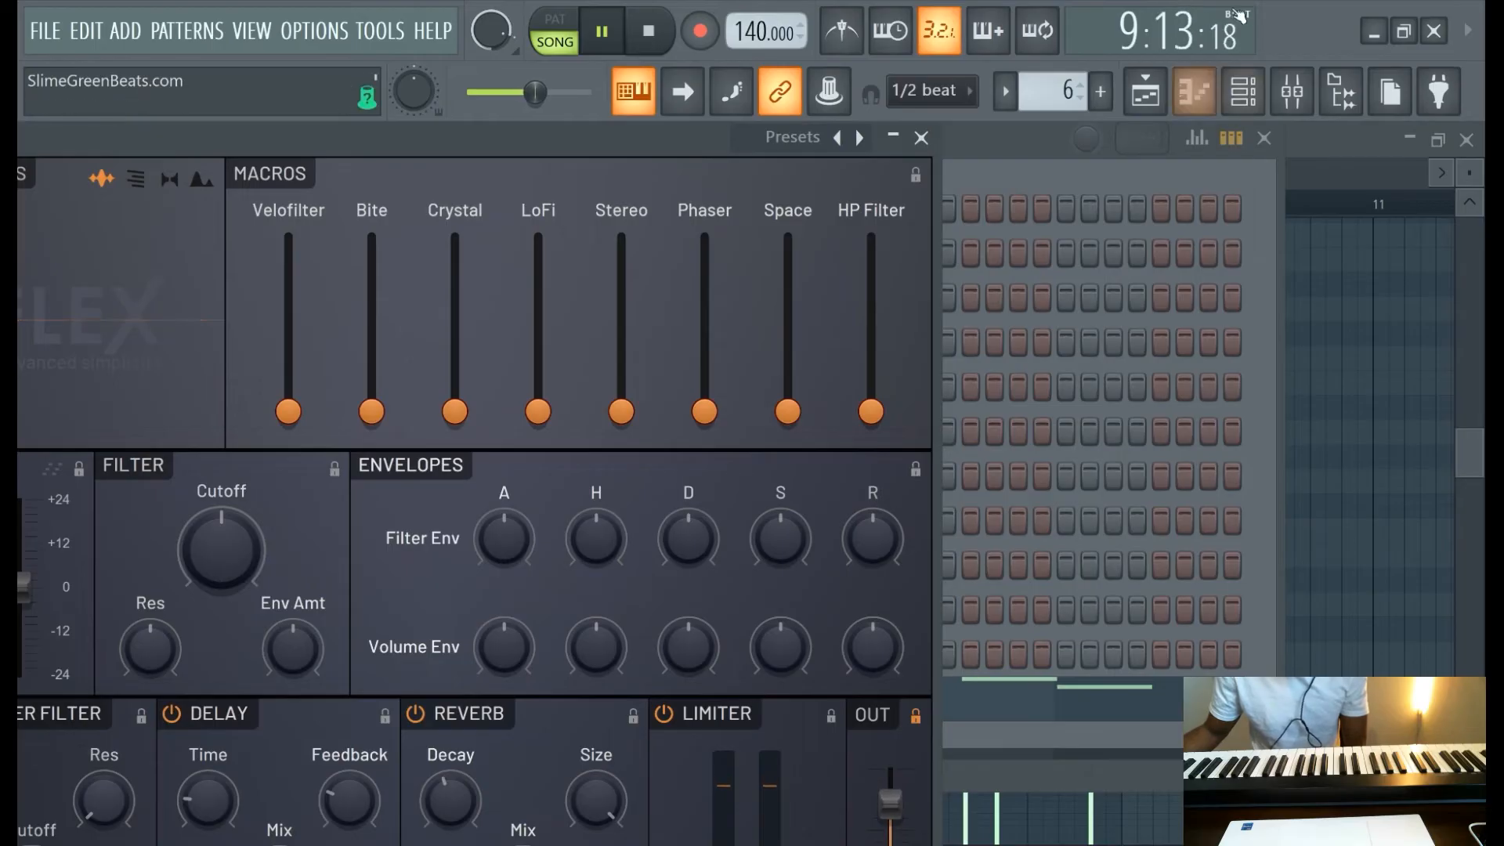
Place a second Pattern 6 clip on Track 4 at bar 9
{"action": "left_click", "coordinate": [1144, 92]}
{"action": "left_click", "coordinate": [769, 521]}
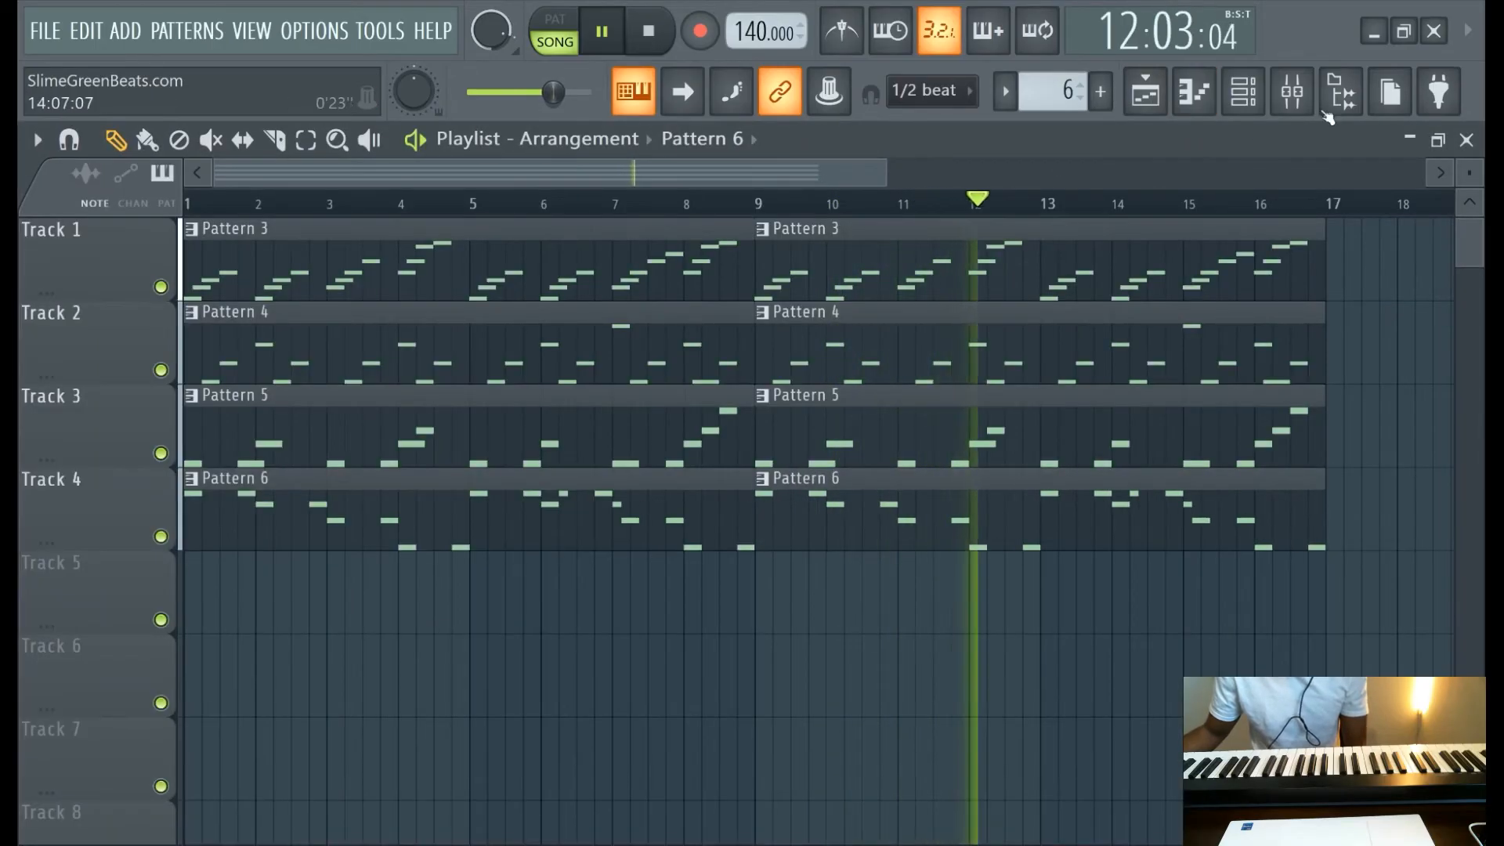
Try deleting the short C6 at the start of bar 7 in Pattern 6, and undo the deletion
{"action": "left_click", "coordinate": [1243, 92]}
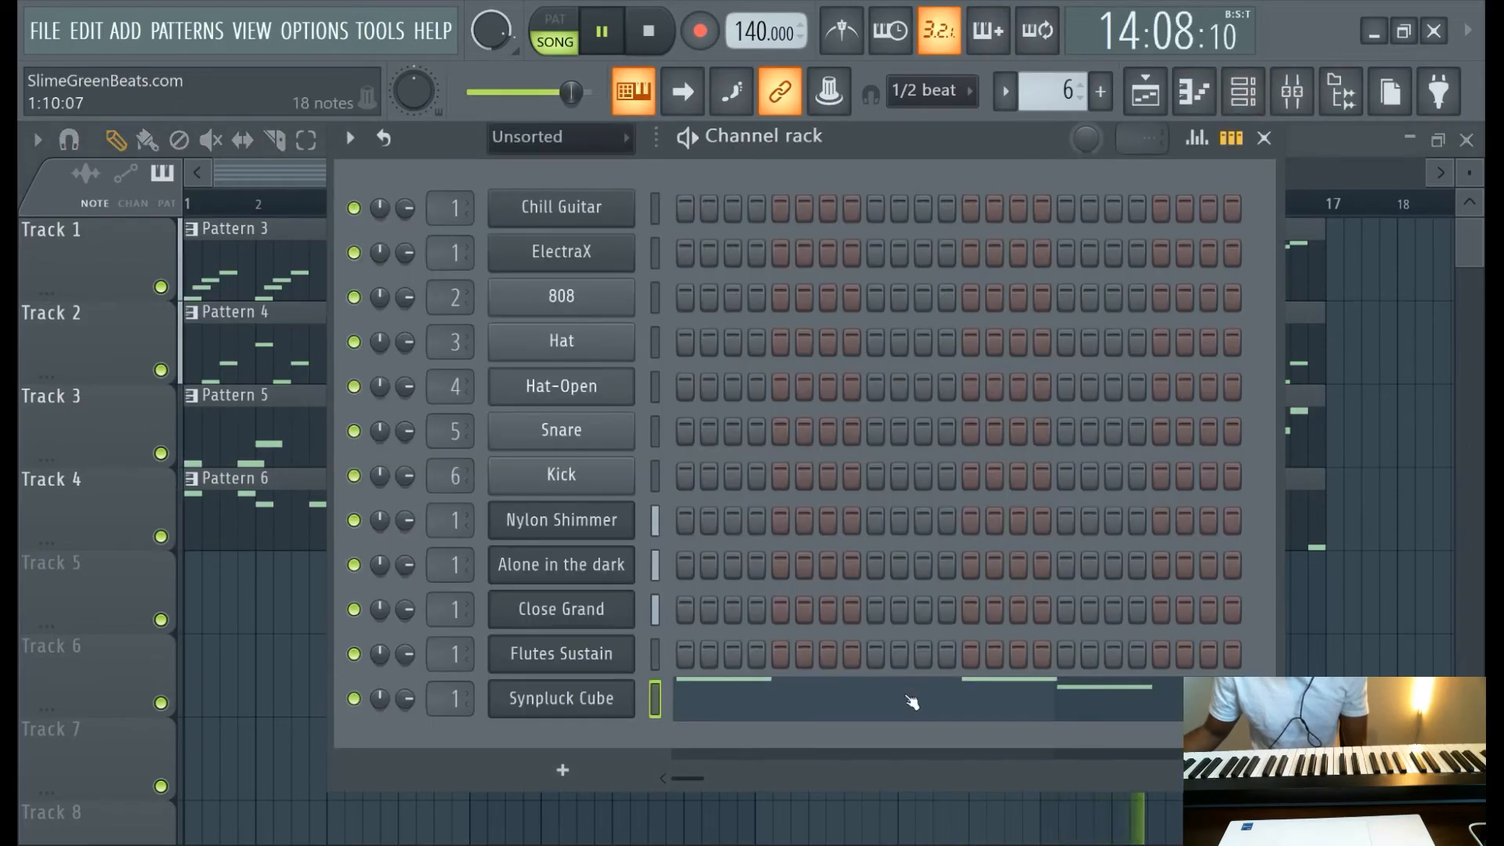
{"action": "left_click", "coordinate": [1194, 92]}
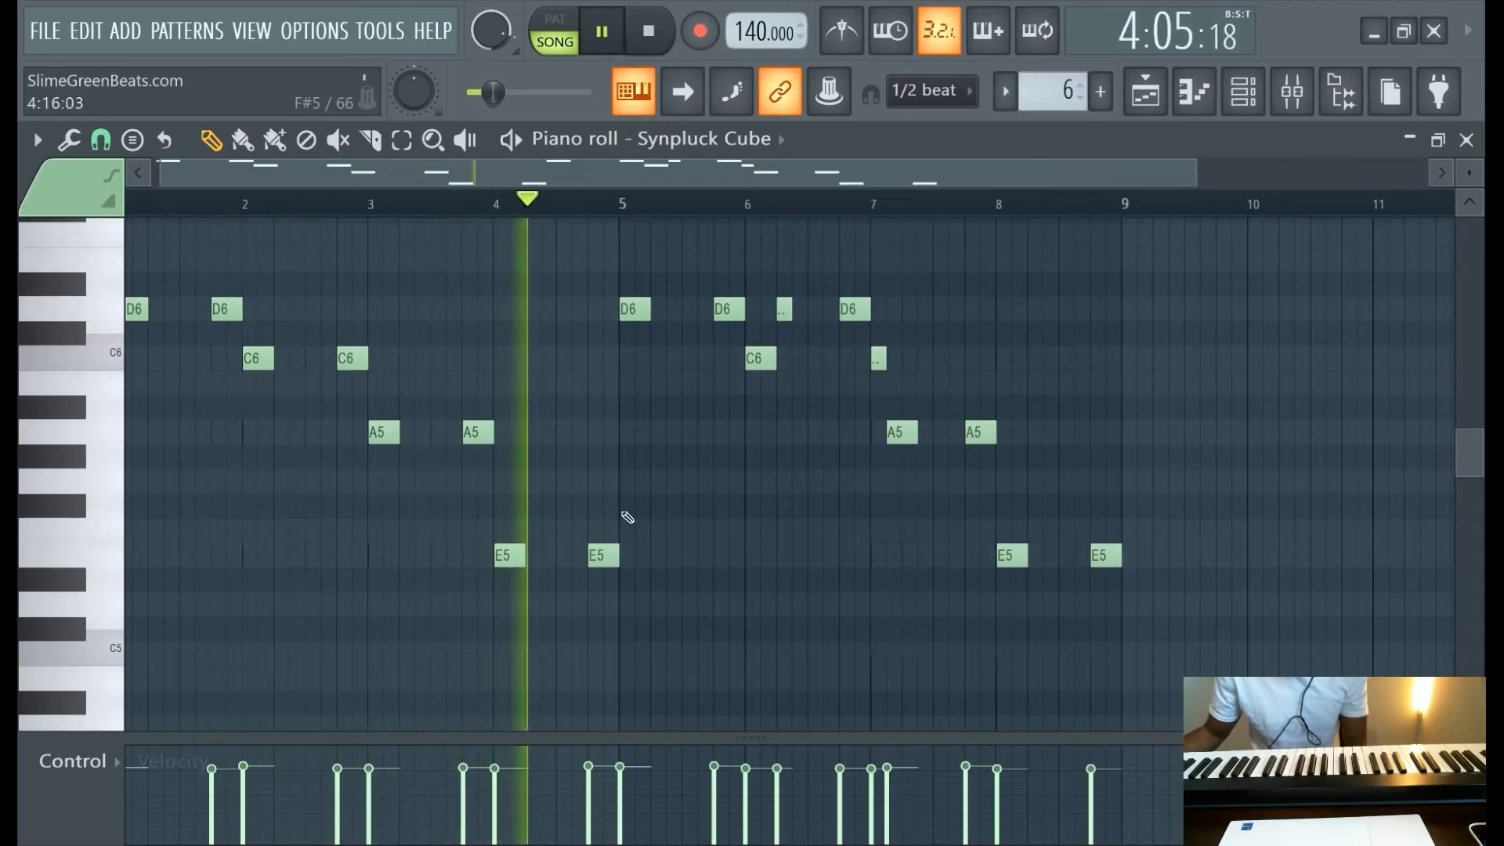
{"action": "scroll", "coordinate": [890, 359], "scroll_direction": "up", "scroll_amount": 3}
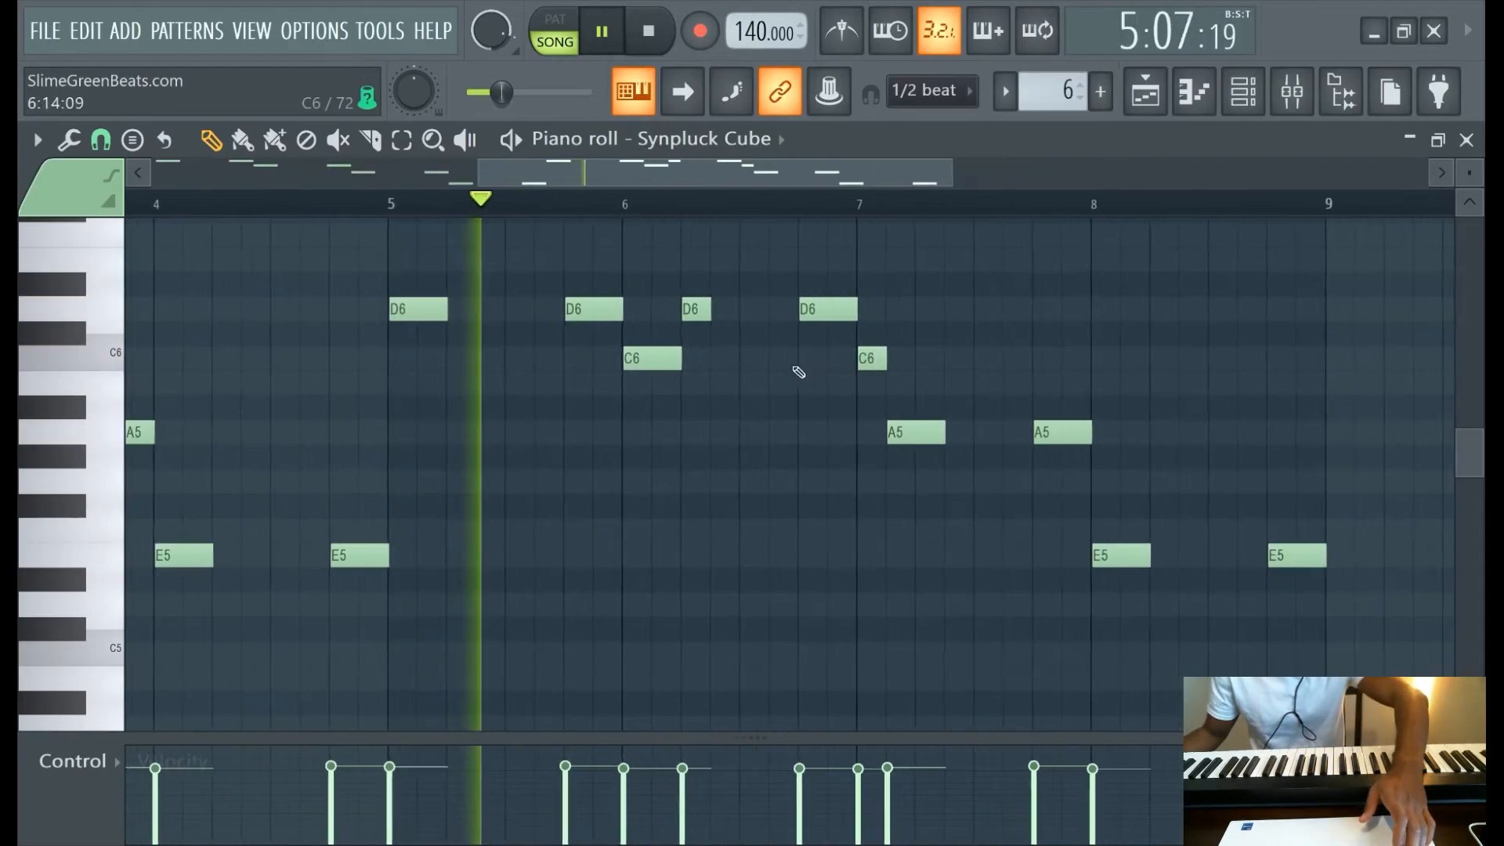
{"action": "scroll", "coordinate": [638, 353], "scroll_direction": "up", "scroll_amount": 4}
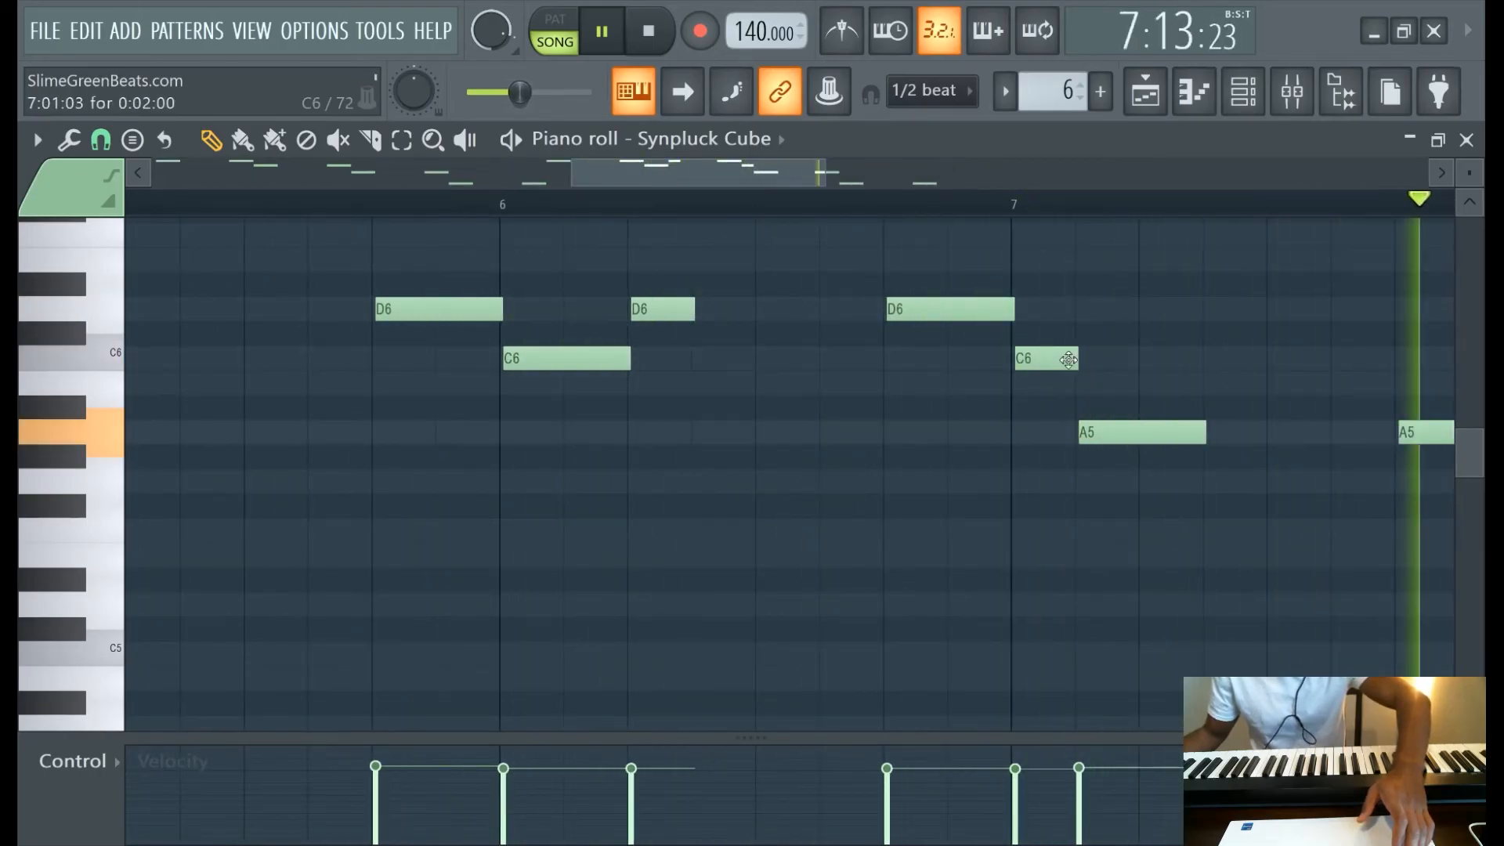
{"action": "right_click", "coordinate": [1066, 362]}
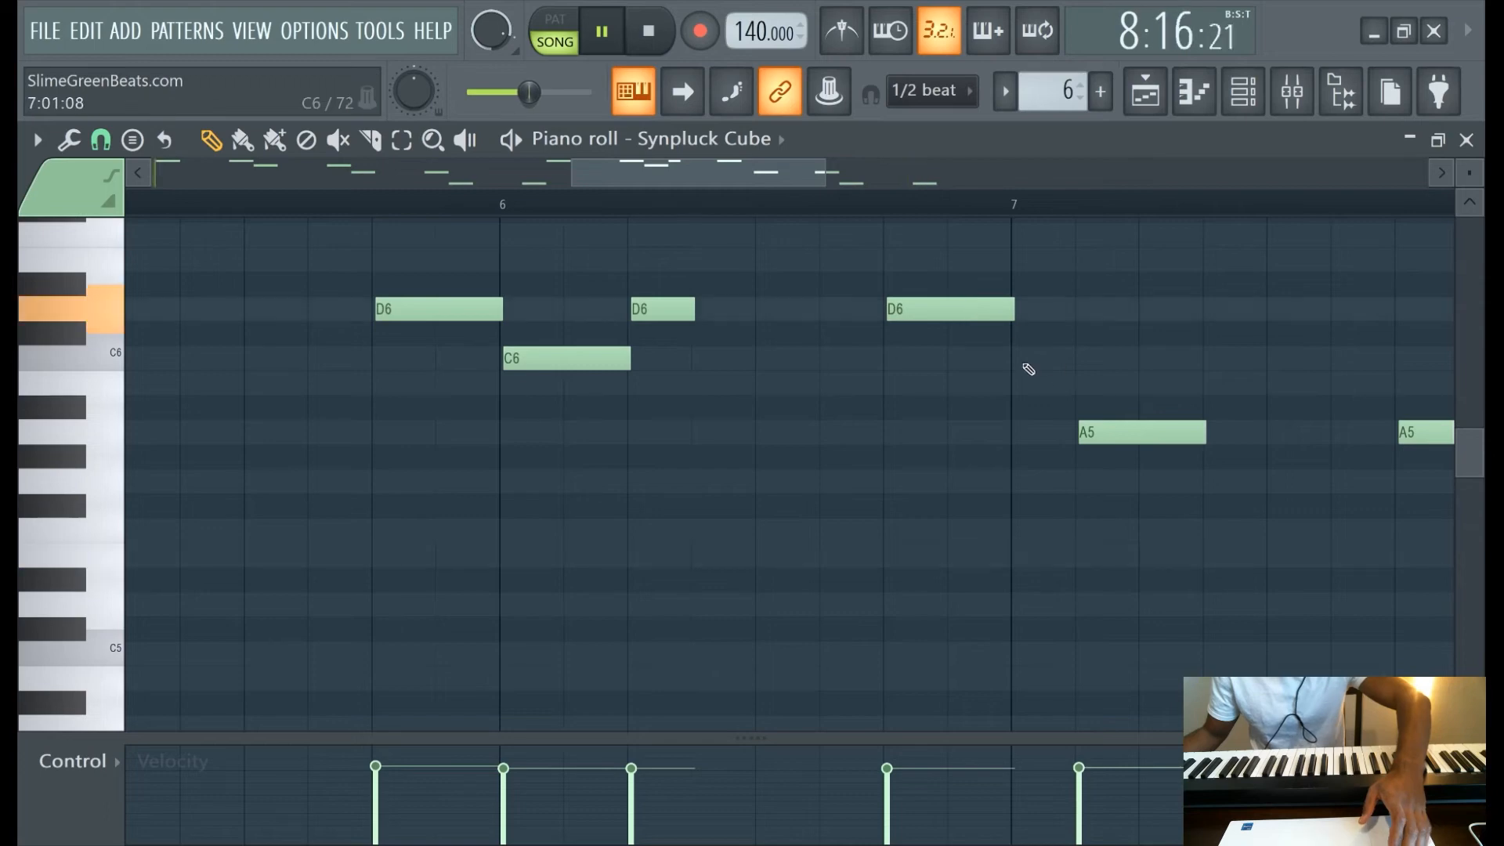
{"action": "key", "text": "ctrl+z"}
Try Gross Beat on the Melody mixer track and lower the track's level to -3.2 dB
{"action": "scroll", "coordinate": [983, 289], "scroll_direction": "down", "scroll_amount": 1}
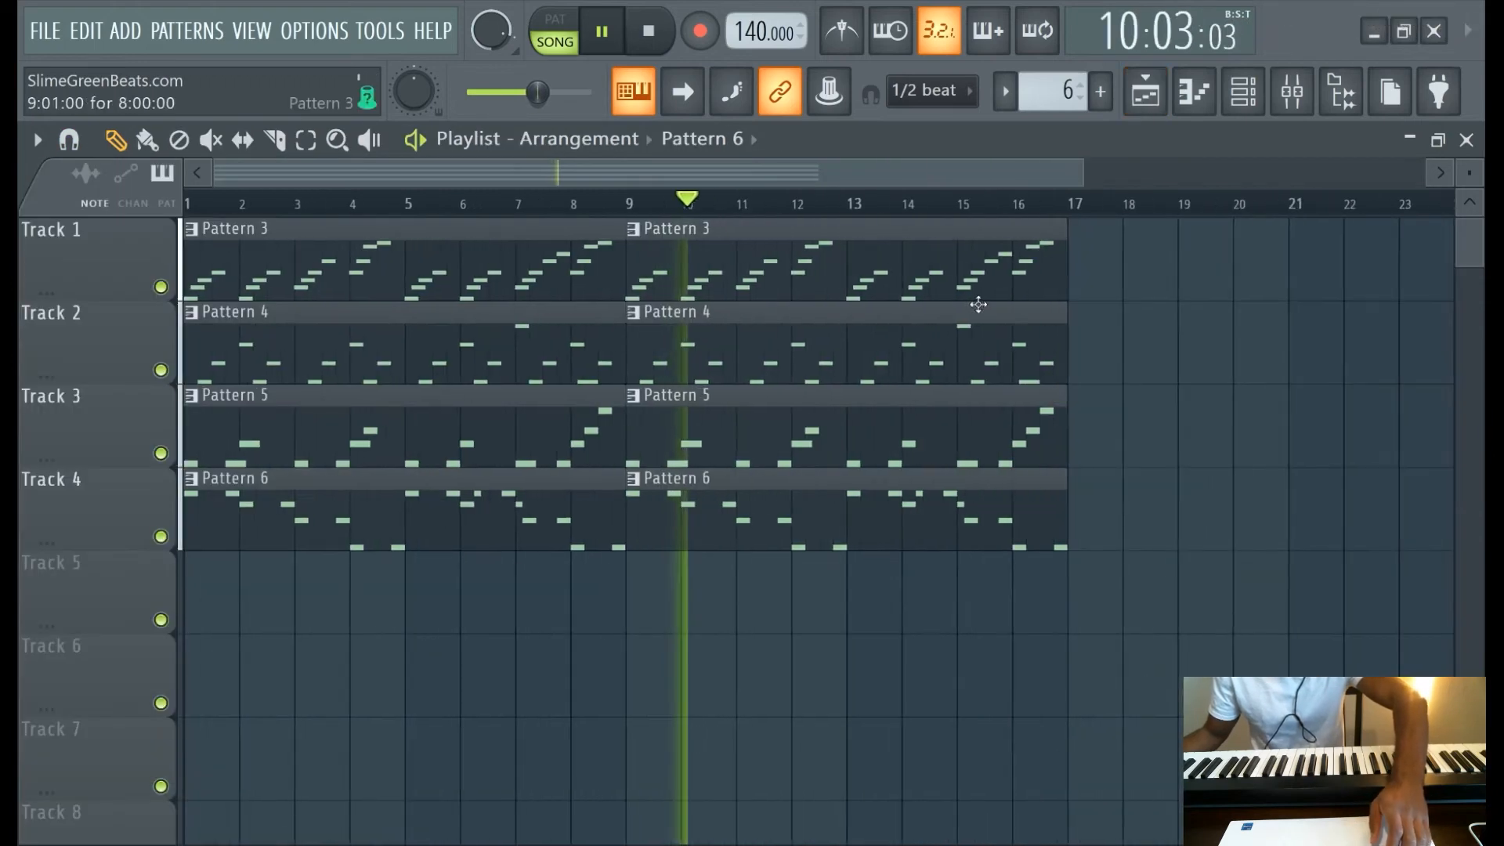
{"action": "key", "text": "F9"}
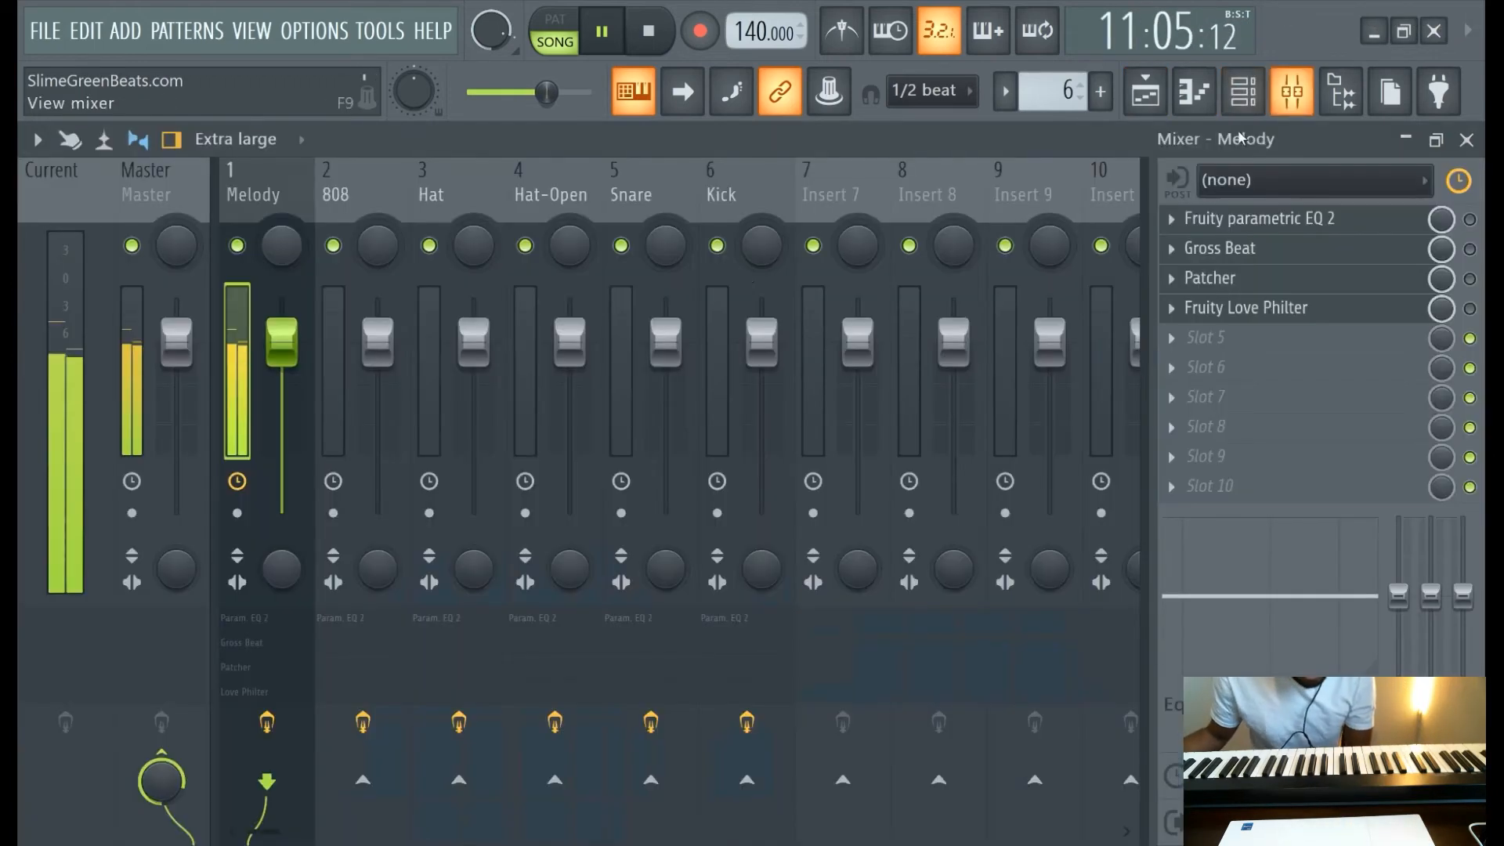
{"action": "left_click", "coordinate": [1344, 250]}
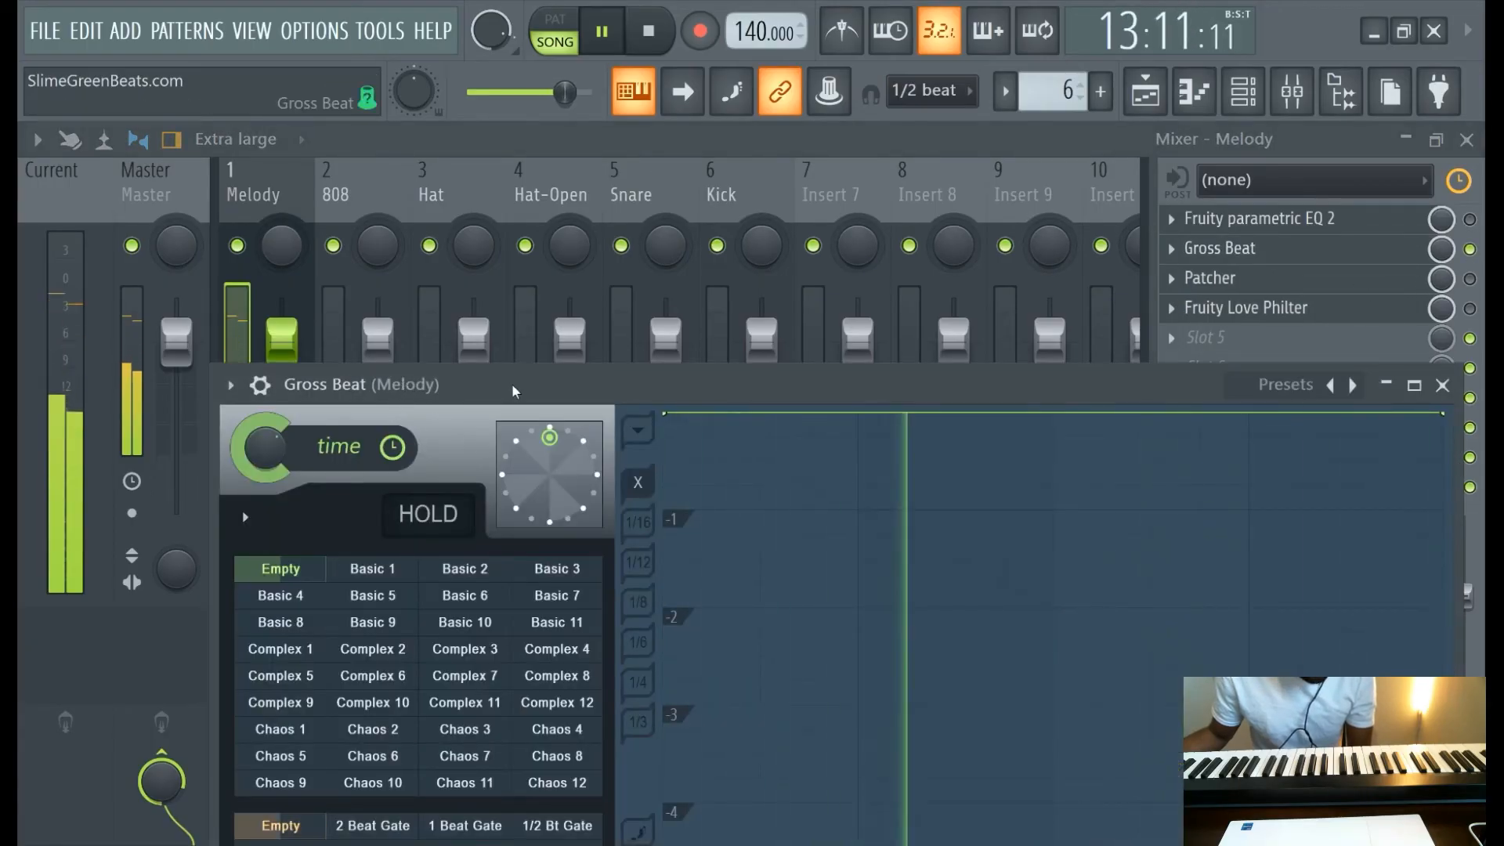
{"action": "left_click_drag", "start_coordinate": [404, 391], "coordinate": [530, 102]}
{"action": "left_click_drag", "start_coordinate": [282, 339], "coordinate": [282, 379]}
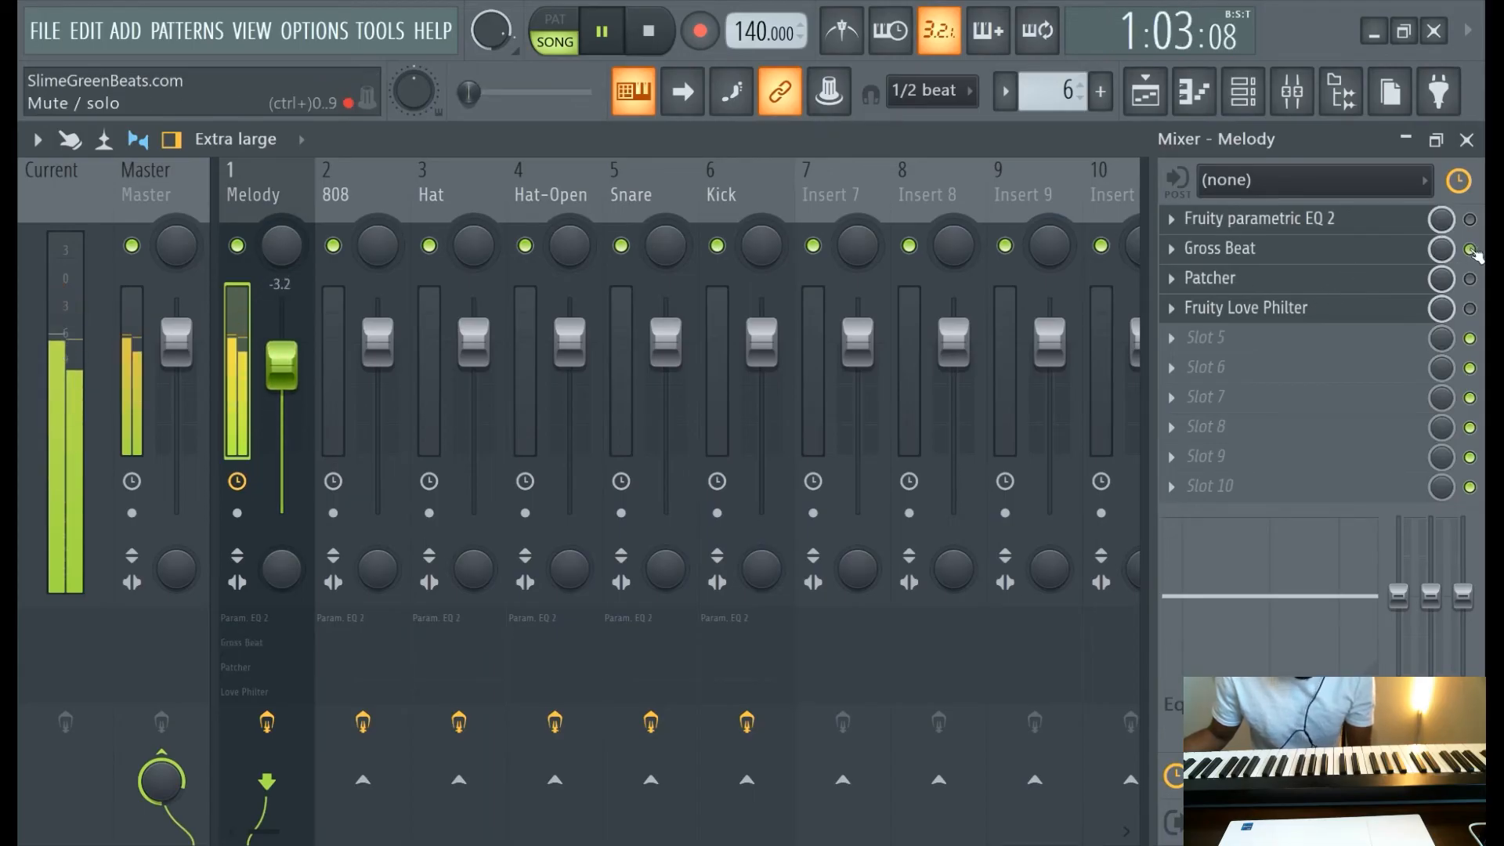
Enable Fruity Parametric EQ 2 on the Melody track and pull bands 1 and 7 fully down to roll off the lows below about 100 Hz and the highs
{"action": "left_click", "coordinate": [1336, 235]}
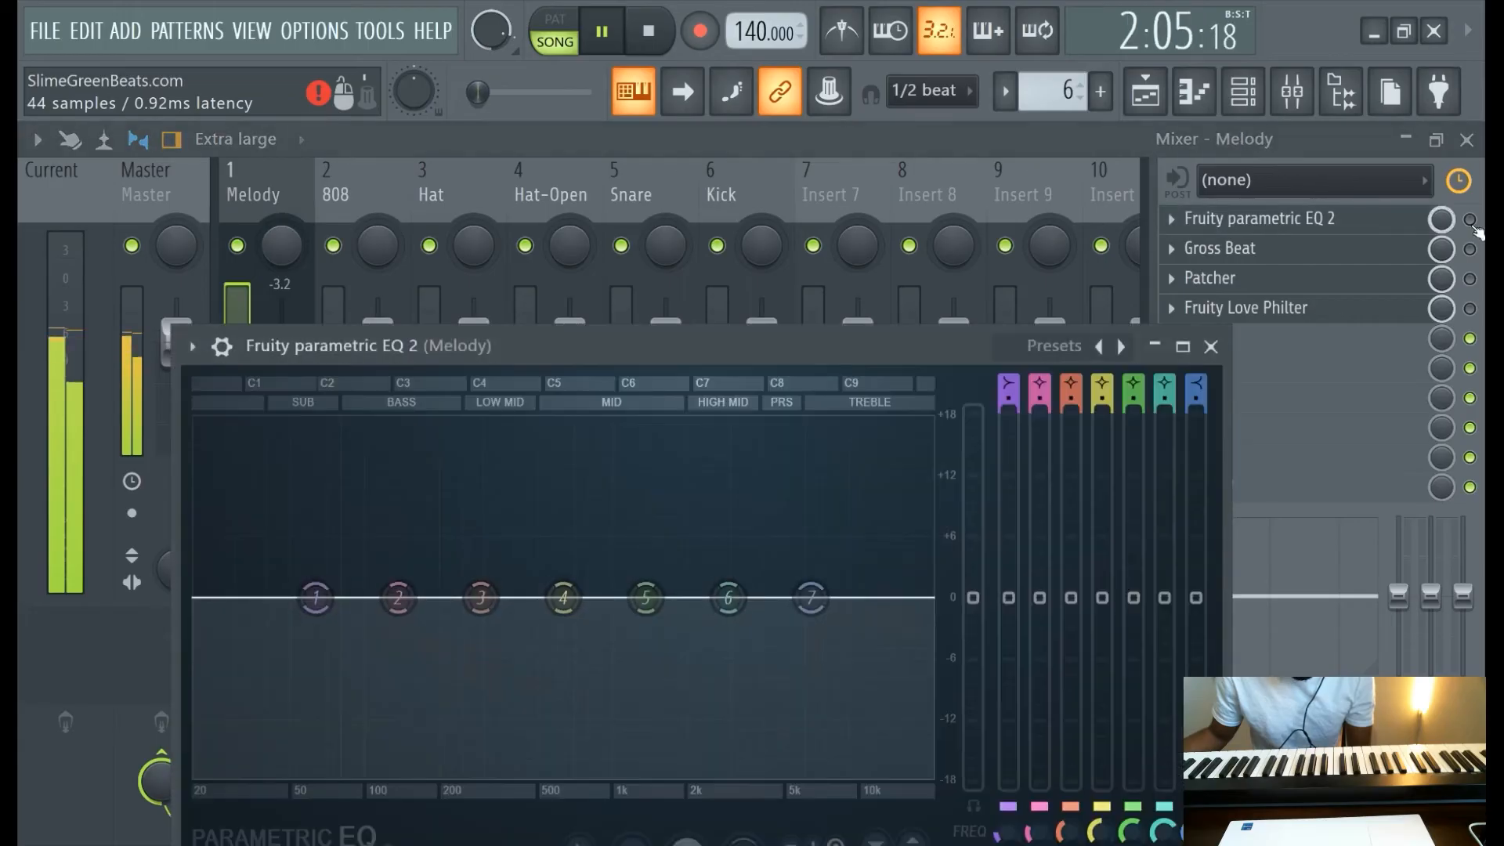
{"action": "left_click", "coordinate": [1331, 236]}
{"action": "left_click", "coordinate": [1329, 238]}
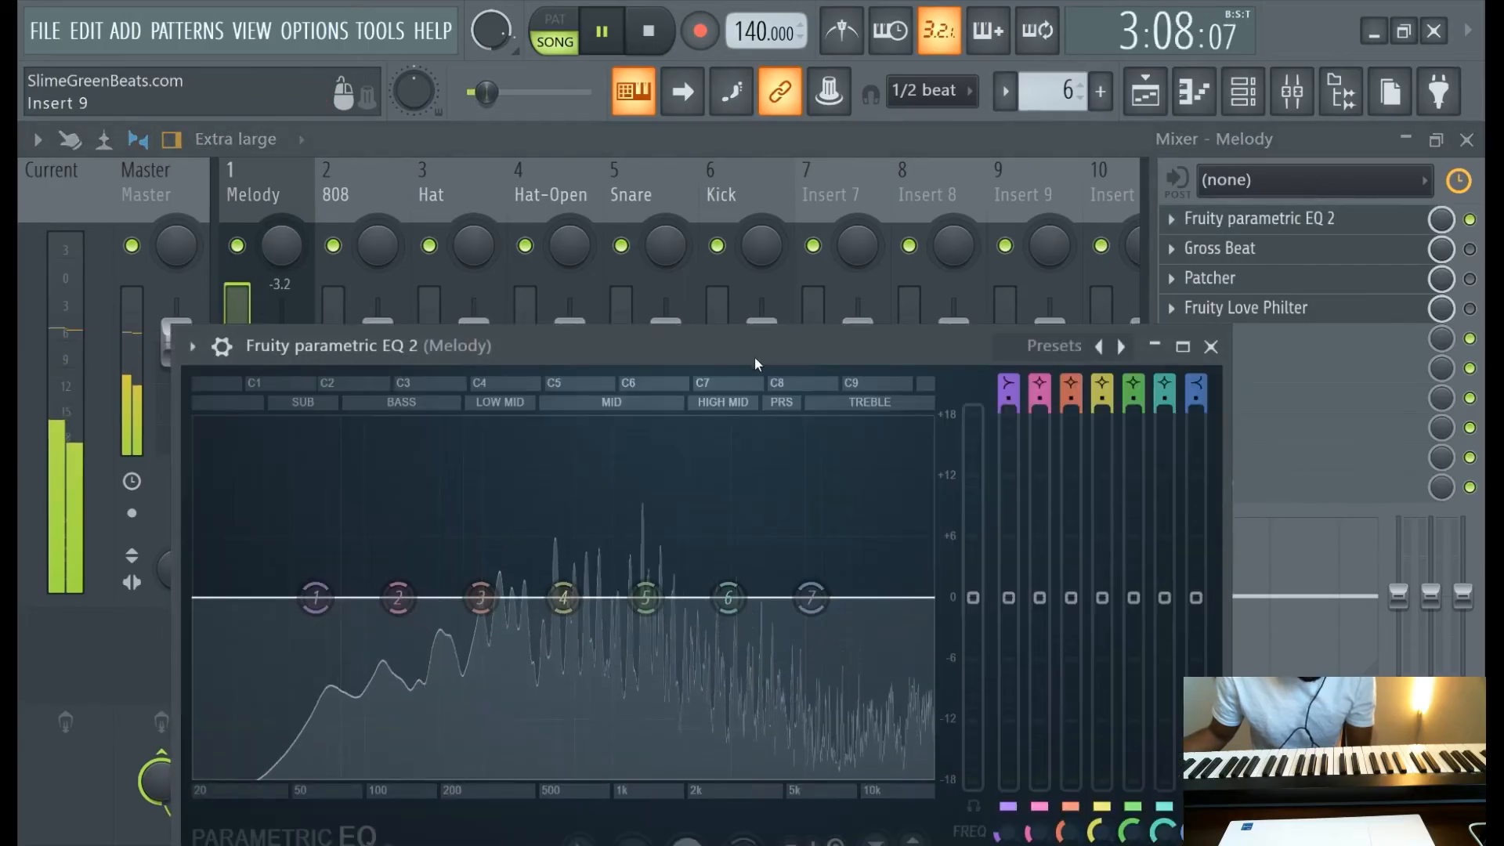
{"action": "left_click_drag", "start_coordinate": [469, 340], "coordinate": [485, 213]}
{"action": "left_click_drag", "start_coordinate": [298, 472], "coordinate": [315, 646]}
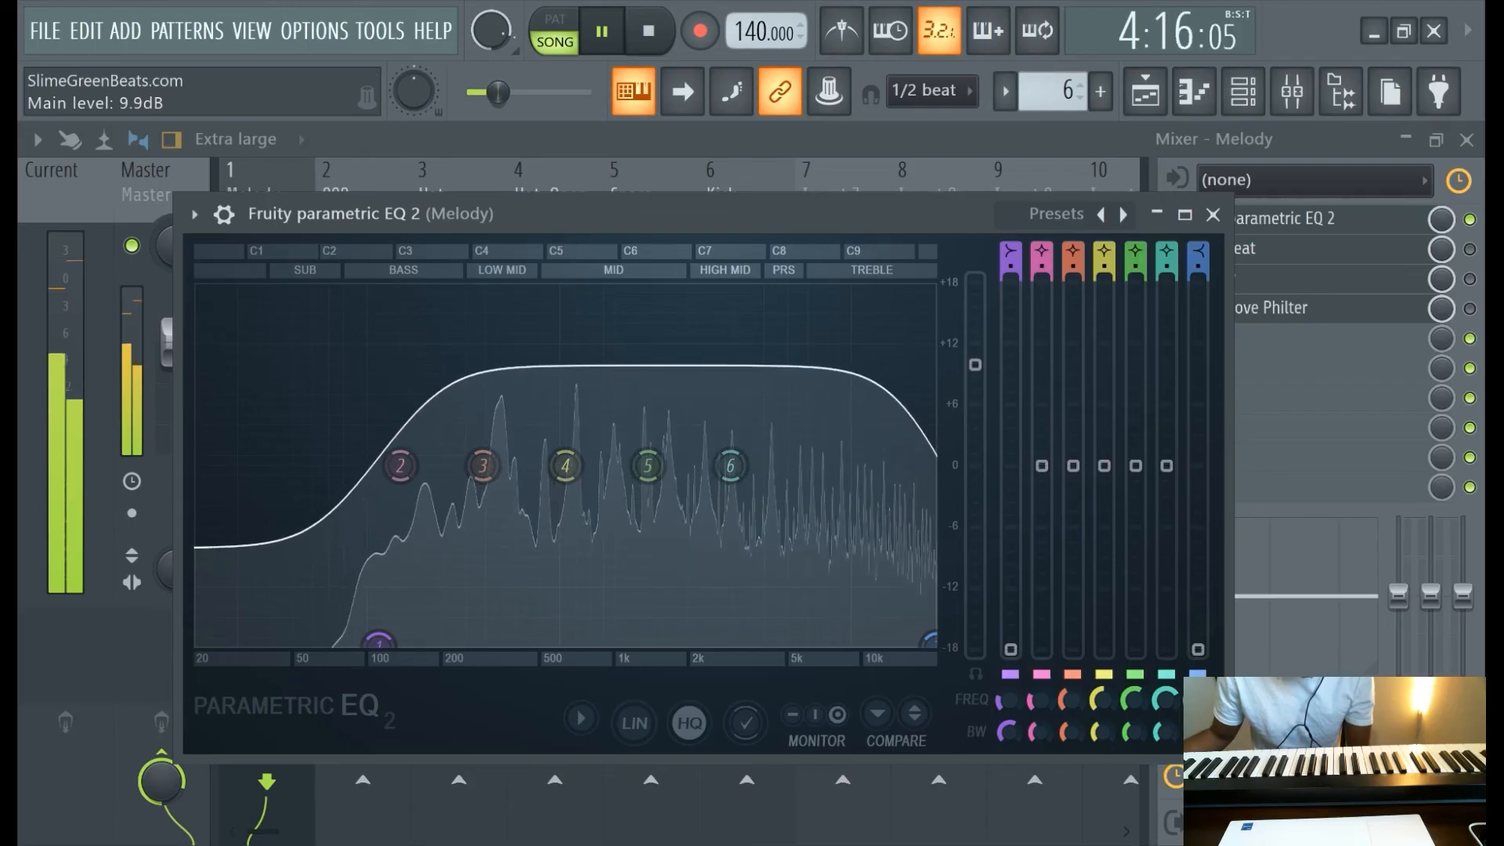
Reset the Melody EQ's main level to its default and close the EQ
{"action": "left_click_drag", "start_coordinate": [974, 367], "coordinate": [975, 409]}
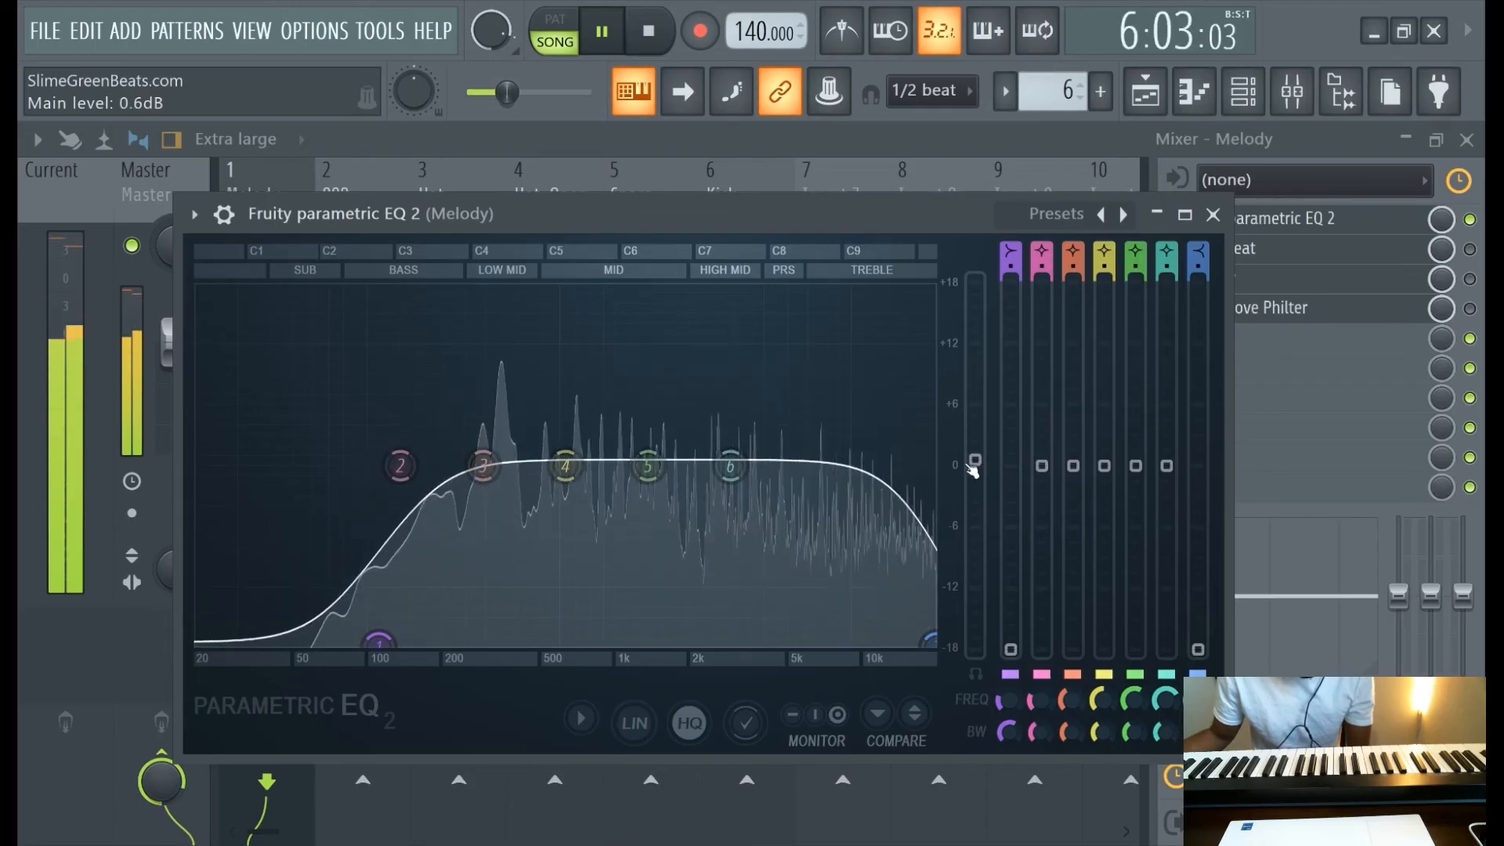
{"action": "right_click", "coordinate": [973, 468]}
{"action": "left_click", "coordinate": [1018, 421]}
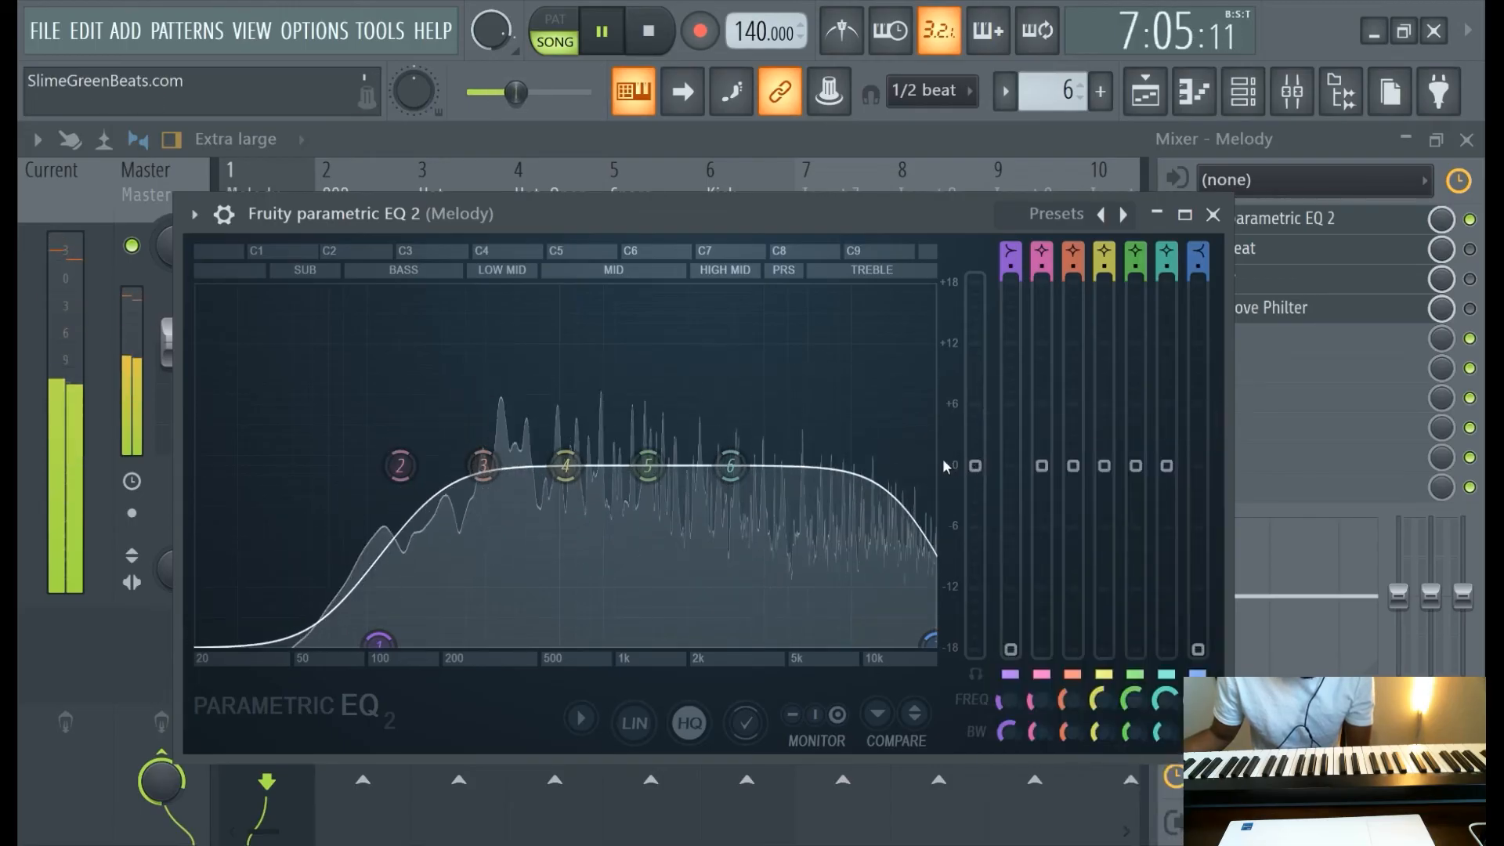
{"action": "left_click", "coordinate": [1300, 218]}
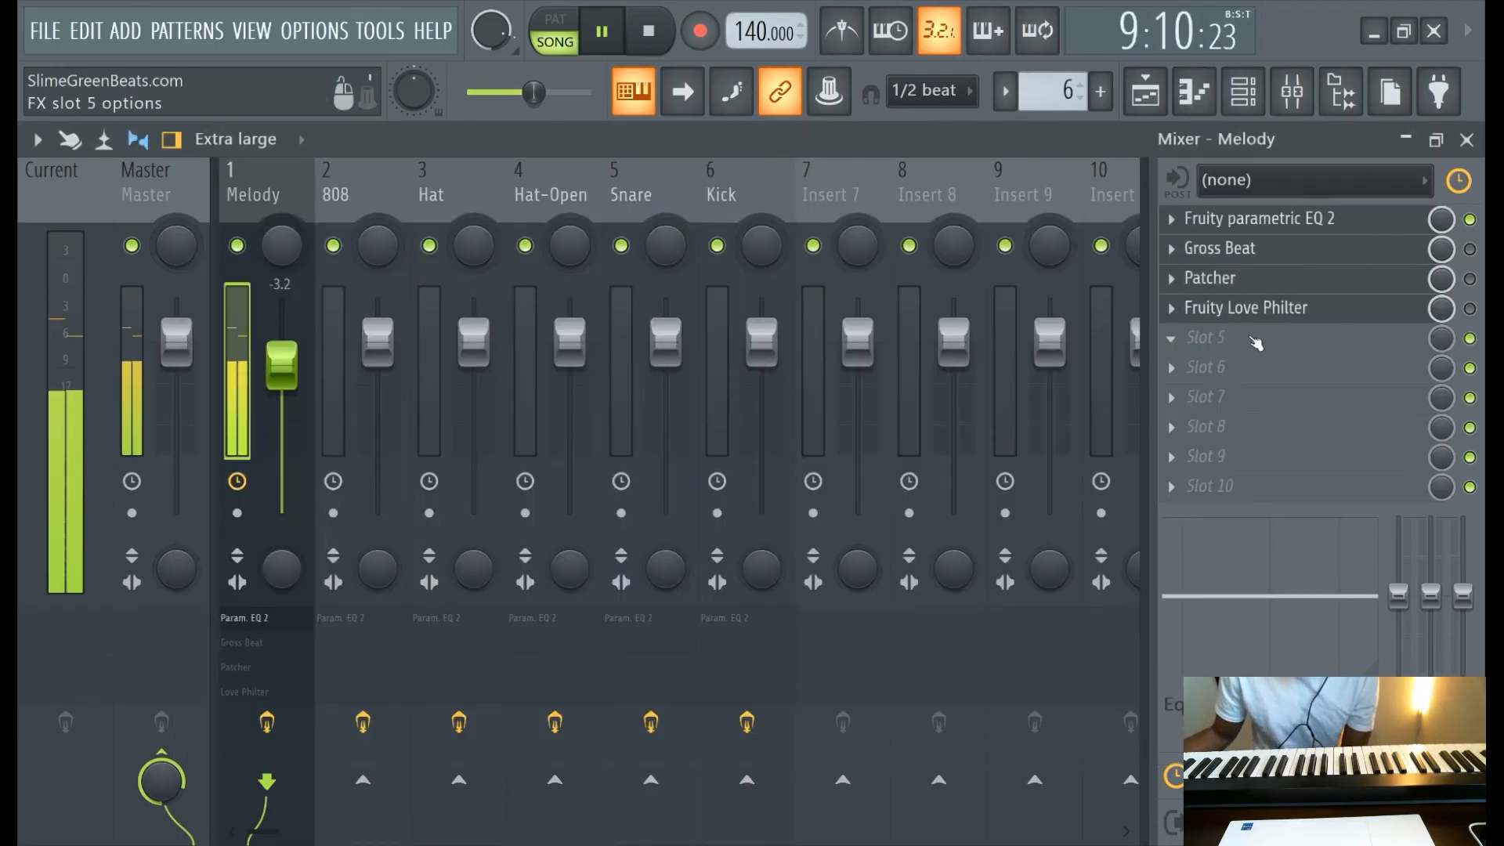
Add Fruity Convolver to slot 5 and a Patcher with the X6 Reverb preset to slot 6 of the Melody track
{"action": "left_click", "coordinate": [1227, 337]}
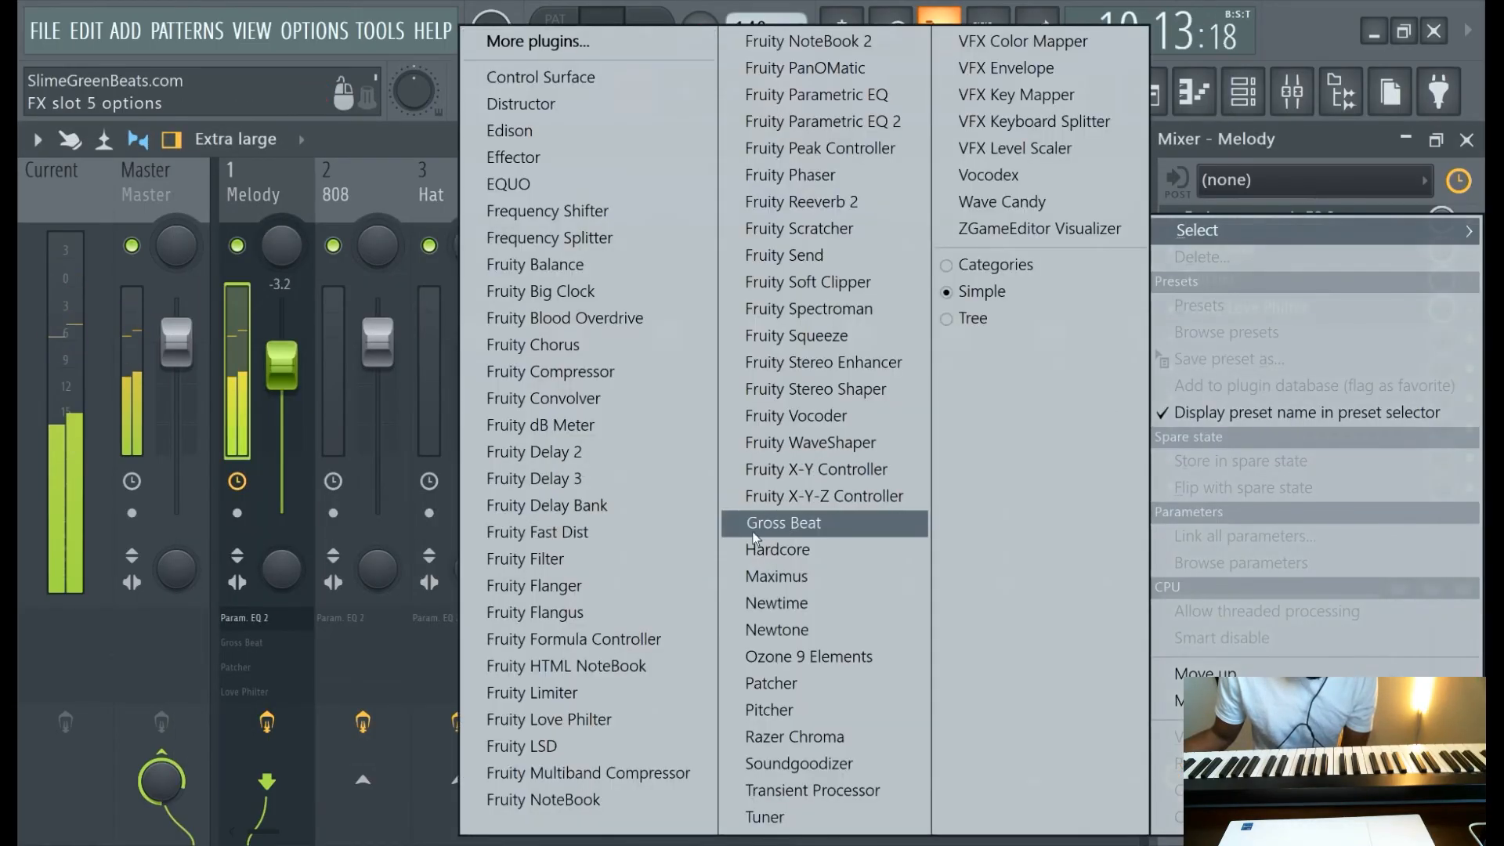
{"action": "left_click", "coordinate": [580, 400]}
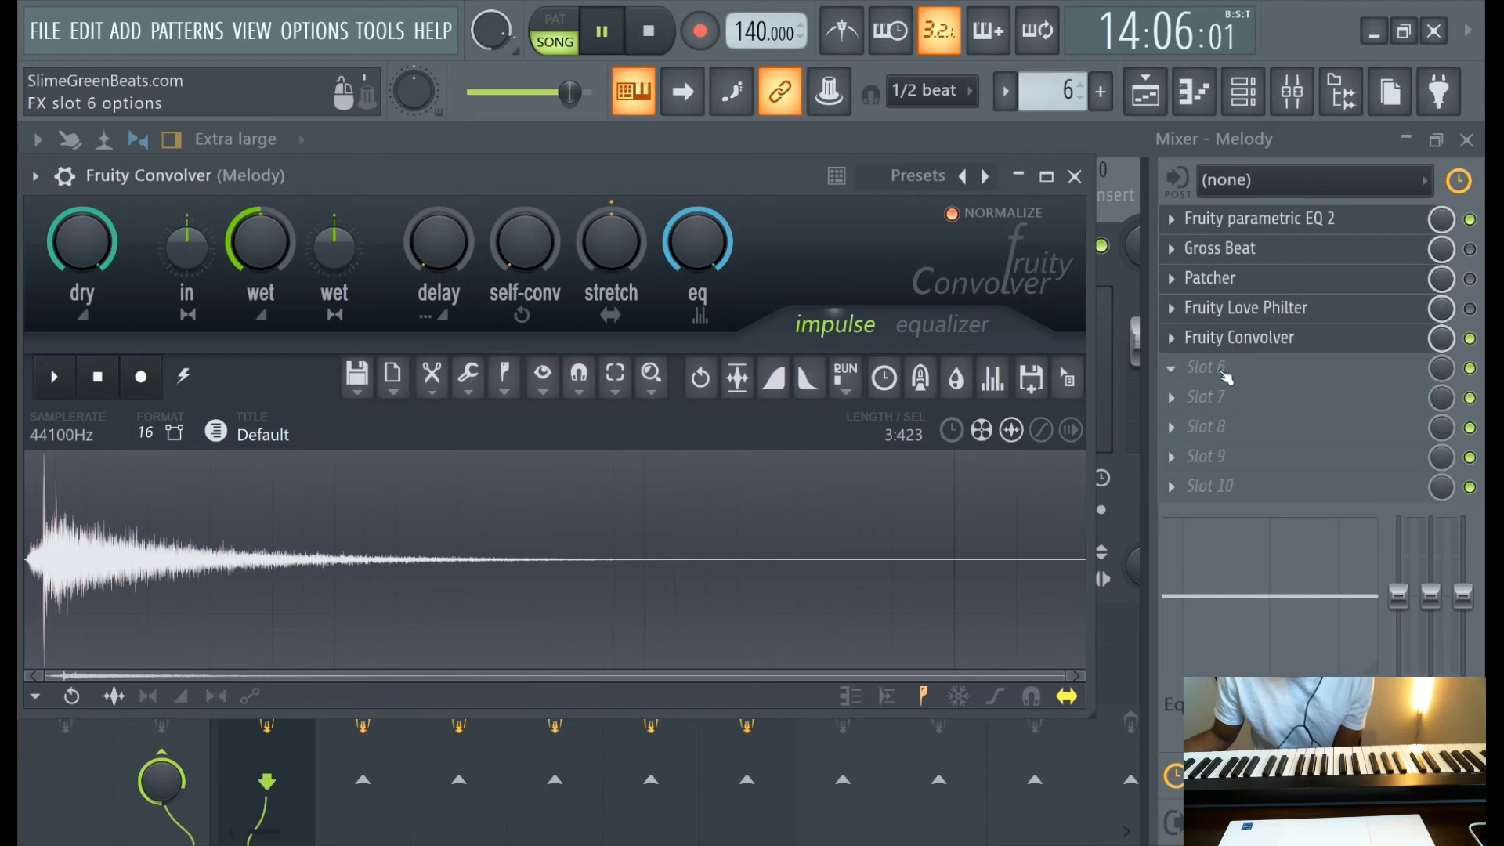
{"action": "left_click", "coordinate": [1226, 377]}
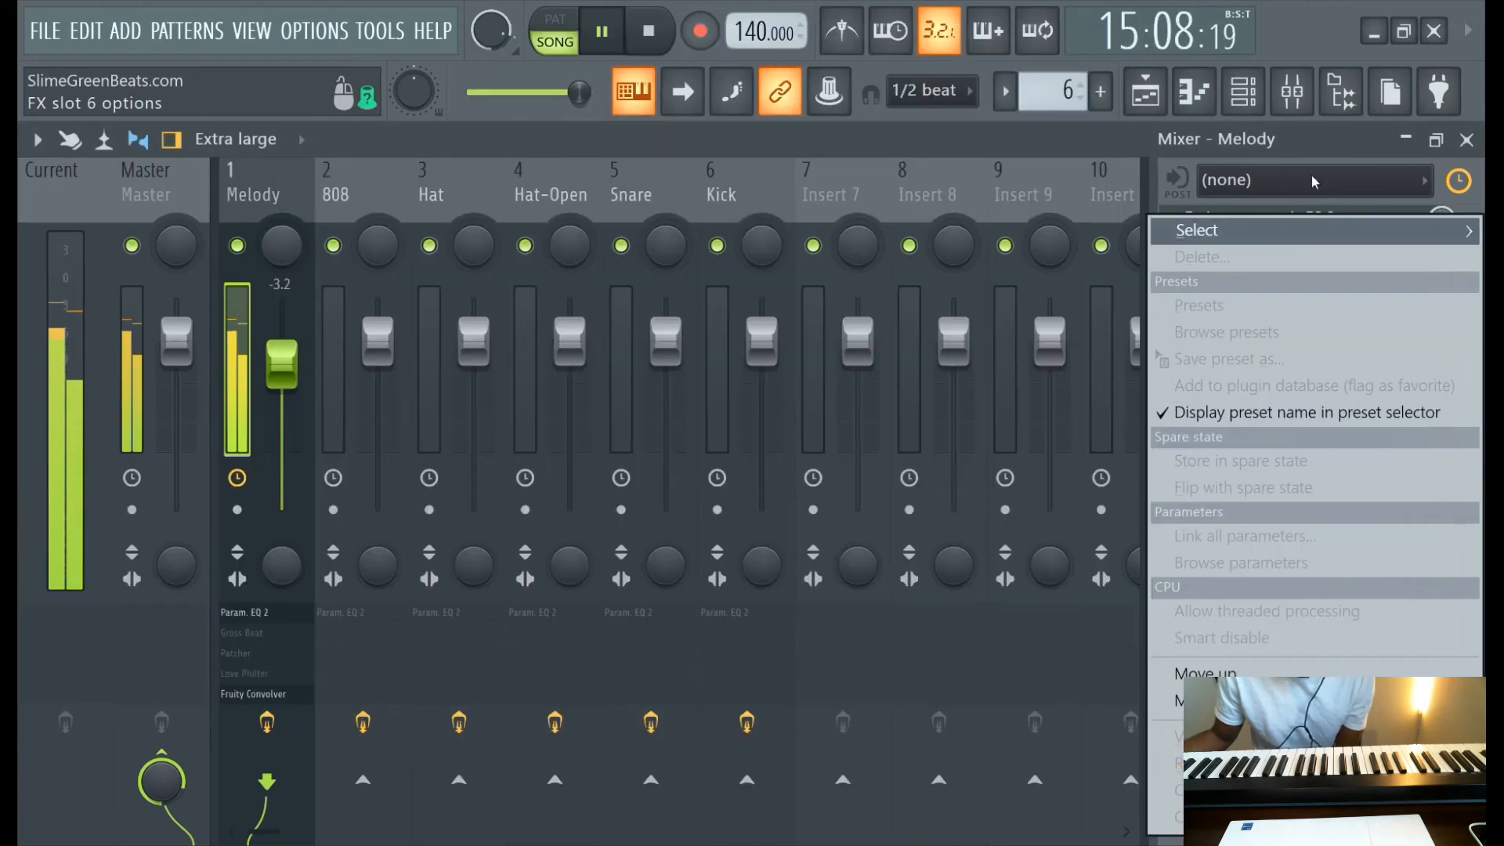
{"action": "left_click", "coordinate": [1339, 162]}
{"action": "left_click", "coordinate": [1213, 382]}
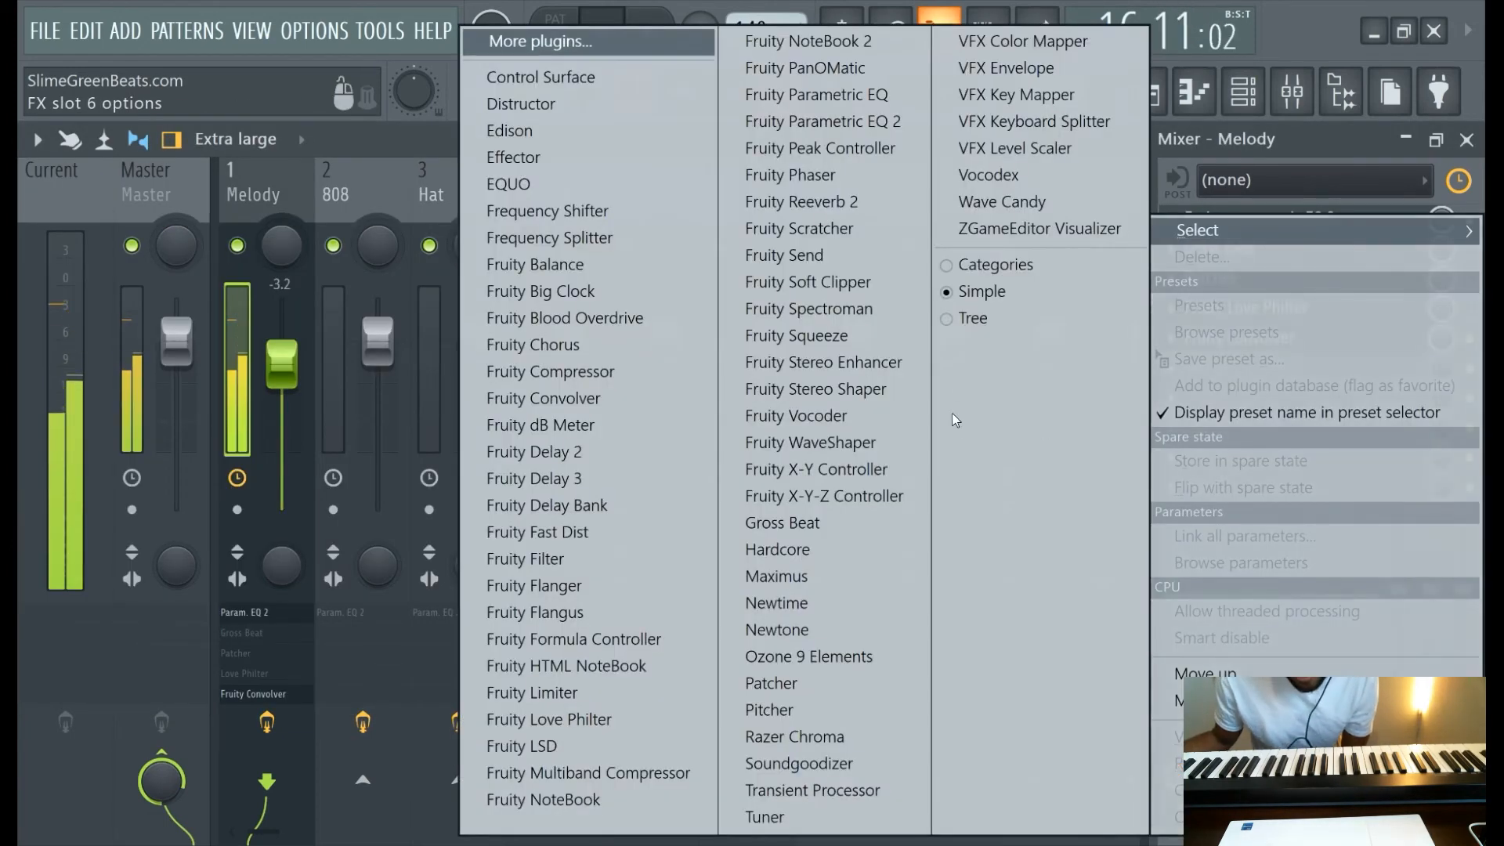
{"action": "left_click", "coordinate": [783, 683]}
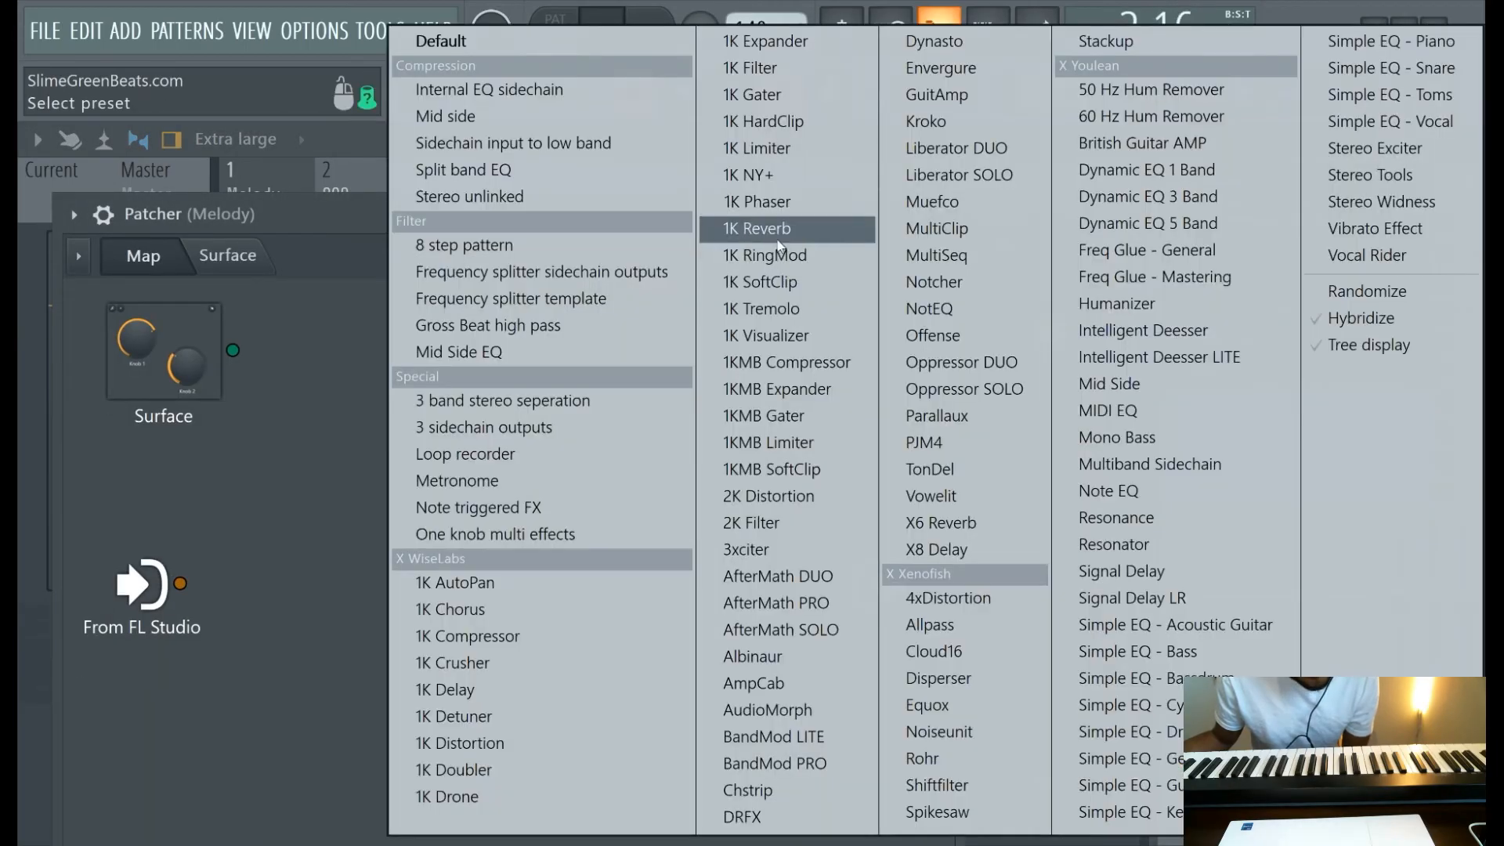
{"action": "left_click", "coordinate": [789, 215]}
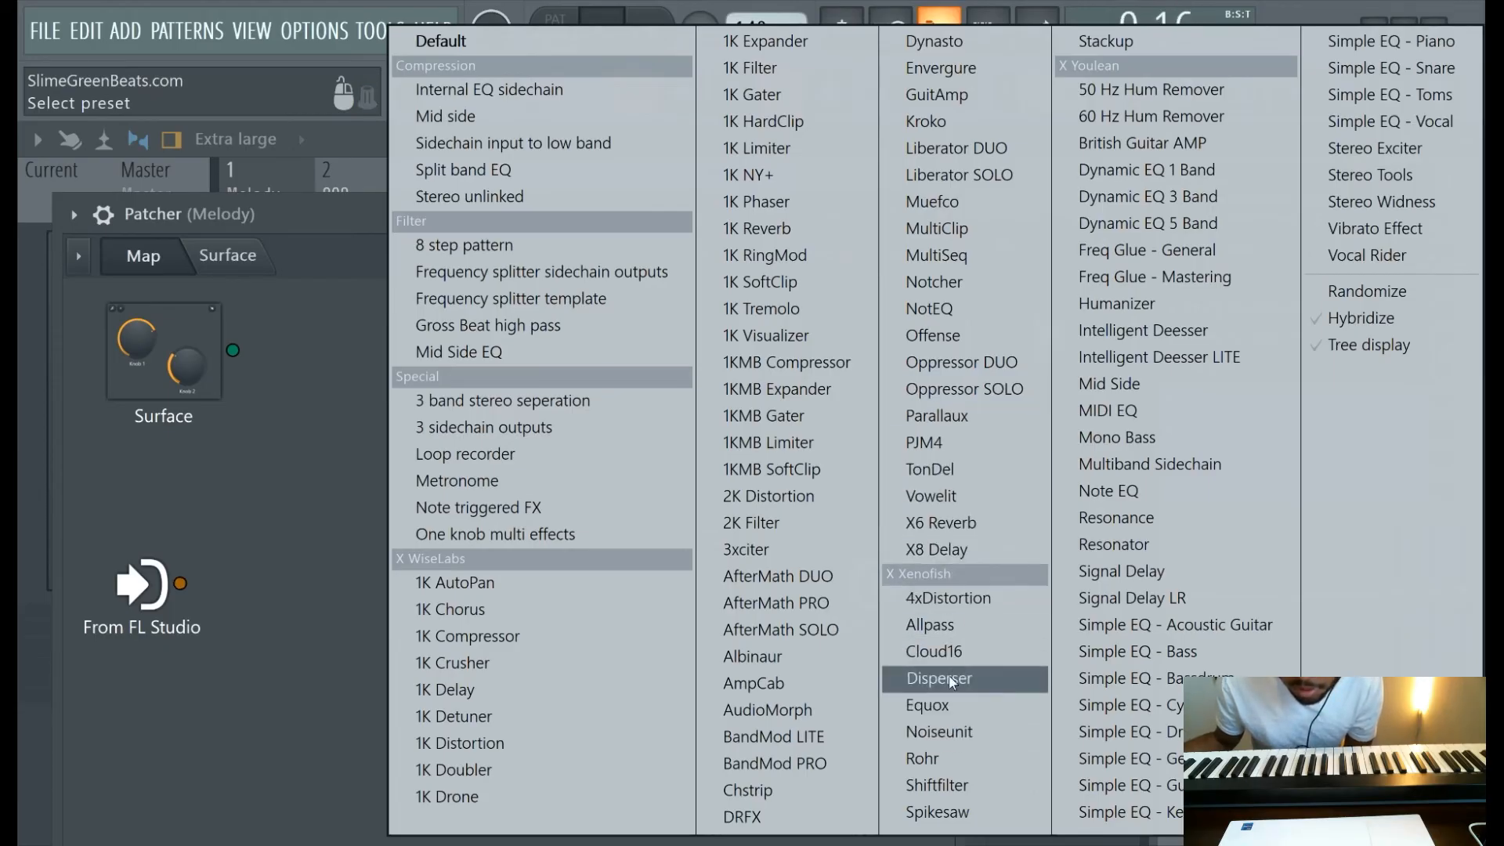
{"action": "left_click", "coordinate": [977, 531]}
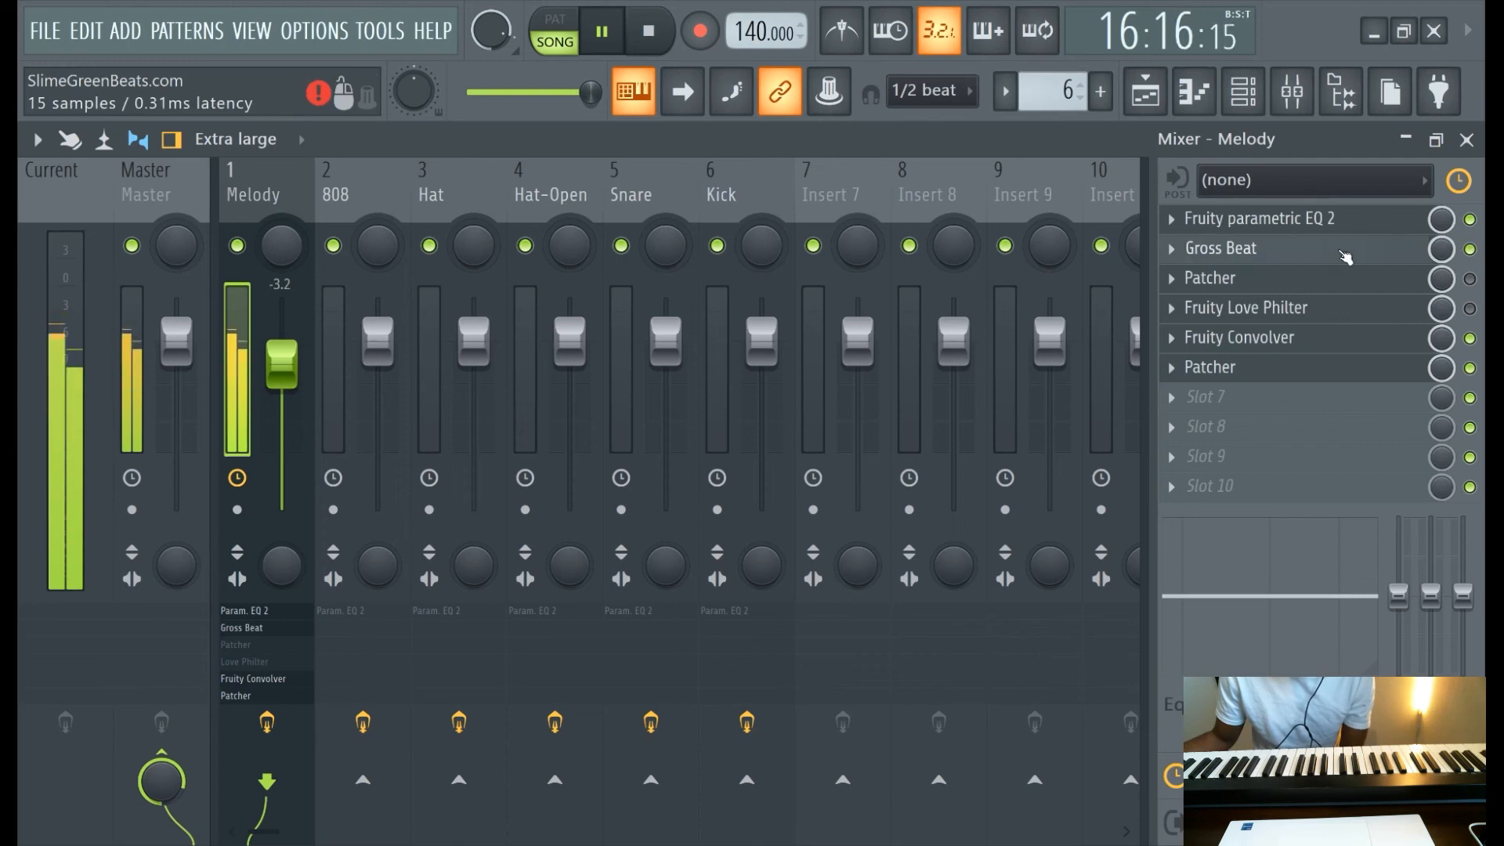
Enable Gross Beat on the Melody track and audition the Basic 5 and Basic 8 time patterns
{"action": "left_click", "coordinate": [1237, 248]}
{"action": "left_click", "coordinate": [530, 404]}
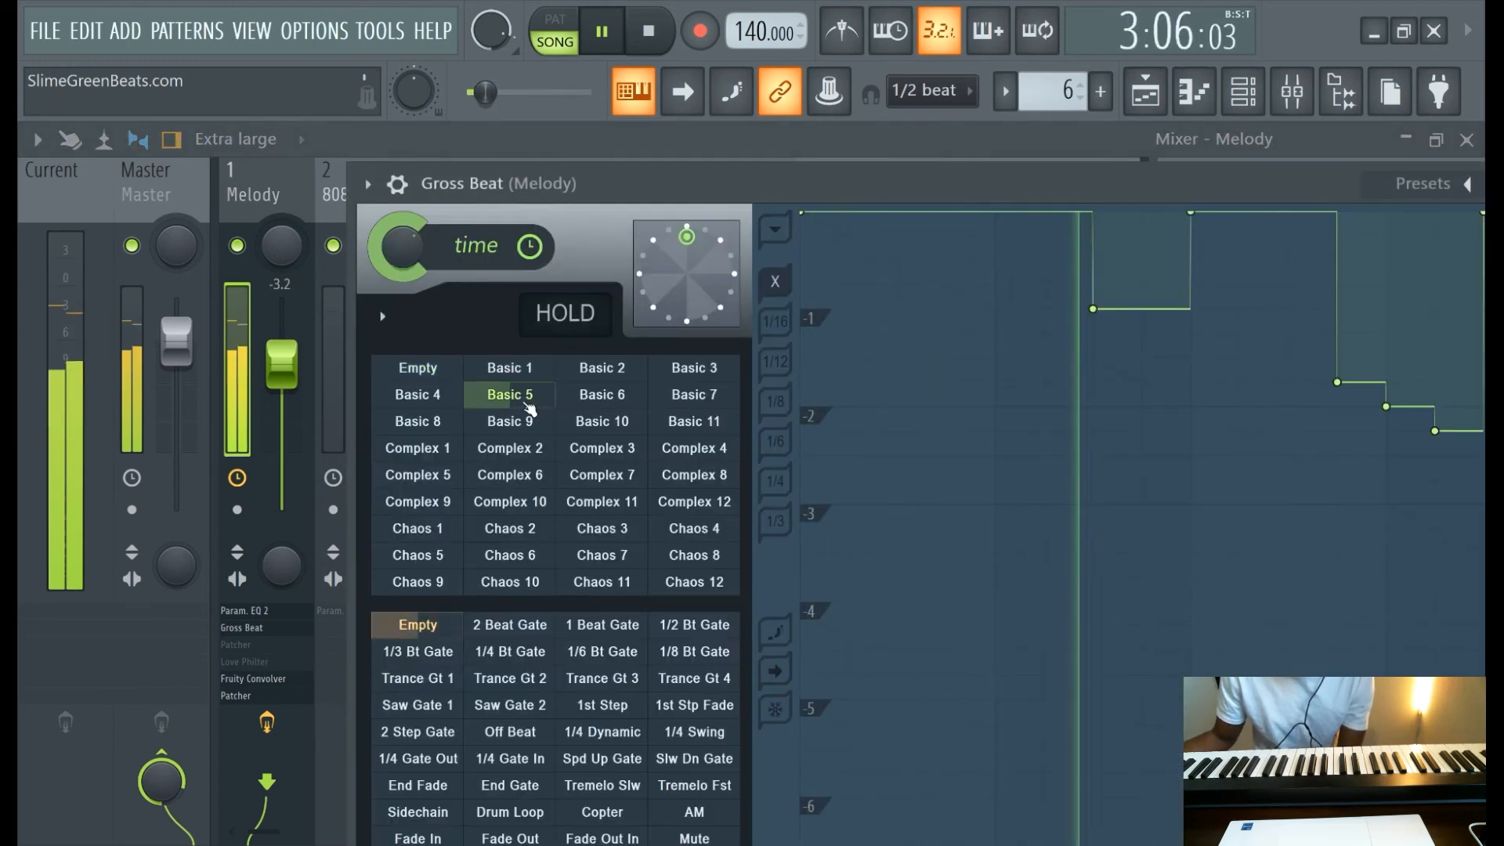
{"action": "left_click", "coordinate": [424, 423]}
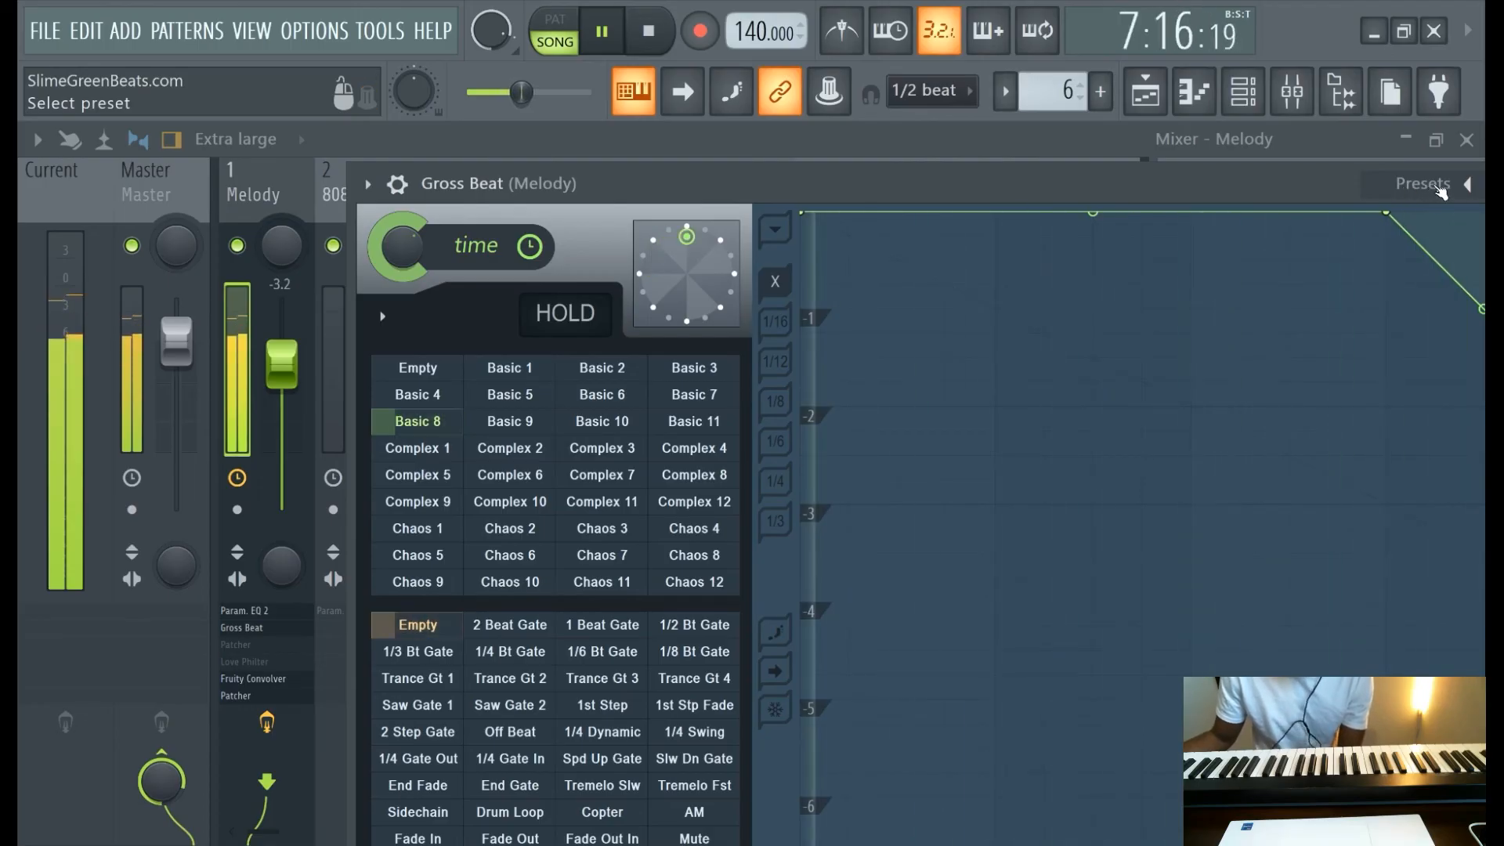
Load Gross Beat's Flanging preset and try its WishWash 2 time pattern
{"action": "left_click_drag", "start_coordinate": [1441, 188], "coordinate": [1188, 148]}
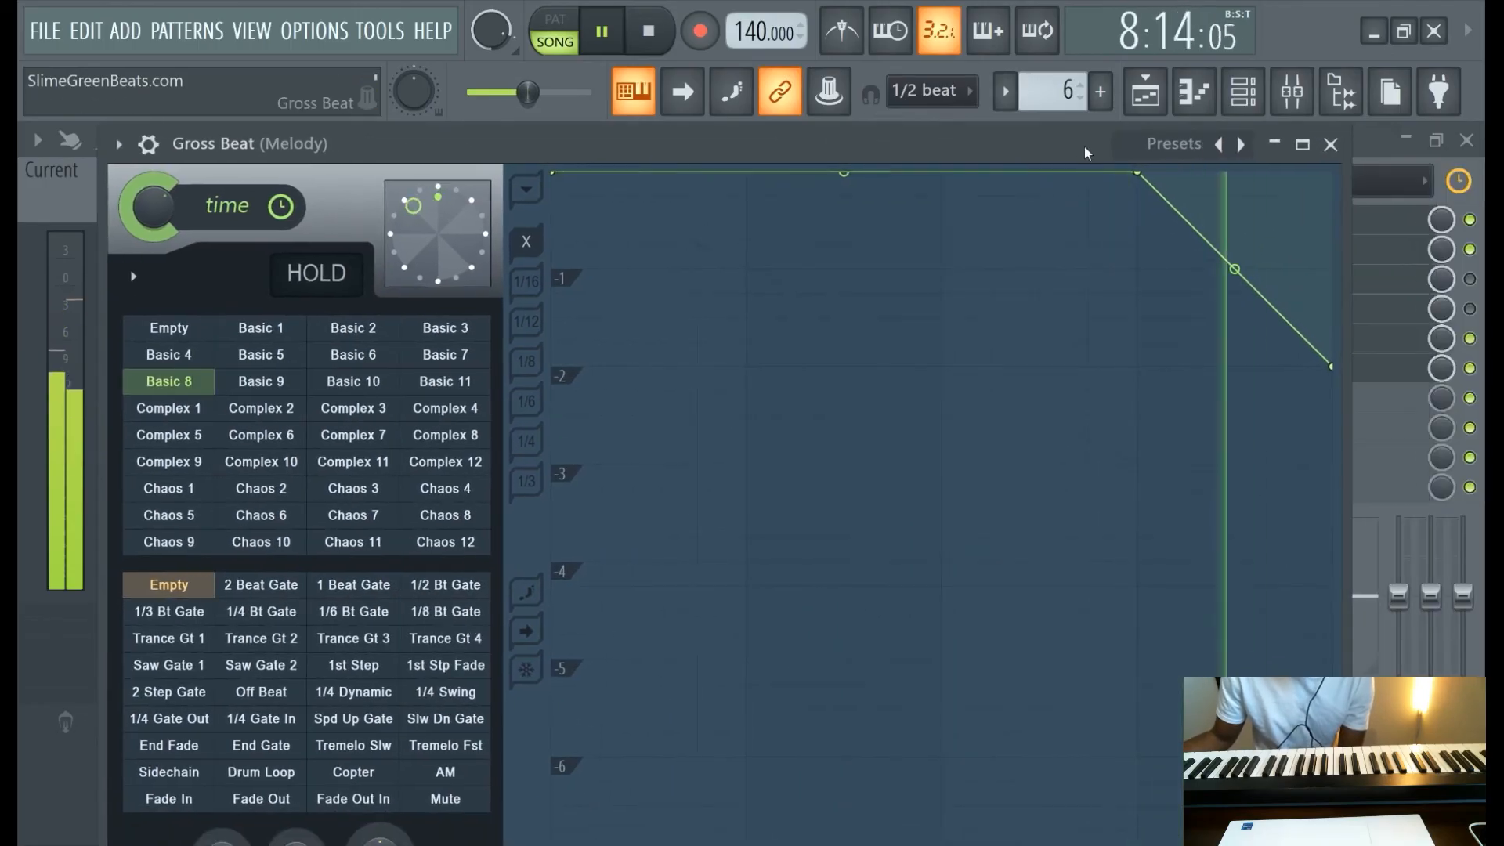
{"action": "left_click", "coordinate": [1182, 145]}
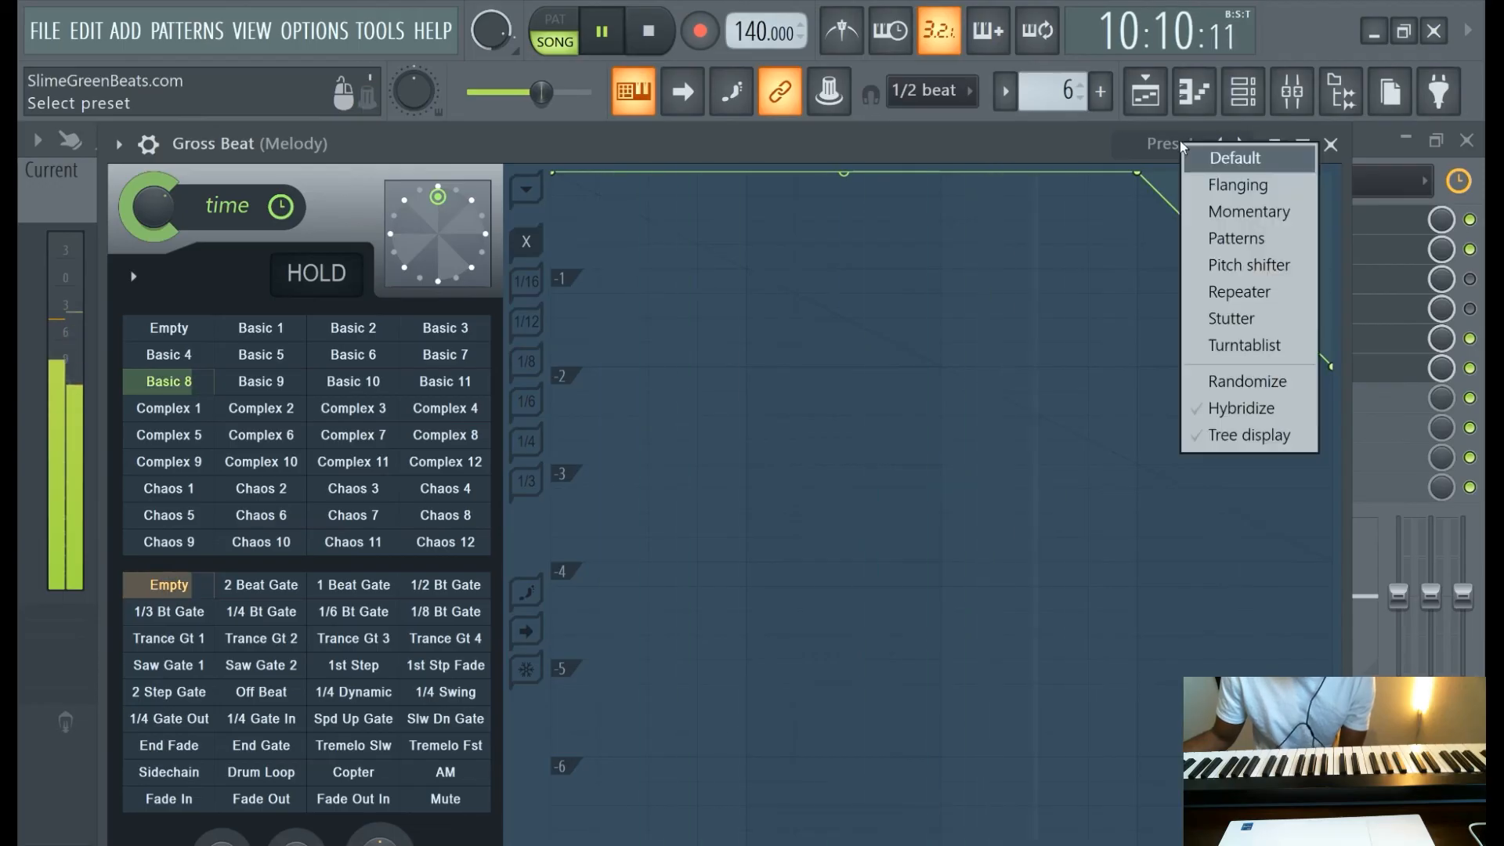
{"action": "left_click", "coordinate": [1237, 184]}
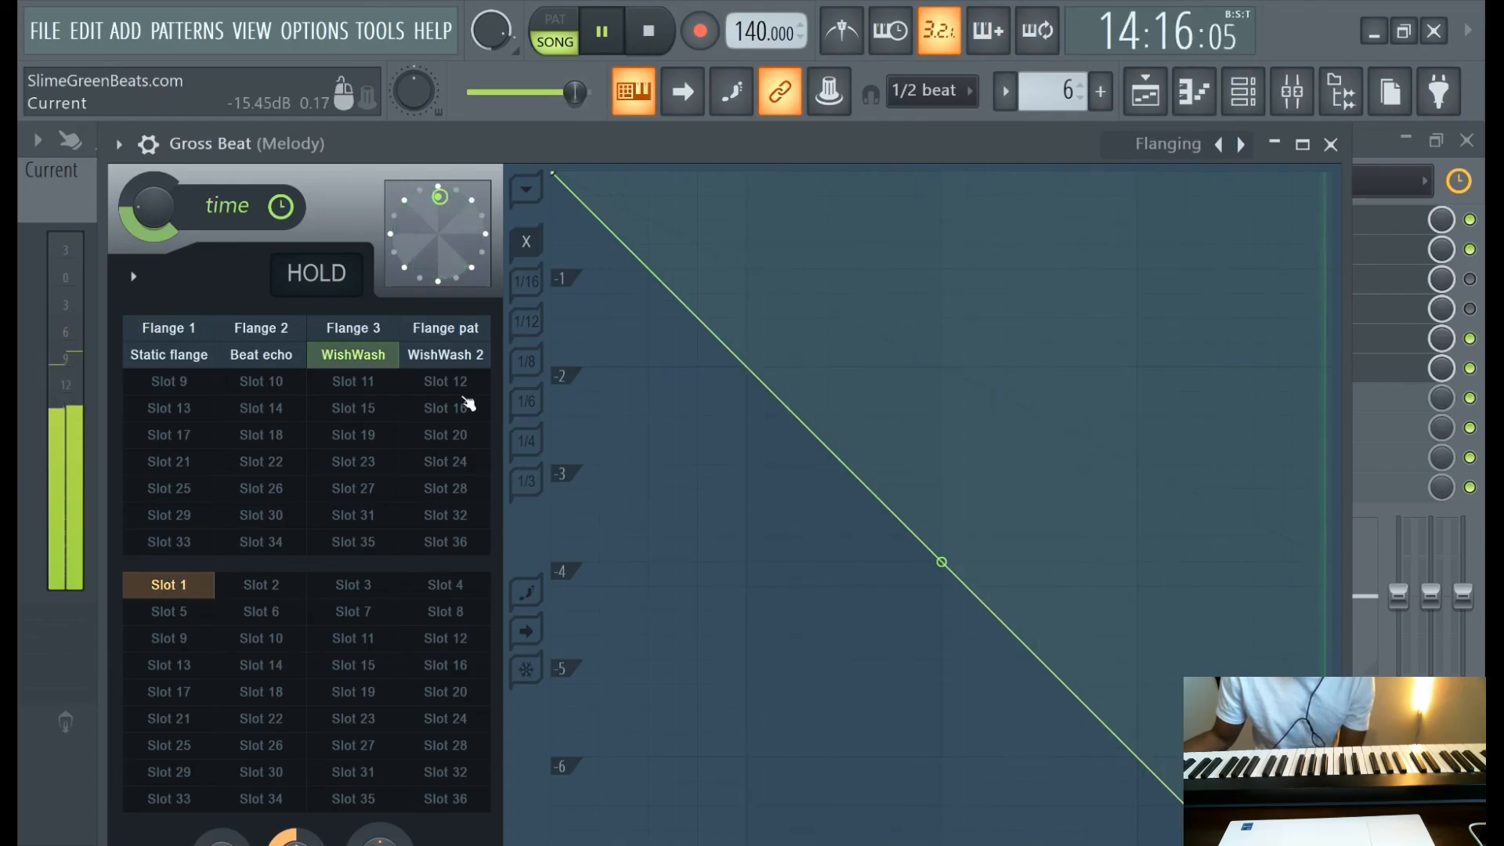
{"action": "left_click", "coordinate": [437, 352]}
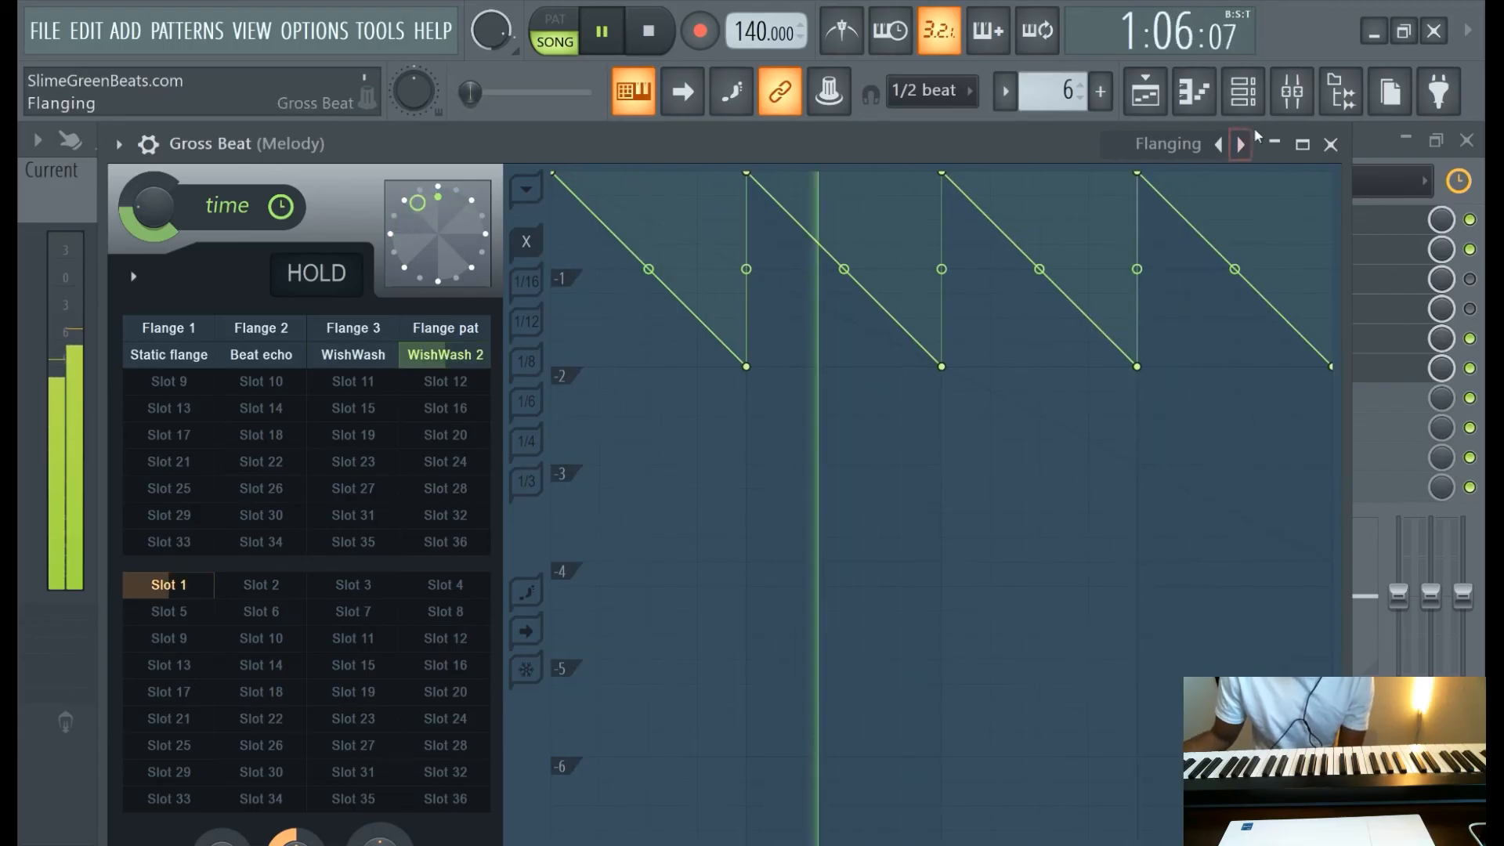
Switch Gross Beat to the Pitch shifter preset and select the -6 time slot
{"action": "left_click", "coordinate": [1219, 145]}
{"action": "left_click", "coordinate": [1220, 144]}
{"action": "left_click", "coordinate": [1219, 144]}
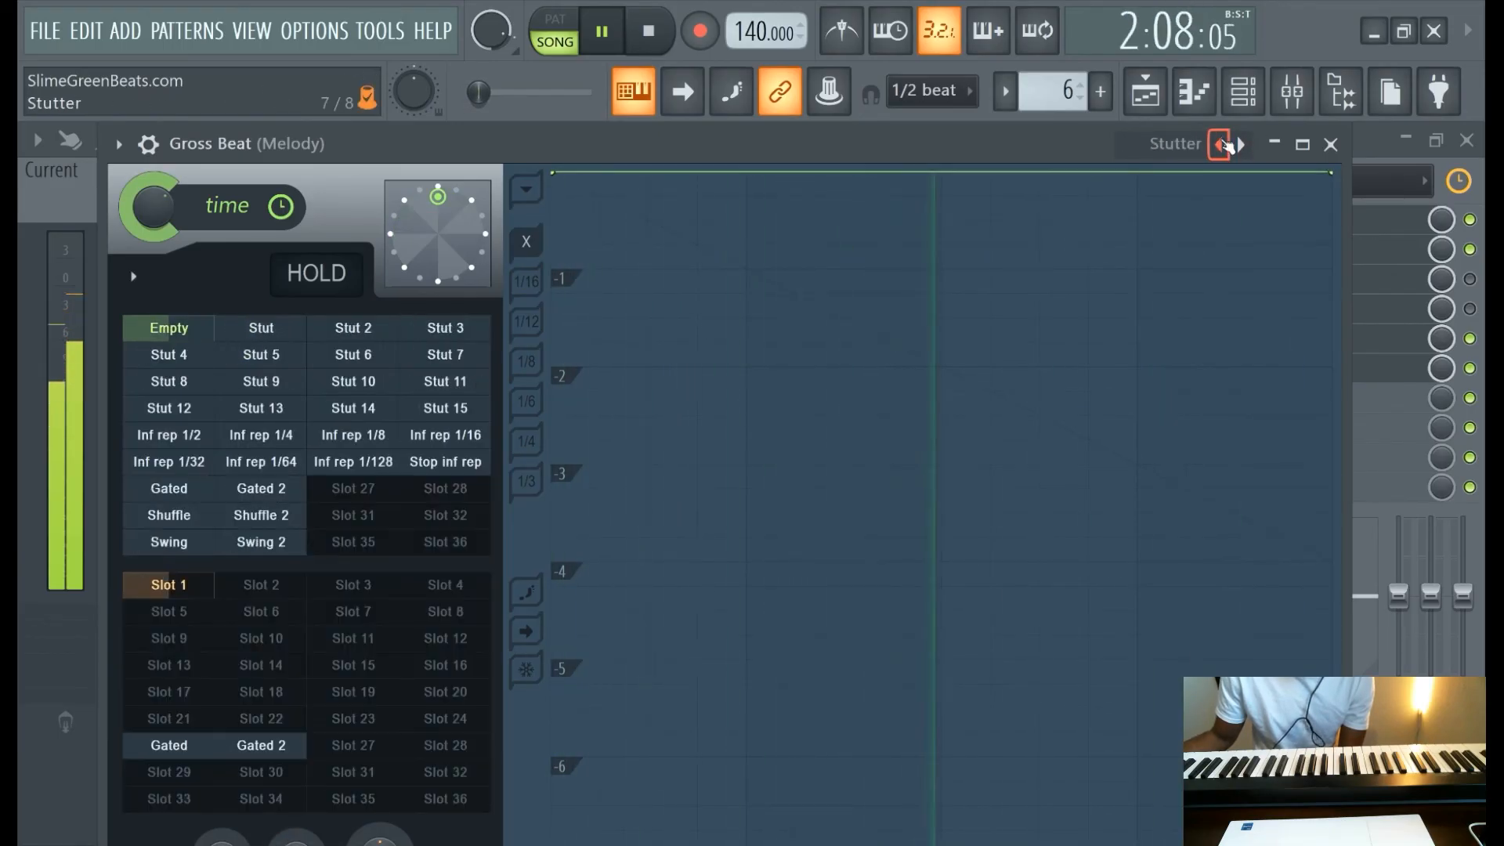
{"action": "left_click", "coordinate": [1219, 144]}
{"action": "left_click", "coordinate": [1219, 145]}
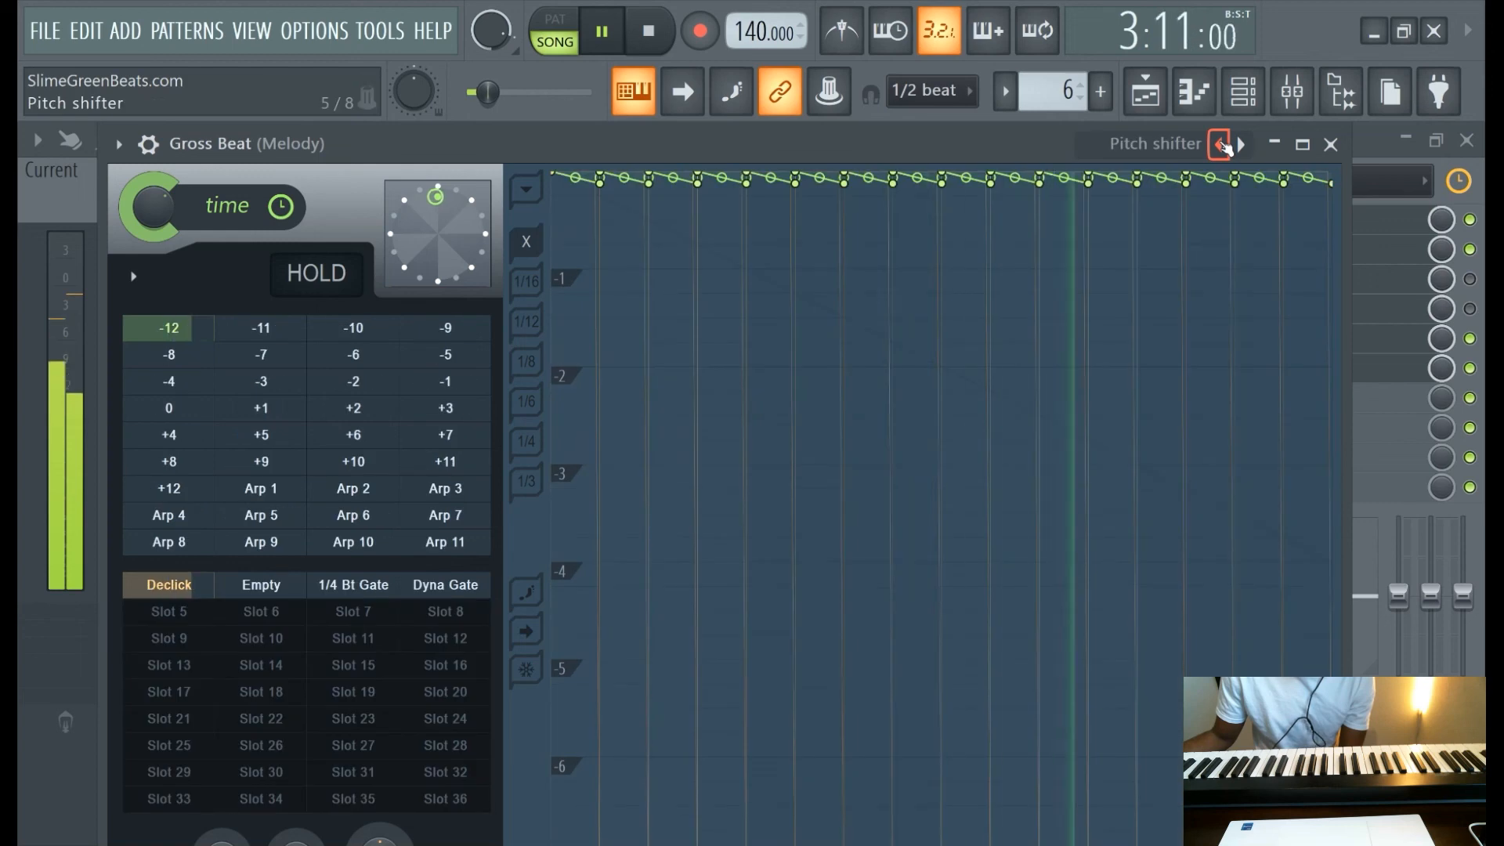
{"action": "left_click", "coordinate": [339, 357]}
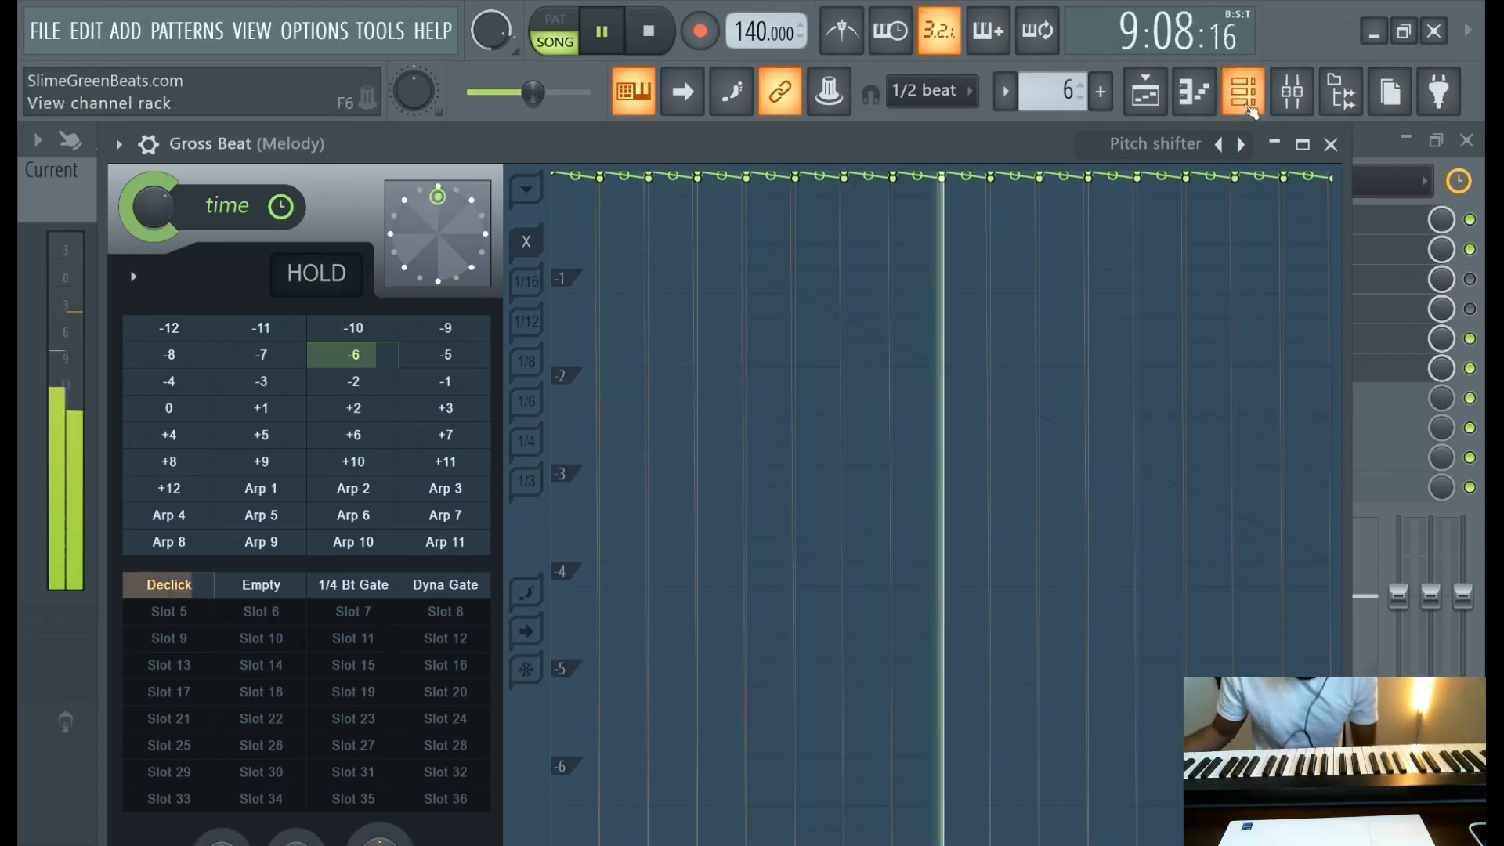
Check the Melody track's effect chain and return to the playlist arrangement
{"action": "left_click", "coordinate": [1161, 97]}
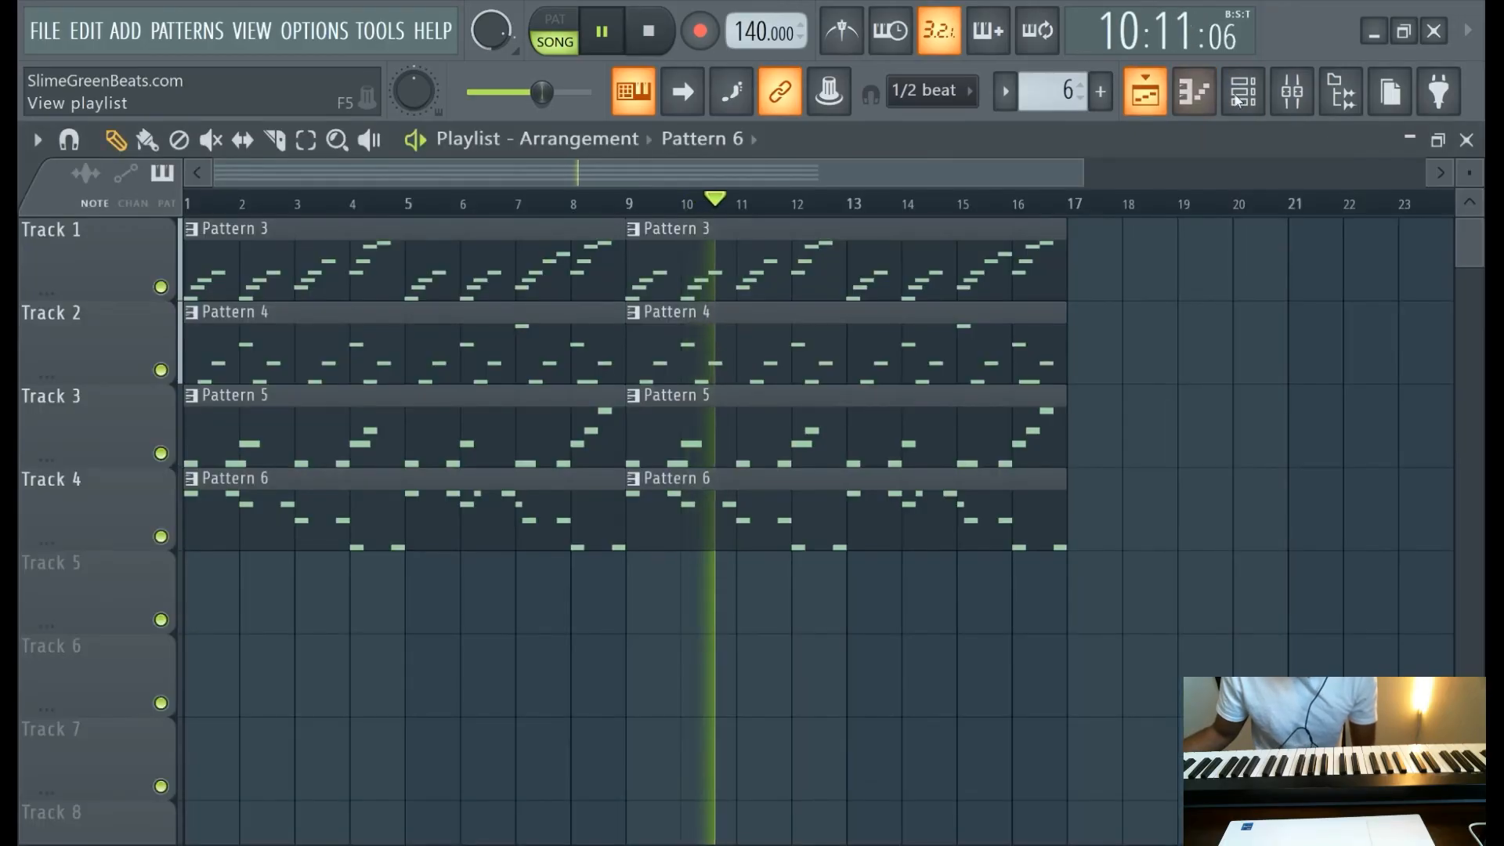
{"action": "left_click", "coordinate": [1291, 102]}
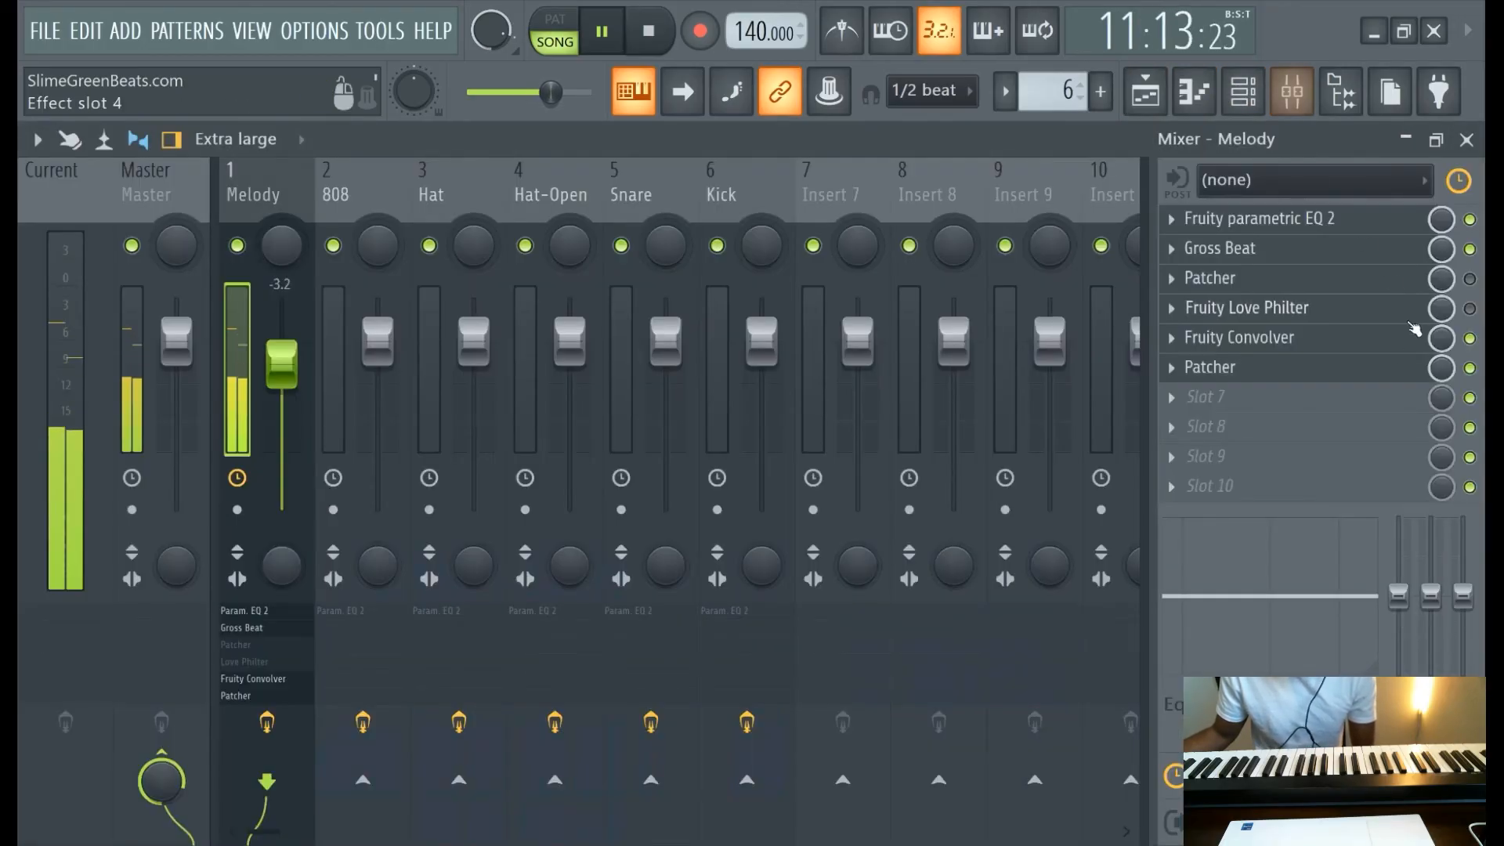
{"action": "left_click", "coordinate": [1139, 92]}
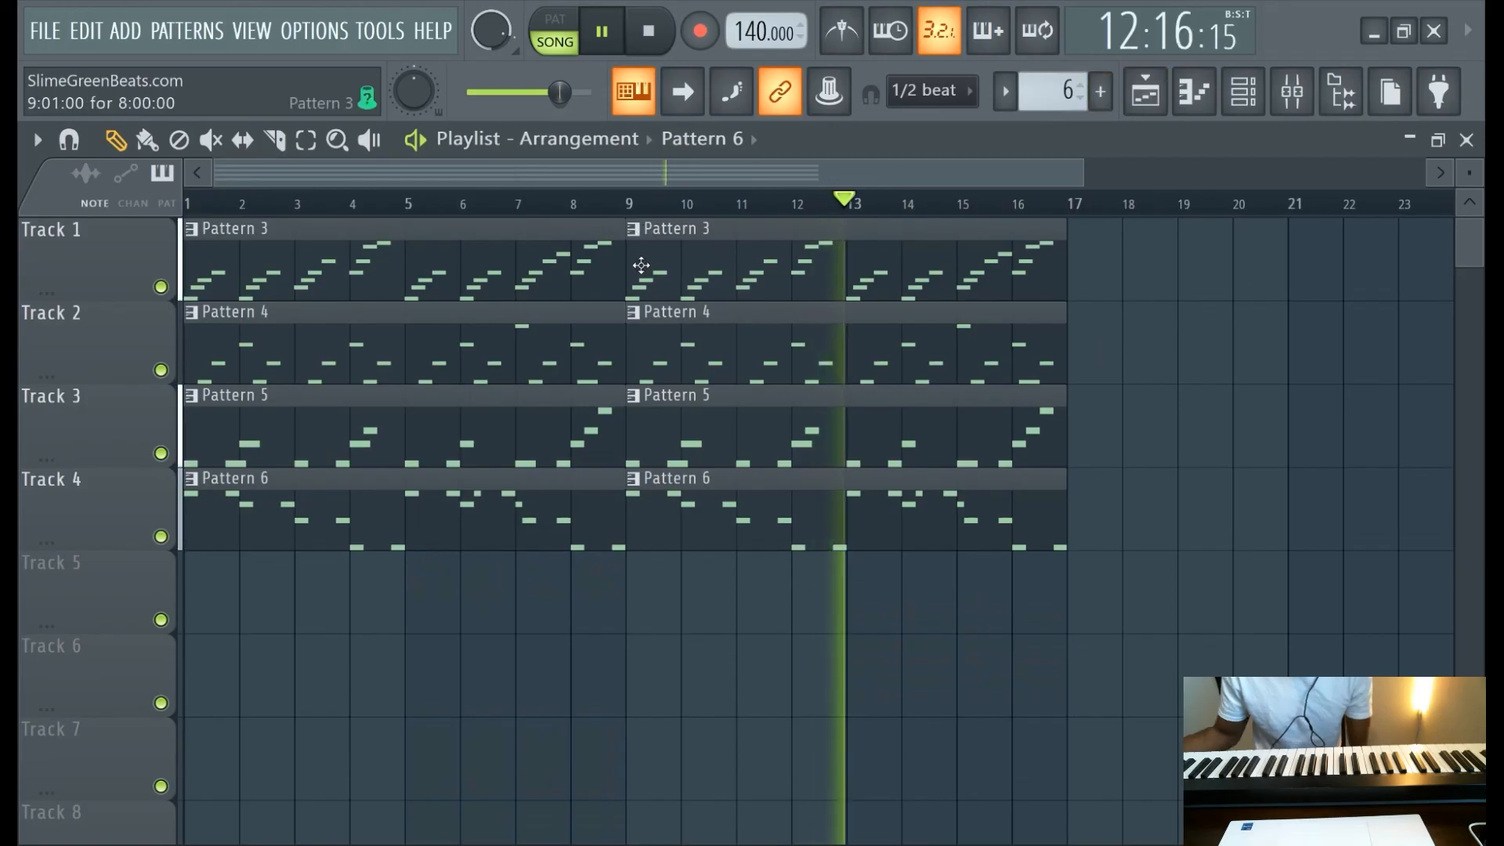